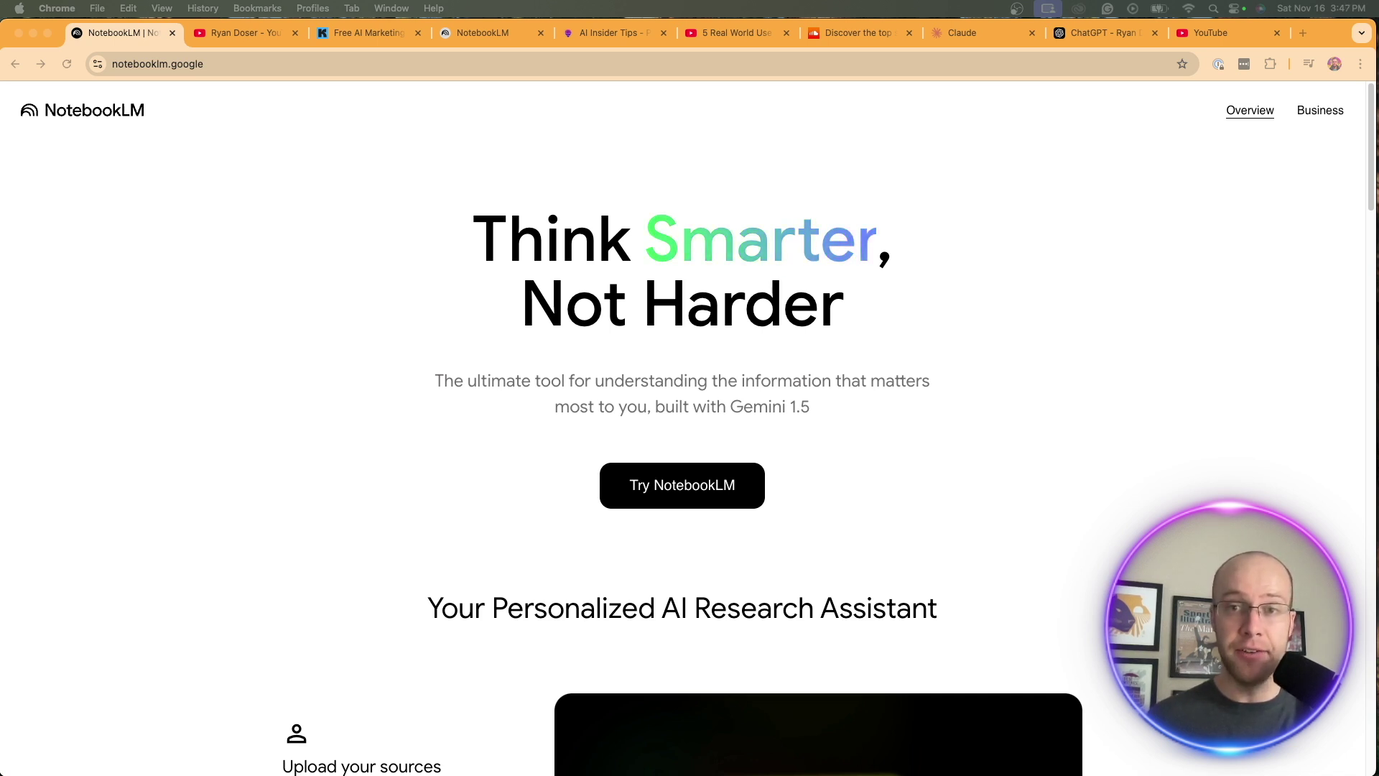
# - Switch to the browser tab showing the YouTube channel's Videos page
pyautogui.hotkey('ctrl', 'Tab')
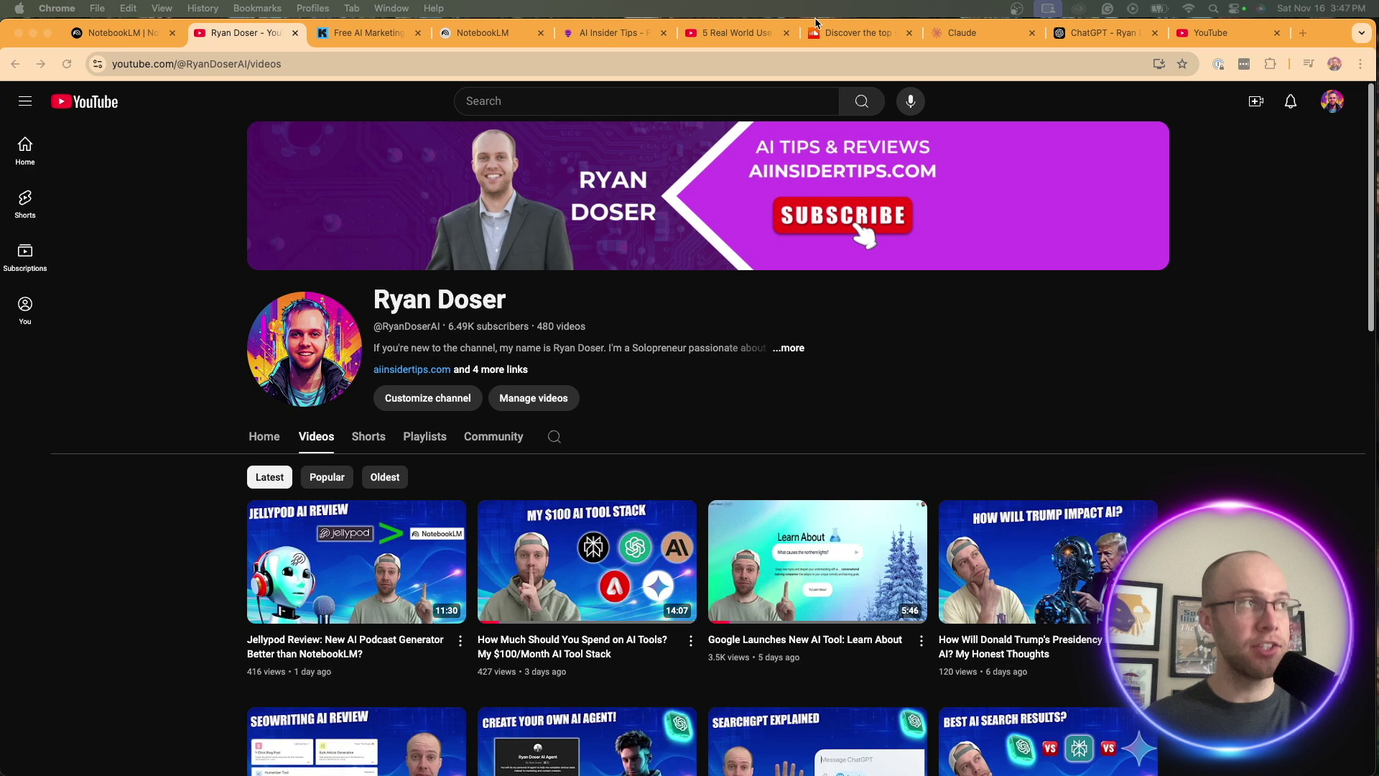
# - Look over the Free AI Marketing Essentials Guide headline, then go back to the NotebookLM landing page
pyautogui.click(346, 35)
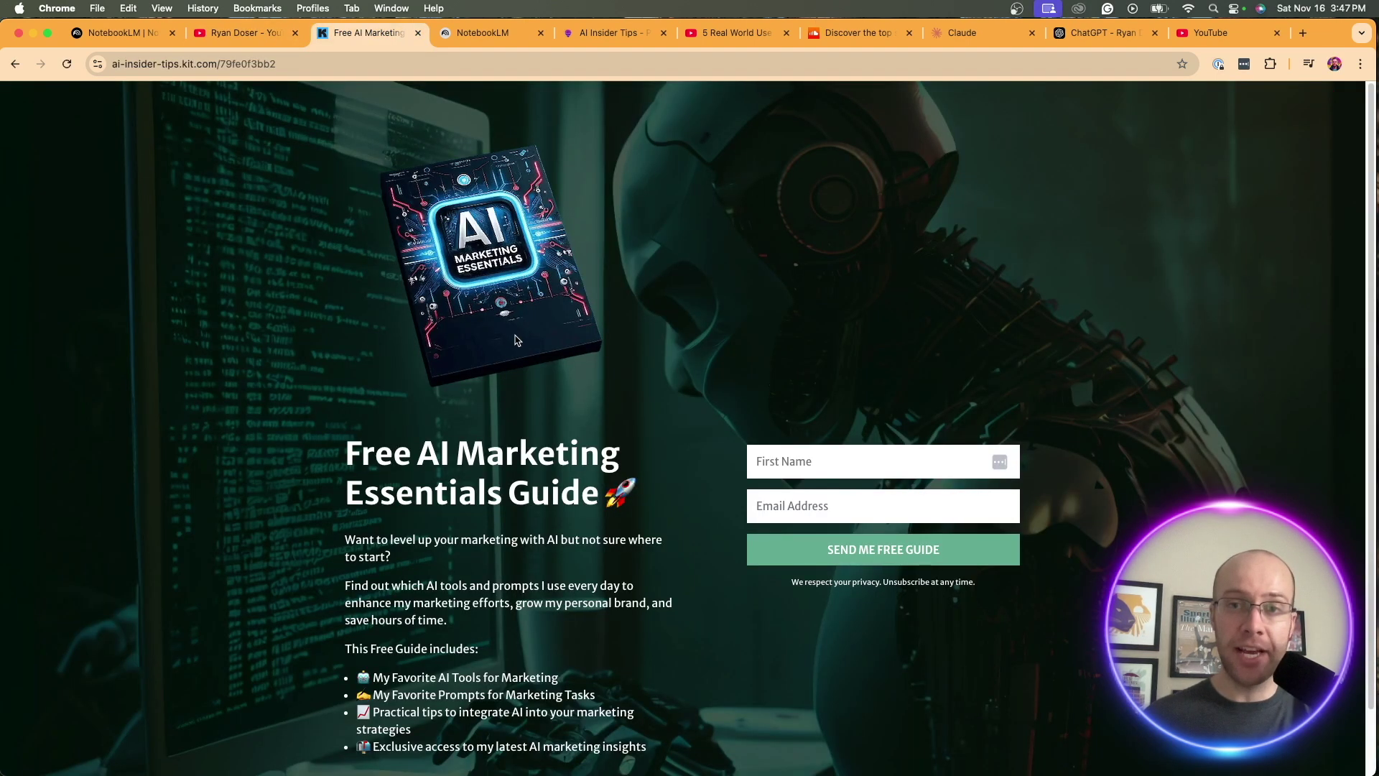
pyautogui.moveTo(347, 450); pyautogui.dragTo(604, 482)
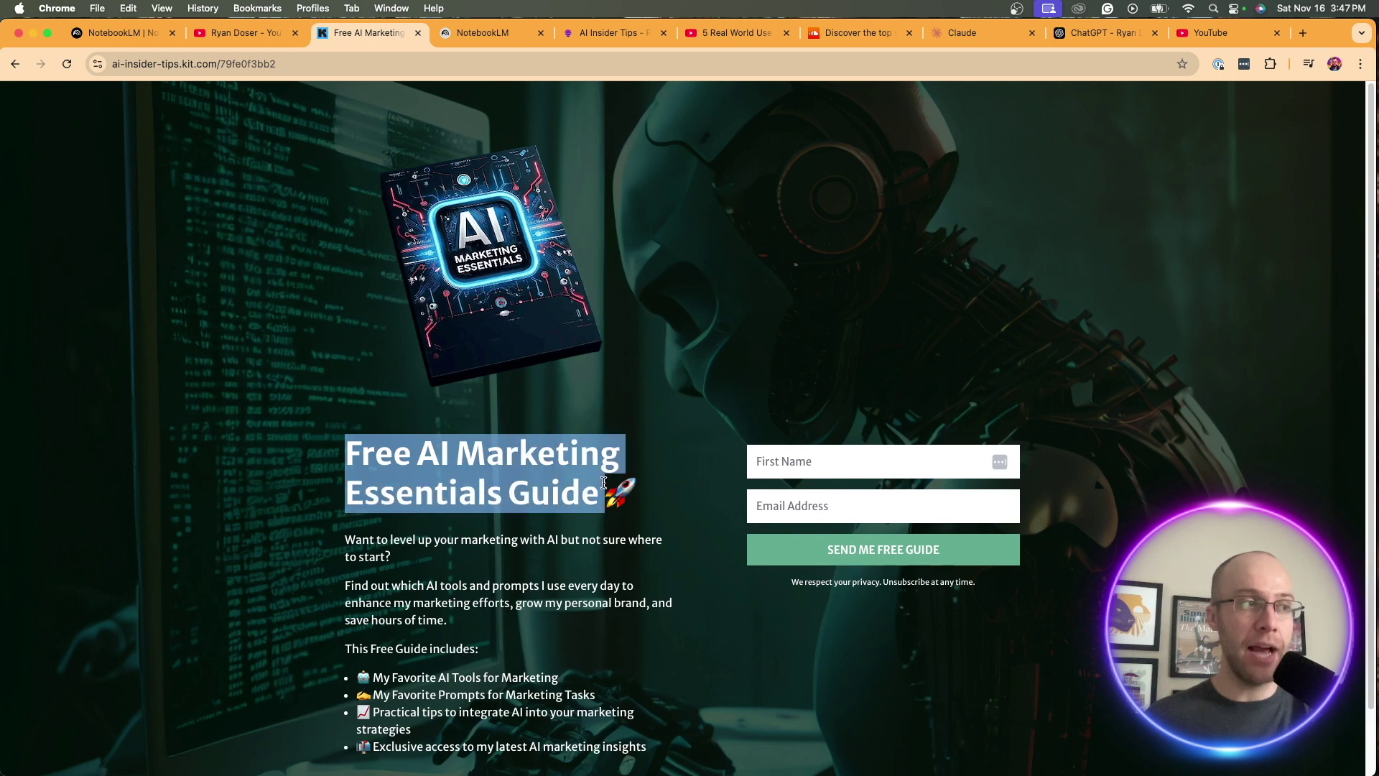
pyautogui.click(548, 464)
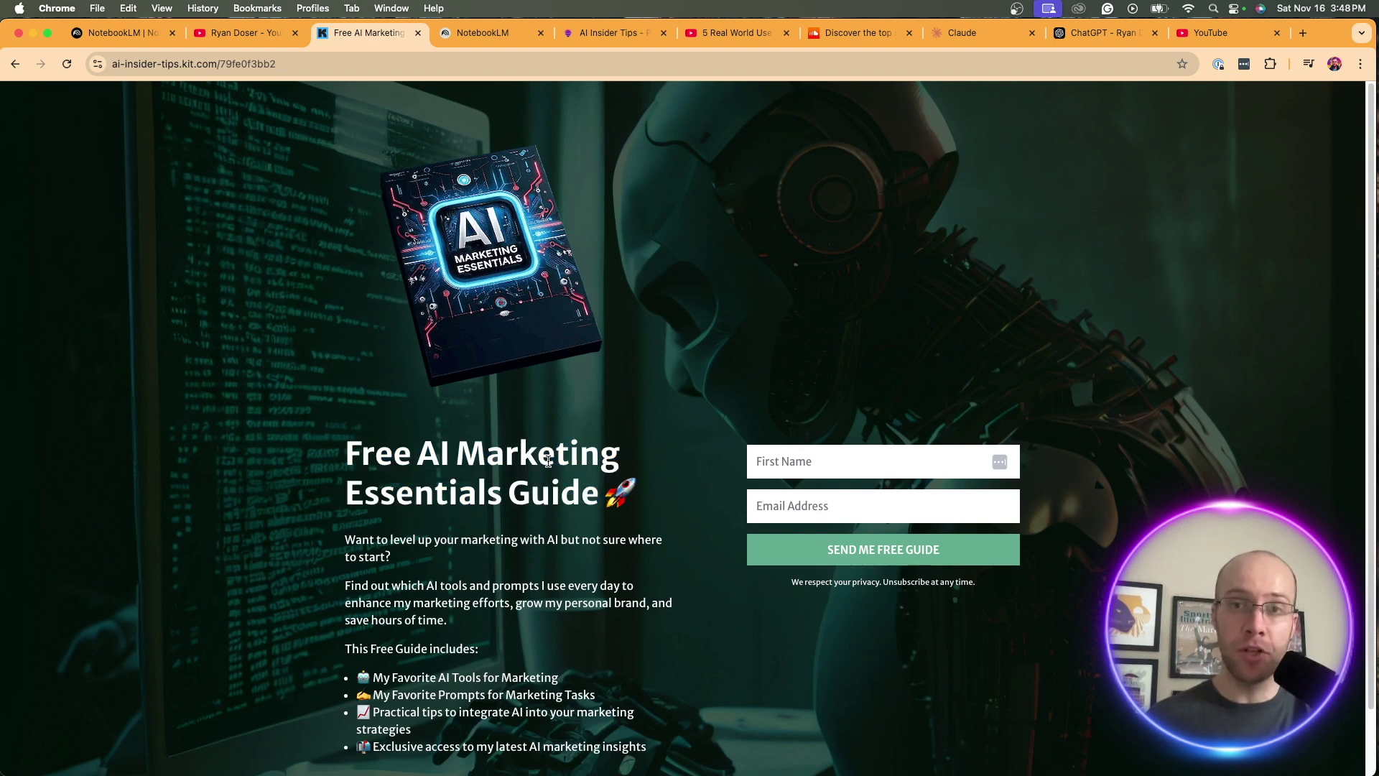
pyautogui.click(129, 33)
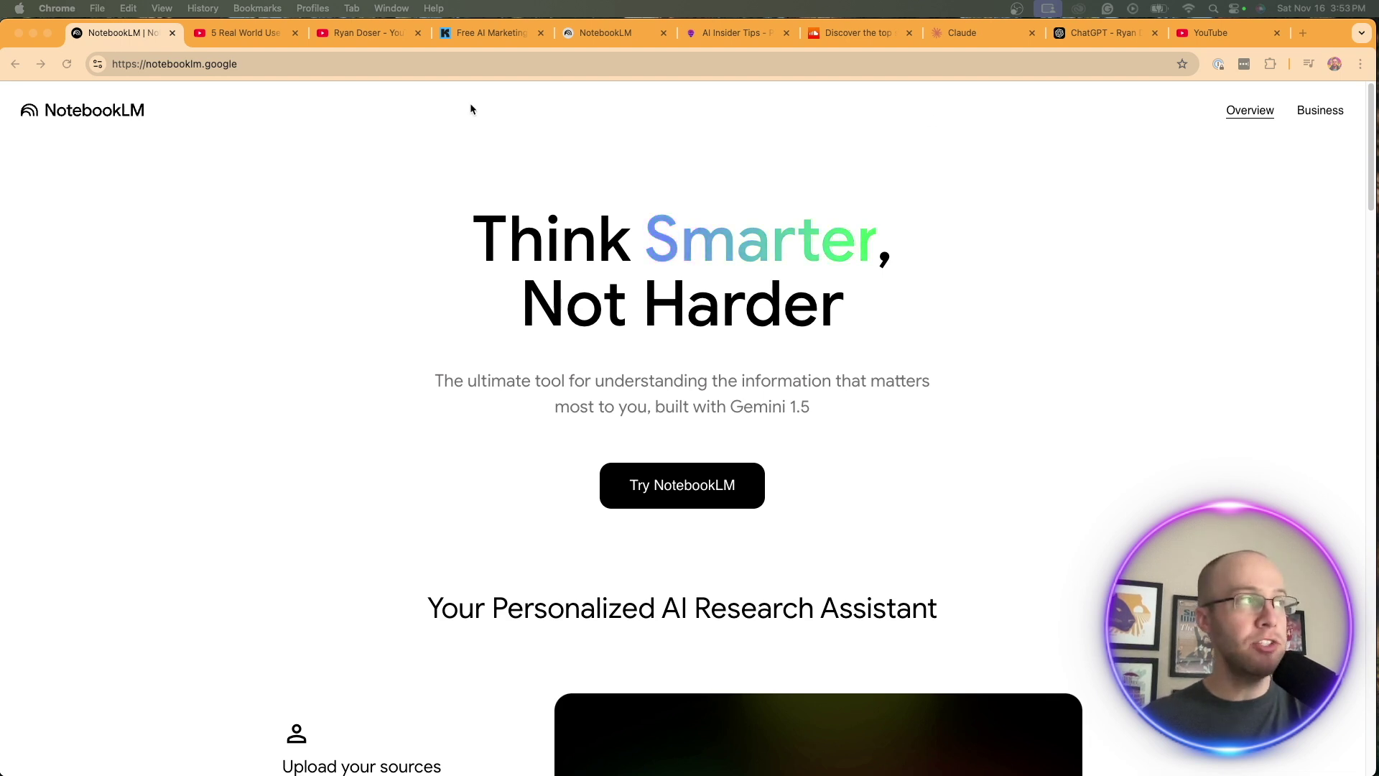
# - Check the notebooklm.google page and the 5 Real World Use Cases video, then launch Try NotebookLM
pyautogui.click(263, 63)
pyautogui.click(246, 190)
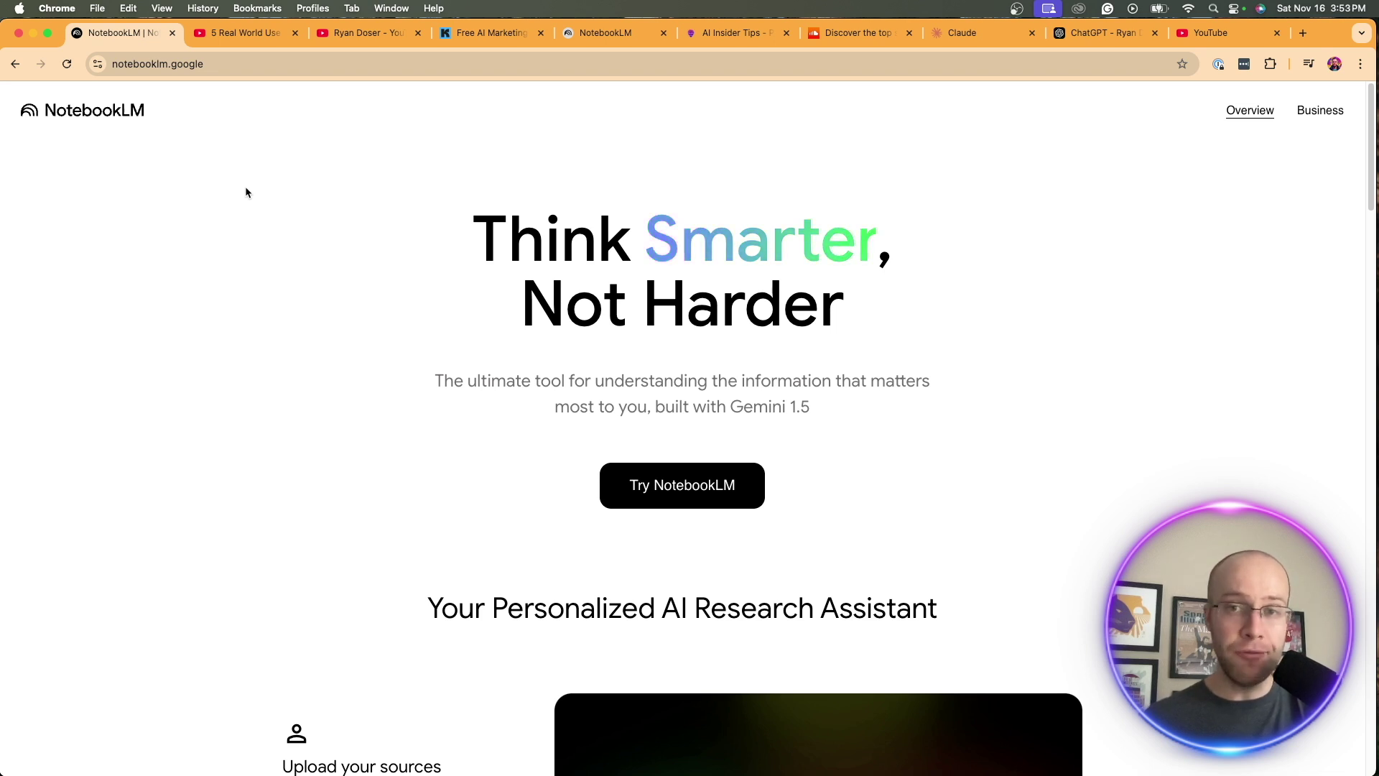
pyautogui.moveTo(422, 606); pyautogui.dragTo(994, 607)
pyautogui.click(994, 607)
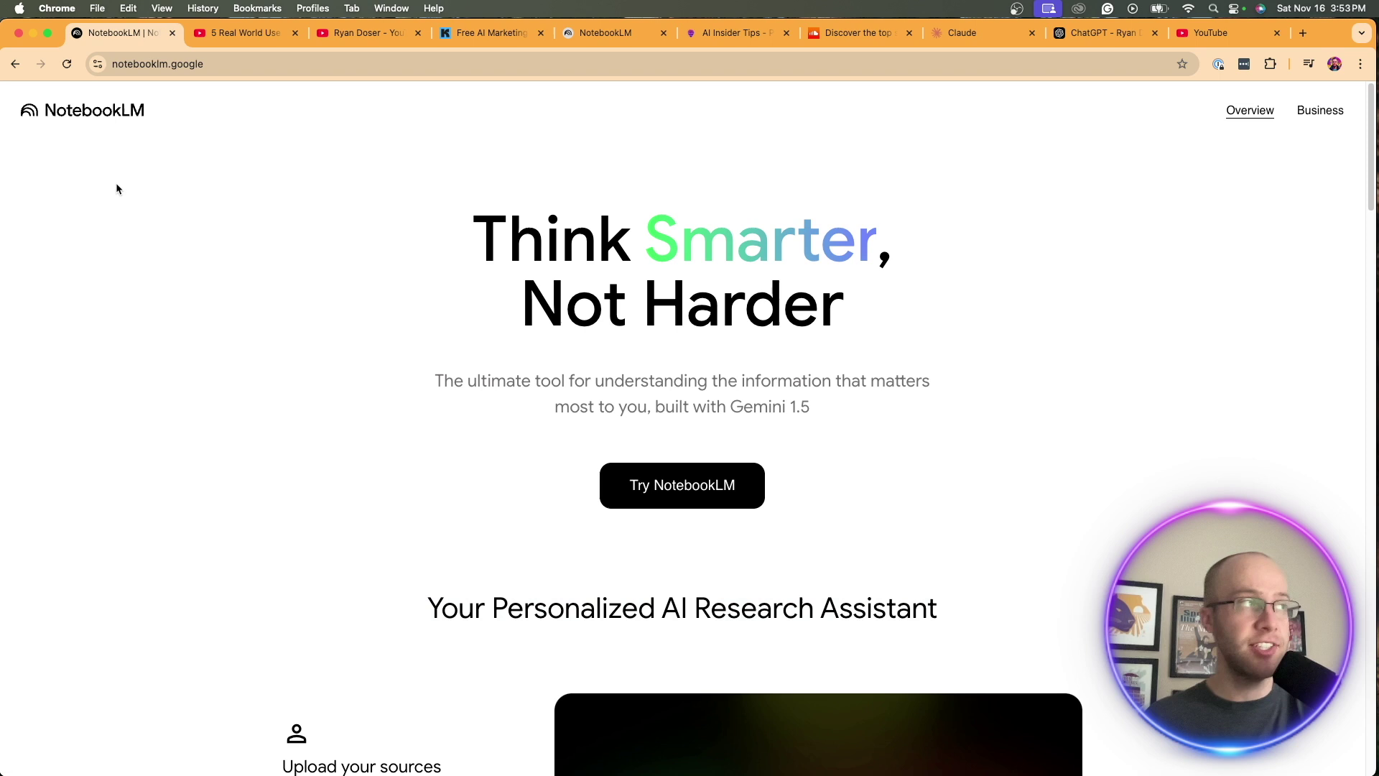
pyautogui.click(247, 34)
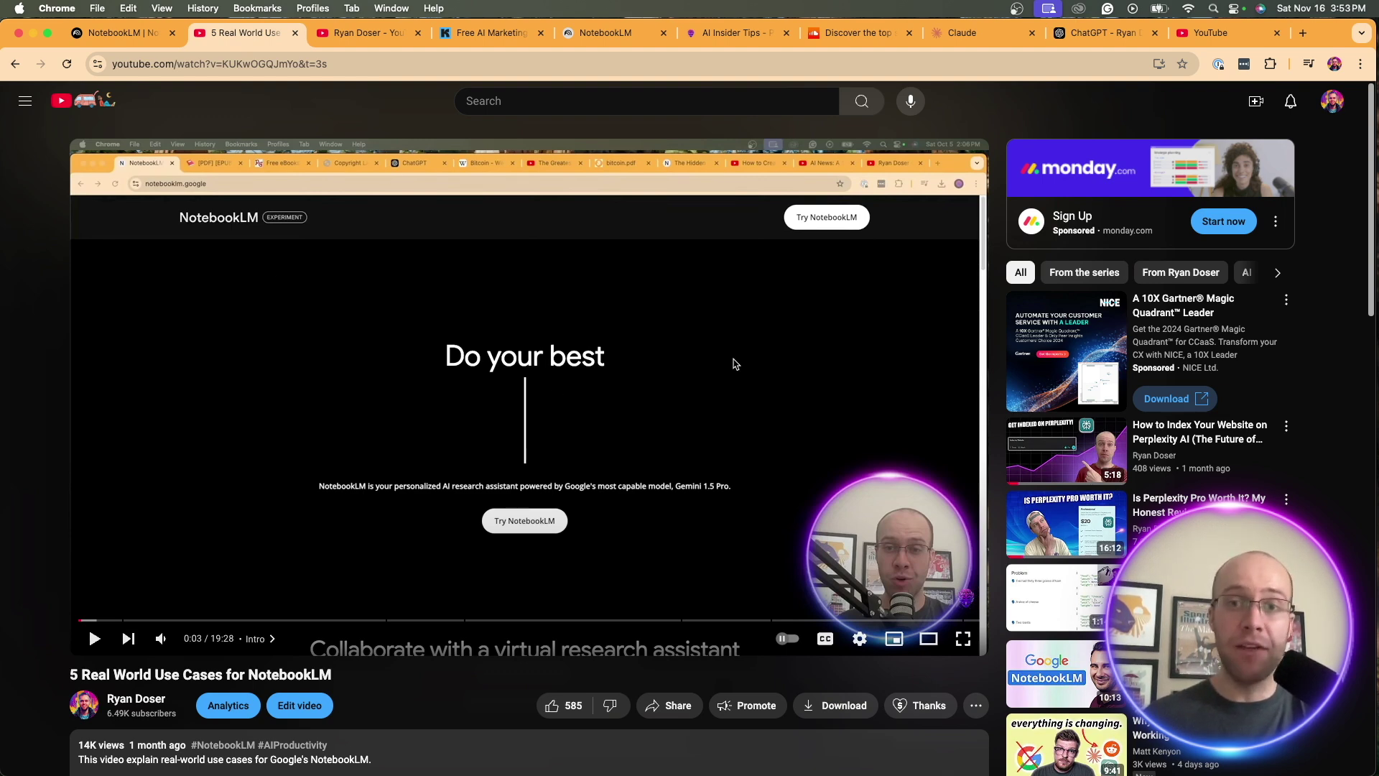
pyautogui.click(133, 35)
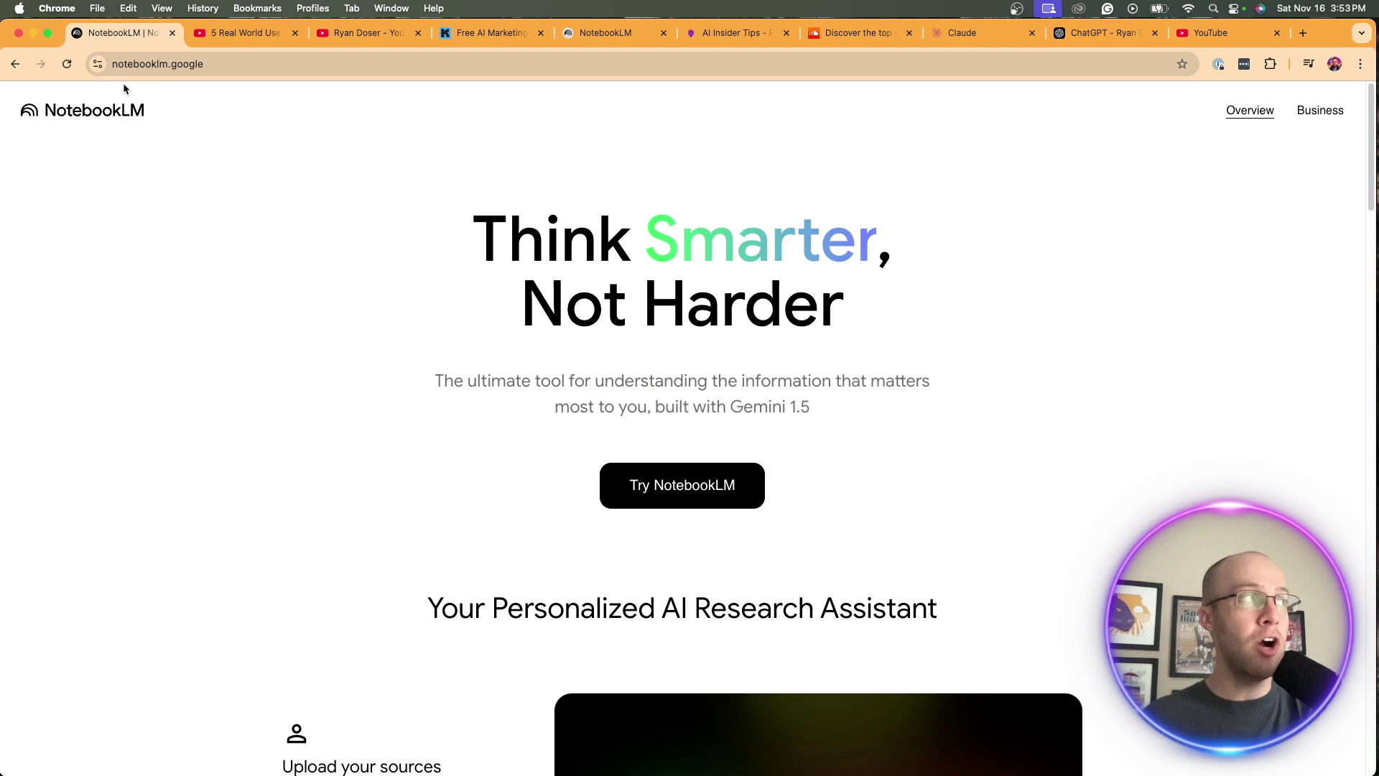
pyautogui.click(701, 497)
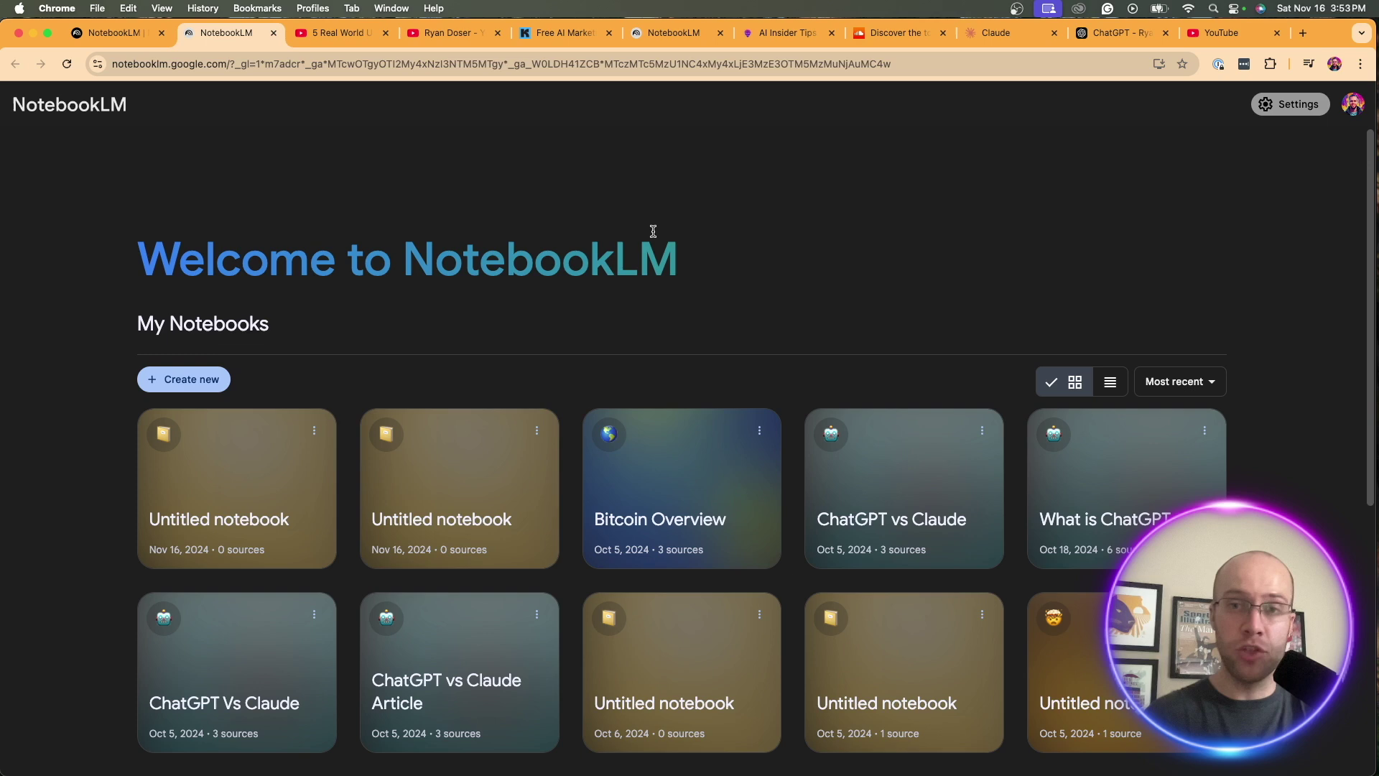
# - Use Create new on My Notebooks to start an empty Untitled notebook
pyautogui.click(209, 384)
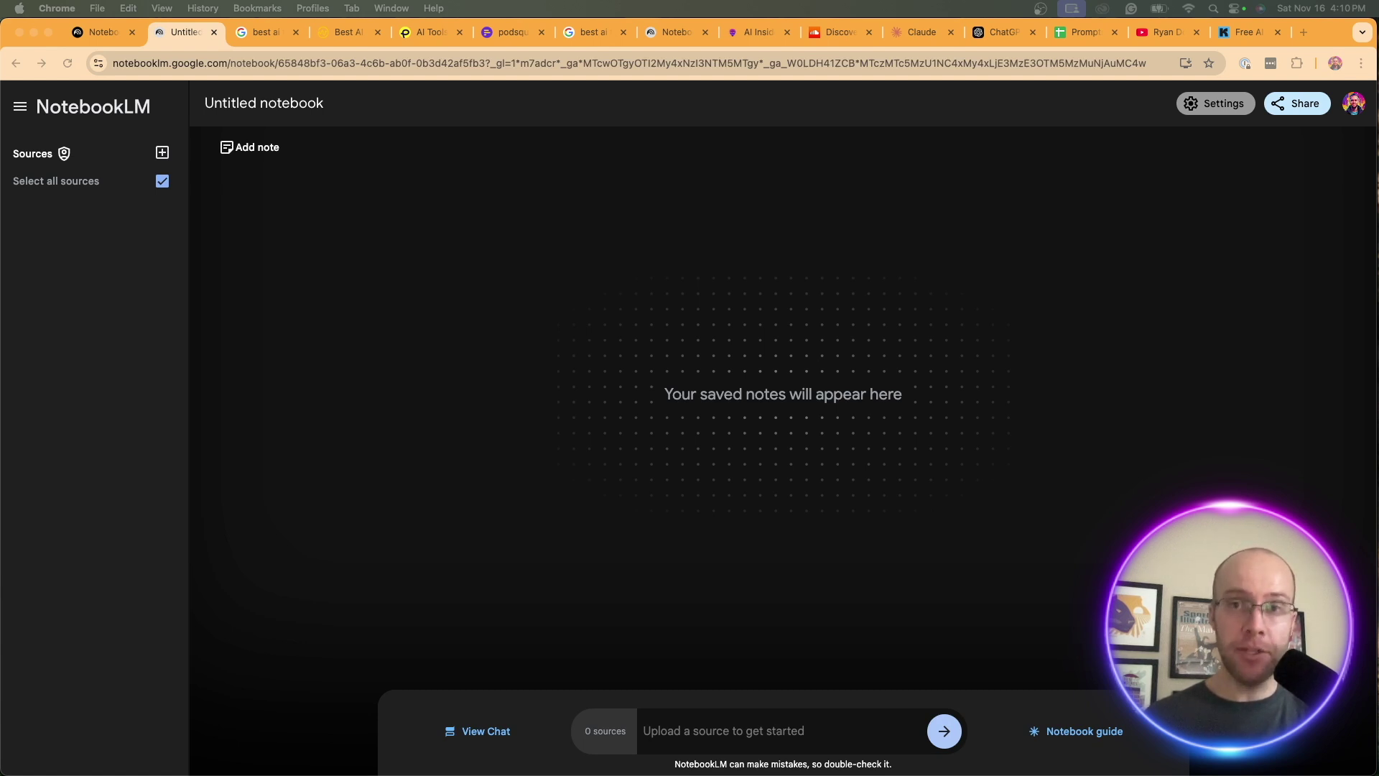
# - Scroll through the Google results for 'best ai tools for podcasting', checking the query wording
pyautogui.click(235, 37)
pyautogui.scroll(10, 291, 122)
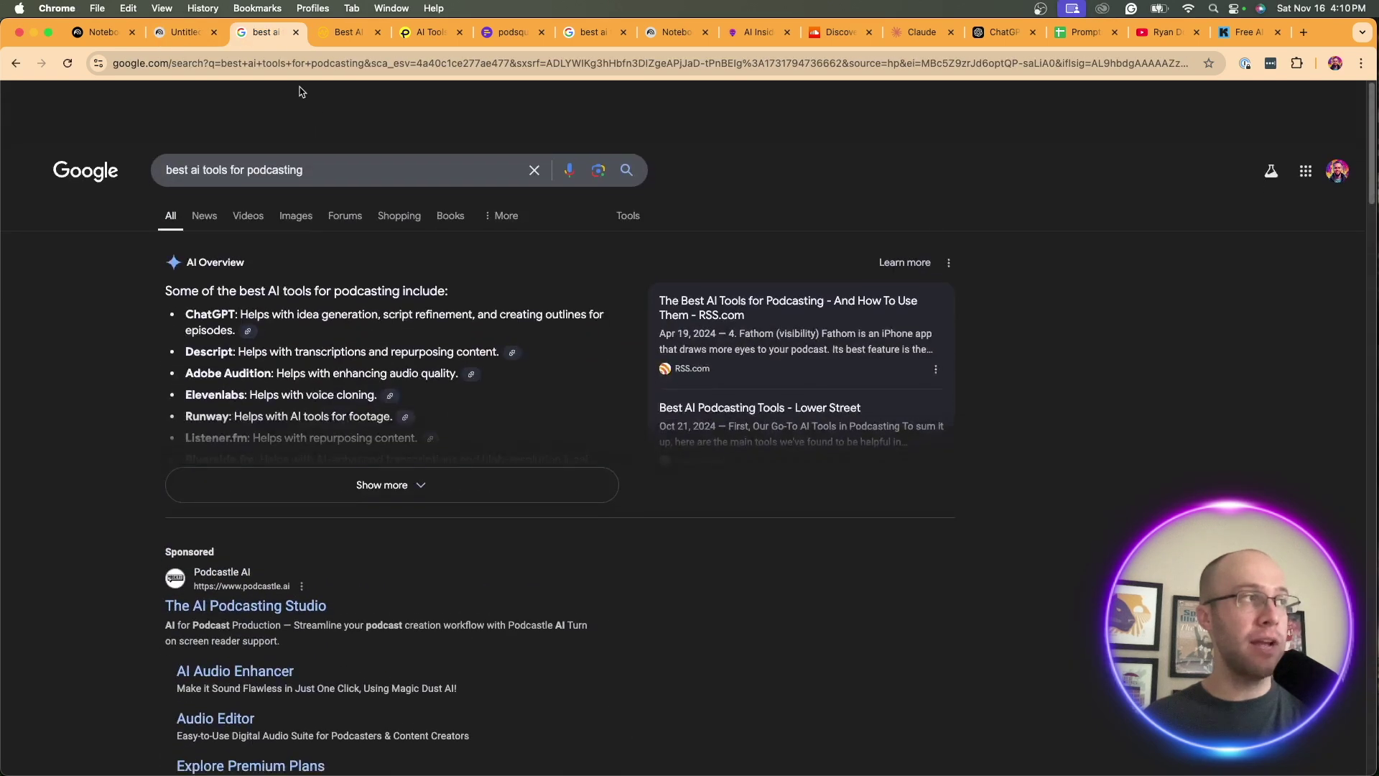
pyautogui.scroll(-1, 300, 92)
pyautogui.click(323, 113)
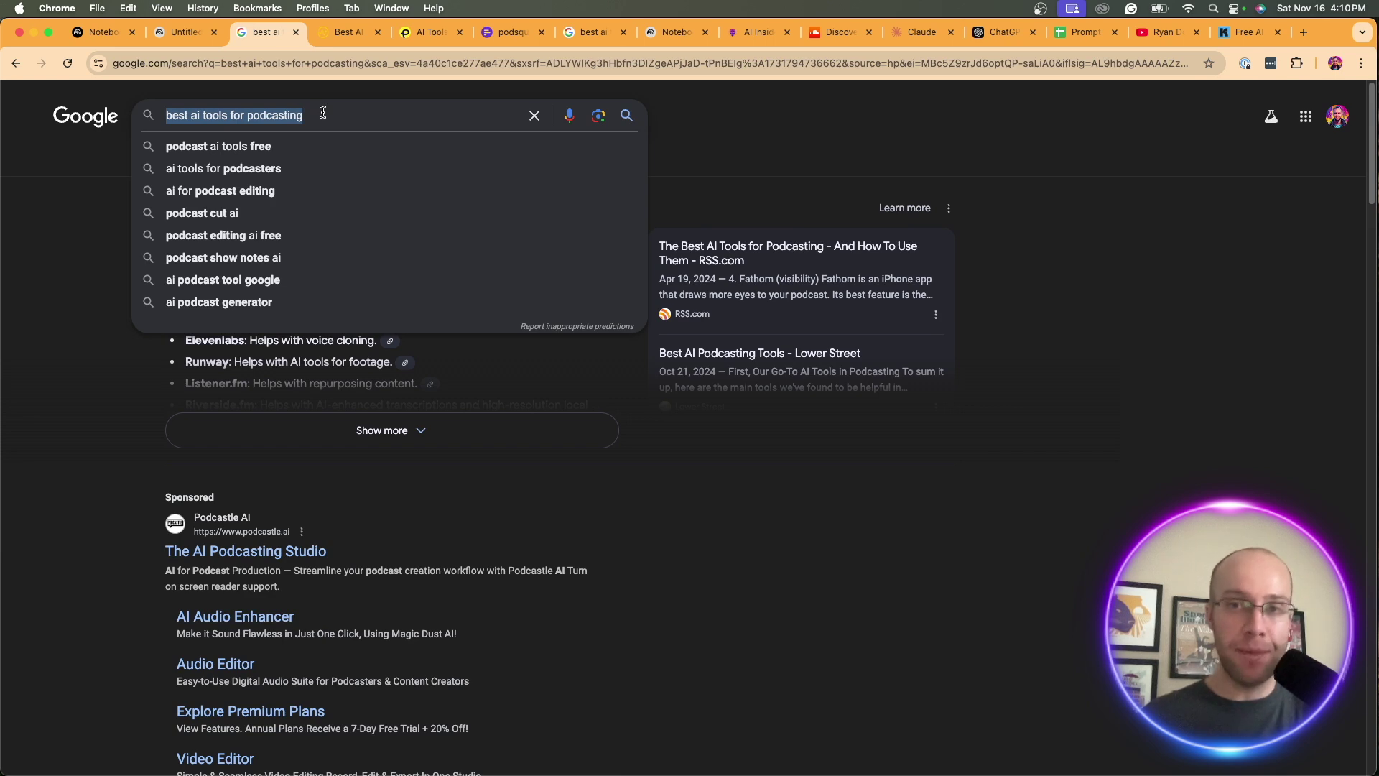
pyautogui.tripleClick(323, 112)
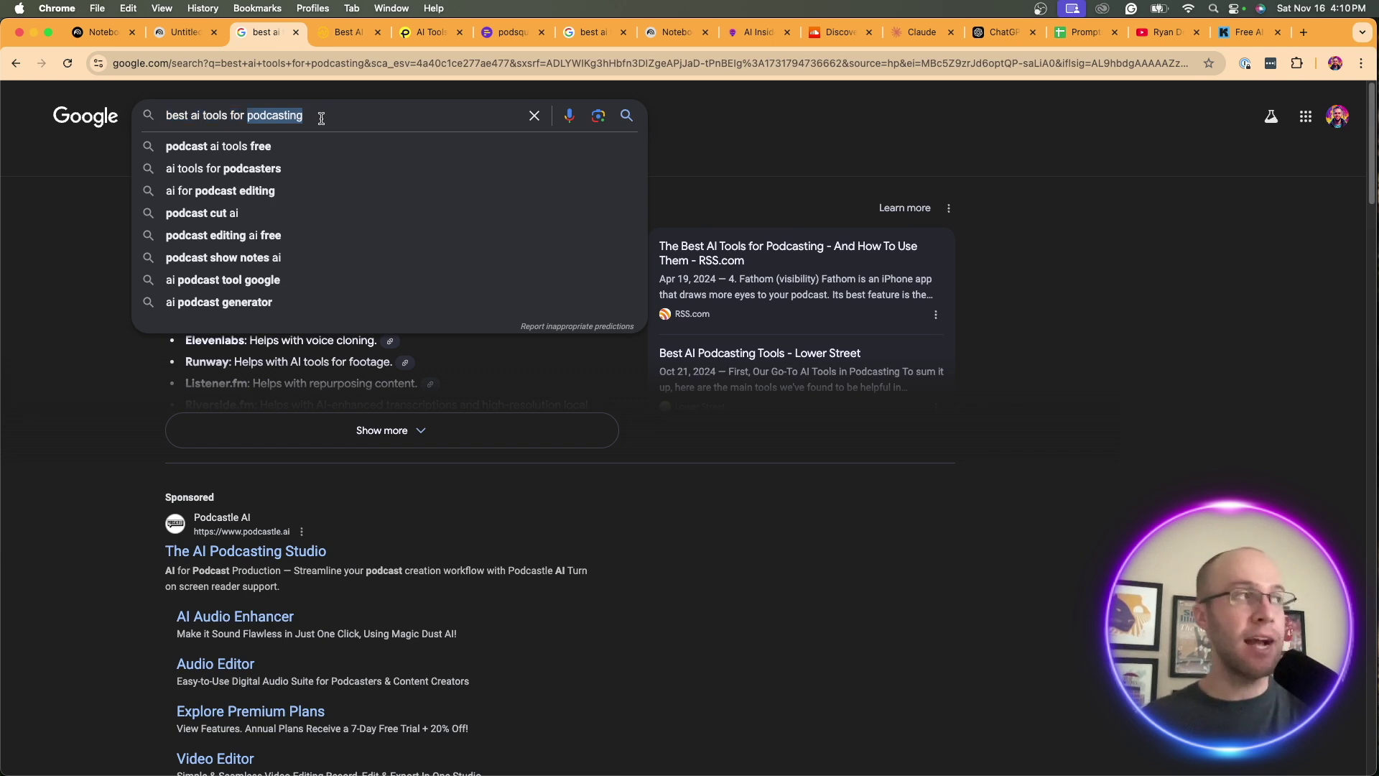
pyautogui.click(1043, 280)
pyautogui.scroll(-7, 1044, 280)
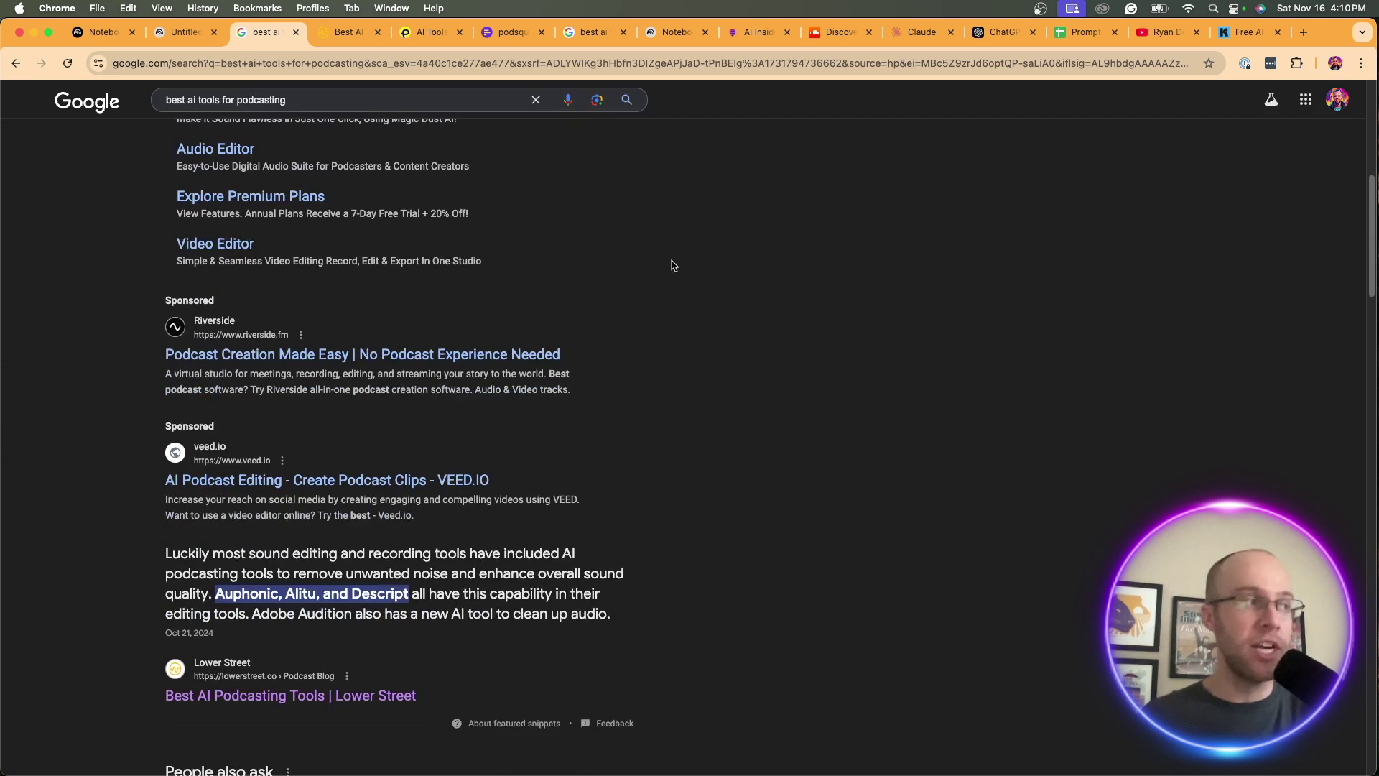
pyautogui.scroll(-5, 594, 296)
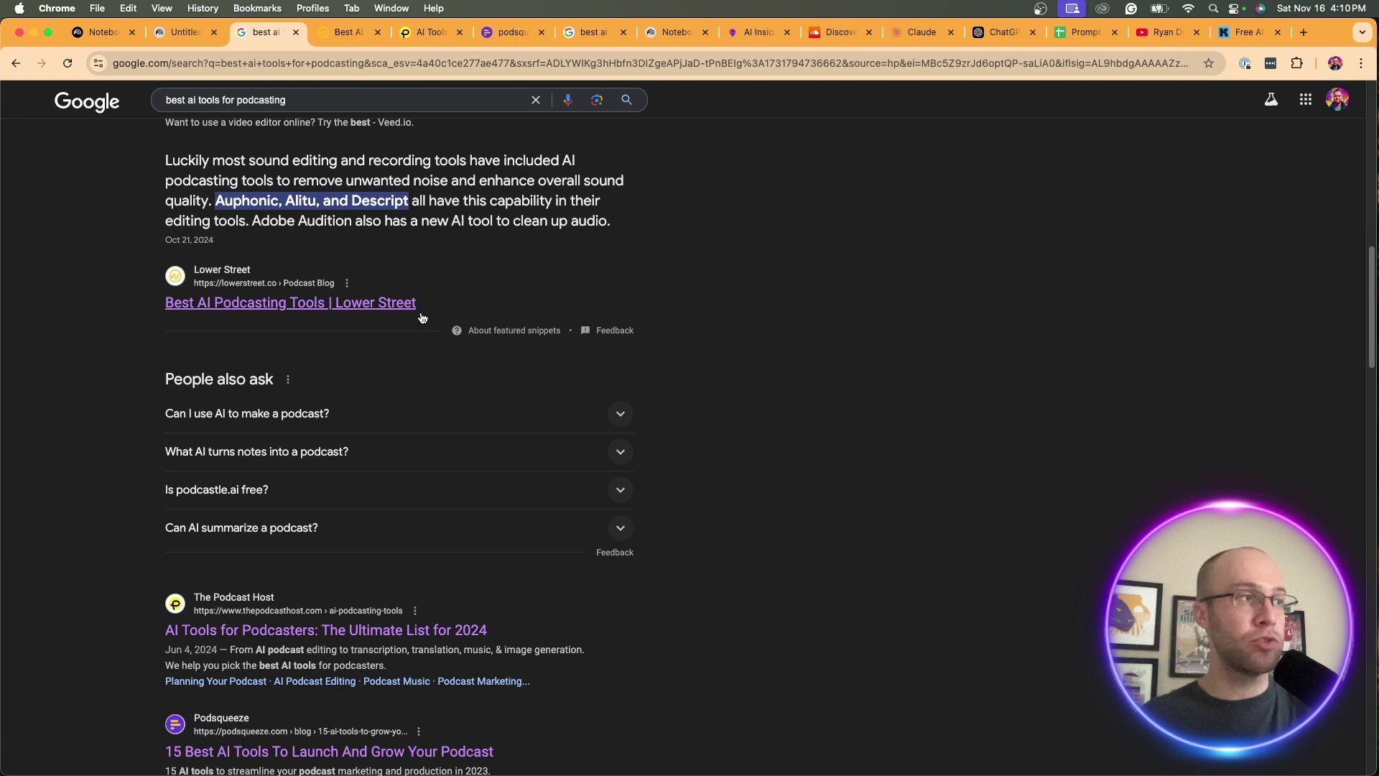
pyautogui.scroll(-3, 524, 403)
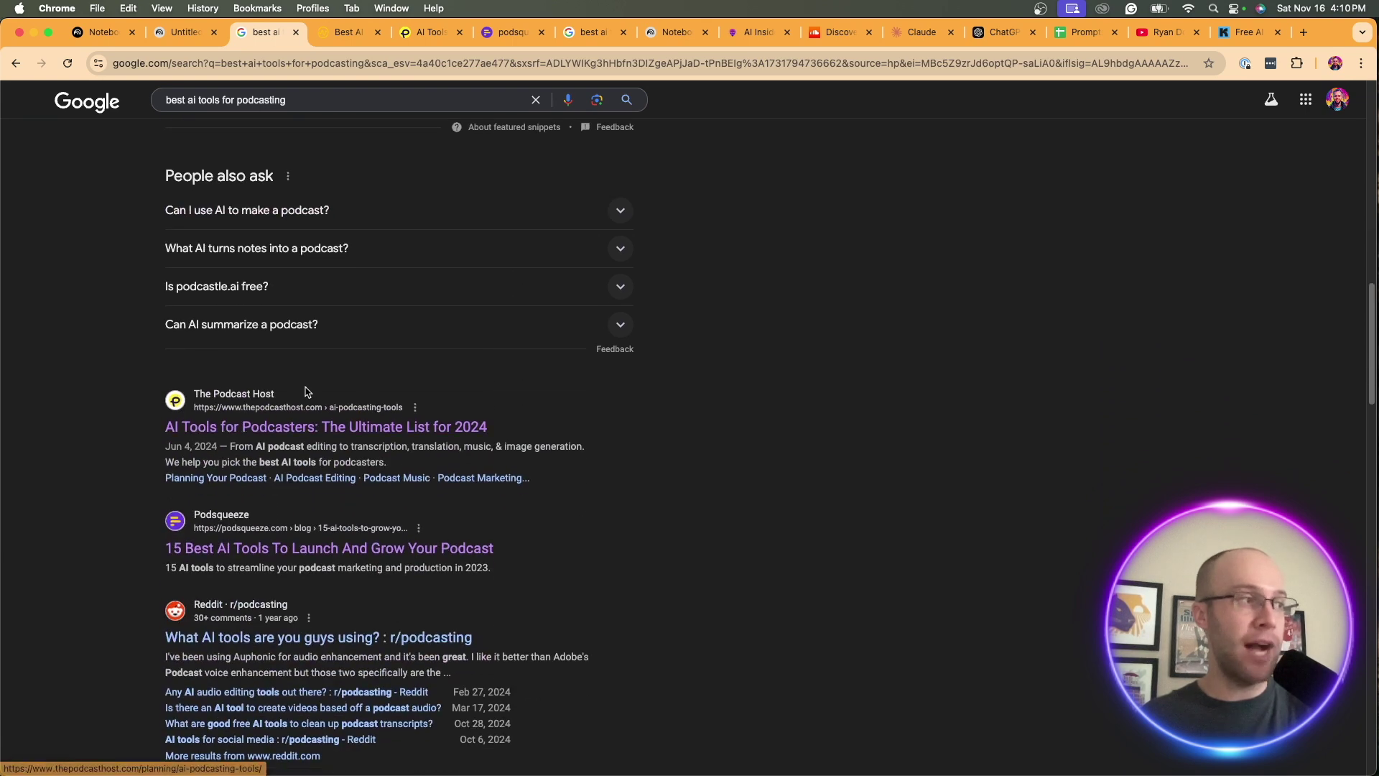
pyautogui.scroll(-1, 338, 396)
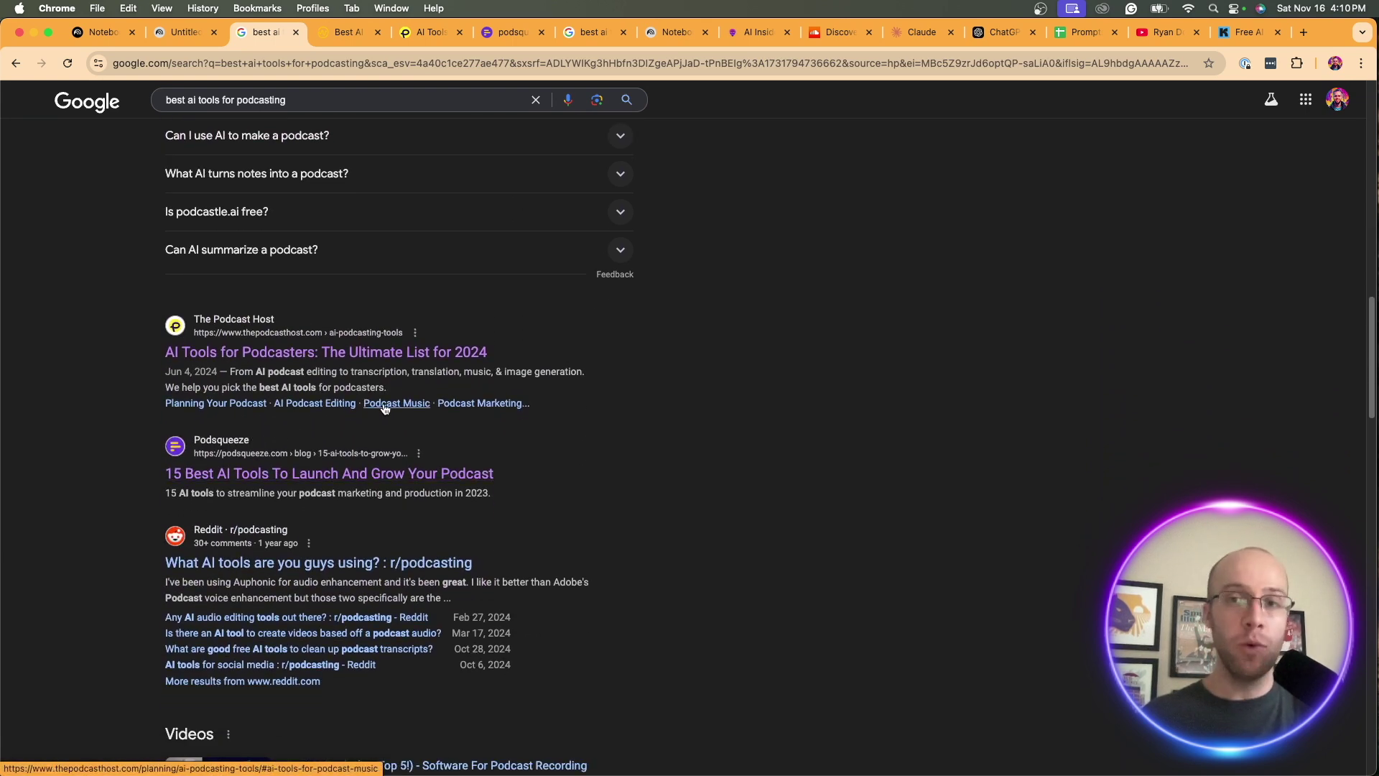
# - Add the Lower Street AI podcasting tools article URL as a website source
pyautogui.click(334, 33)
pyautogui.click(283, 63)
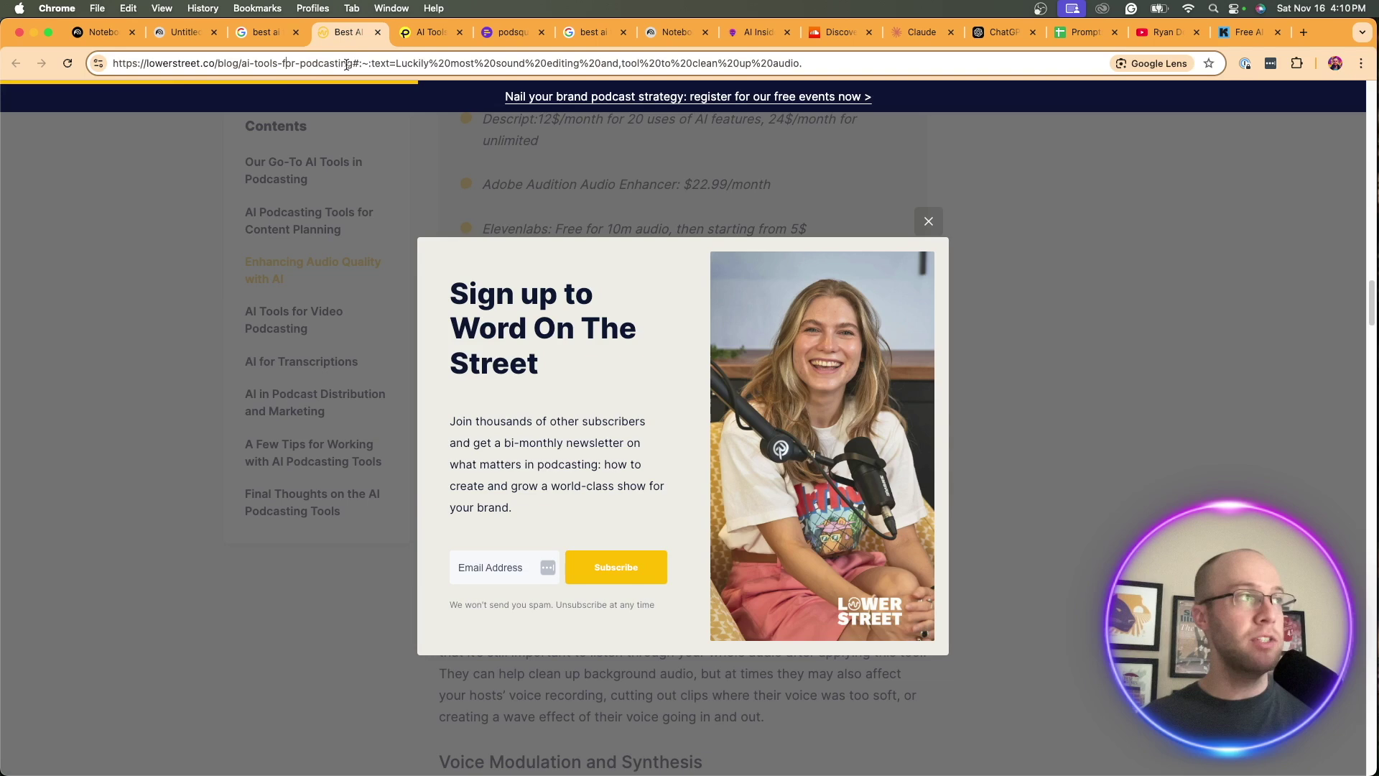
pyautogui.moveTo(352, 63); pyautogui.dragTo(102, 66)
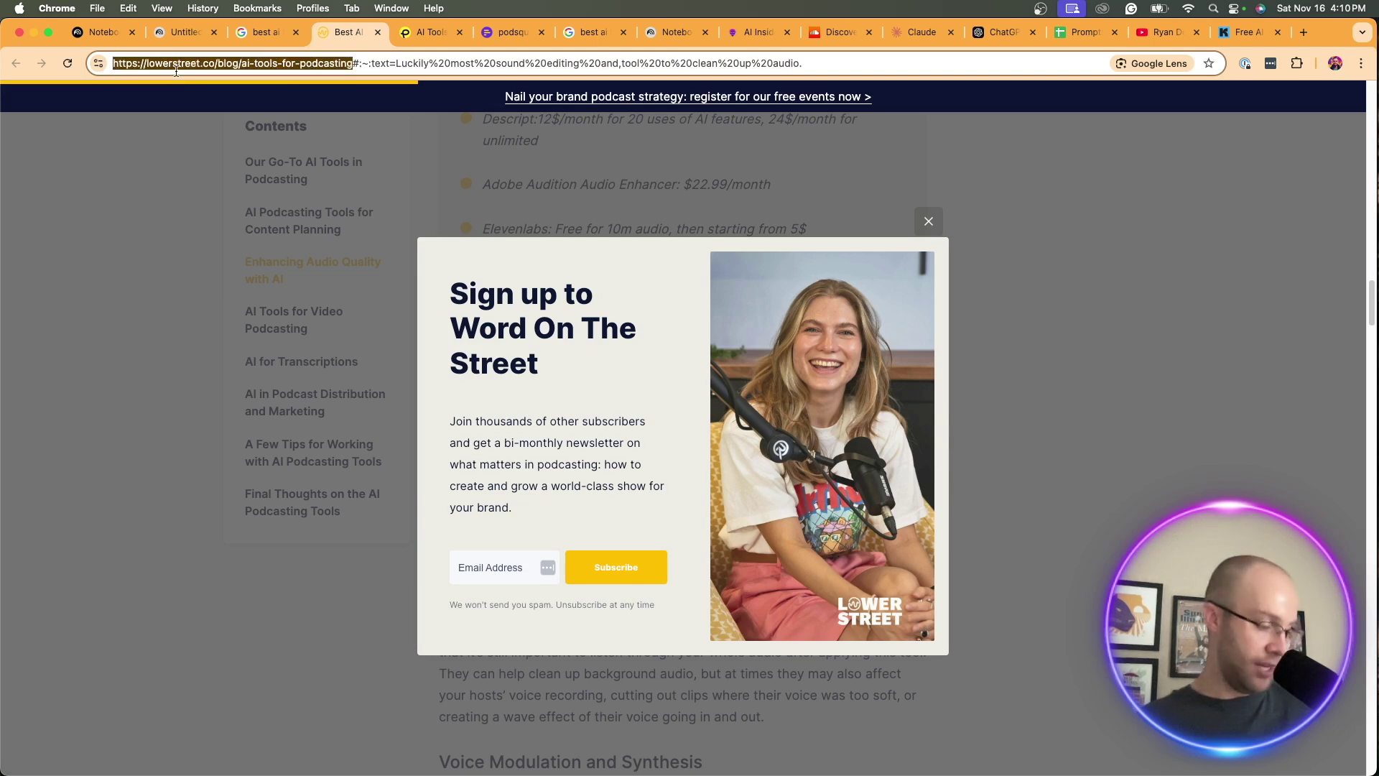
pyautogui.press('super+c')
pyautogui.click(181, 32)
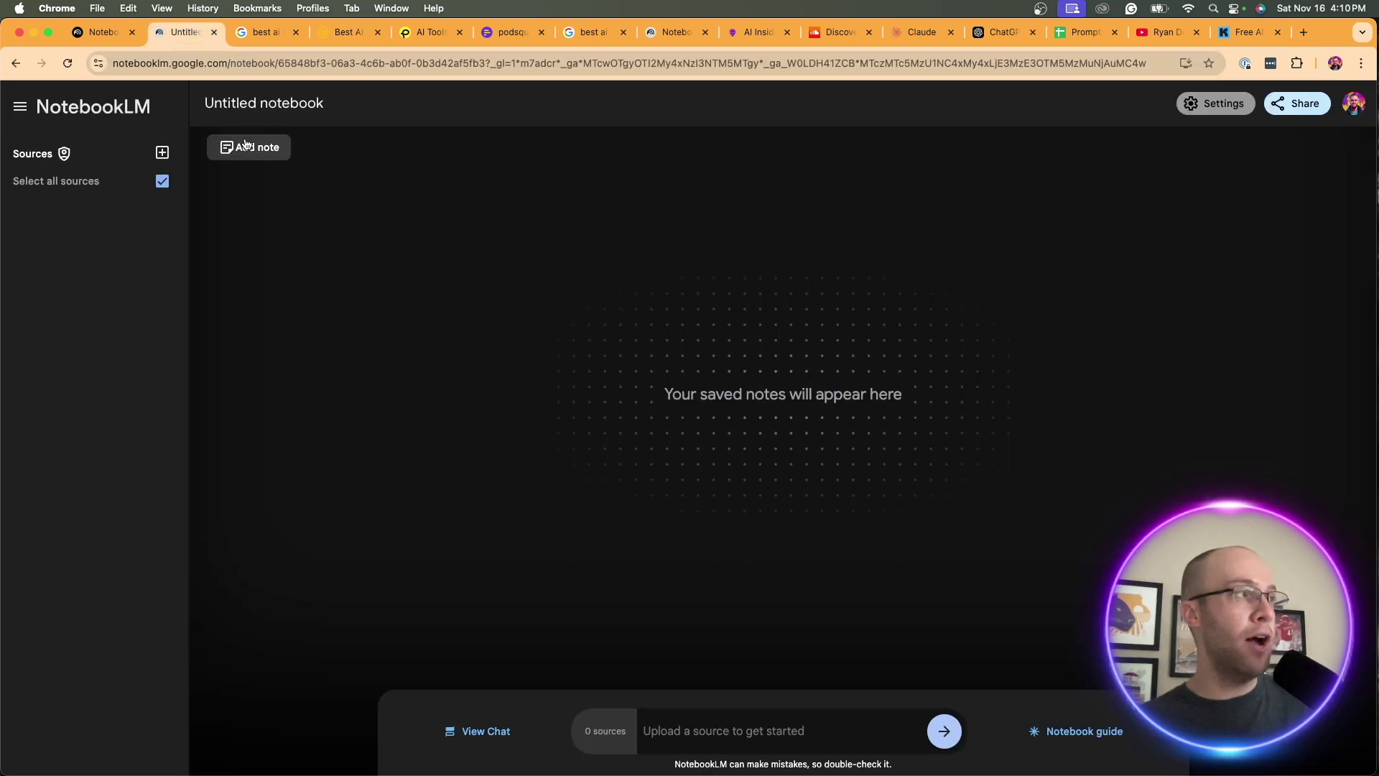
pyautogui.click(163, 152)
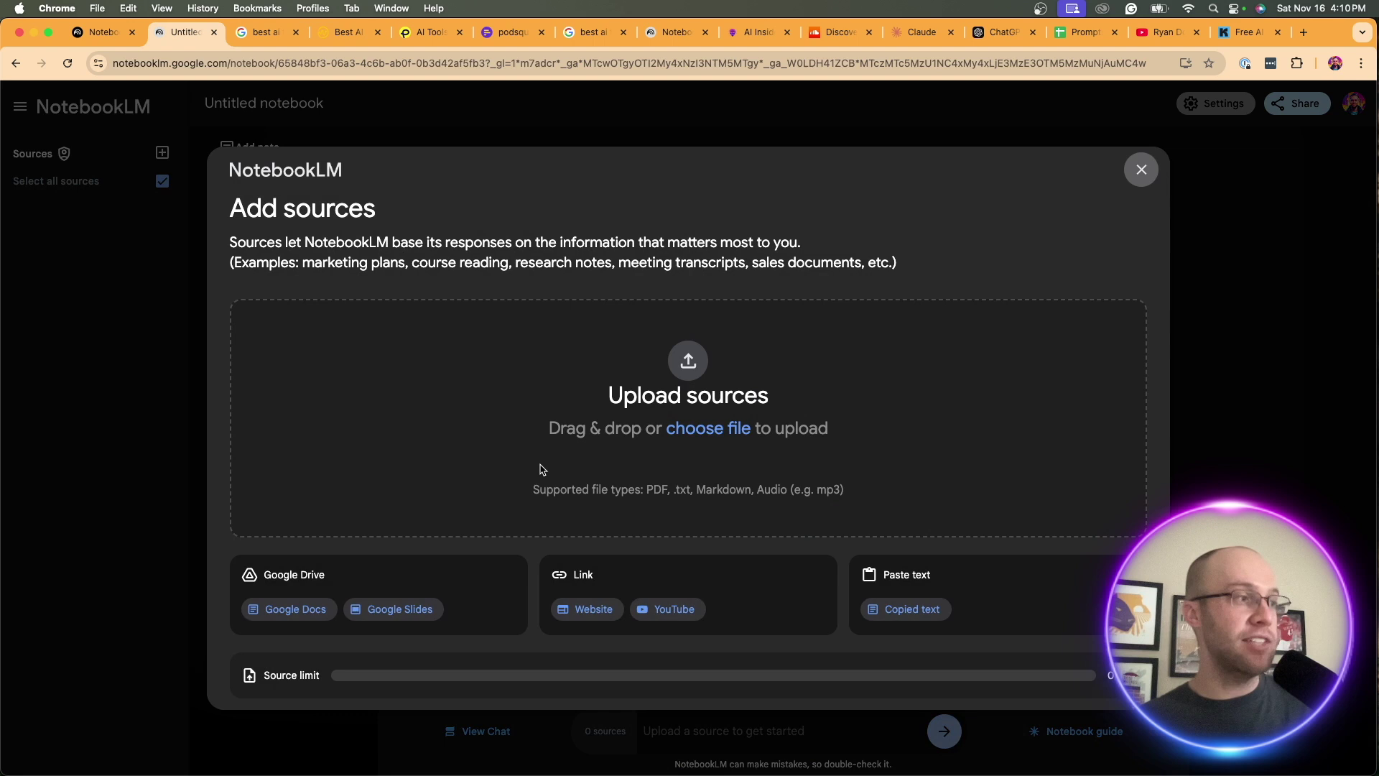
pyautogui.click(588, 608)
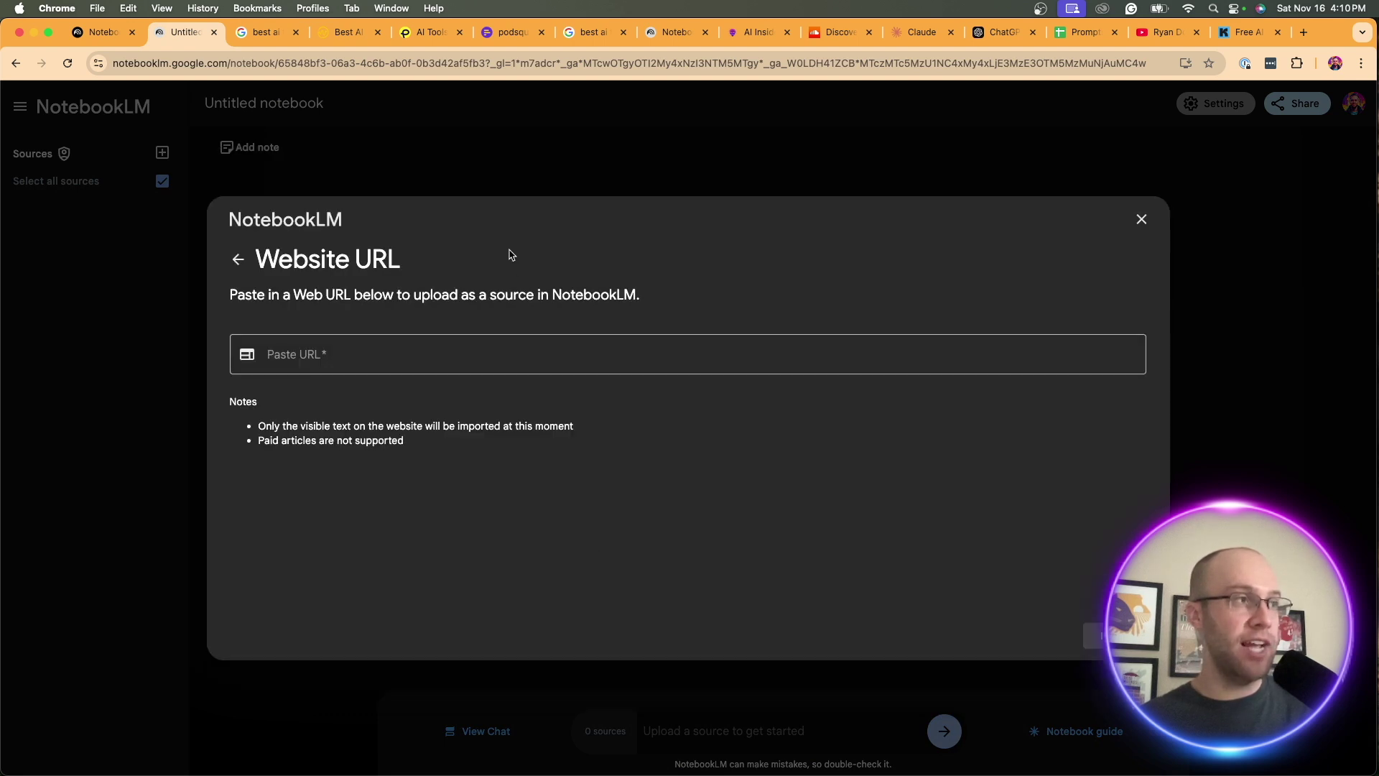
pyautogui.click(462, 353)
pyautogui.press('super+v')
pyautogui.press('Return')
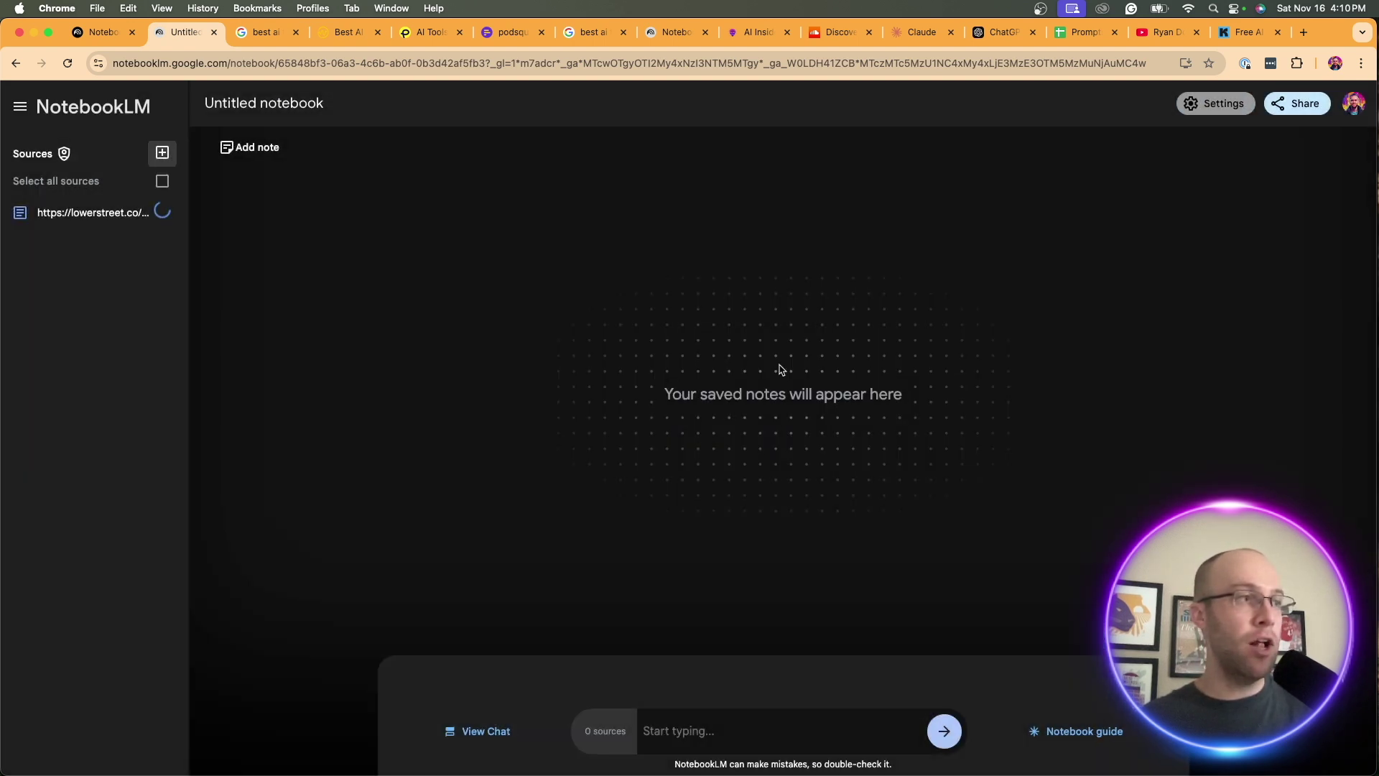
# - Add The Podcast Host AI tools article as a second website source
pyautogui.click(415, 36)
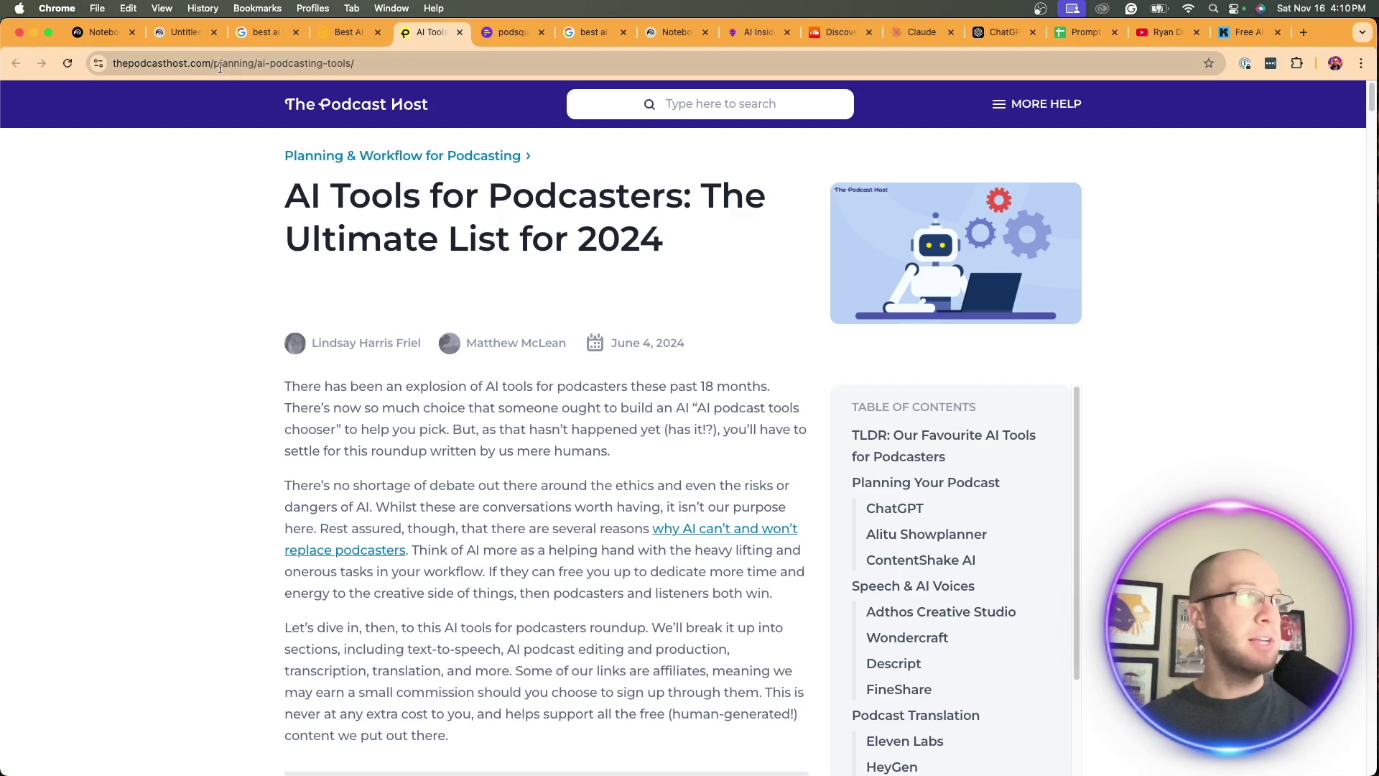
pyautogui.click(340, 65)
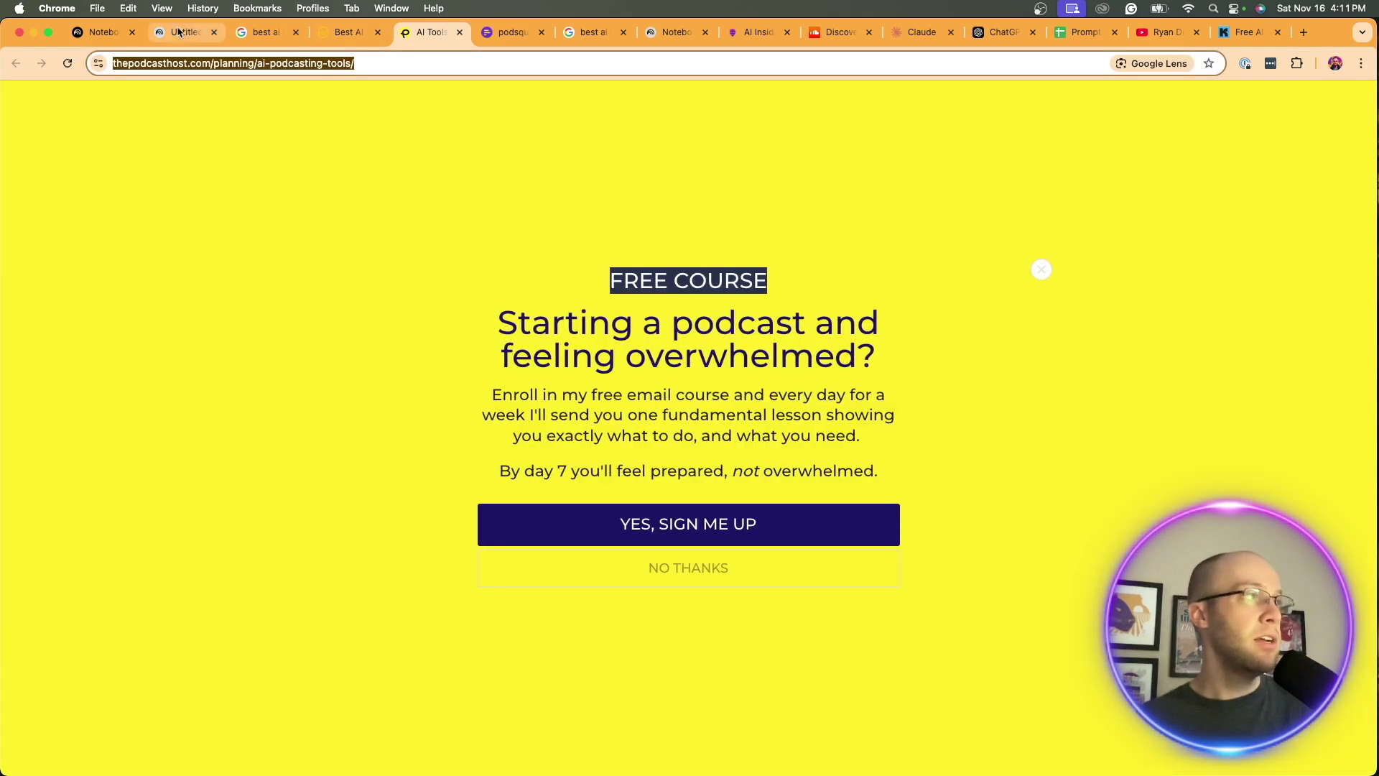
pyautogui.click(185, 32)
pyautogui.click(162, 154)
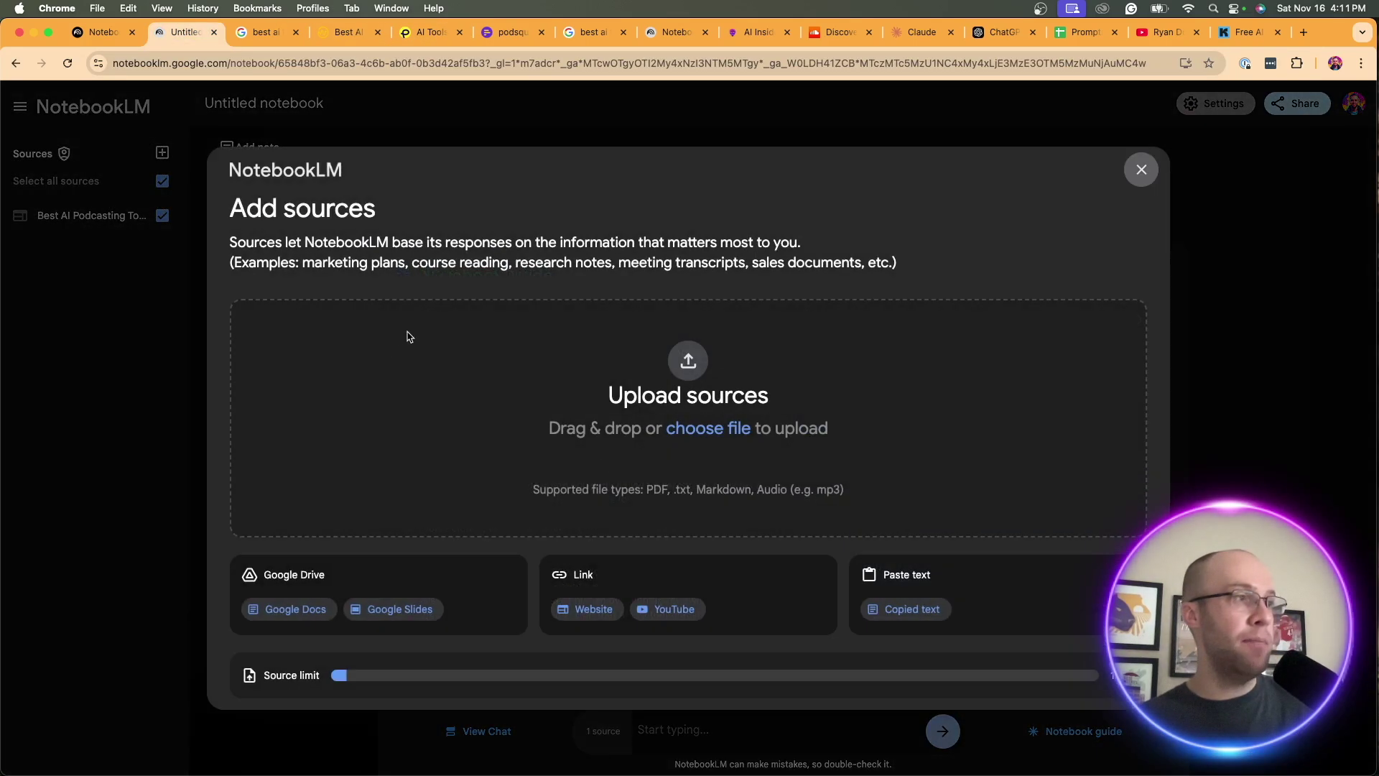
pyautogui.click(580, 610)
pyautogui.click(679, 351)
pyautogui.press('super+v')
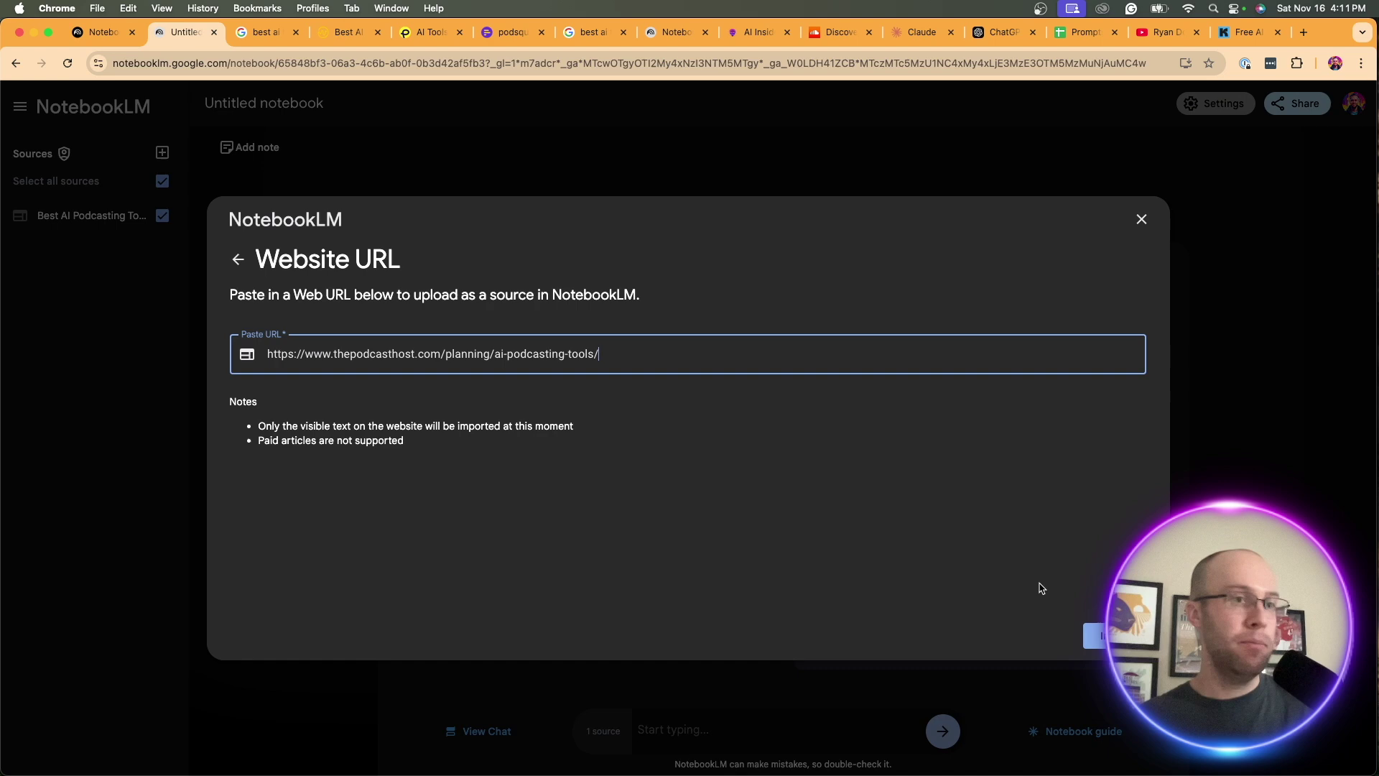
pyautogui.click(1093, 633)
# - Add the Podsqueeze '15 Best AI tools to launch and grow your podcast' article as a website source
pyautogui.click(502, 33)
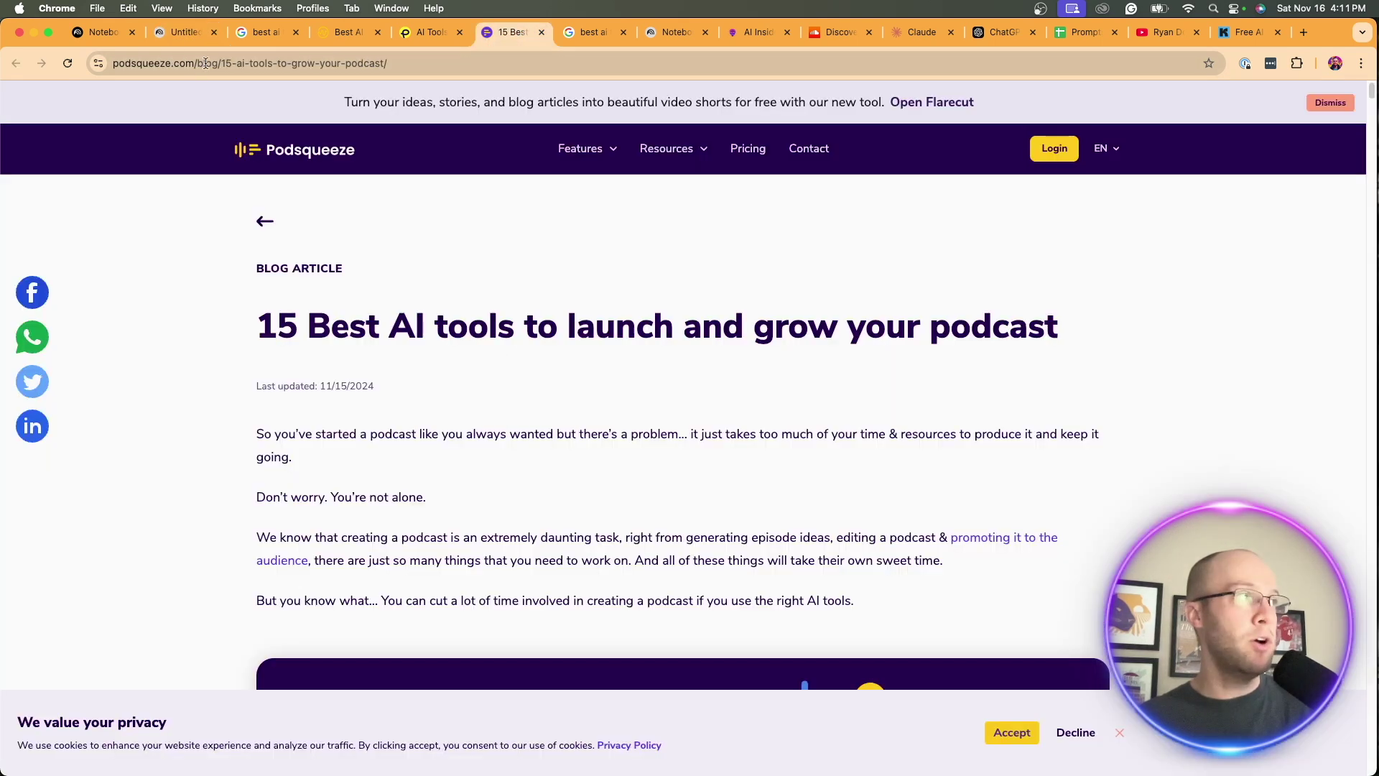
pyautogui.click(197, 64)
pyautogui.press('super+c')
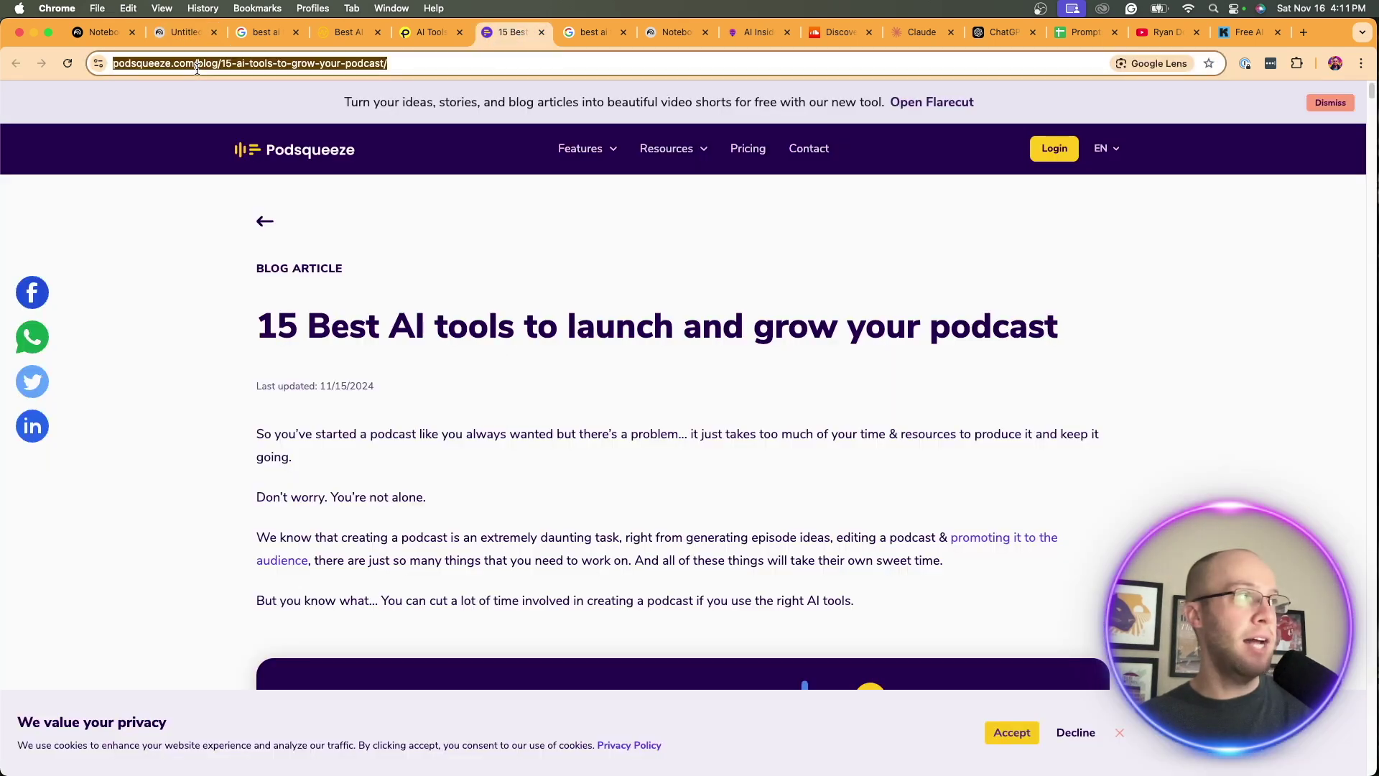
pyautogui.click(185, 32)
pyautogui.click(157, 157)
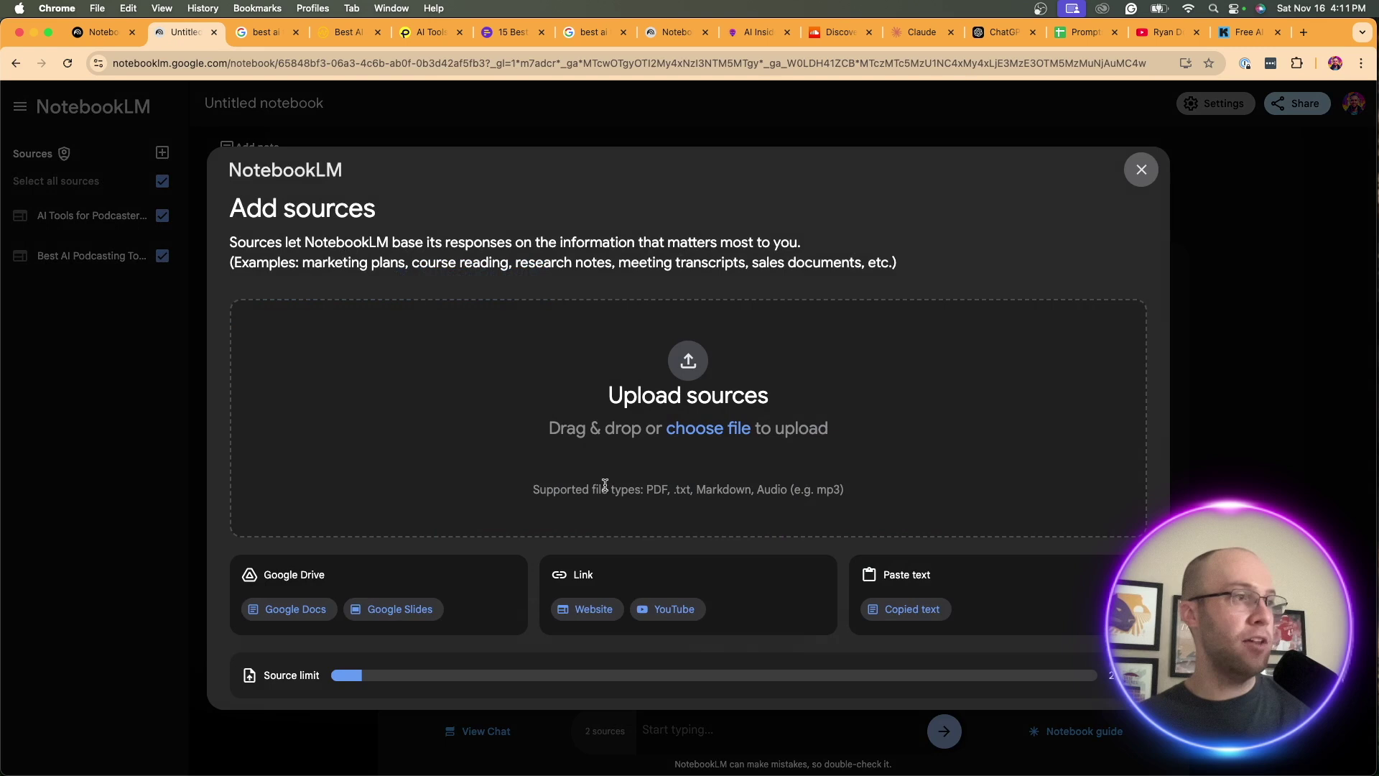
pyautogui.click(601, 608)
pyautogui.press('super+v')
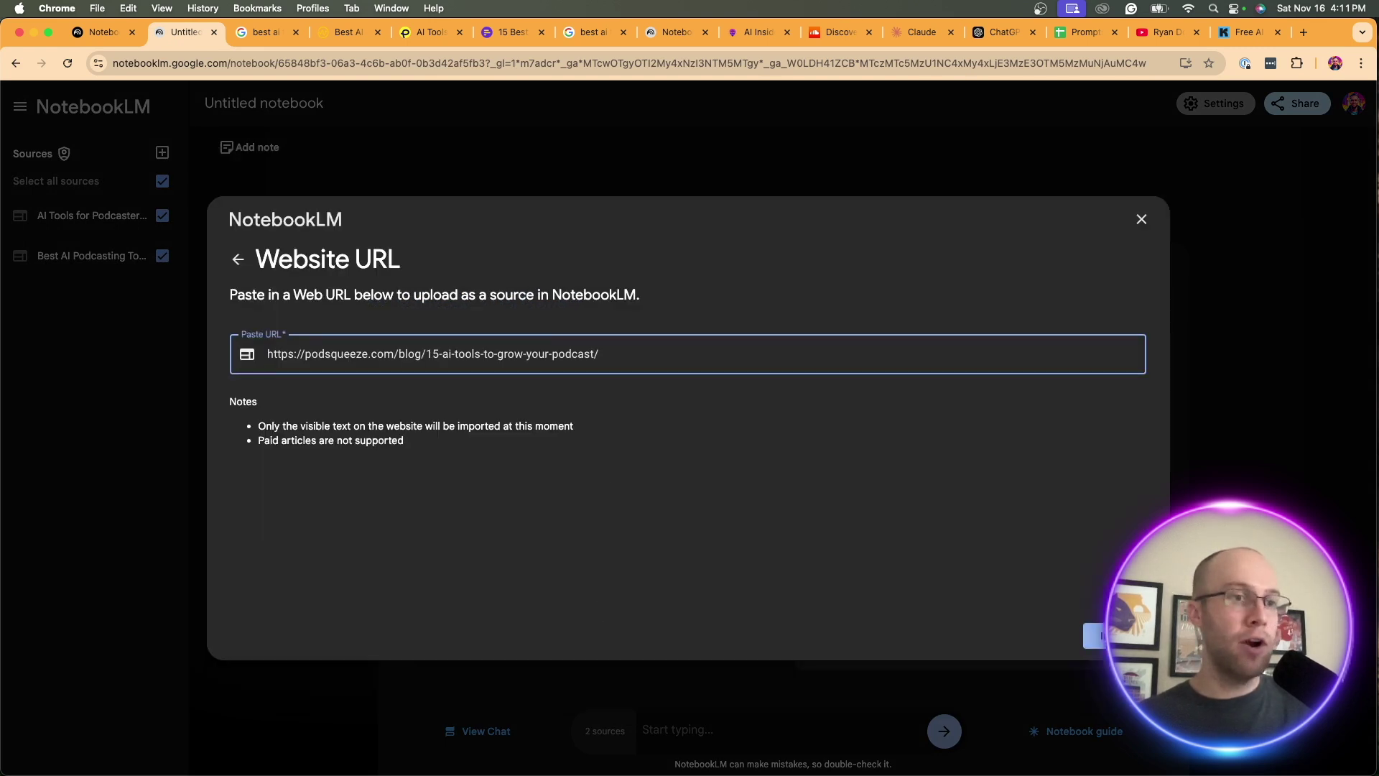
pyautogui.click(1102, 635)
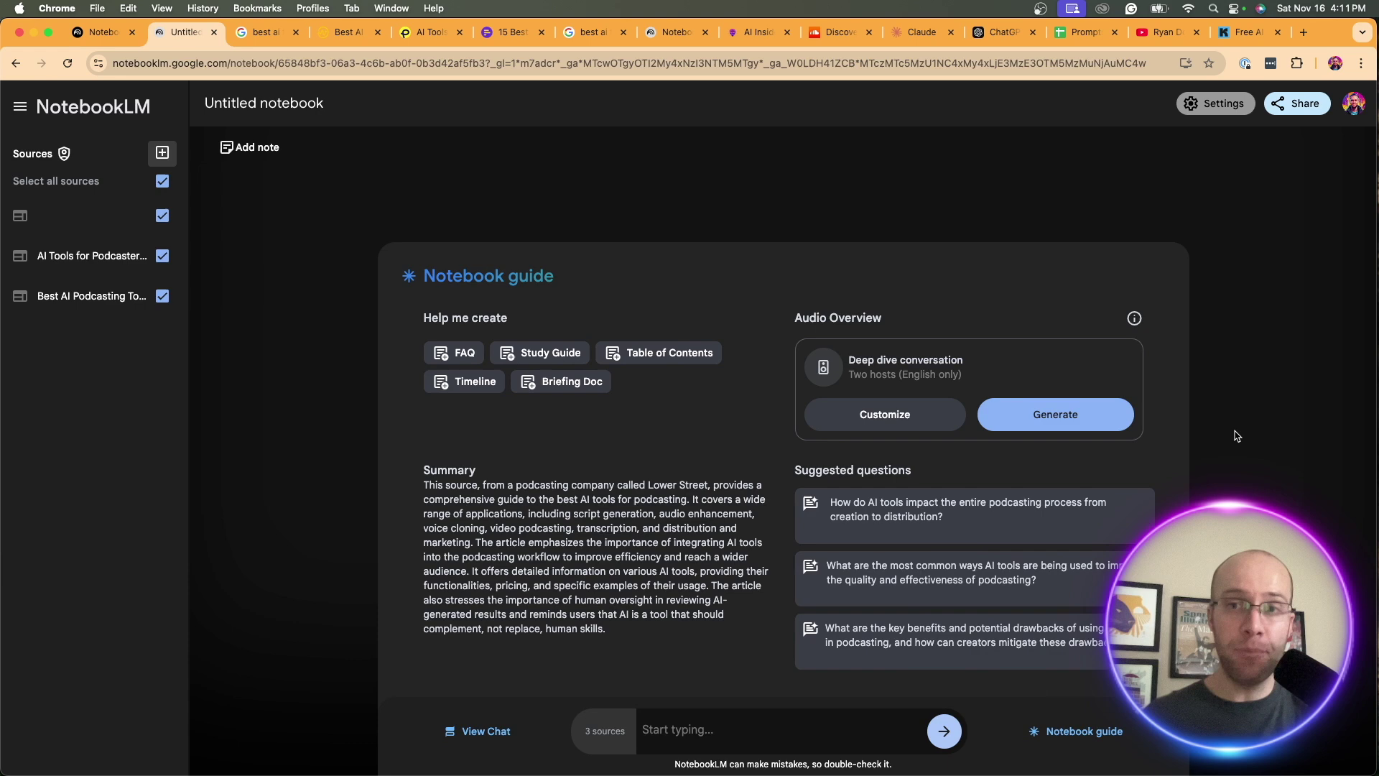
pyautogui.click(1081, 37)
pyautogui.tripleClick(402, 429)
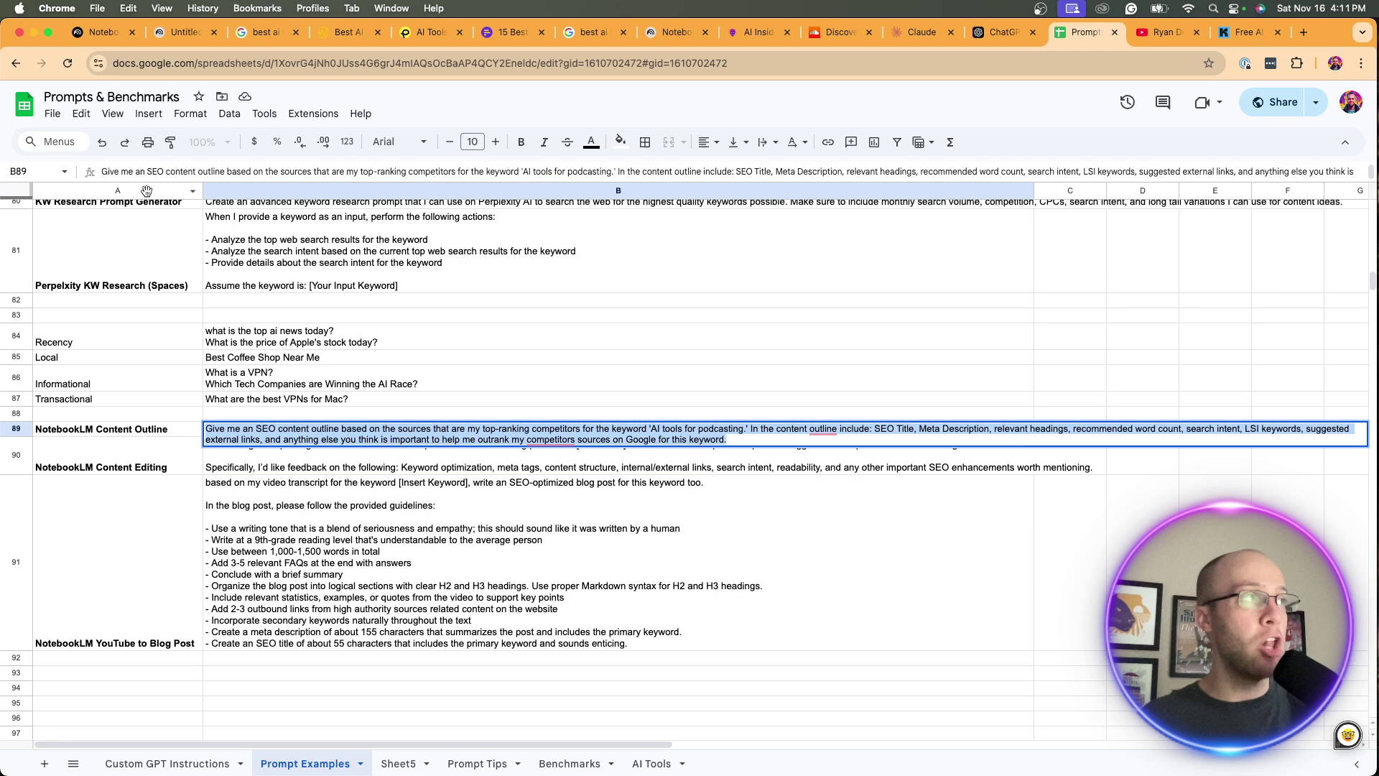
pyautogui.click(167, 36)
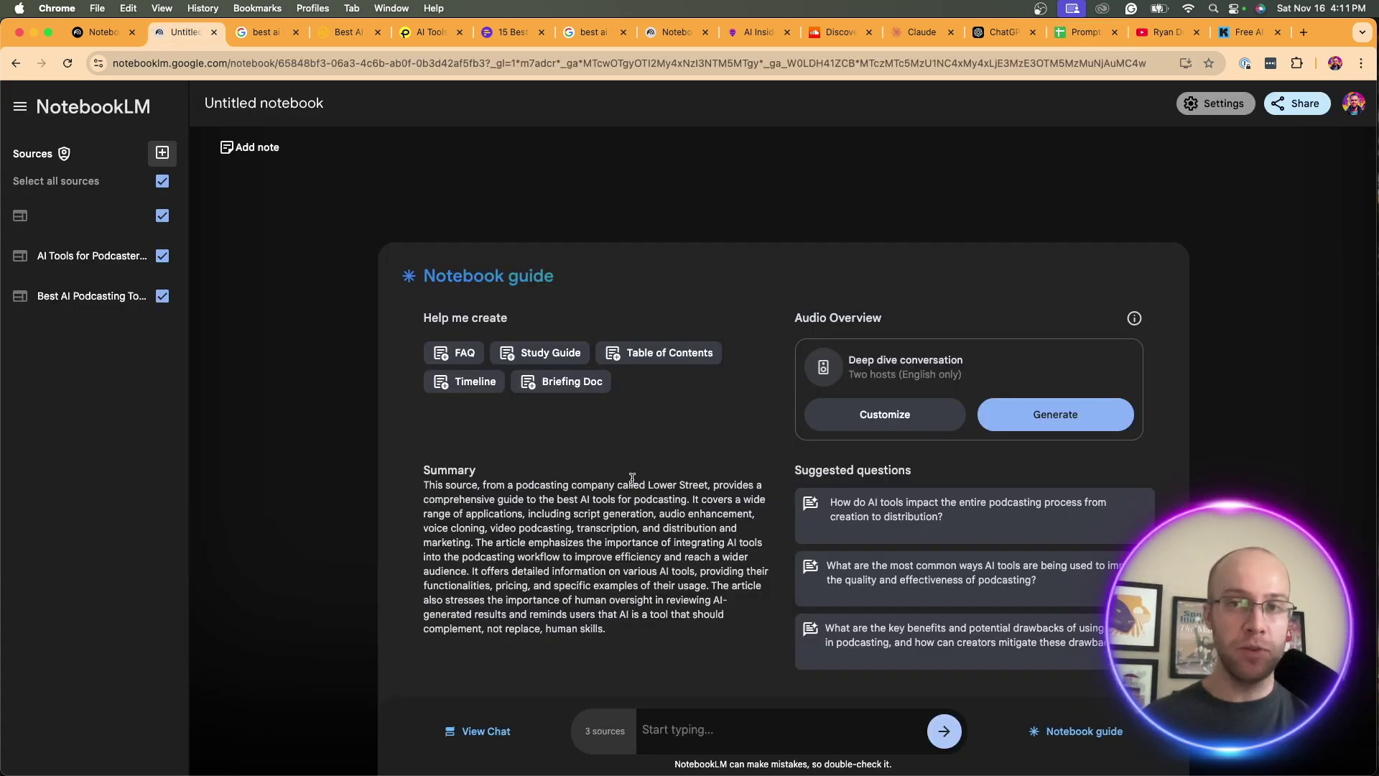
# - Paste the SEO content outline prompt for 'AI tools for podcasting' into the chat box
pyautogui.click(694, 737)
pyautogui.press('super+v')
pyautogui.scroll(2, 742, 678)
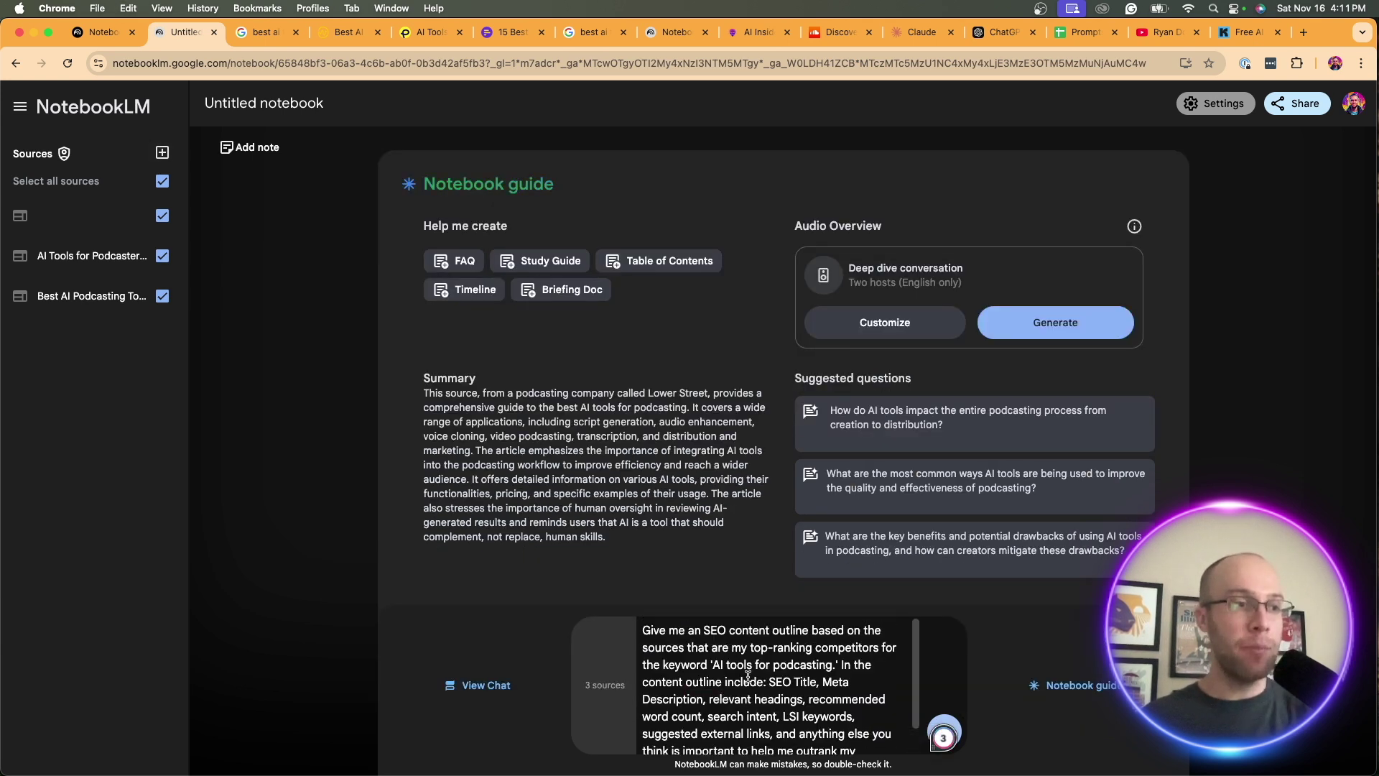
pyautogui.moveTo(643, 629); pyautogui.dragTo(834, 662)
pyautogui.click(712, 655)
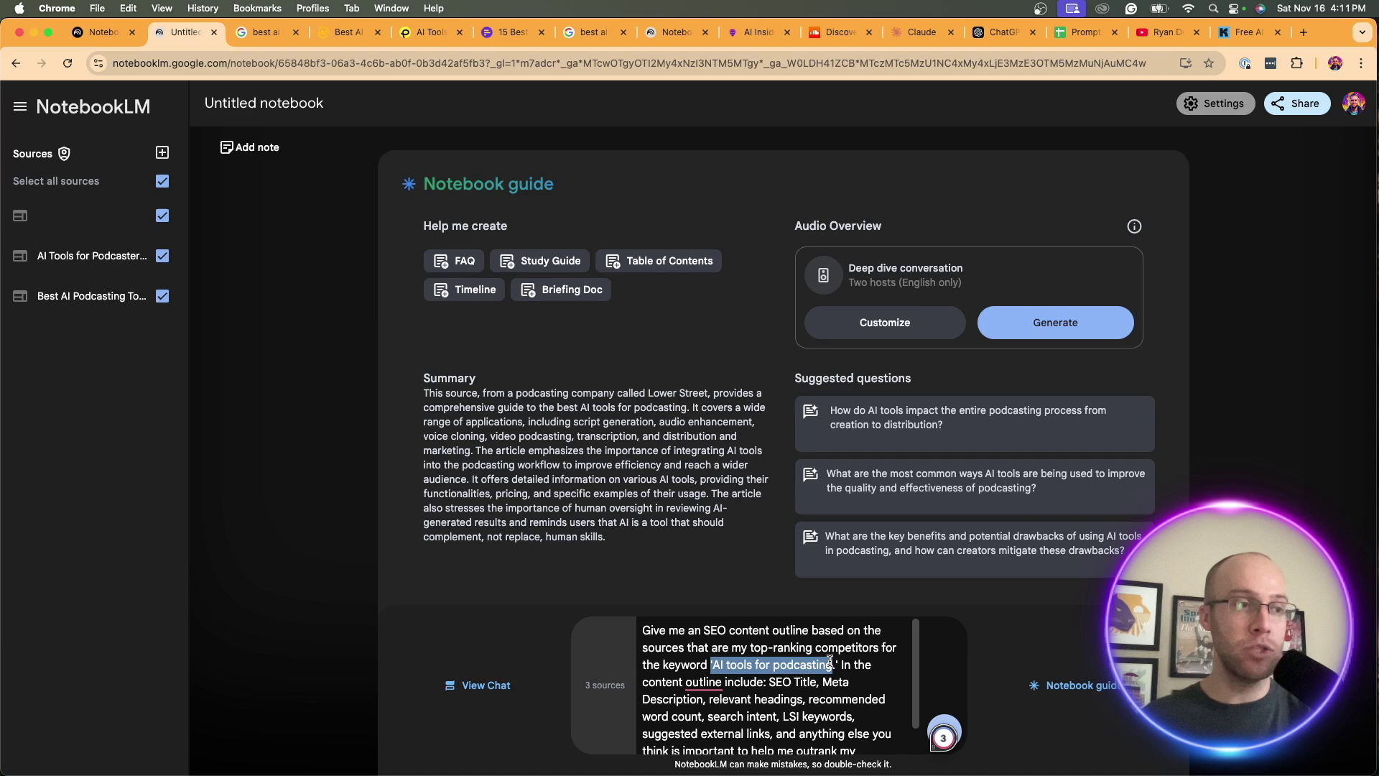
pyautogui.click(834, 662)
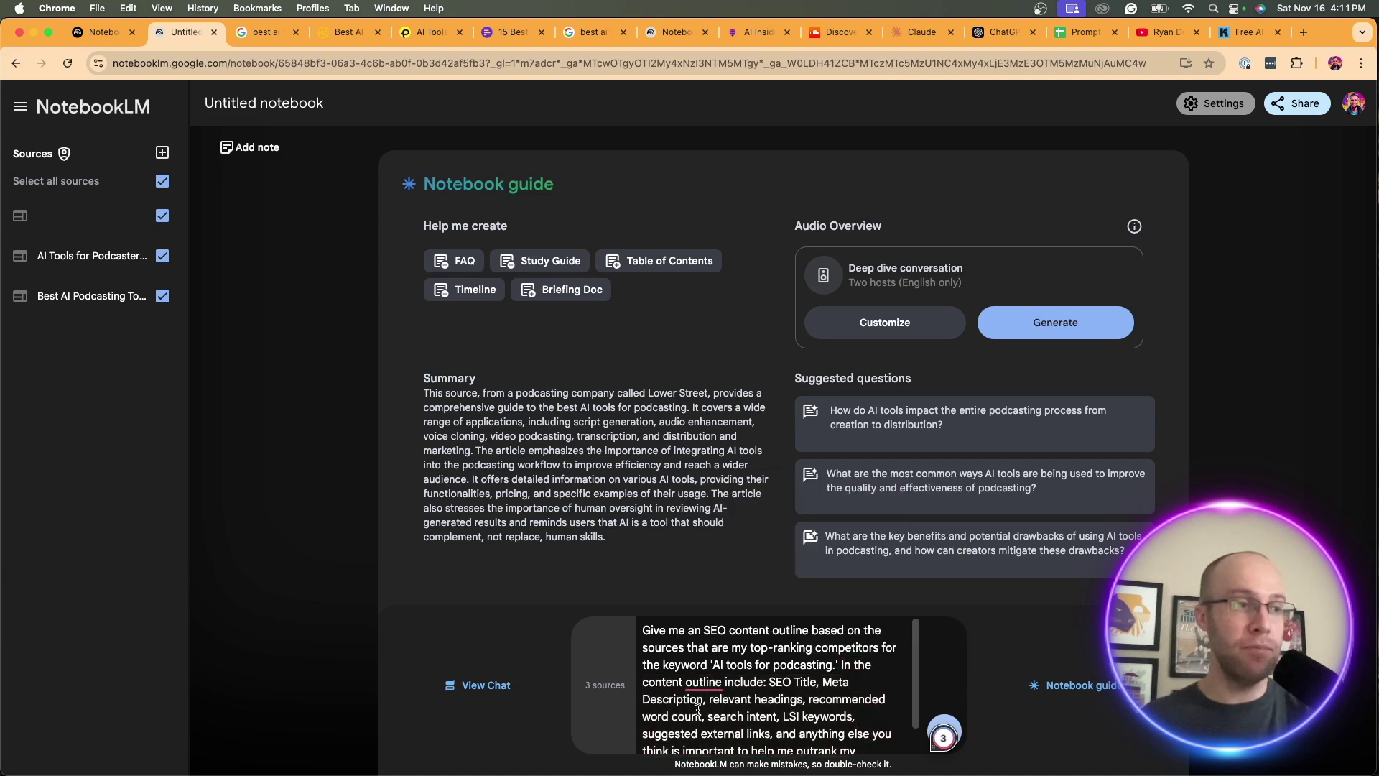
# - Review the external-links request and change 'competitors' to 'competitor' in the prompt
pyautogui.scroll(-2, 859, 690)
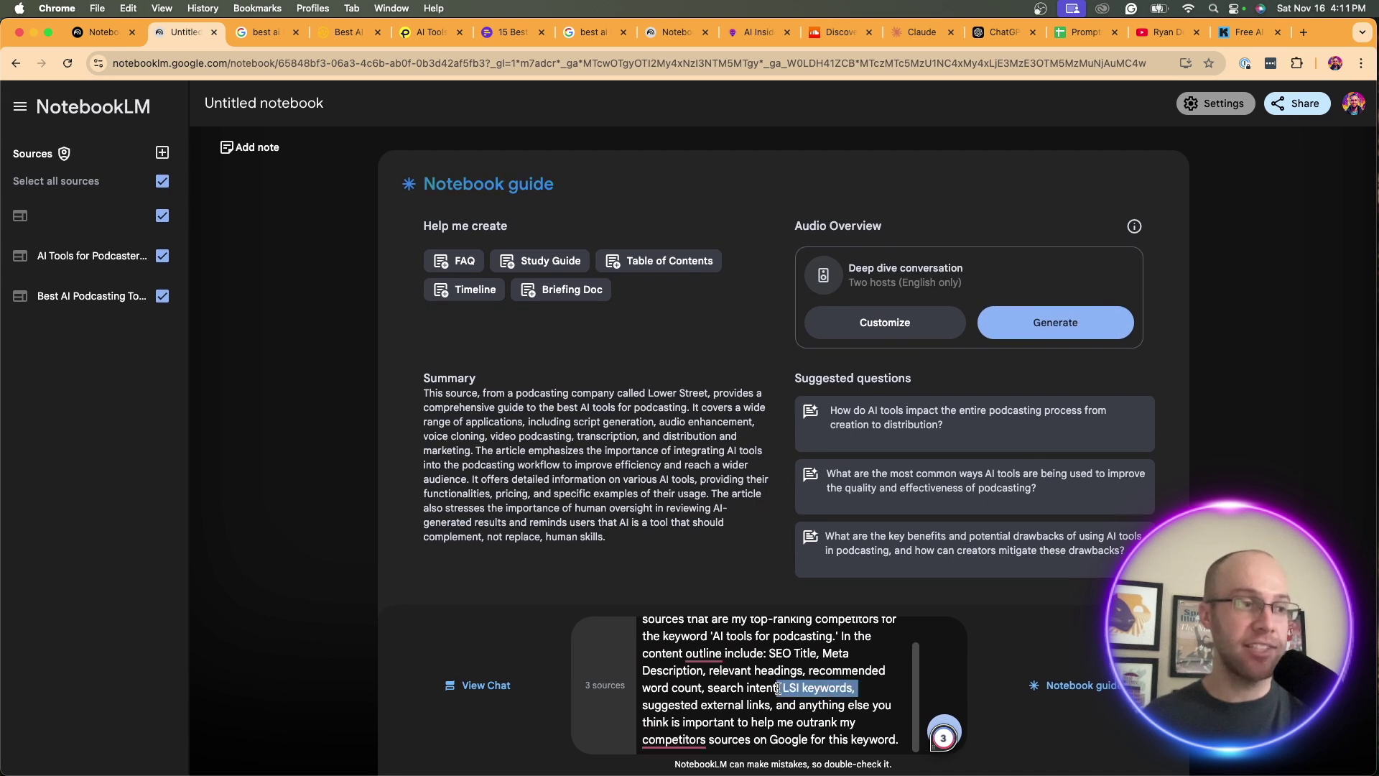
pyautogui.moveTo(674, 705); pyautogui.dragTo(742, 706)
pyautogui.click(821, 709)
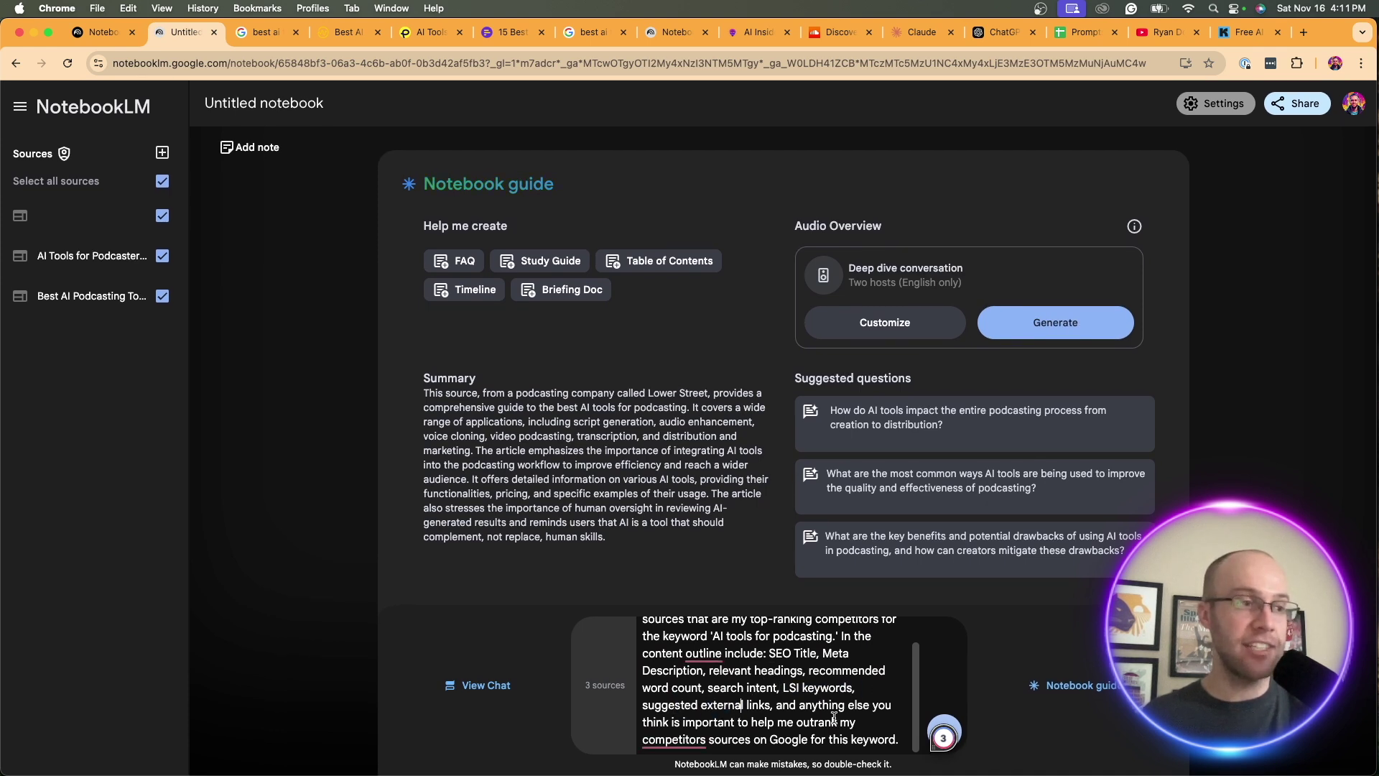
pyautogui.moveTo(864, 721); pyautogui.dragTo(784, 722)
pyautogui.click(793, 715)
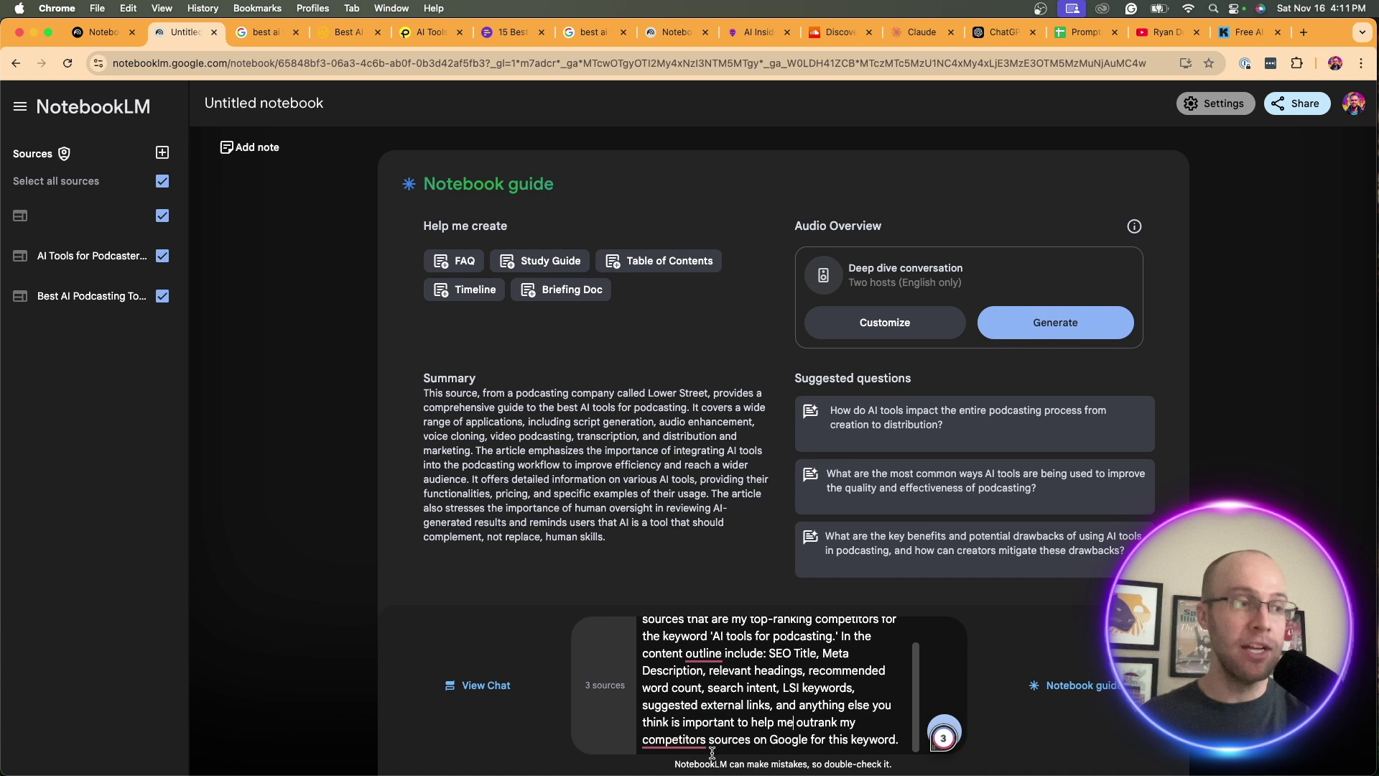
pyautogui.click(732, 739)
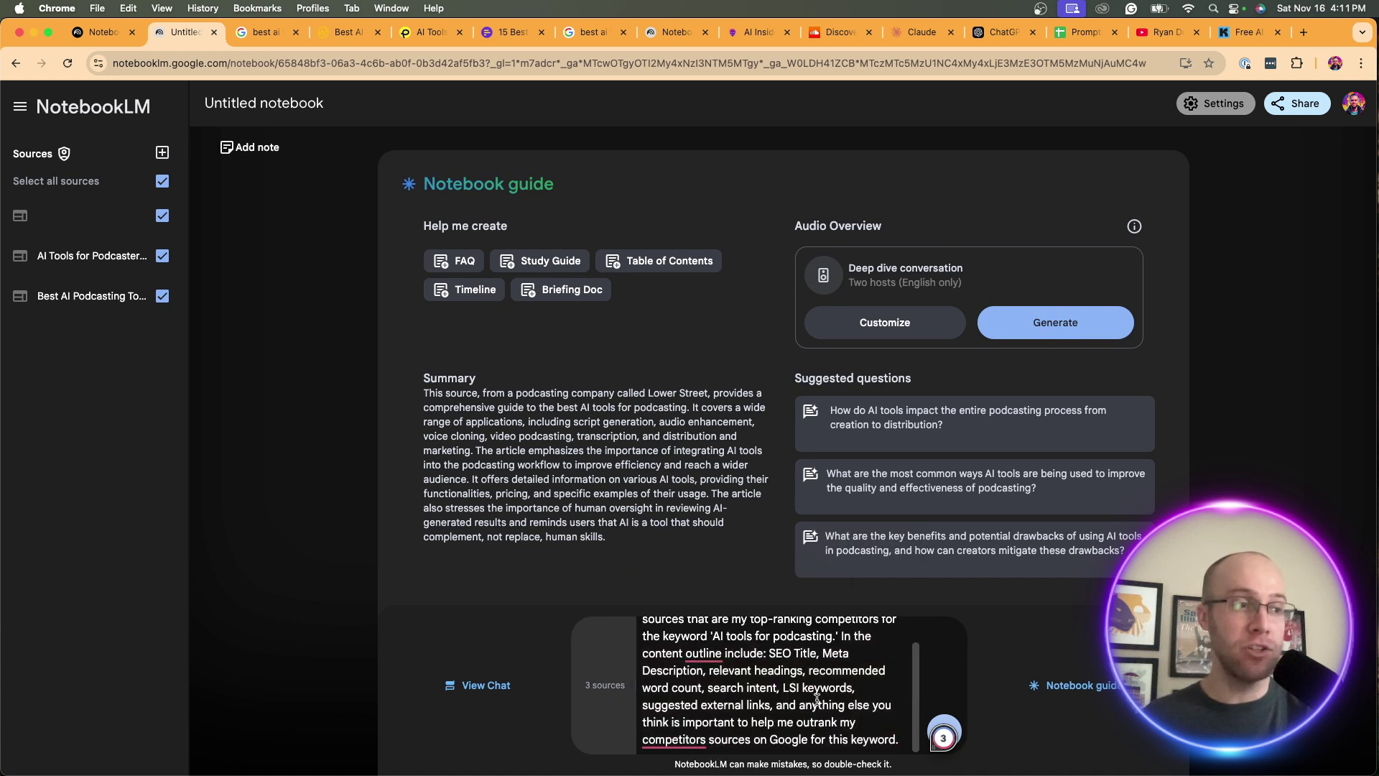
pyautogui.click(709, 739)
pyautogui.press('BackSpace')
pyautogui.press('BackSpace')
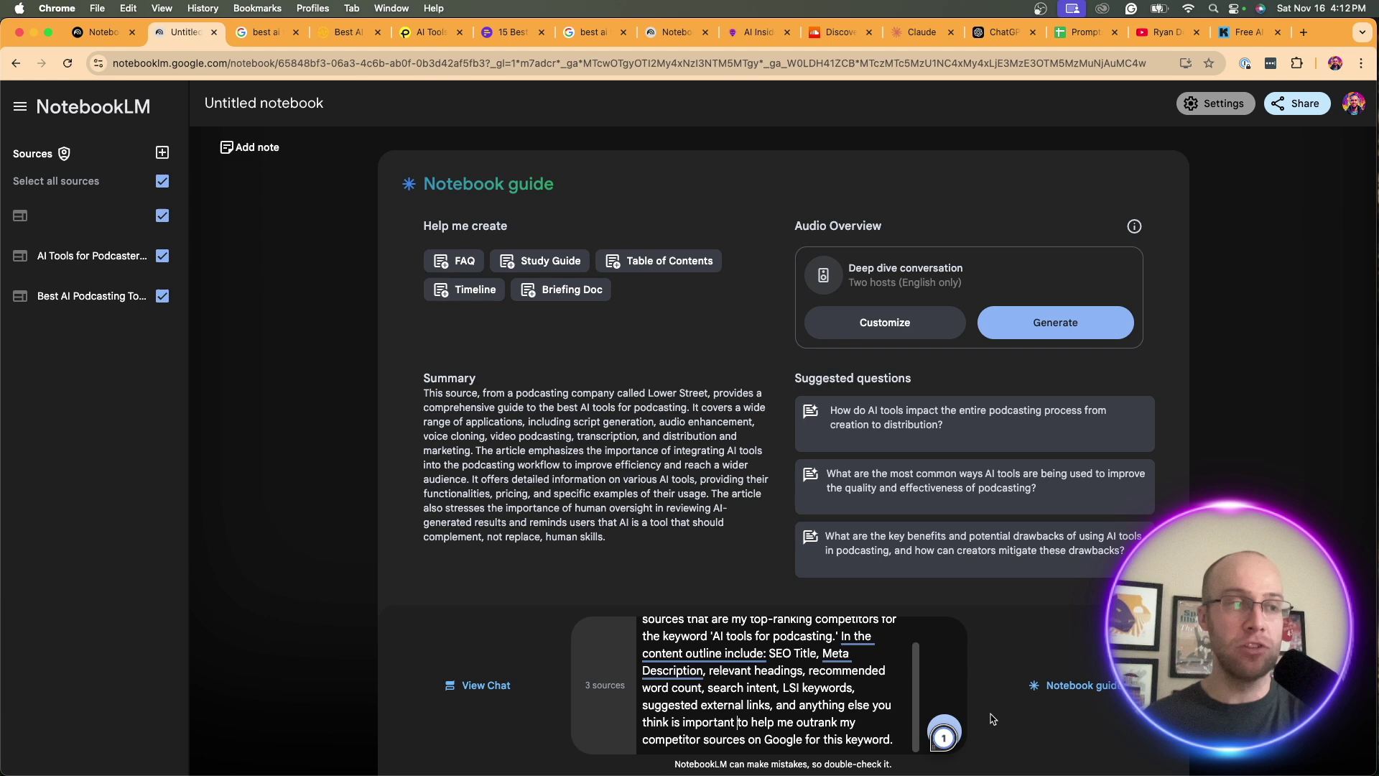
# - Send the outline request and review the SEO title, meta description and search intent
pyautogui.click(936, 721)
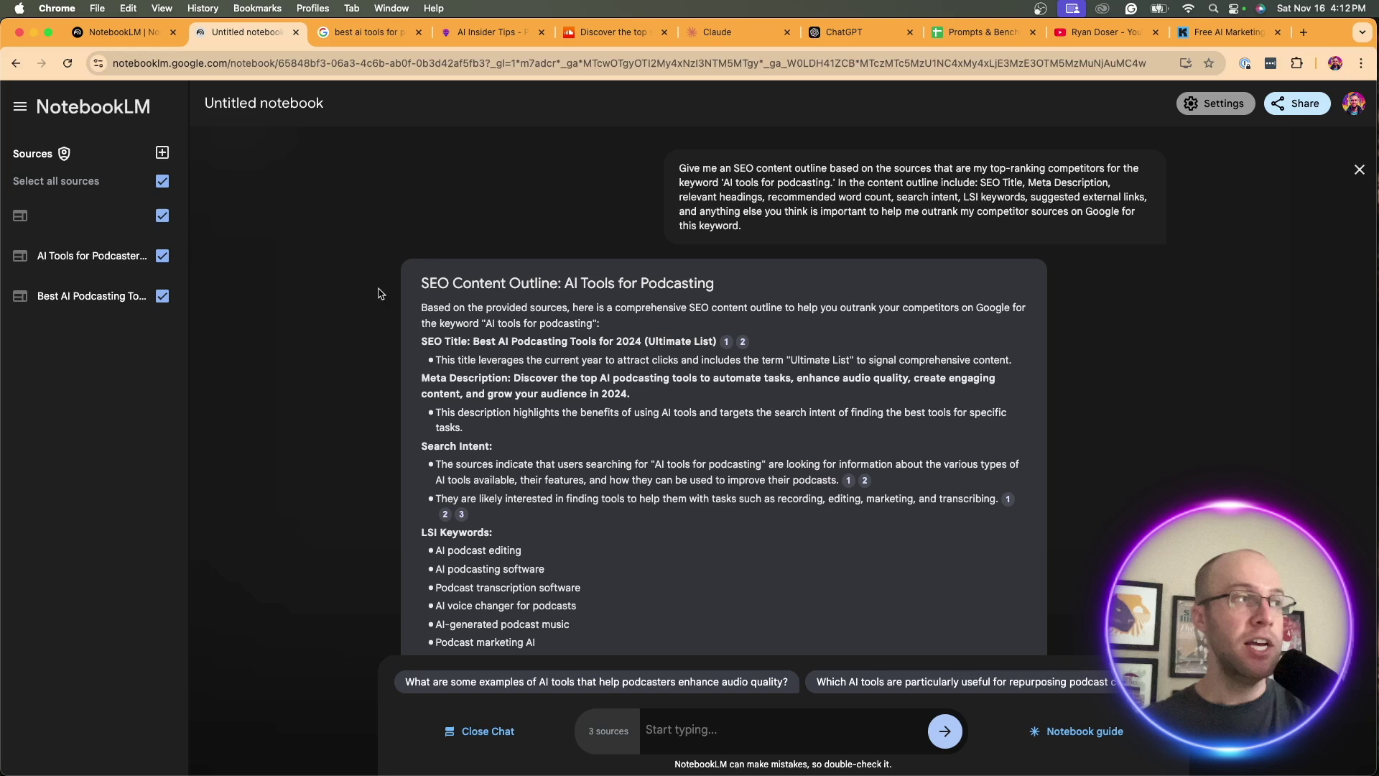
pyautogui.moveTo(421, 283); pyautogui.dragTo(586, 283)
pyautogui.click(651, 281)
pyautogui.scroll(-1, 675, 299)
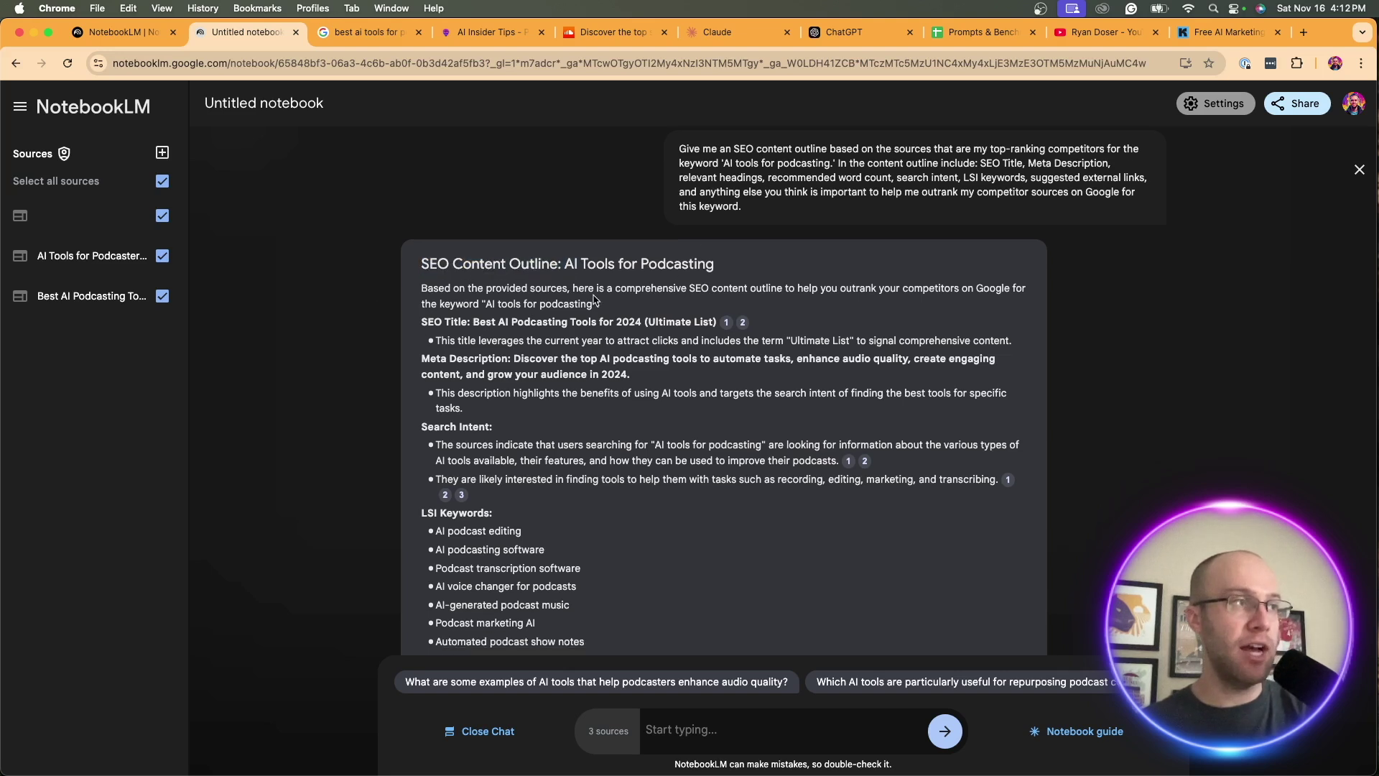
pyautogui.scroll(-2, 531, 300)
pyautogui.scroll(-1, 532, 300)
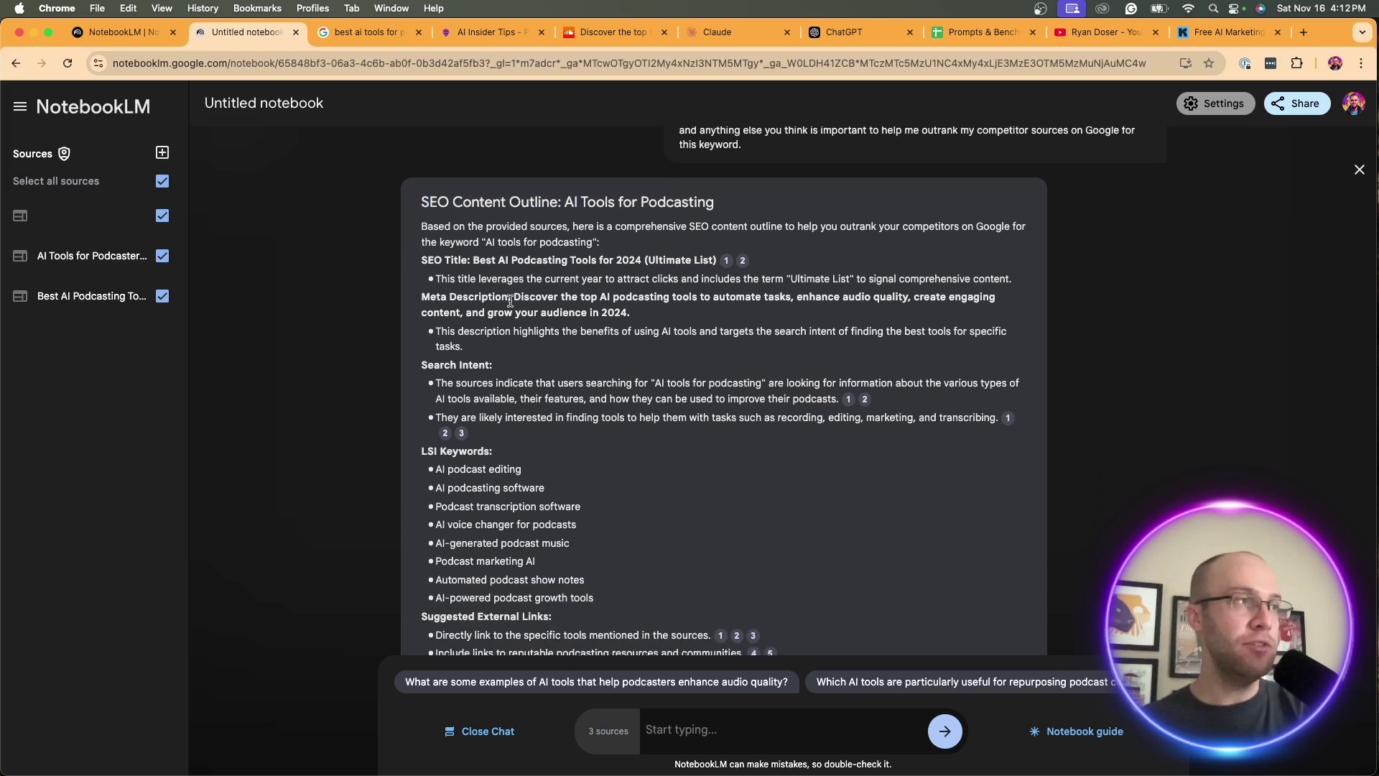
pyautogui.moveTo(451, 260); pyautogui.dragTo(612, 260)
pyautogui.click(611, 260)
pyautogui.moveTo(445, 296); pyautogui.dragTo(494, 297)
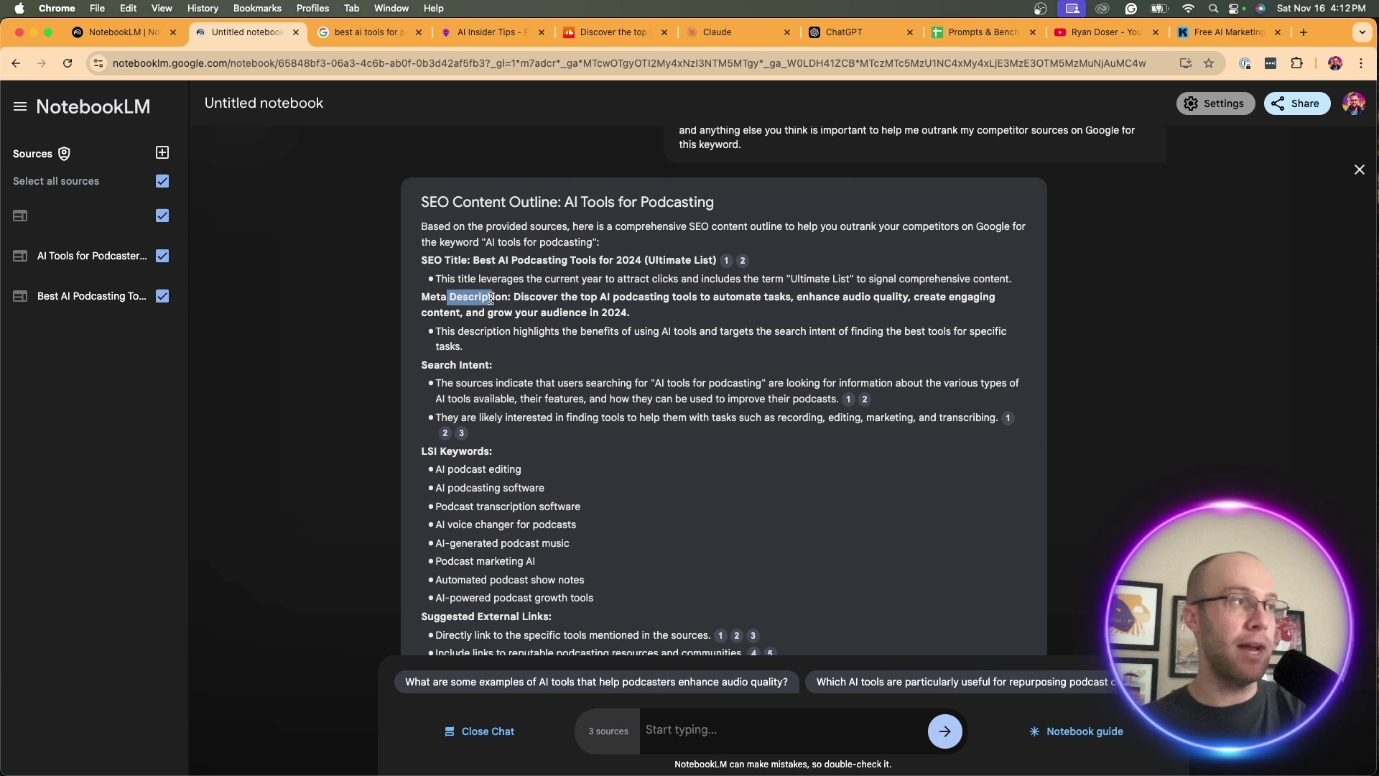
pyautogui.moveTo(494, 366); pyautogui.dragTo(560, 425)
pyautogui.click(482, 364)
# - Scroll through the remaining LSI keywords to conclusion, then select the entire outline answer
pyautogui.scroll(-4, 589, 384)
pyautogui.click(559, 425)
pyautogui.scroll(-6, 559, 425)
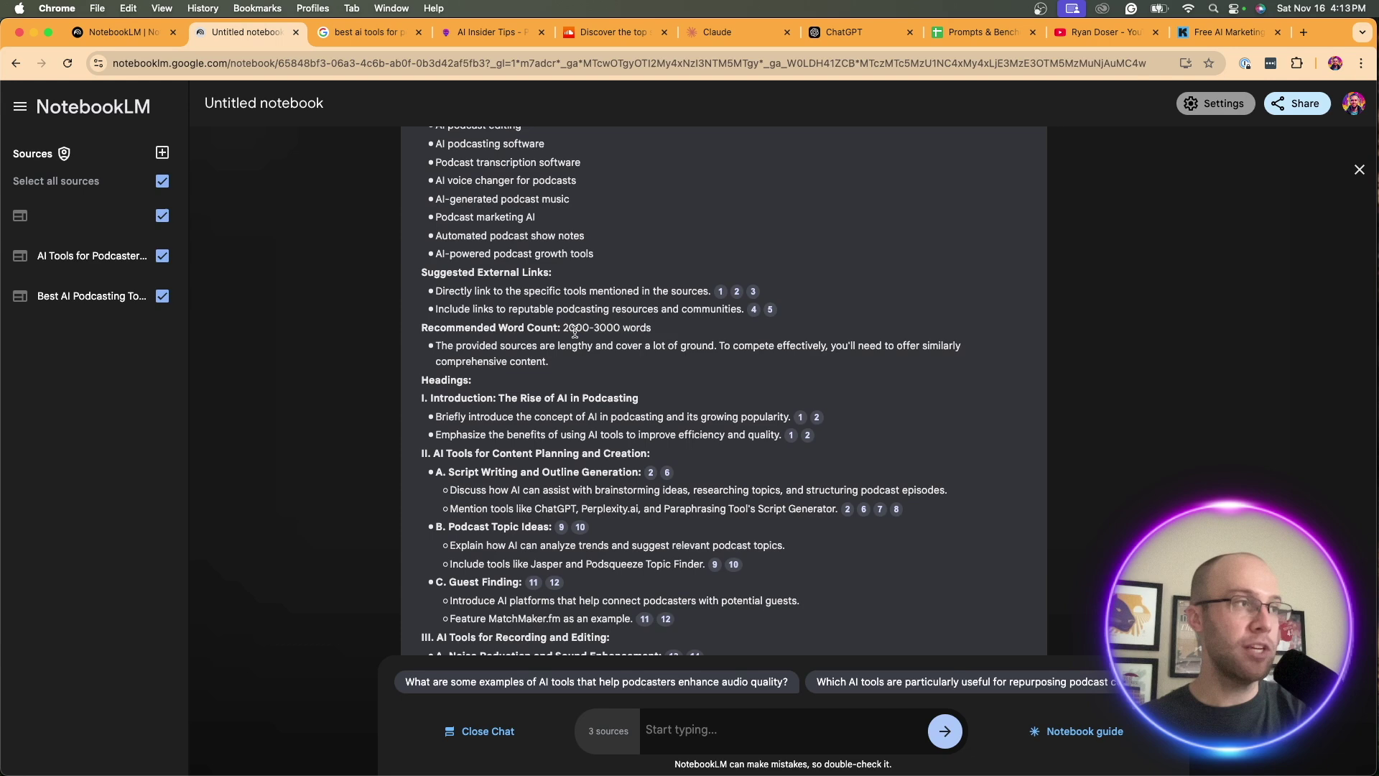
pyautogui.scroll(-4, 639, 331)
pyautogui.scroll(-20, 450, 201)
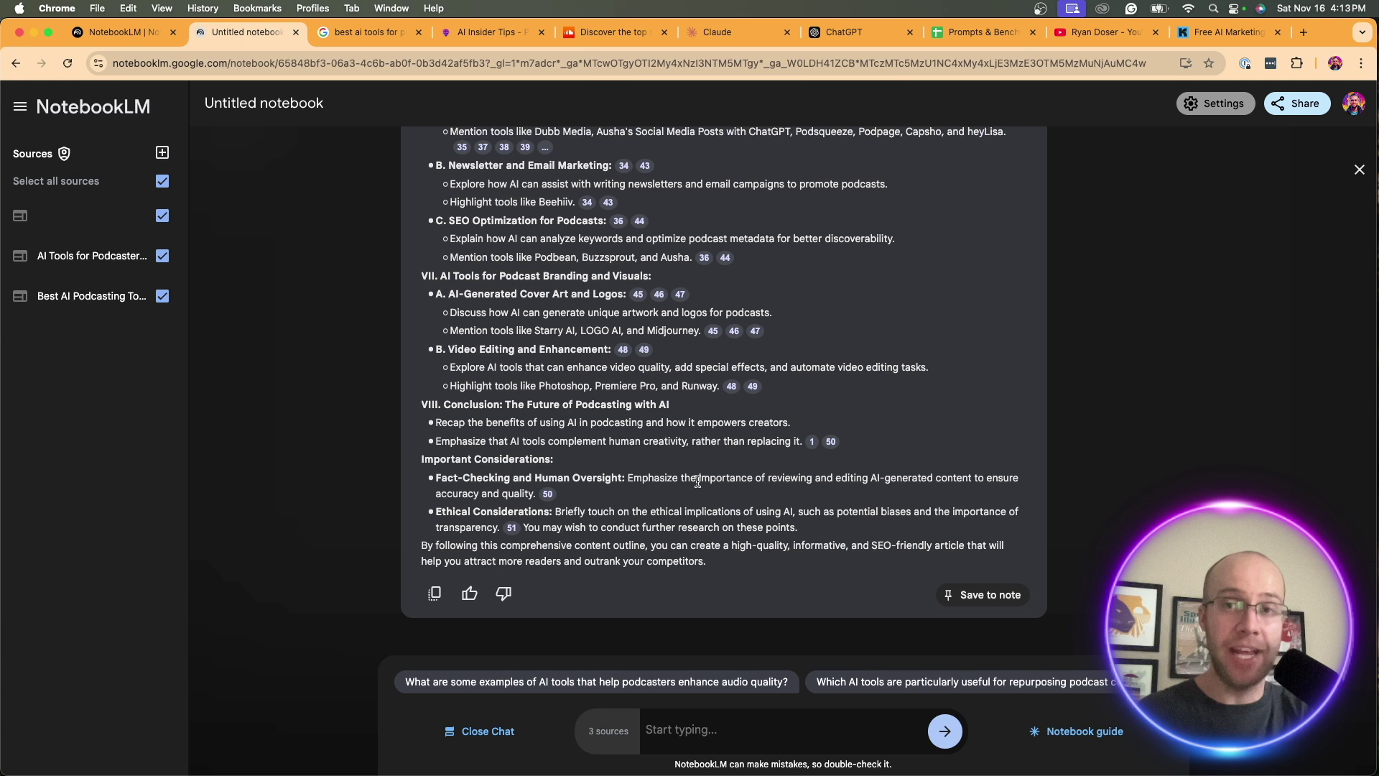
pyautogui.scroll(1, 679, 475)
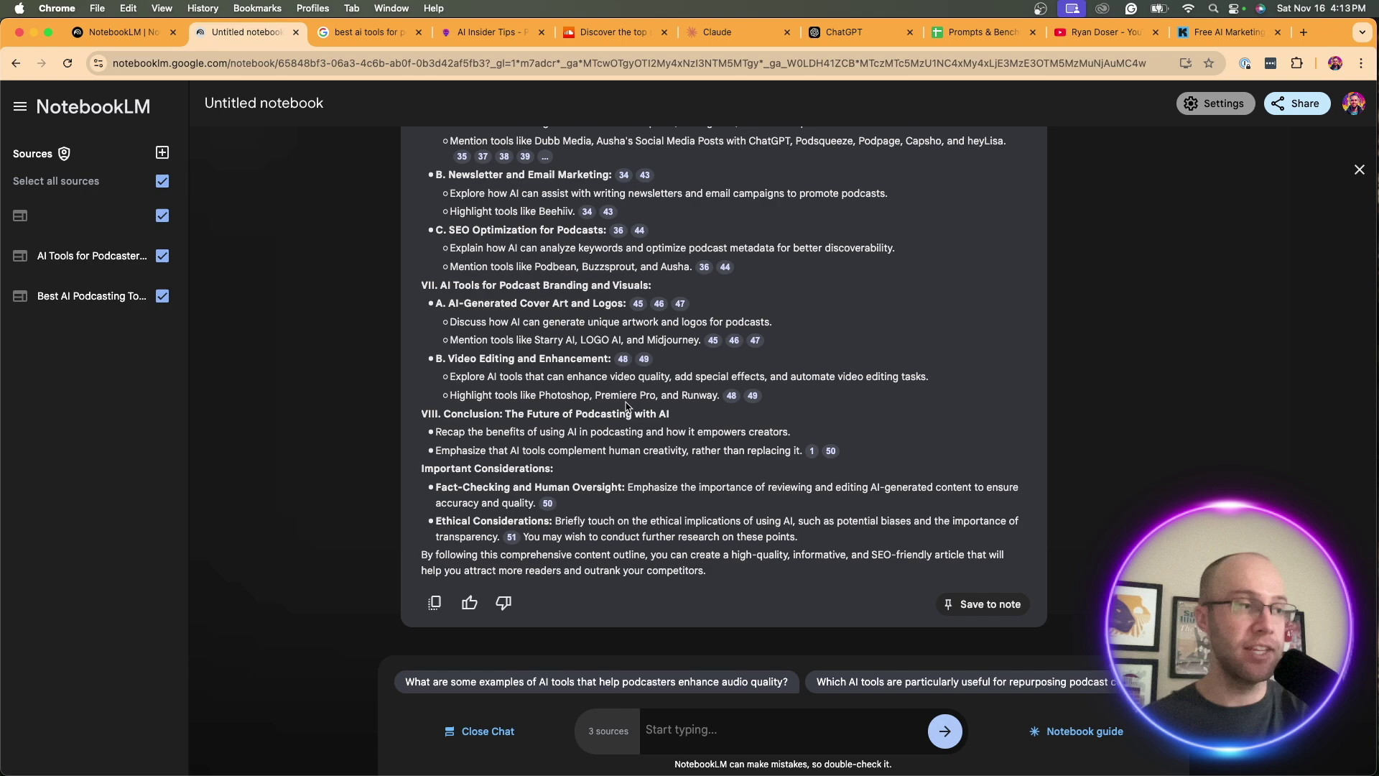
pyautogui.moveTo(732, 577); pyautogui.dragTo(471, 300)
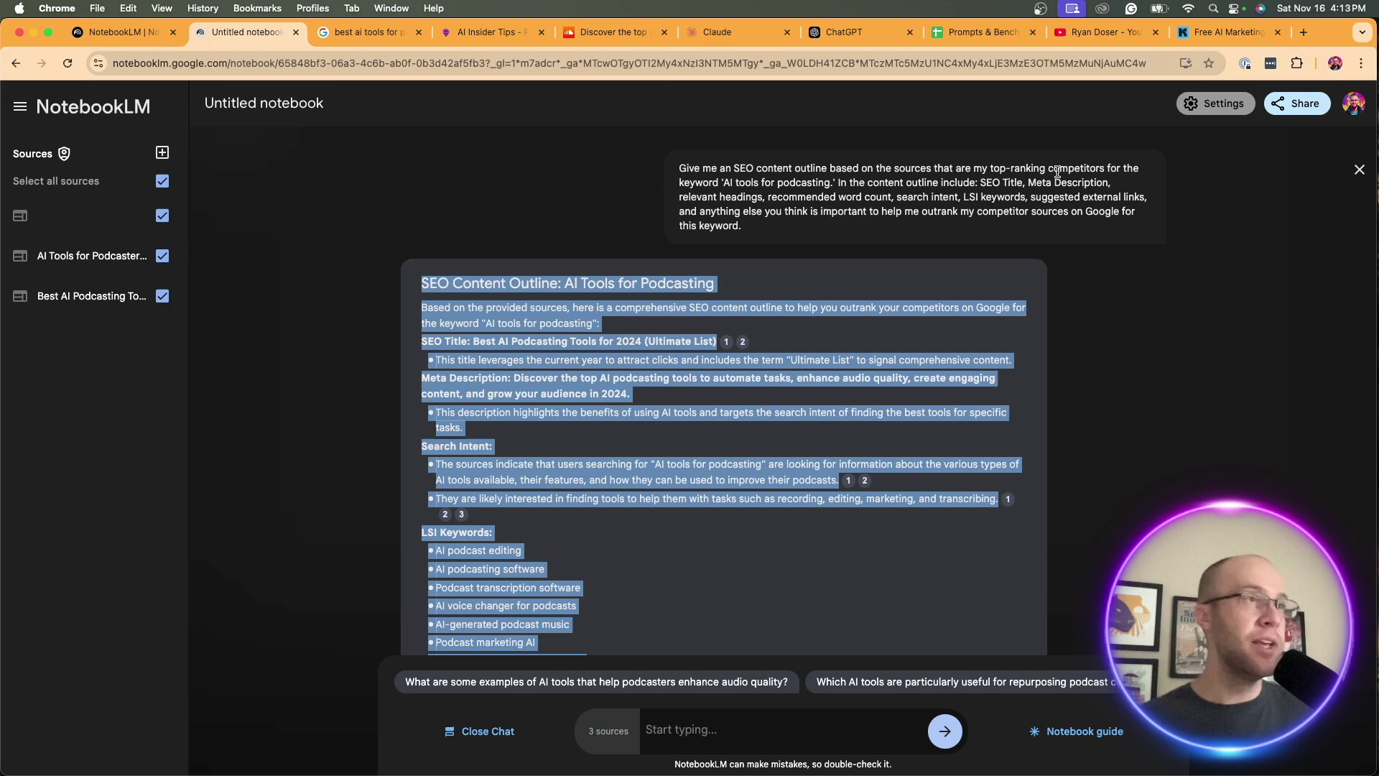
# - Send Claude a prompt: once given an outline, write an SEO-optimized blog post targeting 'AI tools for podcasting'
pyautogui.click(718, 32)
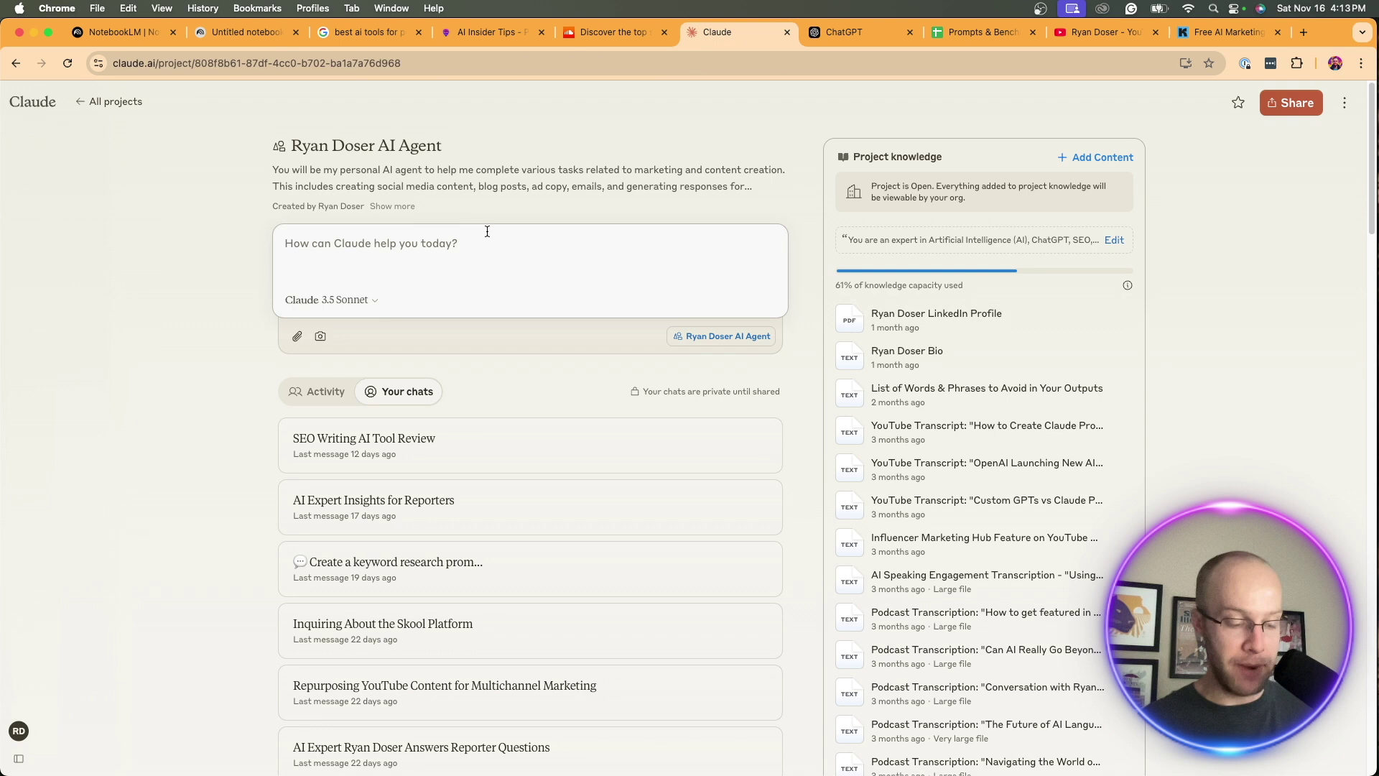
pyautogui.write("I'm")
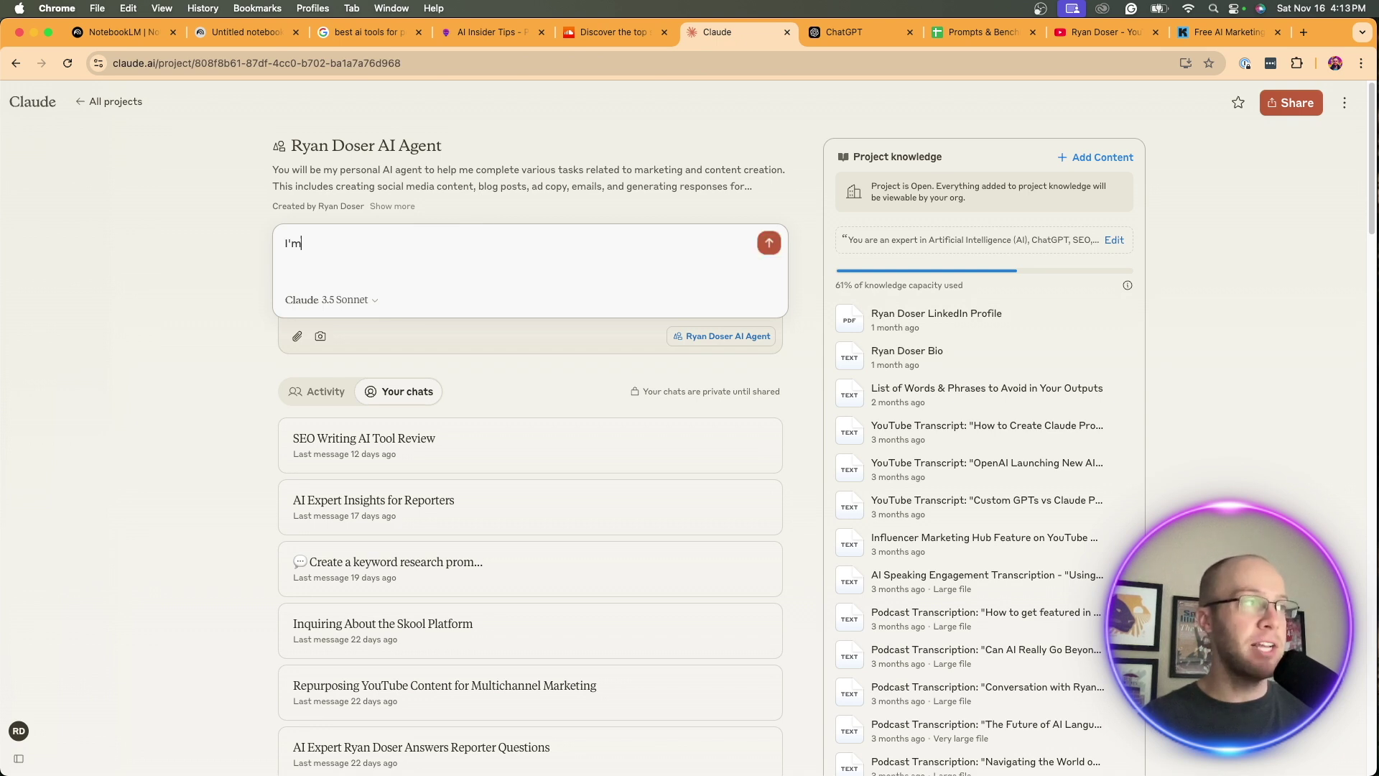
pyautogui.write(' going to provde a')
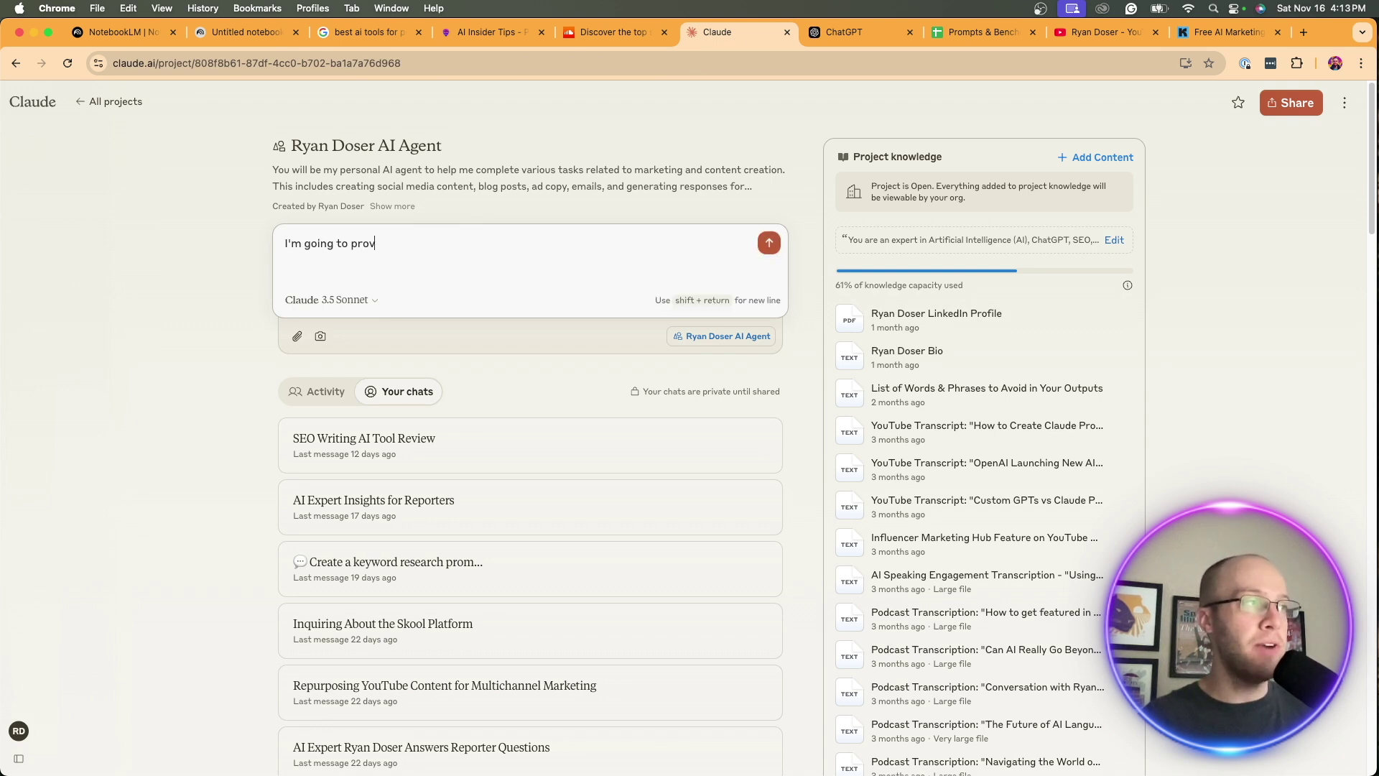
pyautogui.press('BackSpace')
pyautogui.press('BackSpace')
pyautogui.write('ide ')
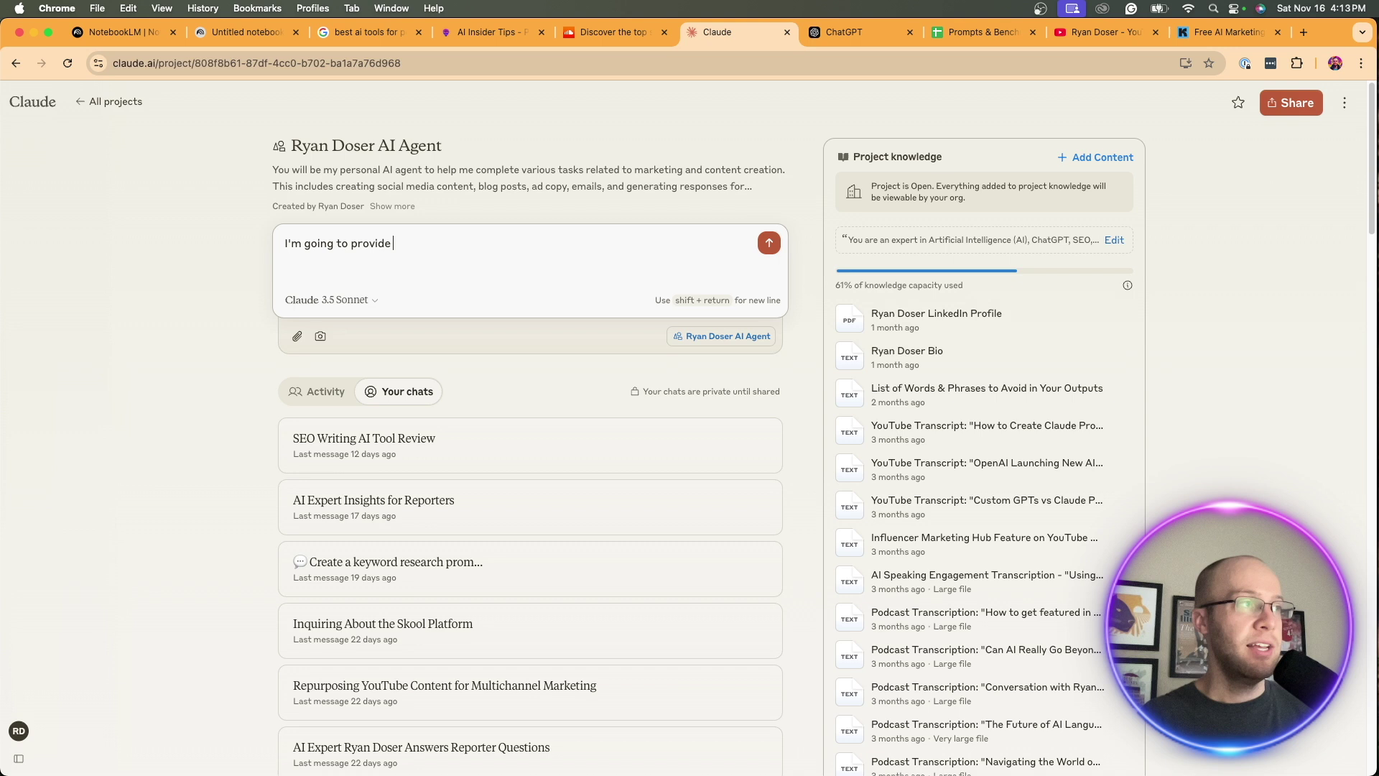
pyautogui.write('a content outlin')
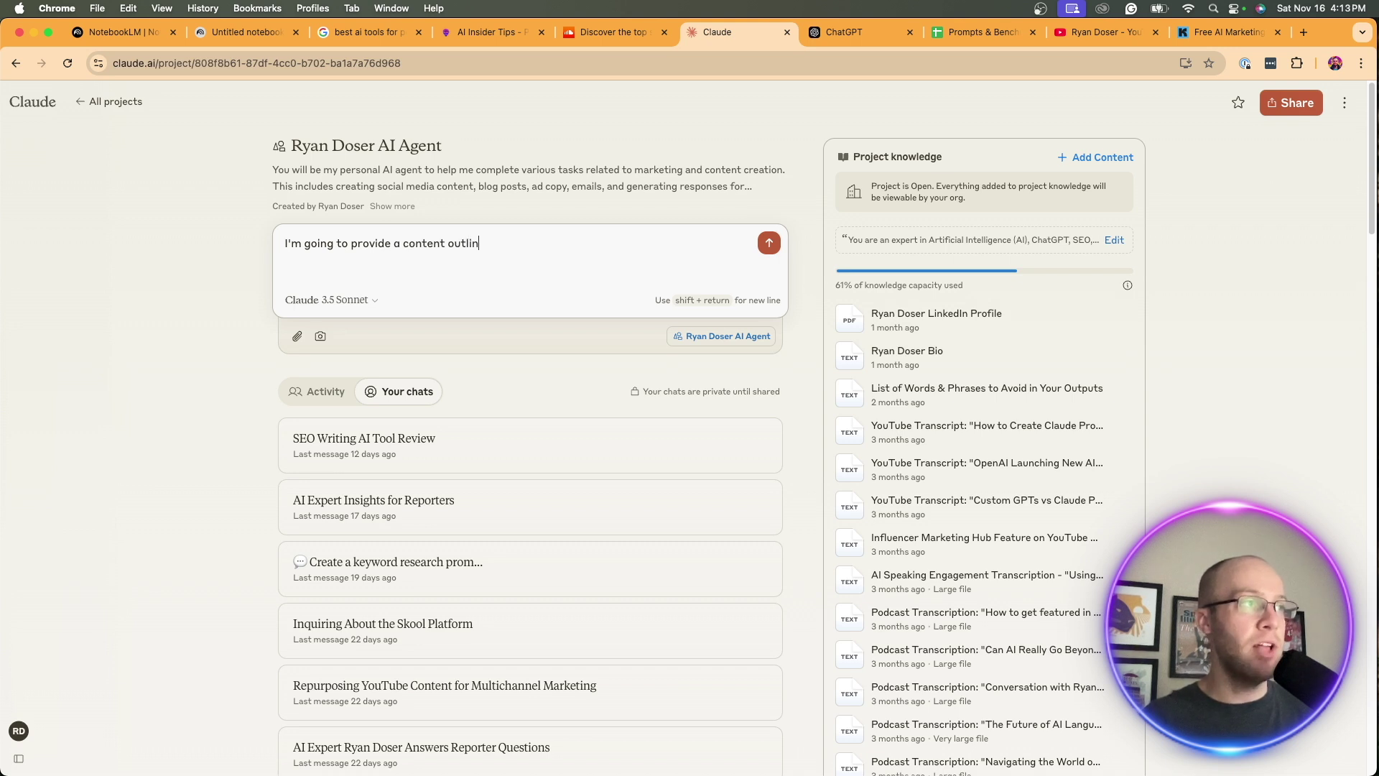
pyautogui.write('e where I want to write a bl')
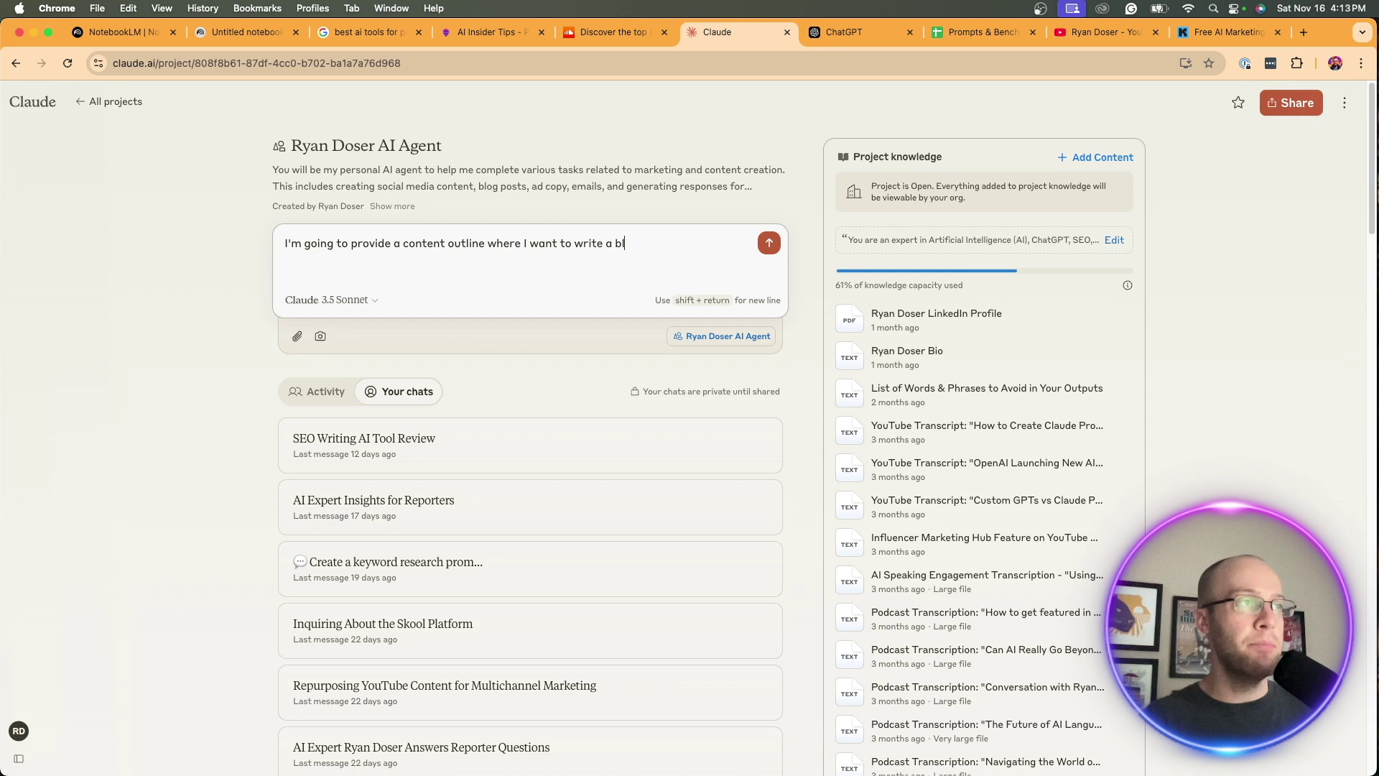
pyautogui.write('og post targeting the kewor')
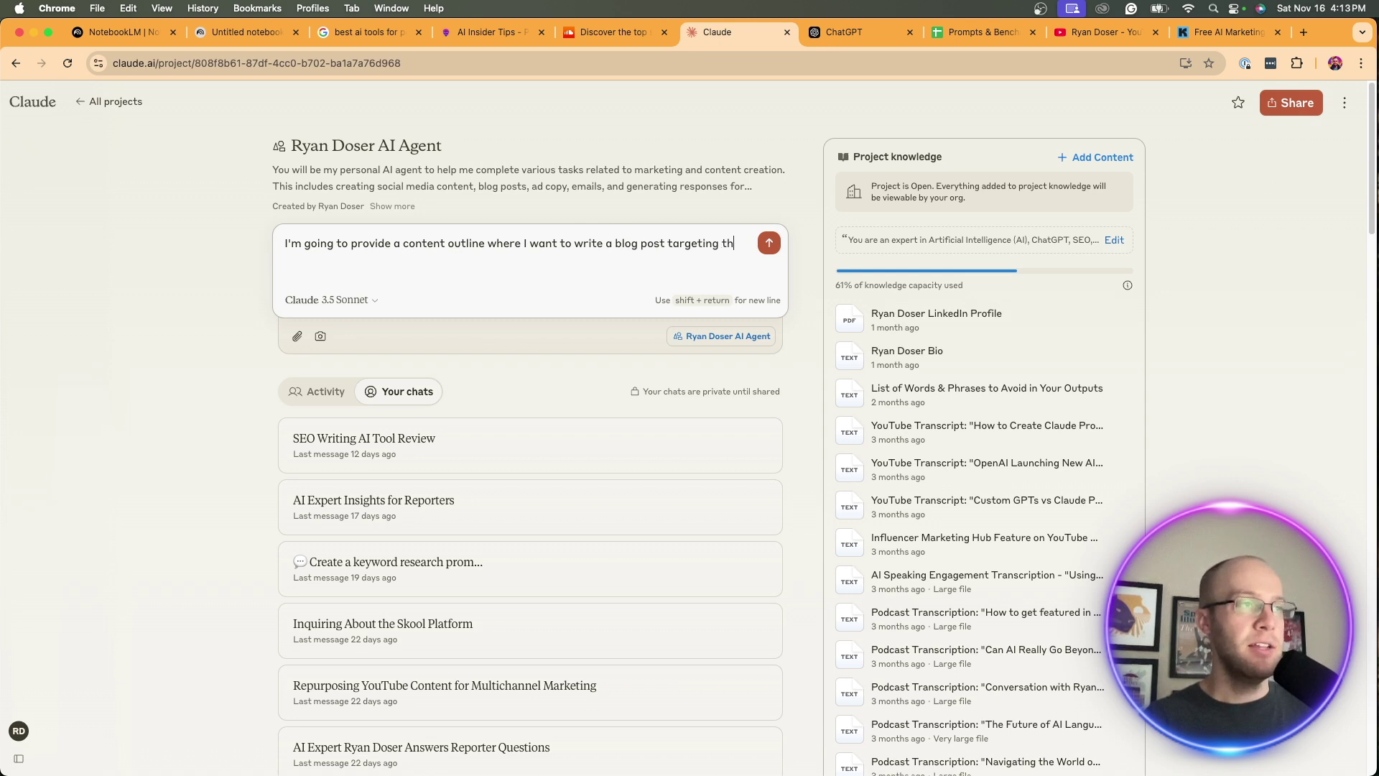
pyautogui.press('BackSpace')
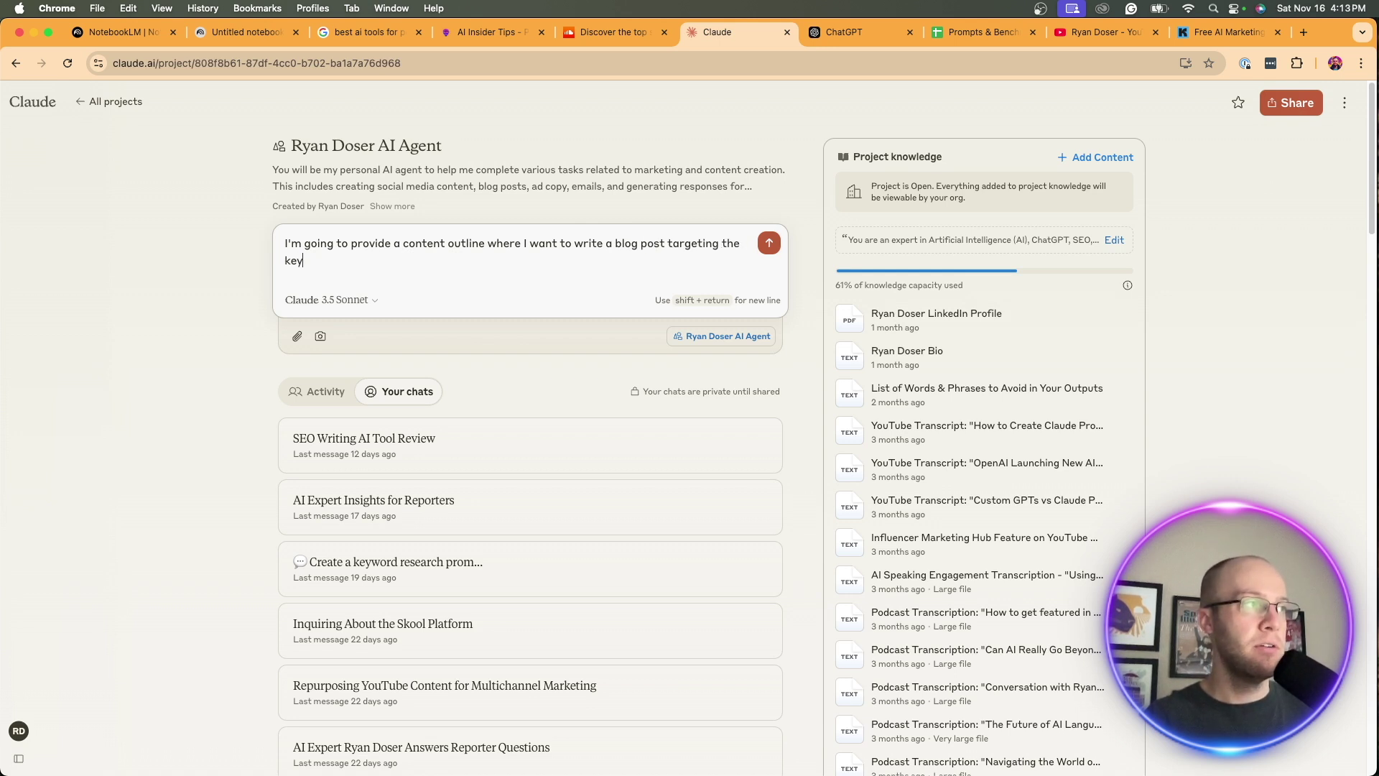
pyautogui.write("yword 'AI podcast gneerat")
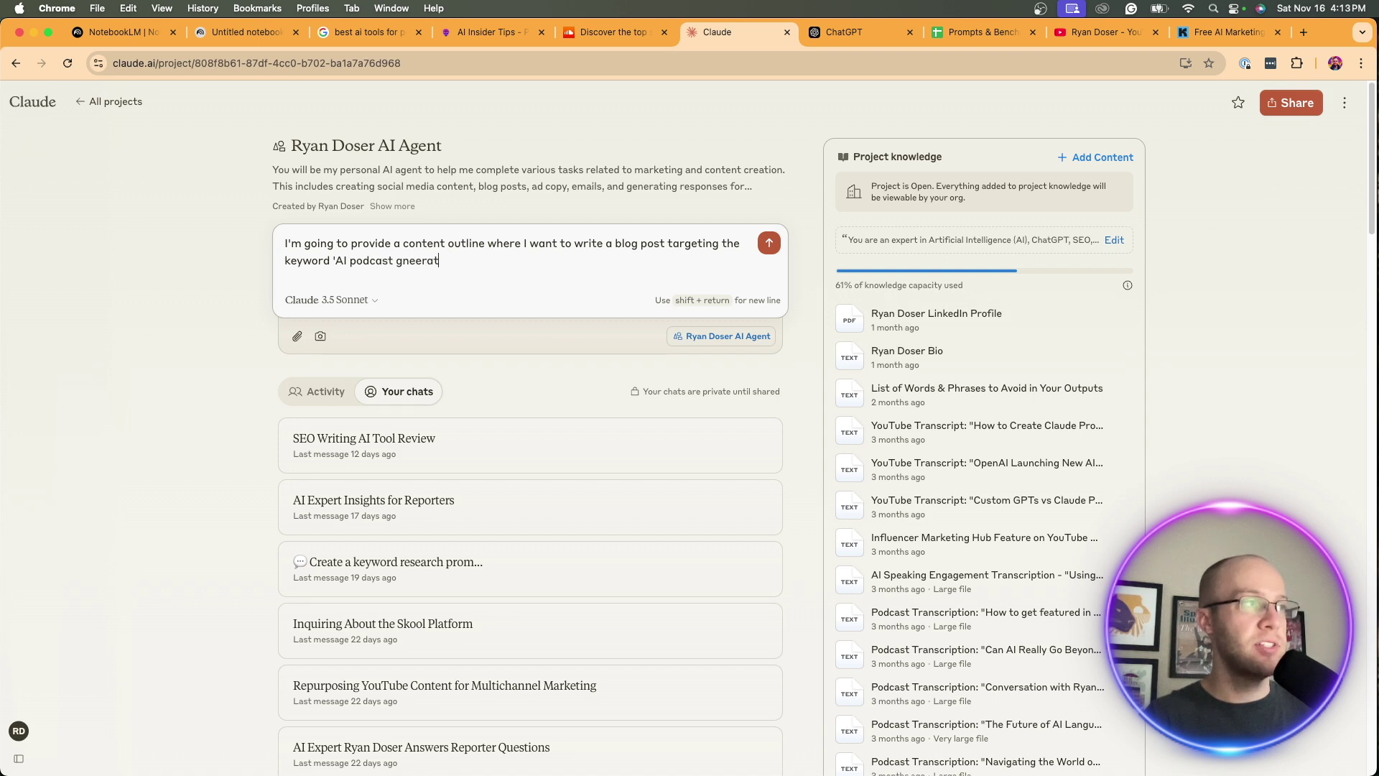
pyautogui.press('BackSpace')
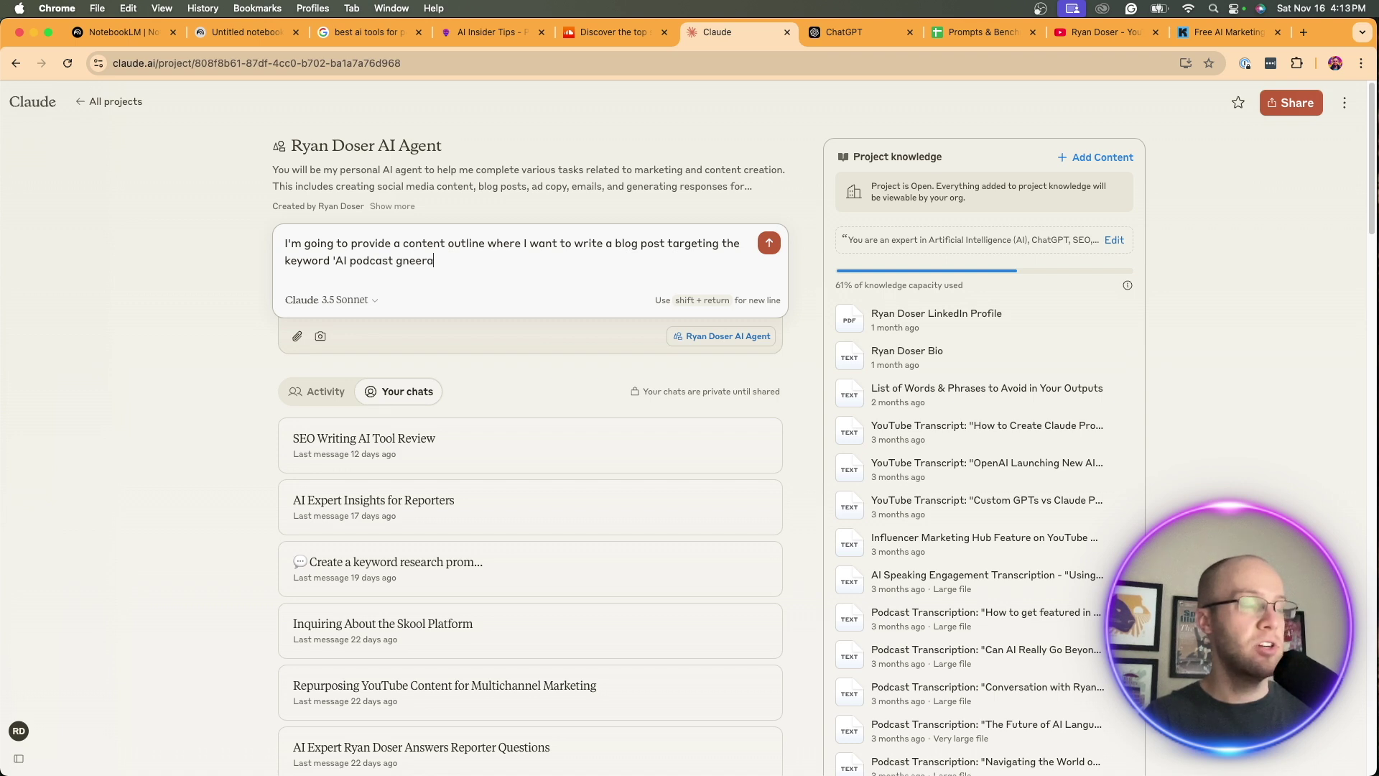
pyautogui.press('BackSpace')
pyautogui.press('BackSpace')
pyautogui.press('BackSpace')
pyautogui.press('BackSpace')
pyautogui.press('BackSpace')
pyautogui.press('BackSpace')
pyautogui.press('BackSpace')
pyautogui.press('BackSpace')
pyautogui.press('BackSpace')
pyautogui.press('BackSpace')
pyautogui.press('BackSpace')
pyautogui.press('BackSpace')
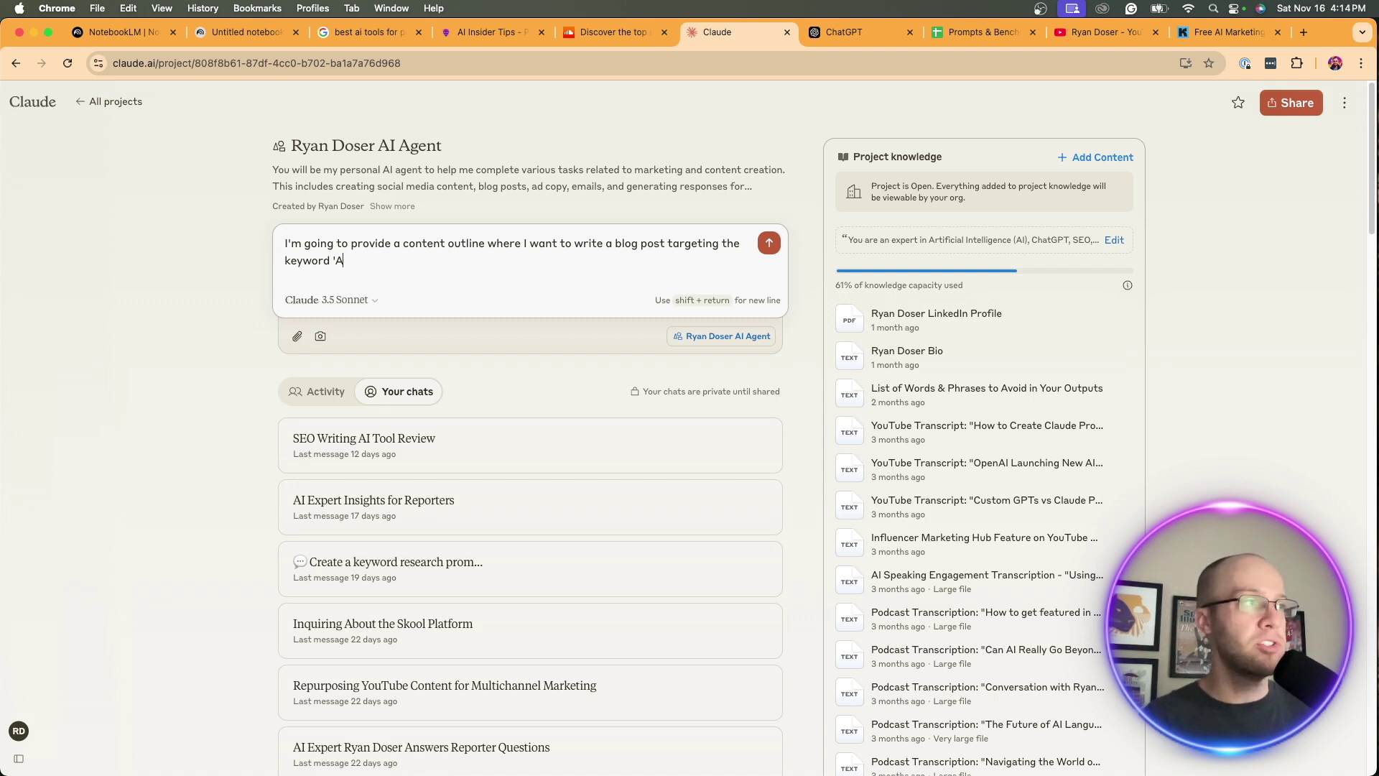
pyautogui.press('BackSpace')
pyautogui.write('AI toosl for')
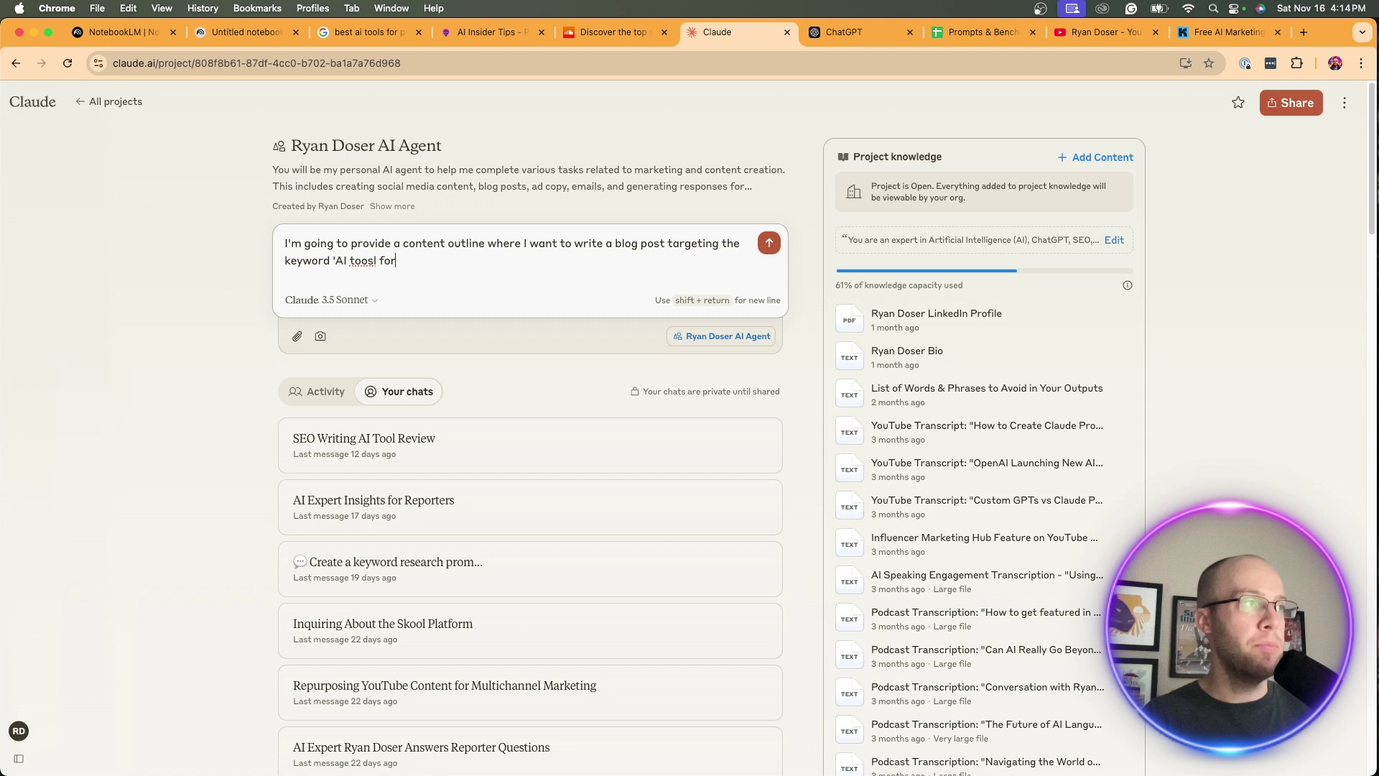
pyautogui.press('BackSpace')
pyautogui.press('BackSpace')
pyautogui.press('BackSpace')
pyautogui.press('BackSpace')
pyautogui.press('BackSpace')
pyautogui.press('BackSpace')
pyautogui.write('ls ')
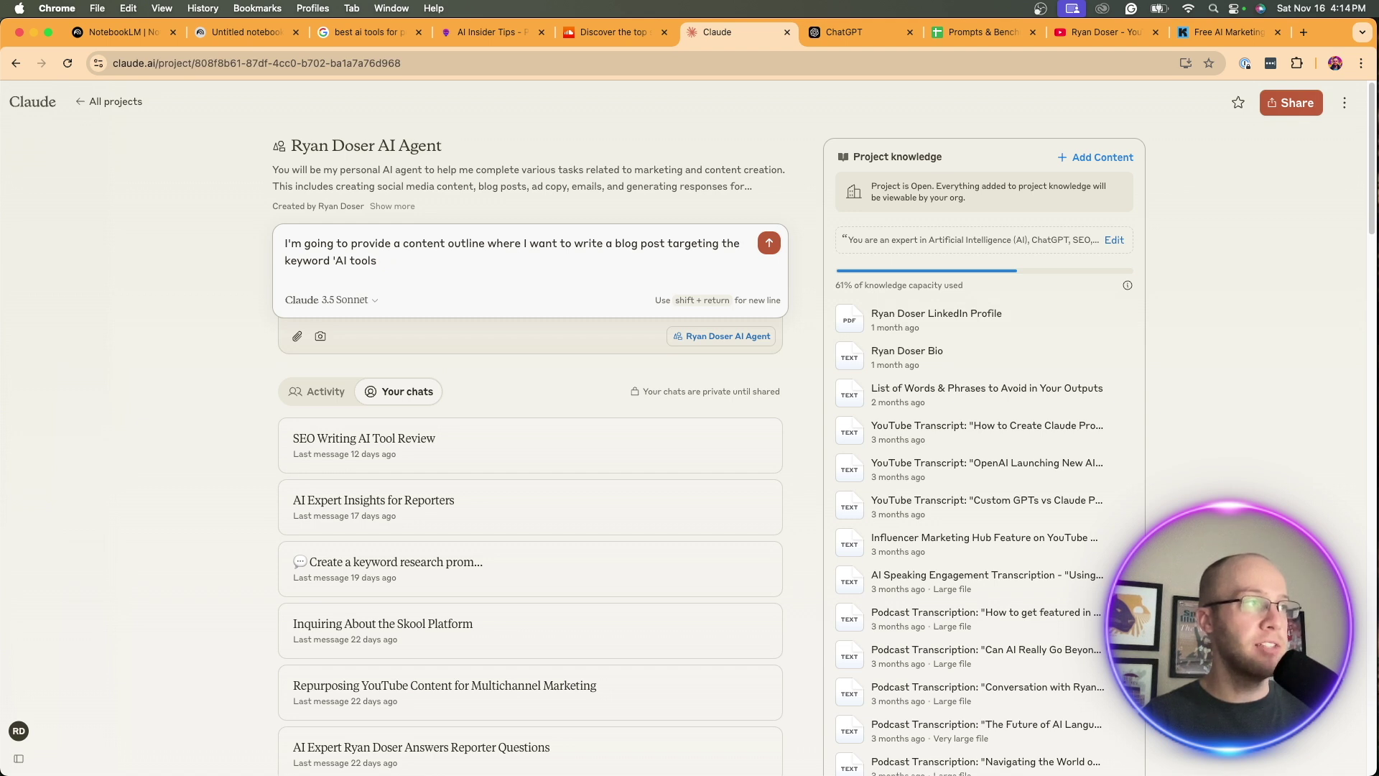
pyautogui.write('for podcasting')
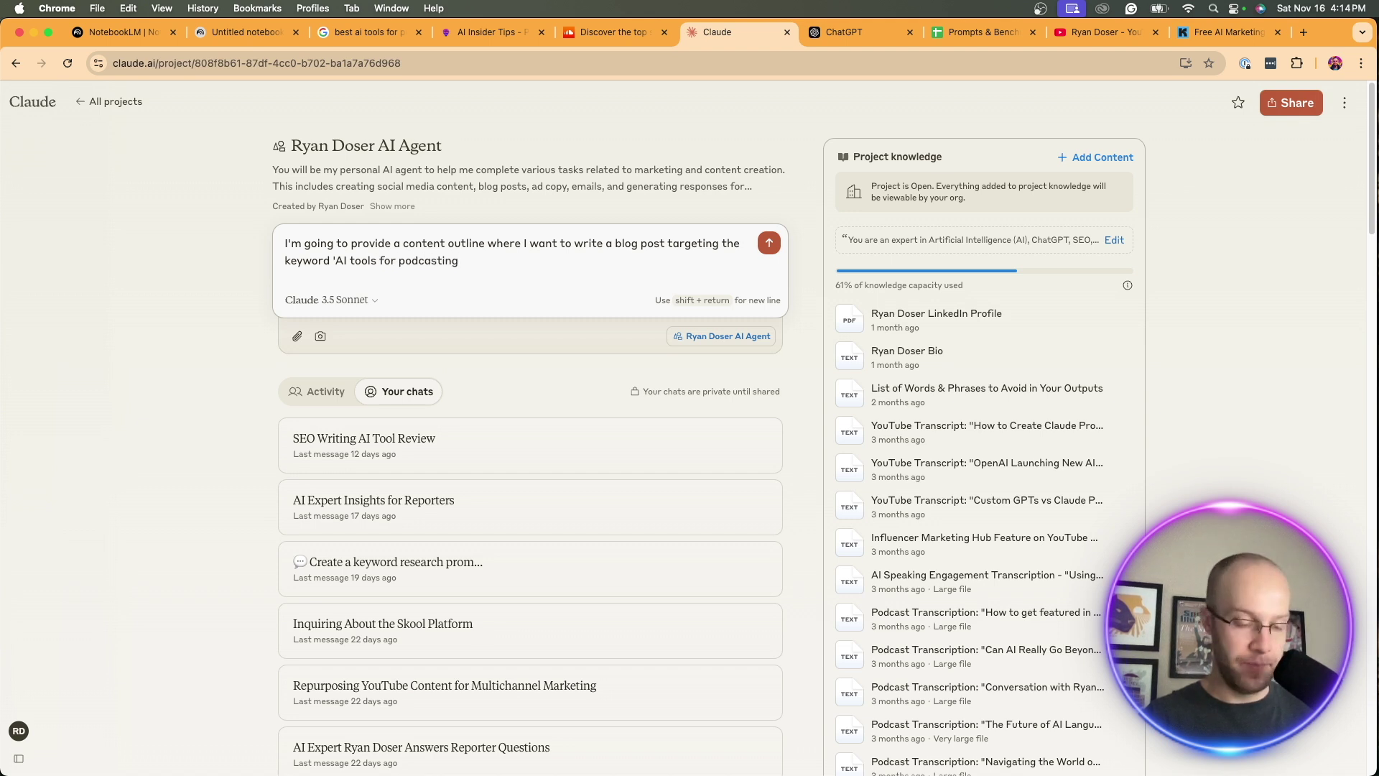
pyautogui.write(".' Once I pro")
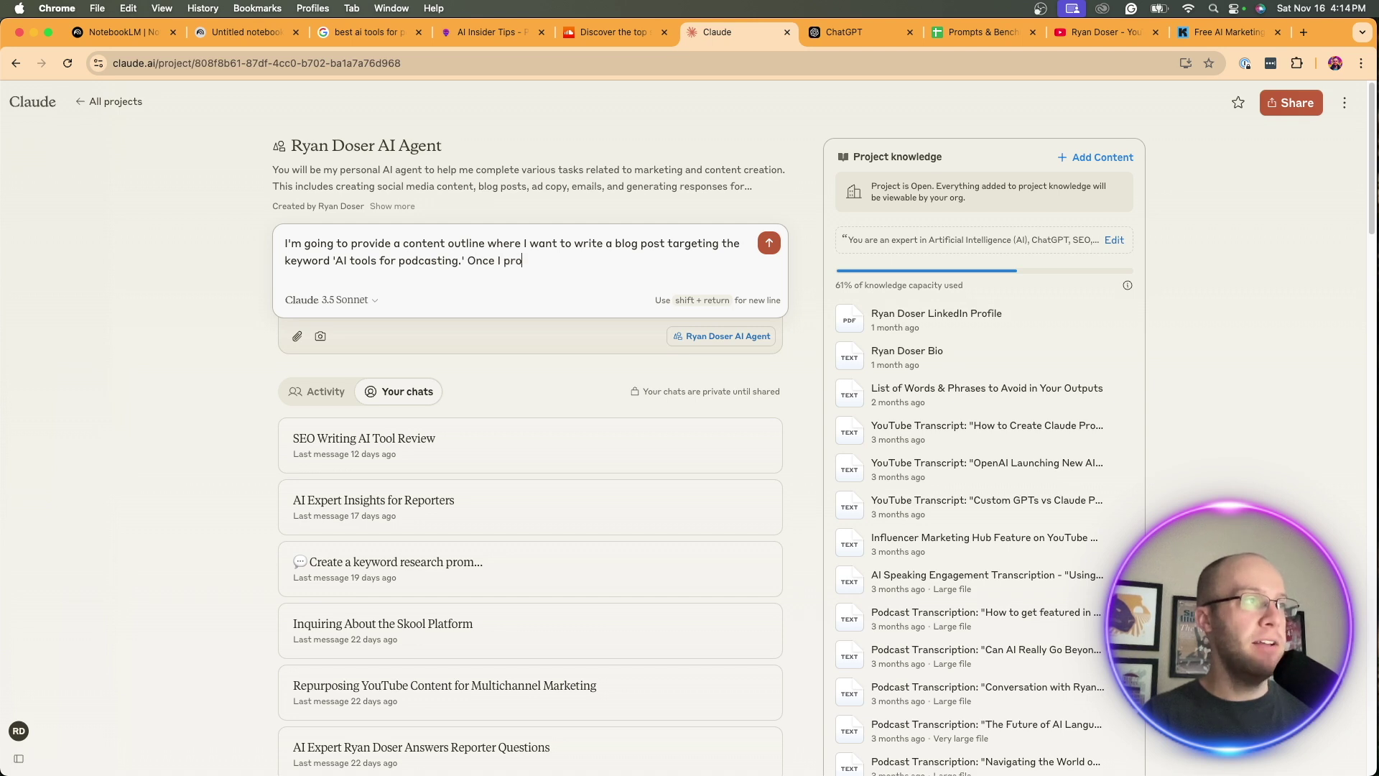
pyautogui.write('vide the outline')
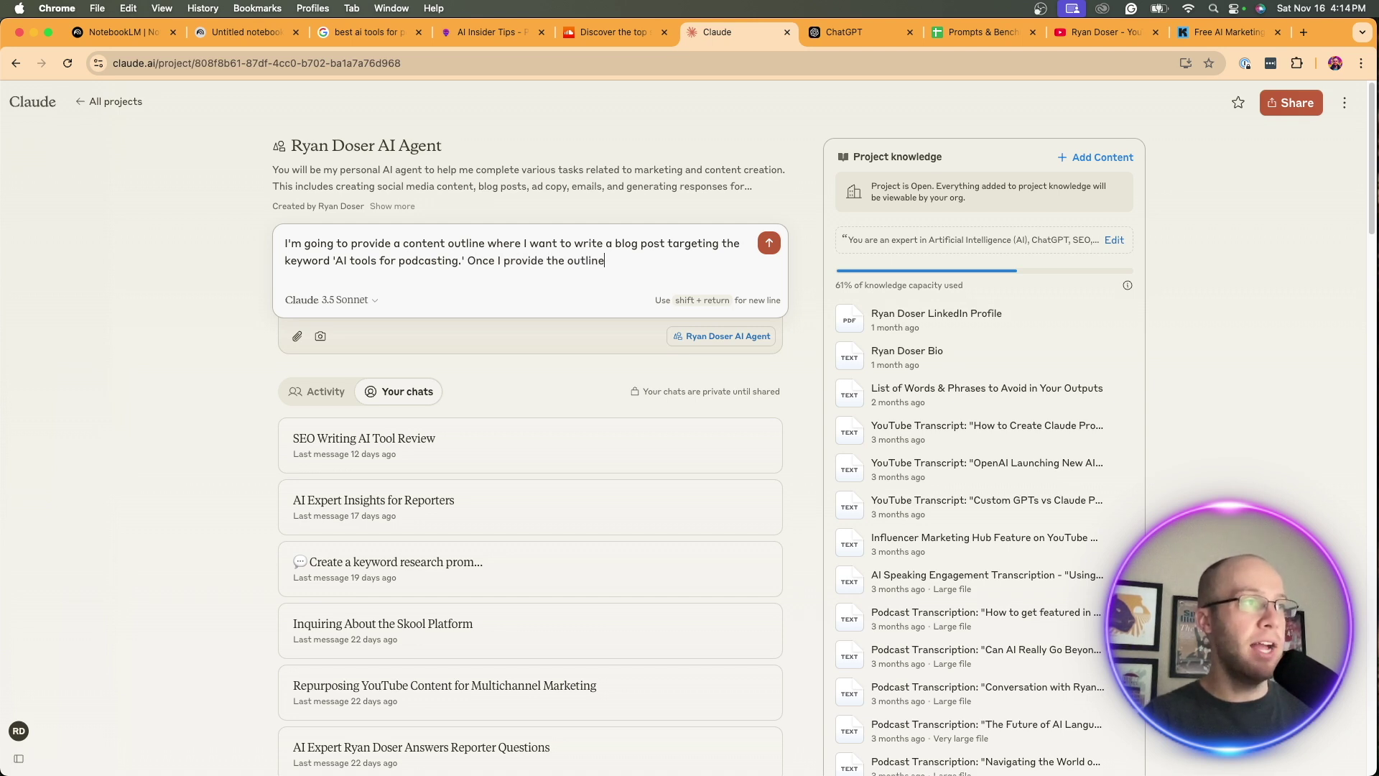
pyautogui.write(', generate an SEO ')
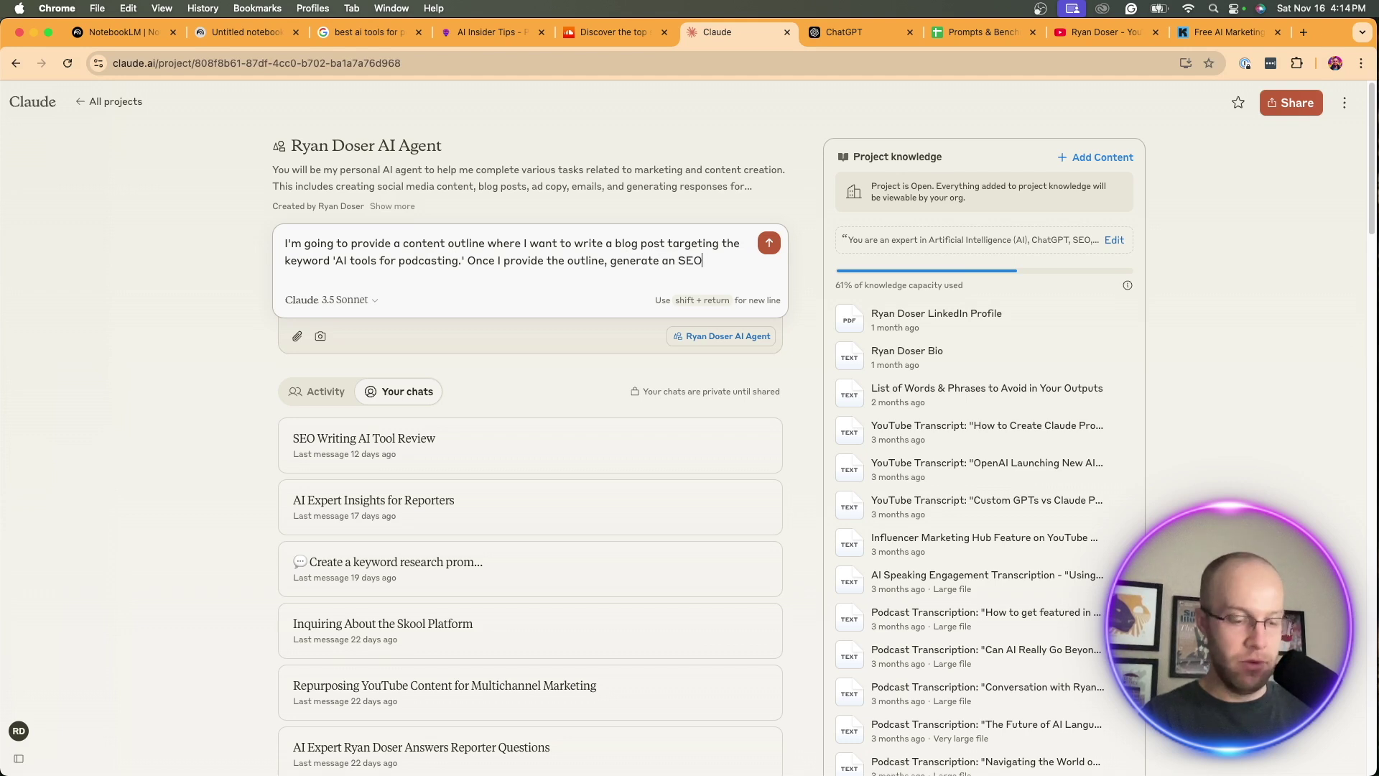
pyautogui.write('=')
pyautogui.write('optimized blgo post')
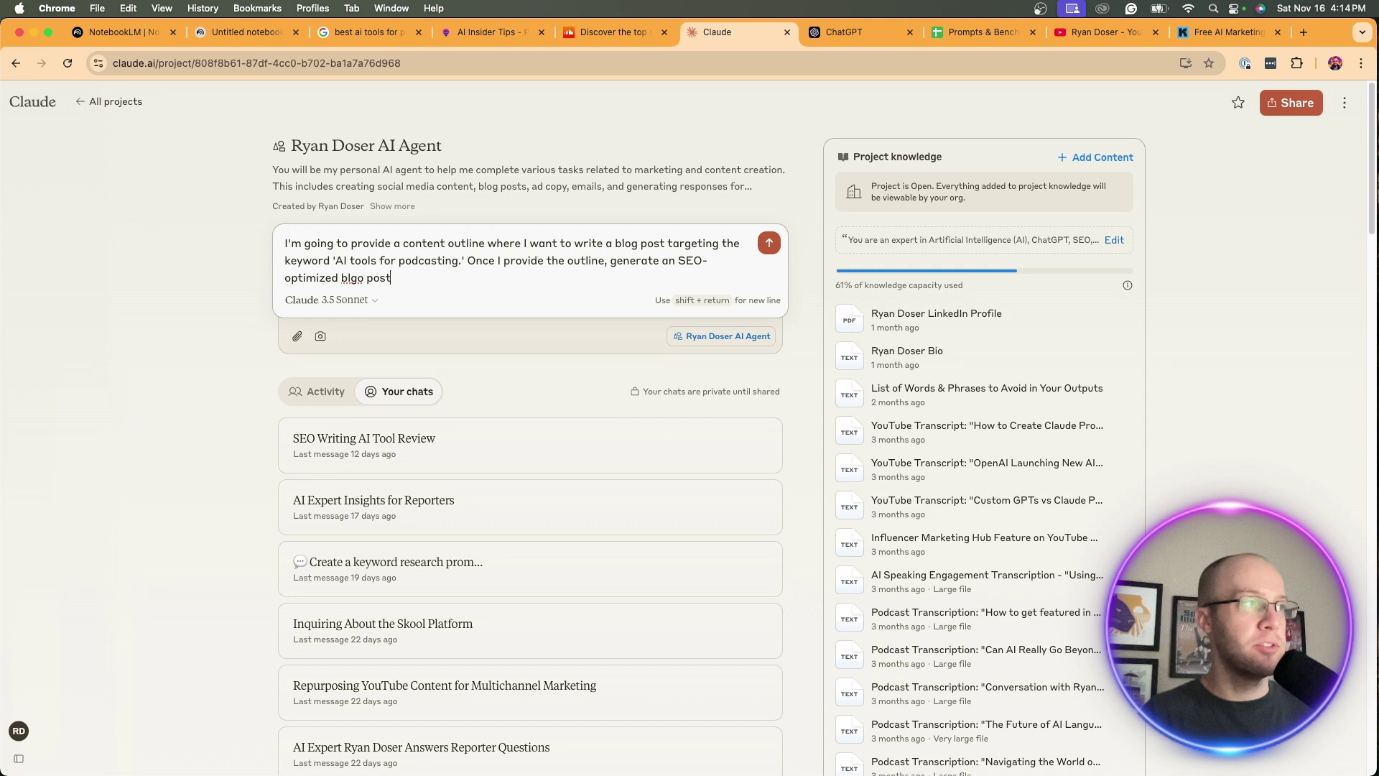
pyautogui.press('BackSpace')
pyautogui.press('BackSpace')
pyautogui.press('BackSpace')
pyautogui.press('BackSpace')
pyautogui.press('BackSpace')
pyautogui.press('BackSpace')
pyautogui.press('BackSpace')
pyautogui.write('og po')
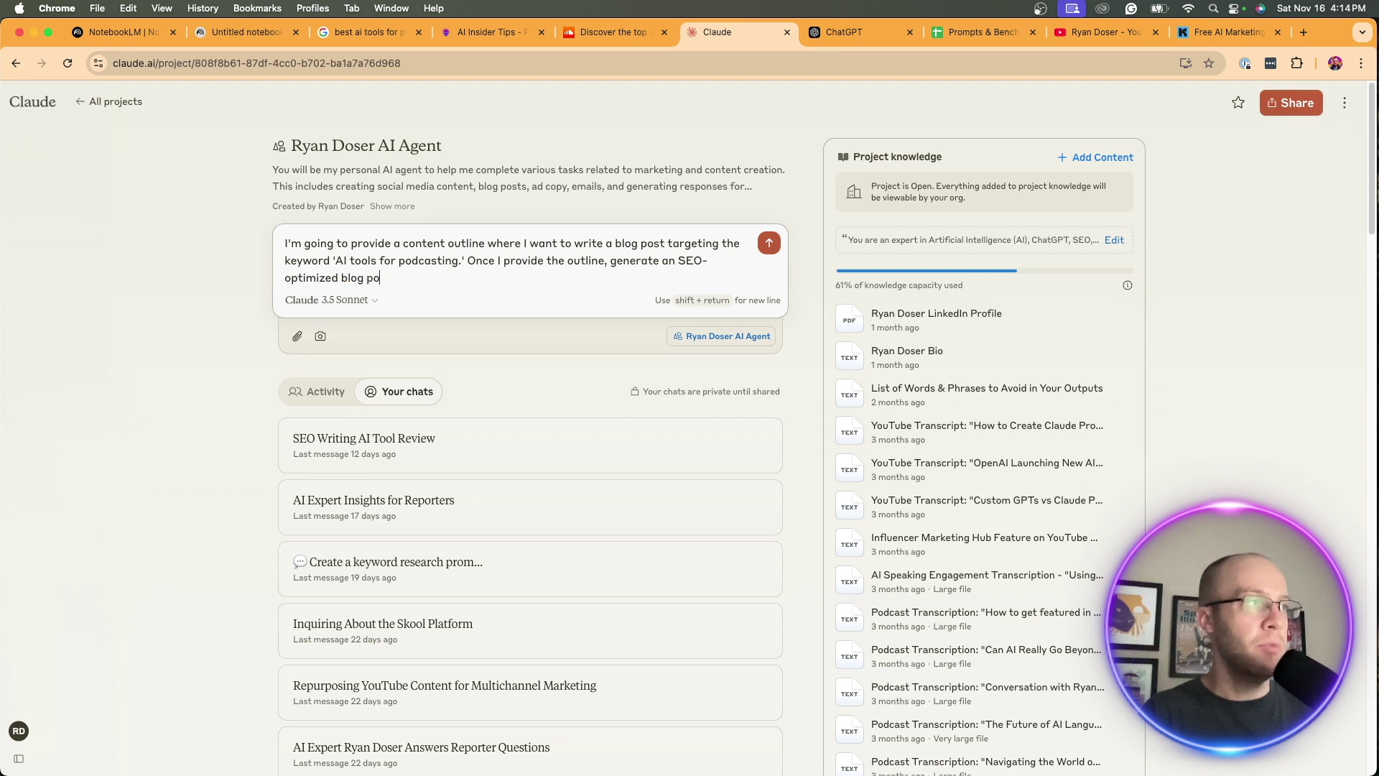
pyautogui.write('st.')
pyautogui.press('Return')
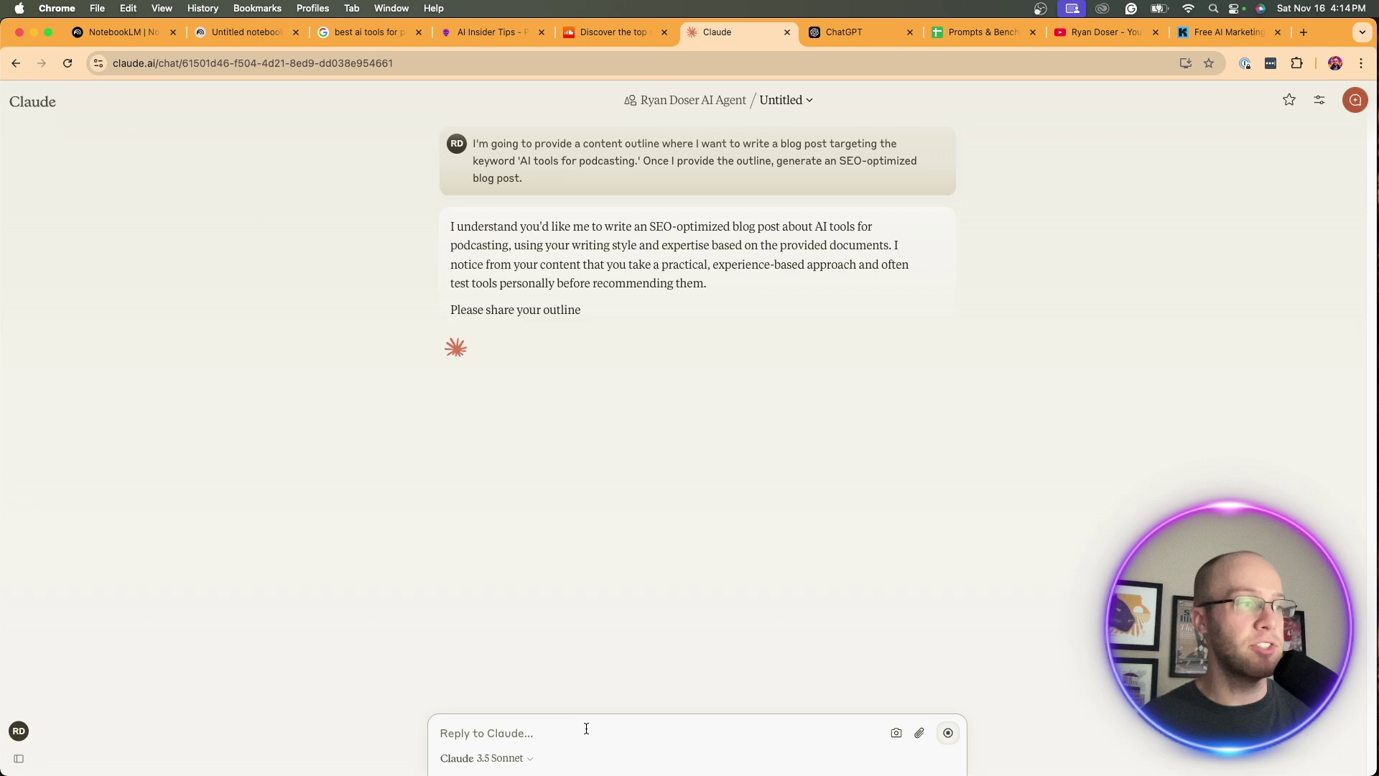
# - Paste the copied AI podcasting tools outline into Claude's reply box and send it
pyautogui.press('super+v')
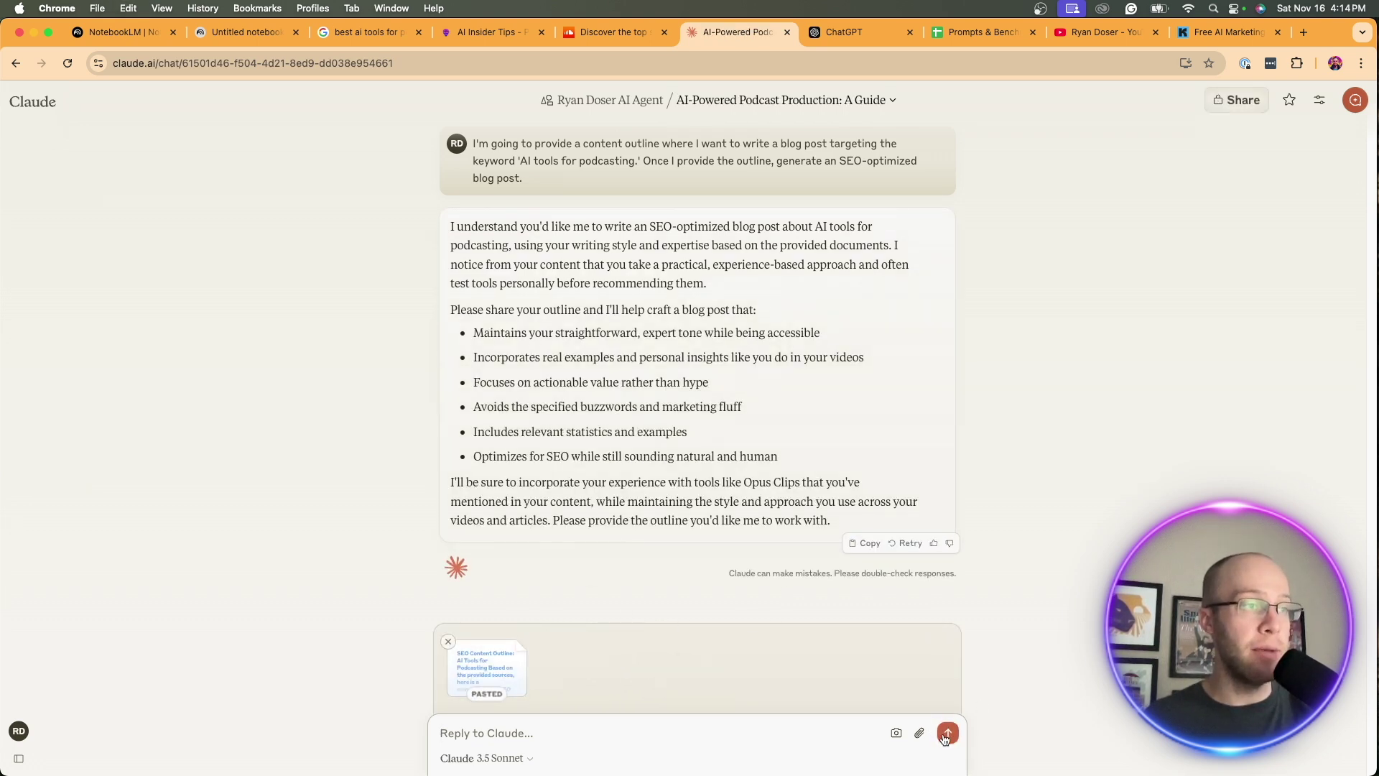
pyautogui.click(947, 732)
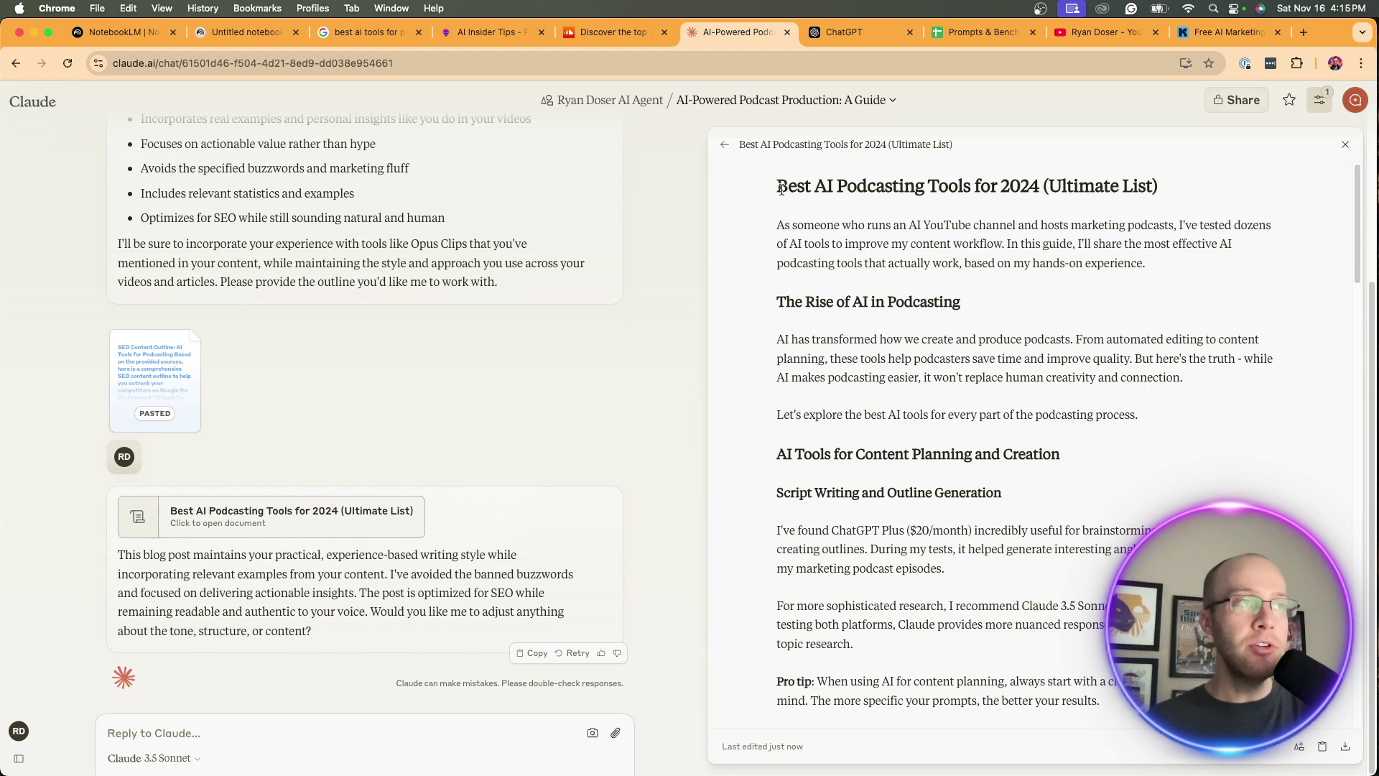
# - Review the podcasting tools article's title, intro paragraph and first heading in Claude's artifact panel
pyautogui.moveTo(778, 188); pyautogui.dragTo(790, 503)
pyautogui.click(783, 214)
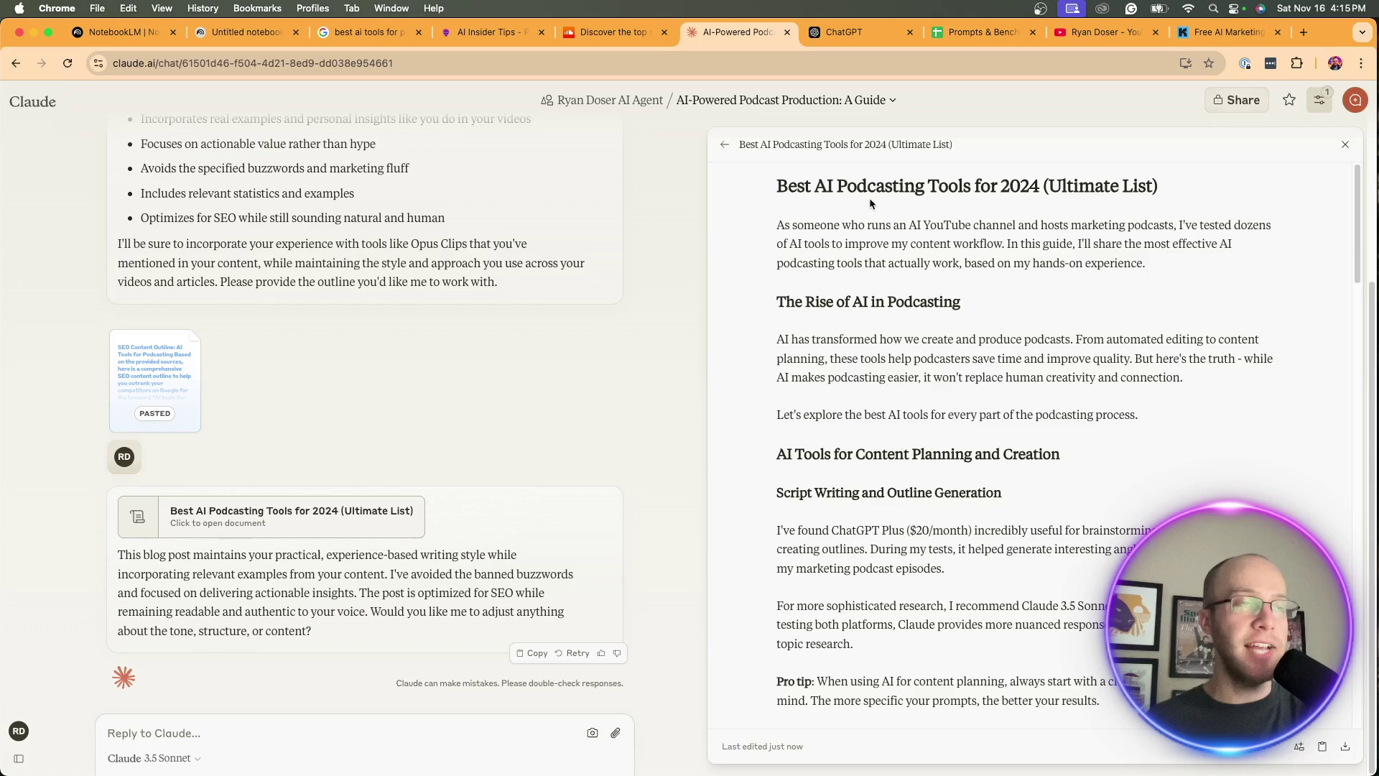
pyautogui.moveTo(1176, 185); pyautogui.dragTo(1104, 187)
pyautogui.click(934, 184)
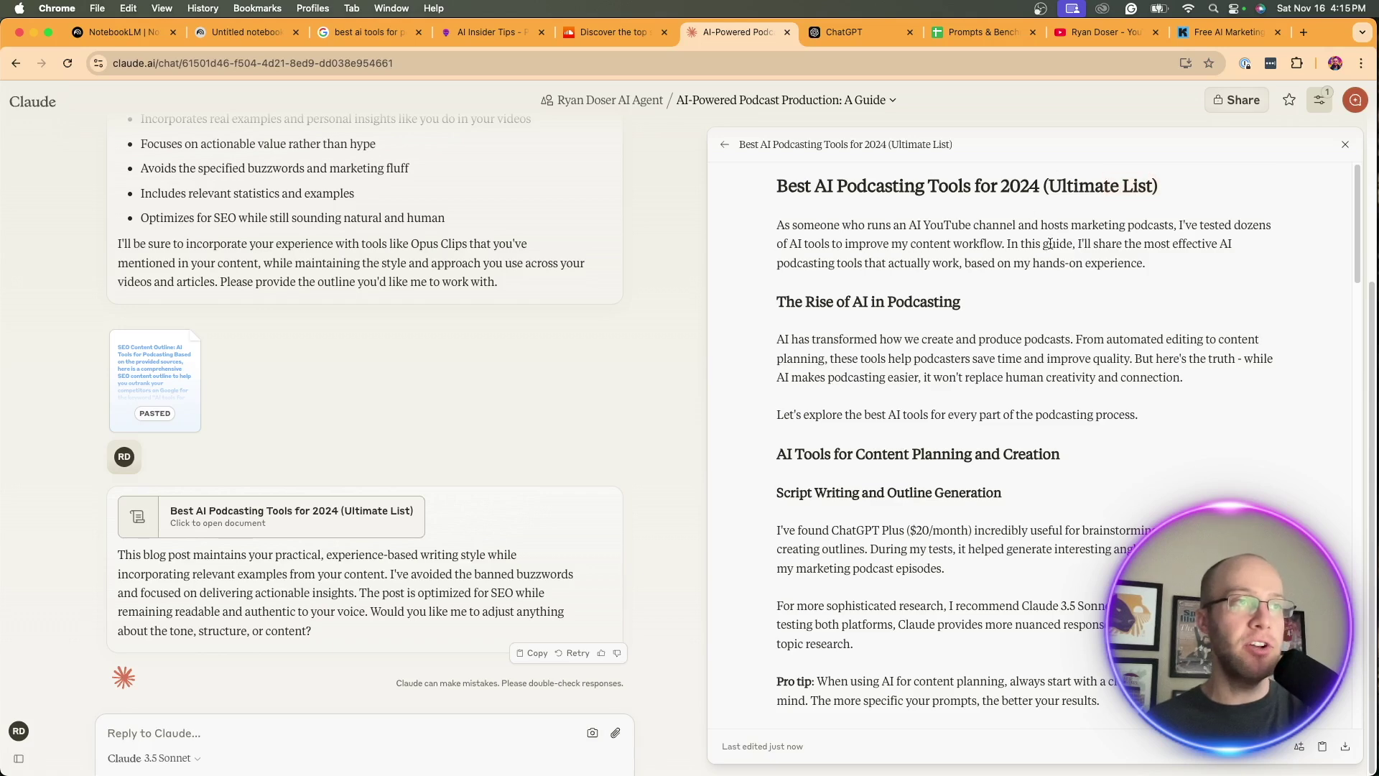
pyautogui.moveTo(1167, 262); pyautogui.dragTo(1006, 244)
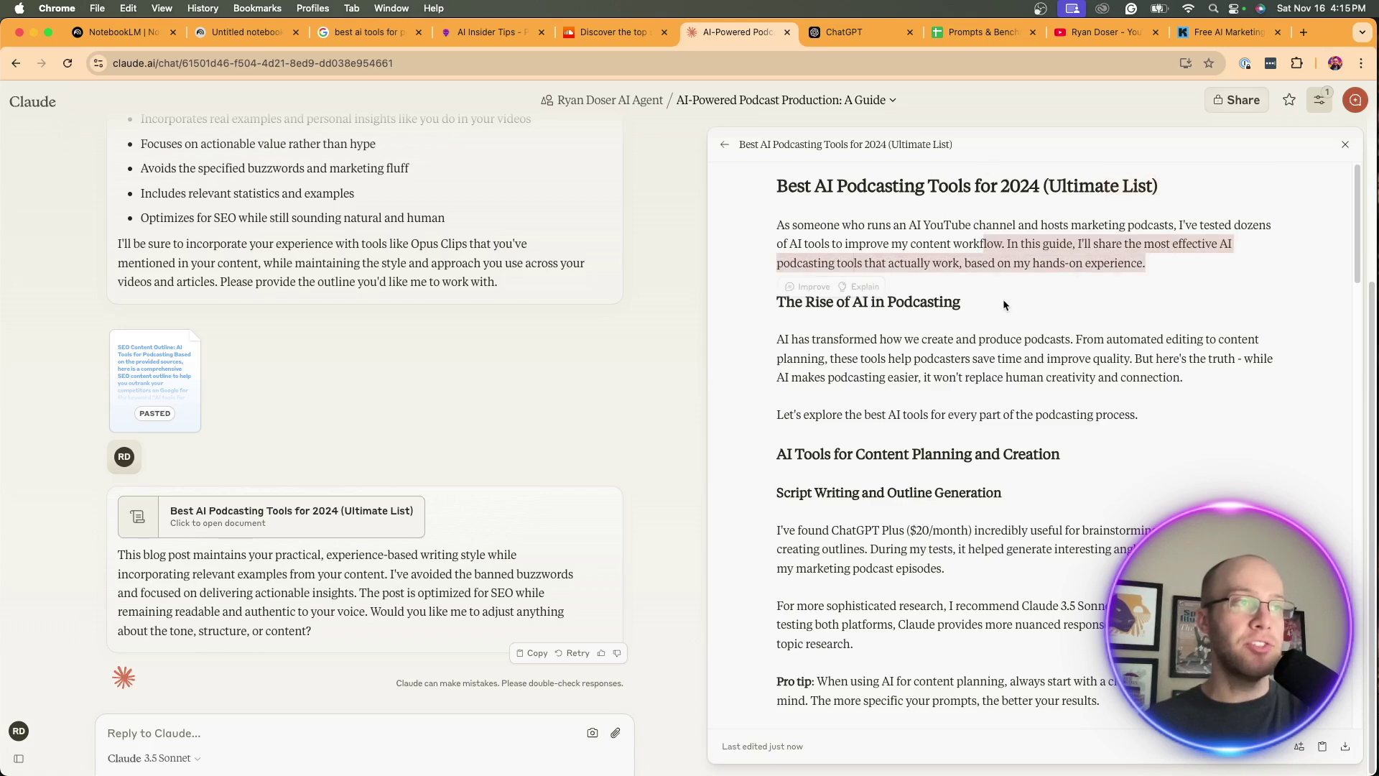
pyautogui.click(847, 329)
pyautogui.scroll(-2, 989, 405)
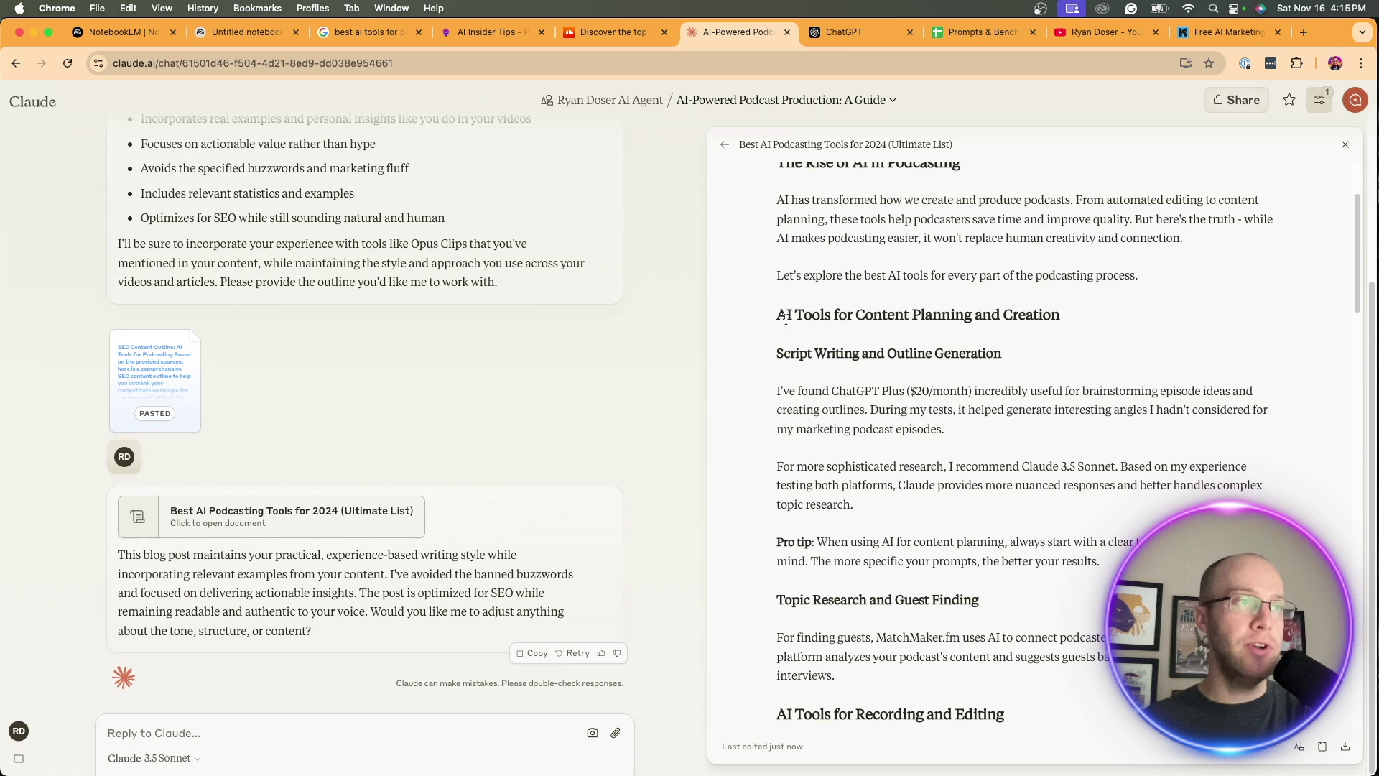
pyautogui.moveTo(784, 318); pyautogui.dragTo(998, 323)
pyautogui.click(1064, 345)
# - Scroll through the rest of the article, then switch to the empty Untitled NotebookLM notebook
pyautogui.scroll(-3, 1005, 344)
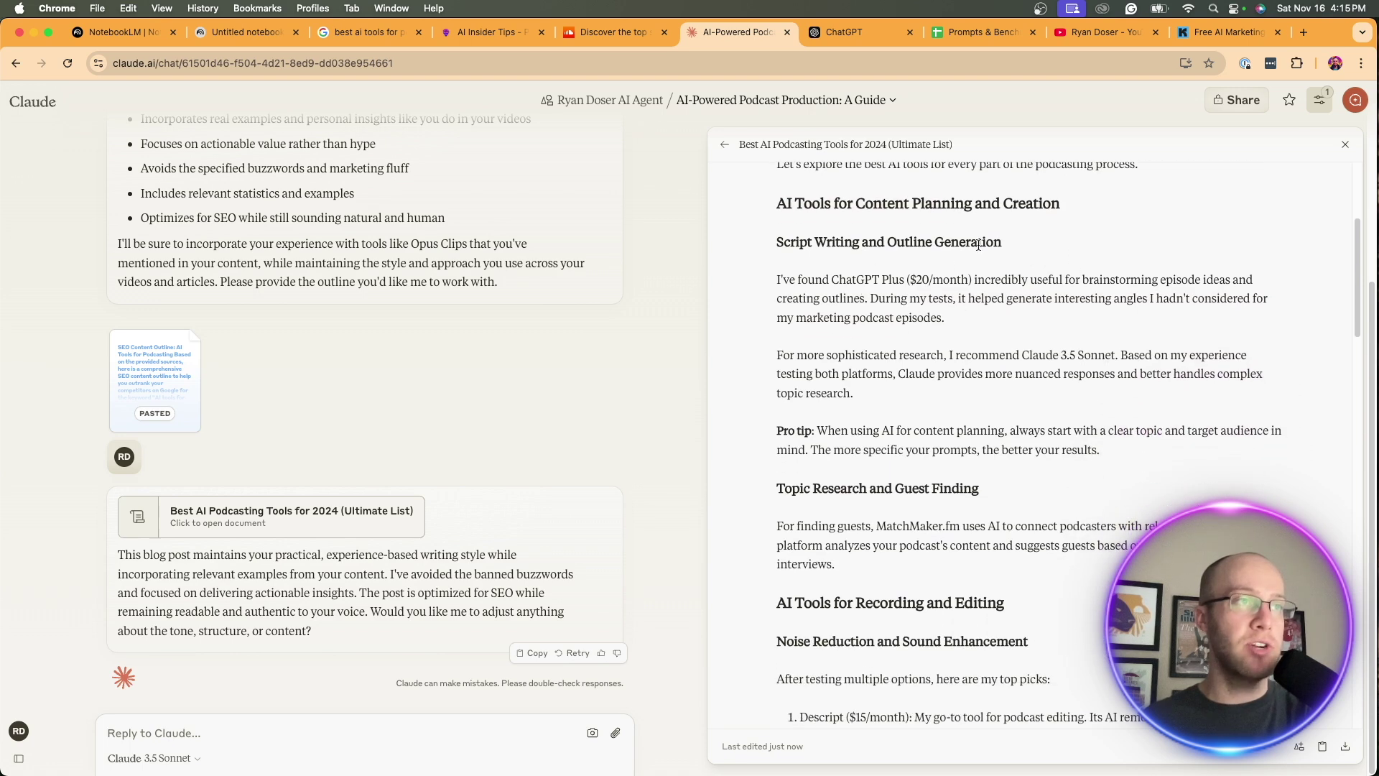
pyautogui.scroll(-3, 1017, 326)
pyautogui.scroll(-7, 1016, 326)
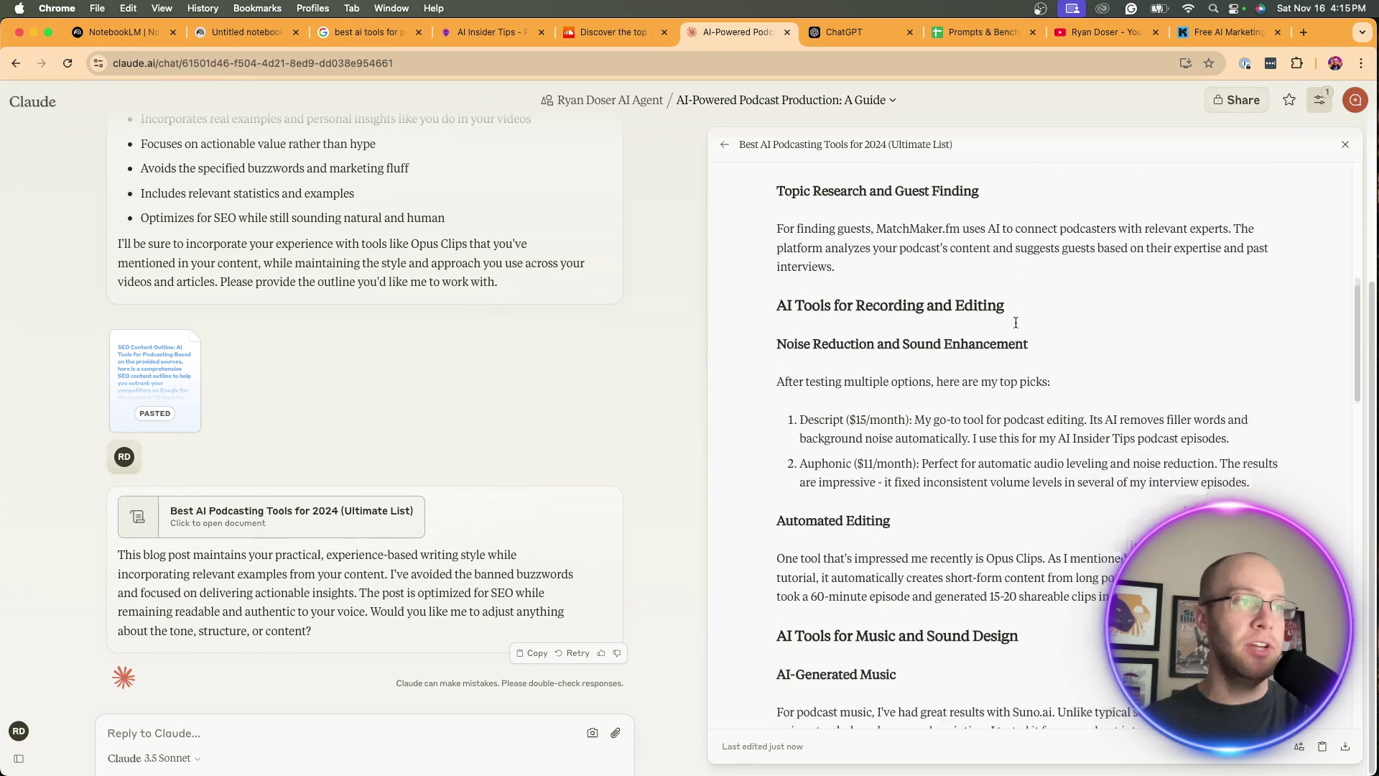
pyautogui.scroll(-16, 1016, 321)
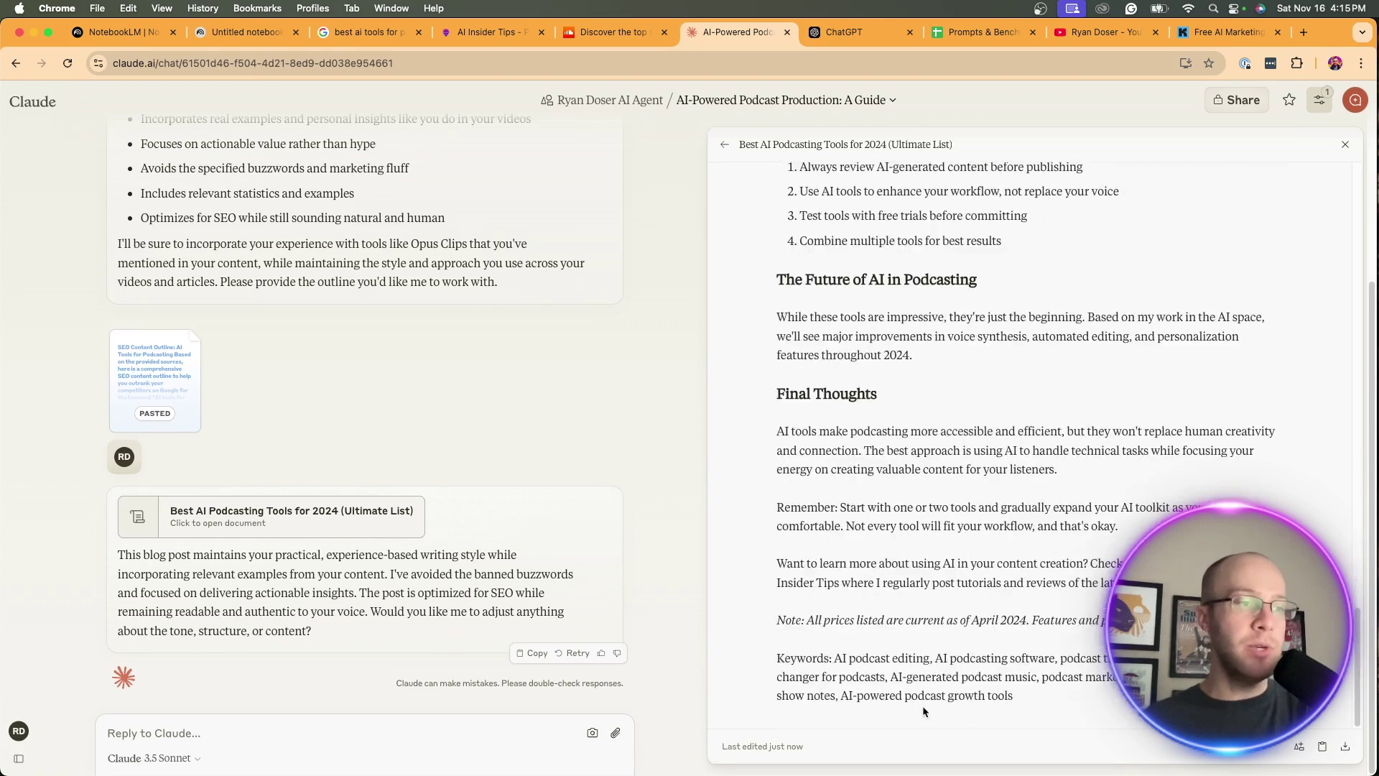
pyautogui.click(369, 718)
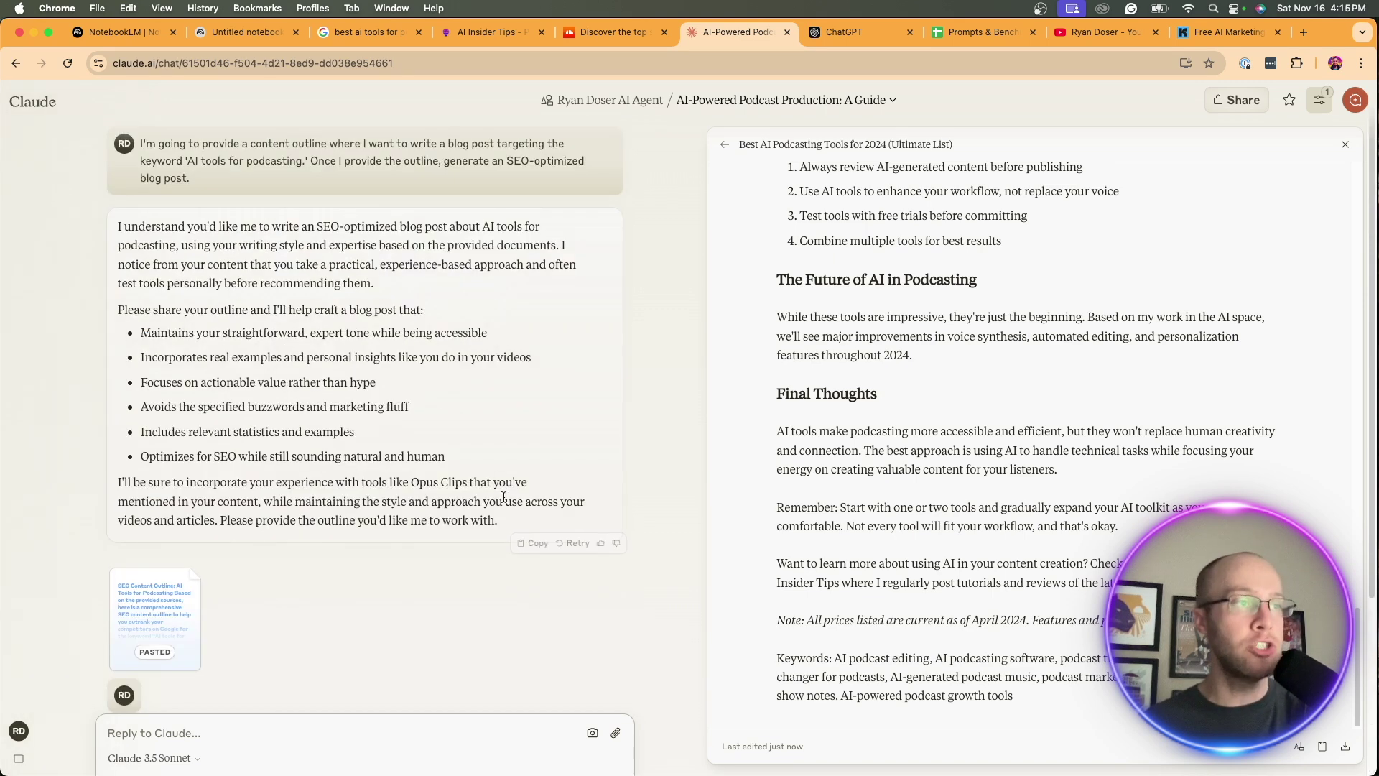
pyautogui.click(256, 33)
pyautogui.click(785, 343)
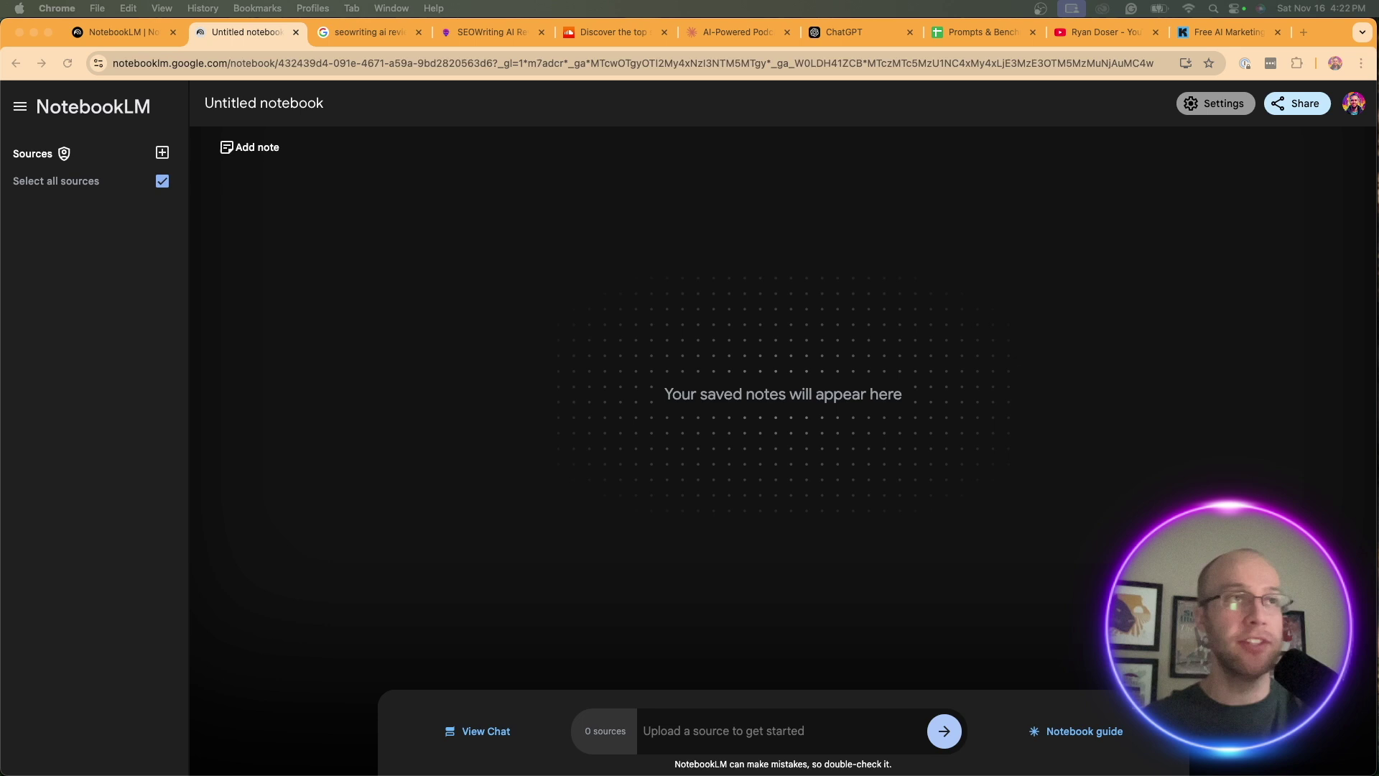
# - Go to the YouTube channel's videos list to reach the Jellypod Review video
pyautogui.click(1102, 32)
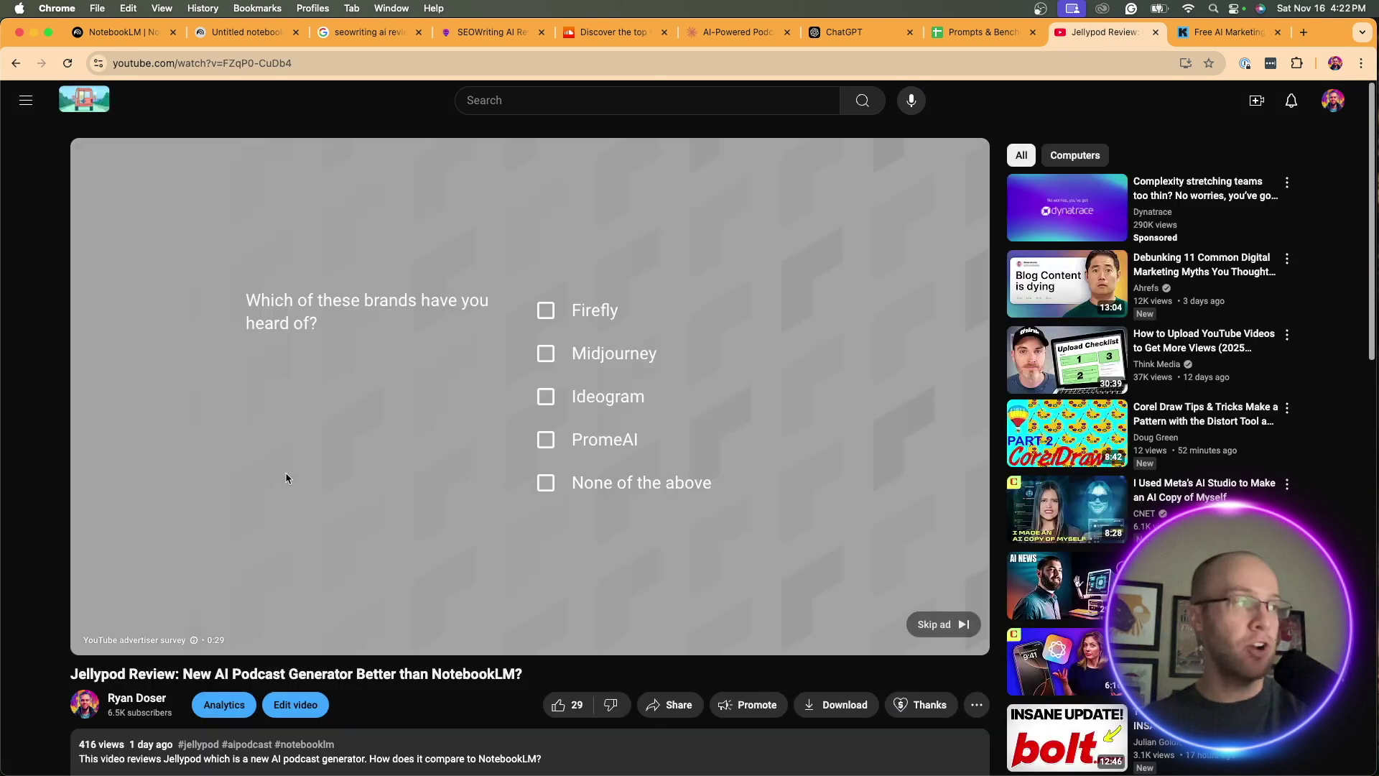
# - Skip the brand survey and expand the Jellypod Review video's full description
pyautogui.click(932, 627)
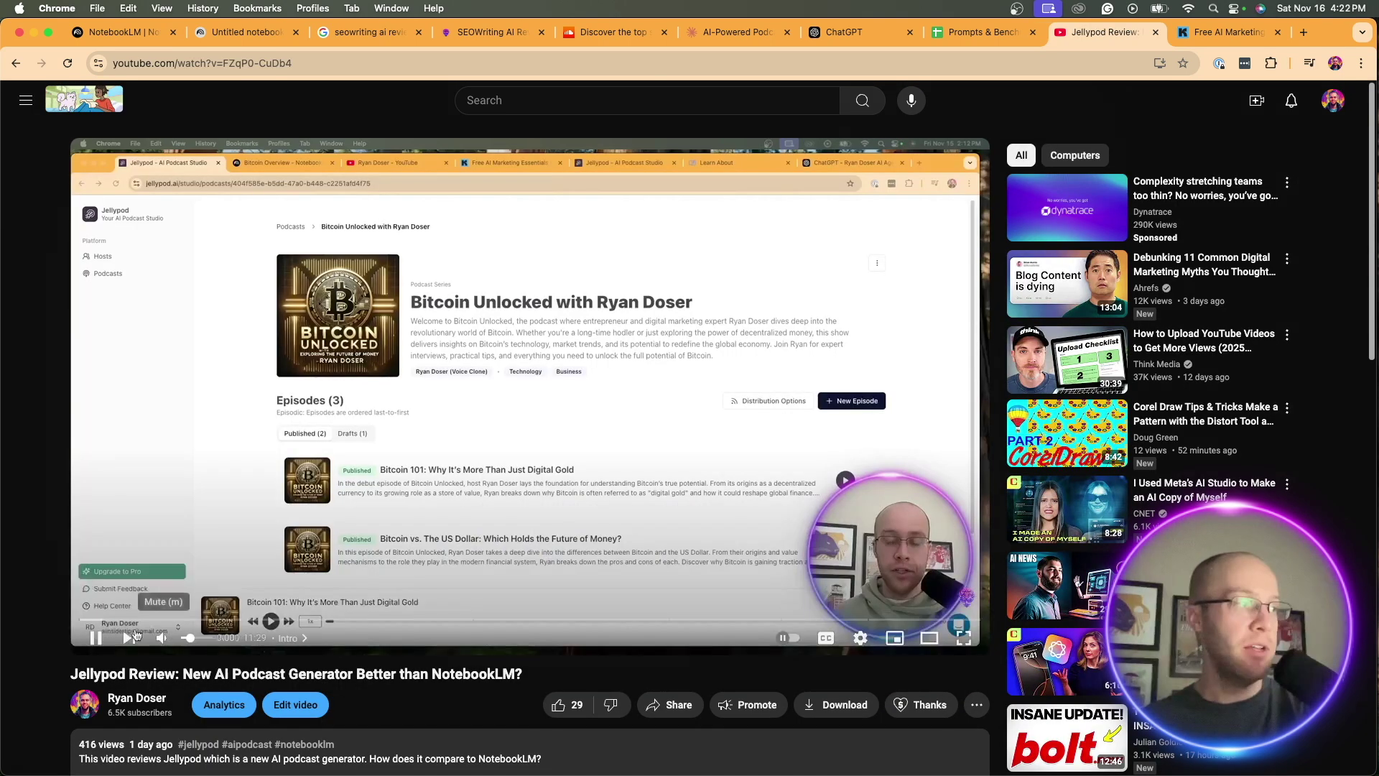
pyautogui.scroll(-2, 364, 490)
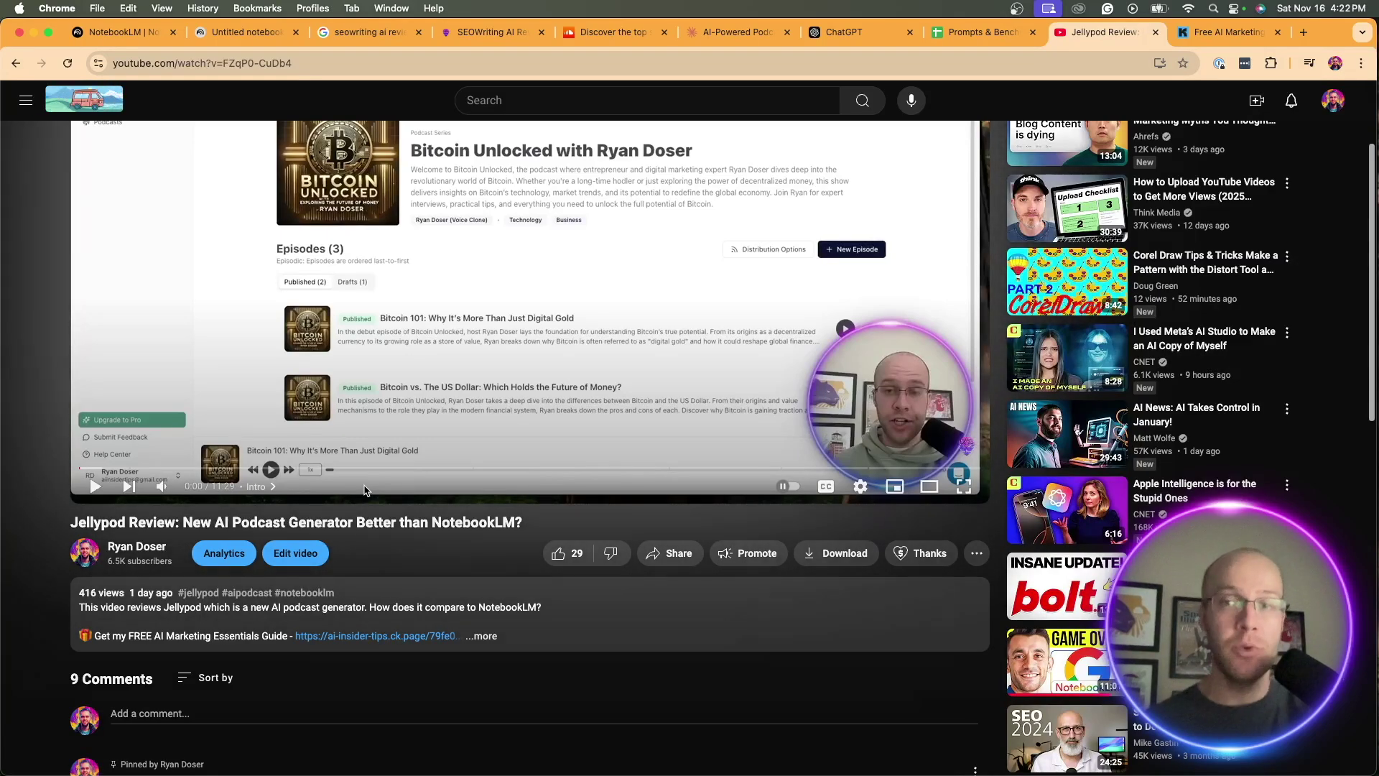
pyautogui.scroll(-3, 370, 499)
pyautogui.scroll(-5, 373, 509)
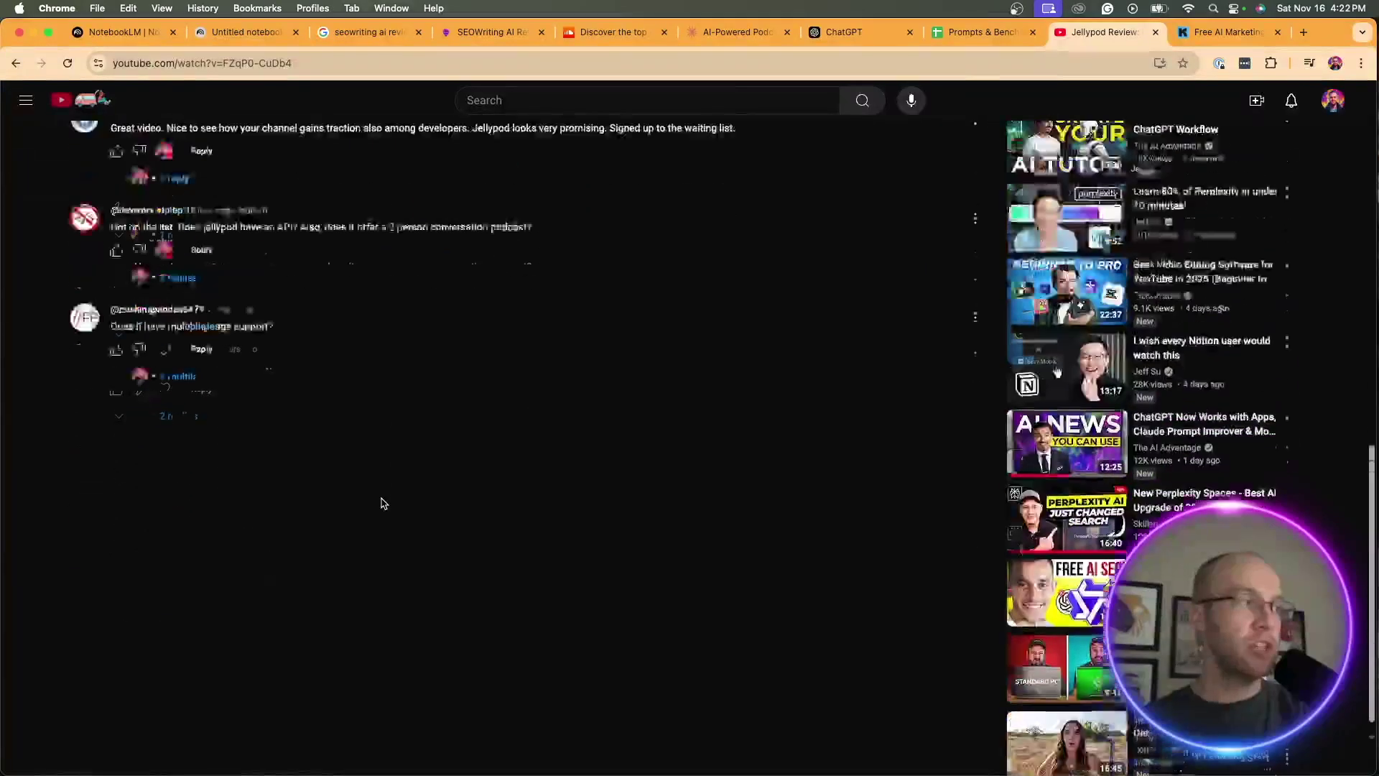
pyautogui.scroll(7, 493, 483)
pyautogui.click(481, 471)
pyautogui.scroll(-6, 441, 425)
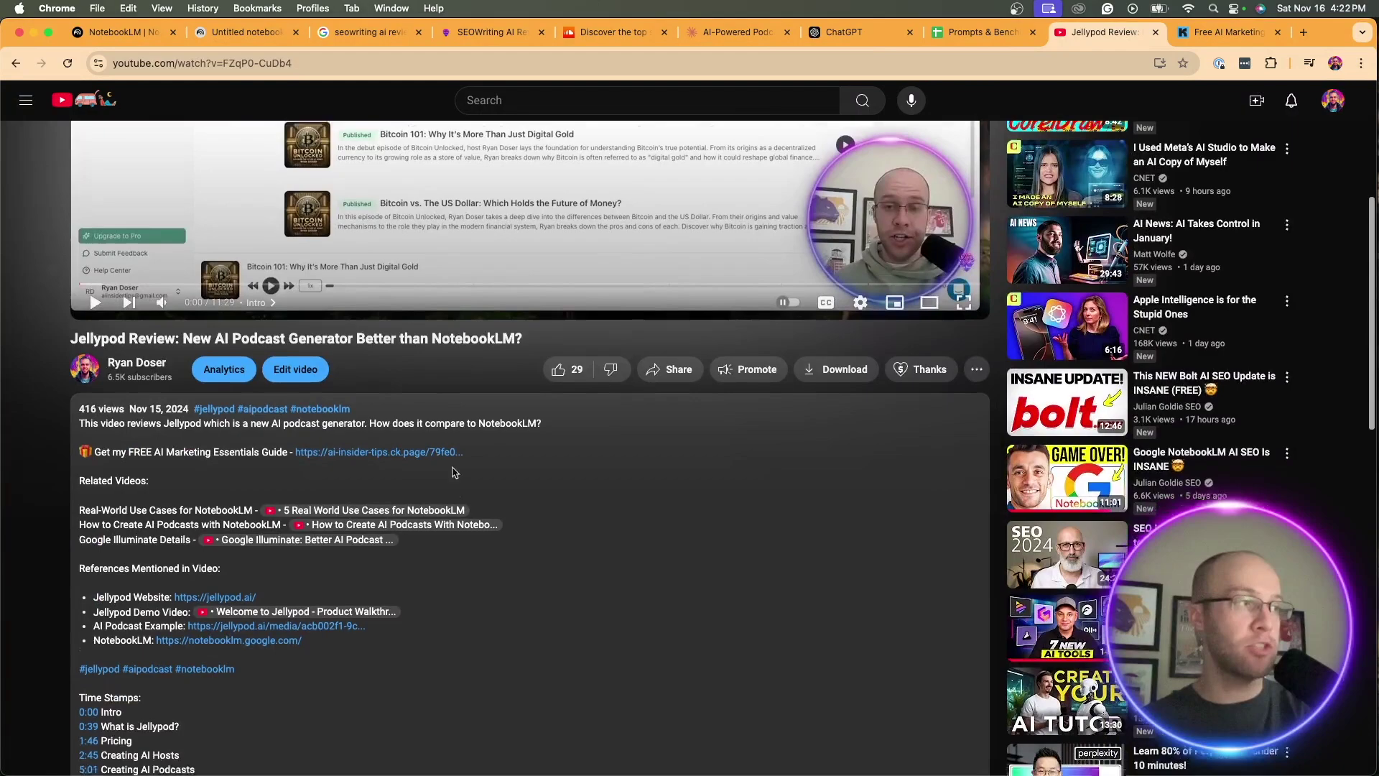
pyautogui.scroll(-4, 318, 399)
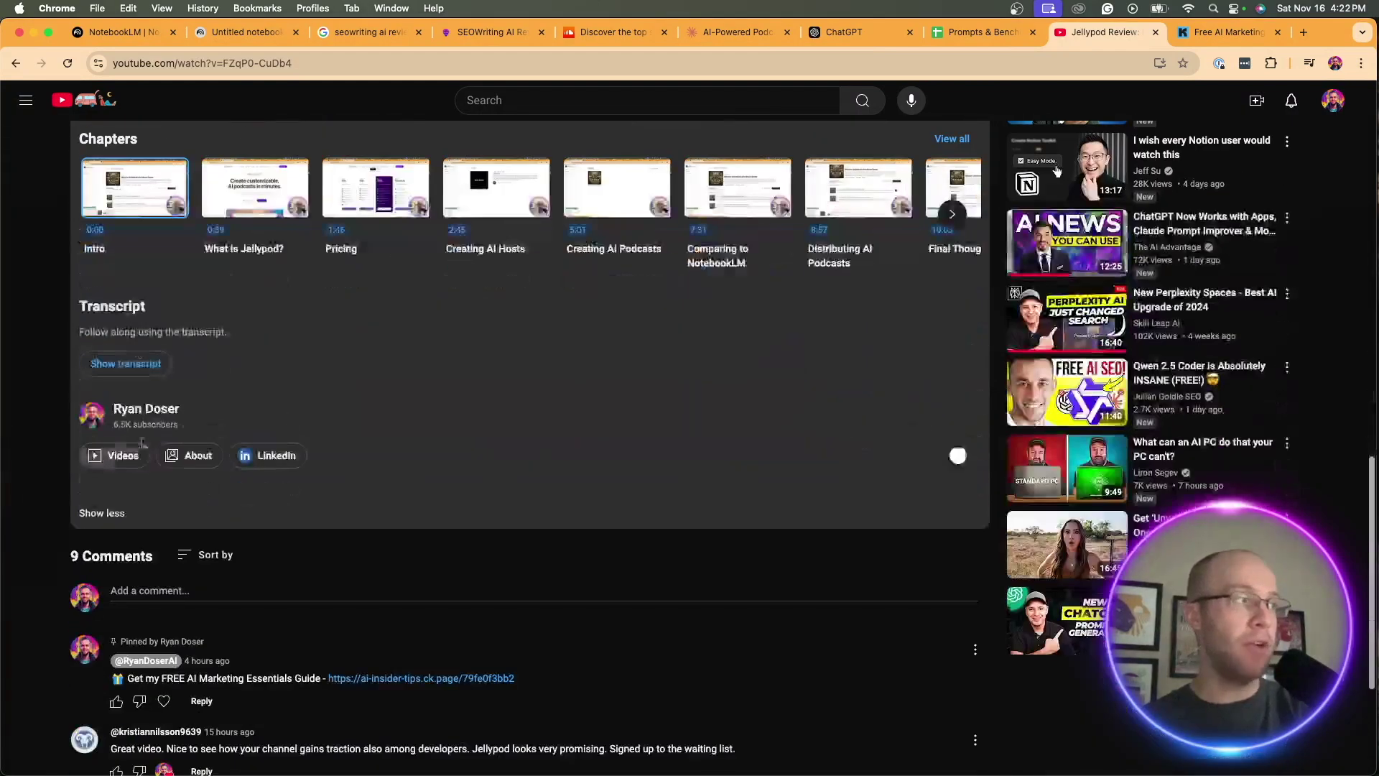
pyautogui.scroll(1, 144, 405)
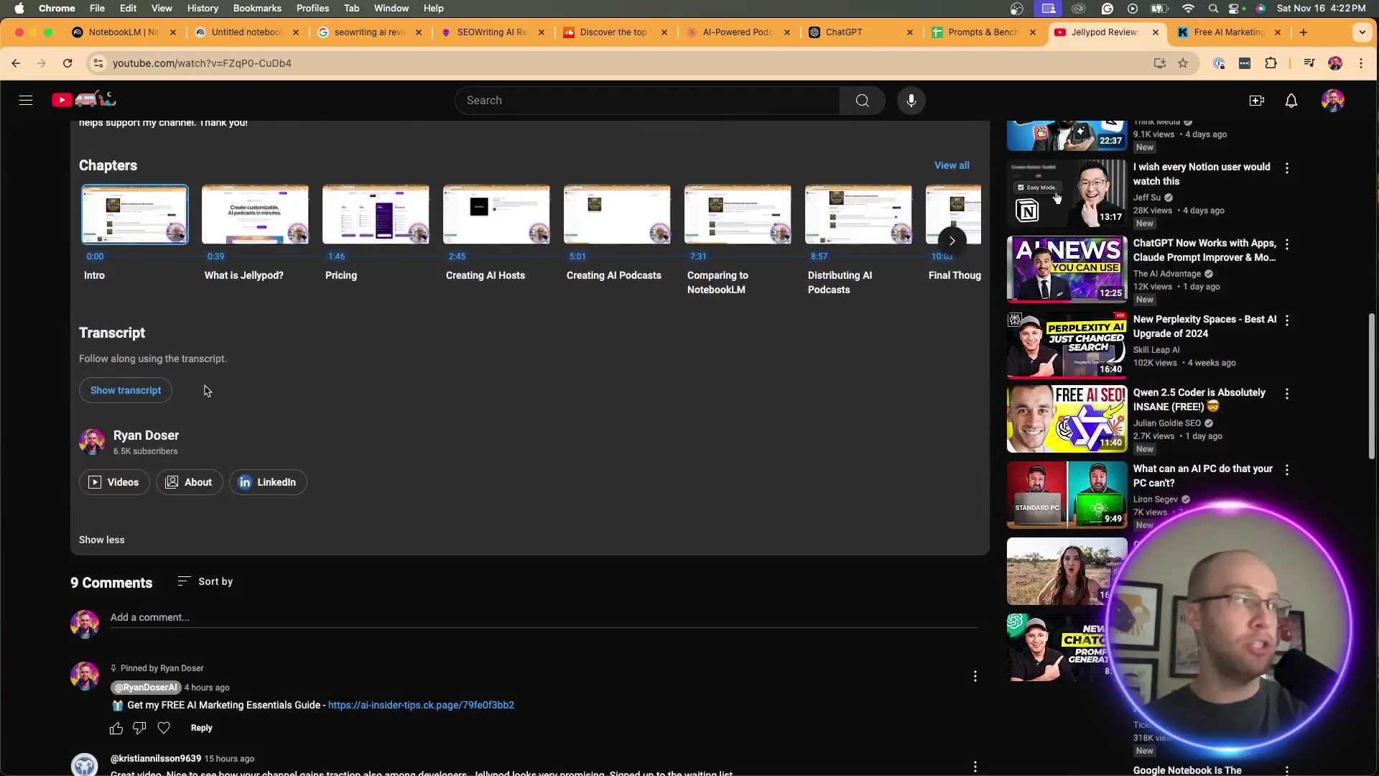
# - Open the video's transcript, select all of it, and switch to the Untitled notebook
pyautogui.click(127, 398)
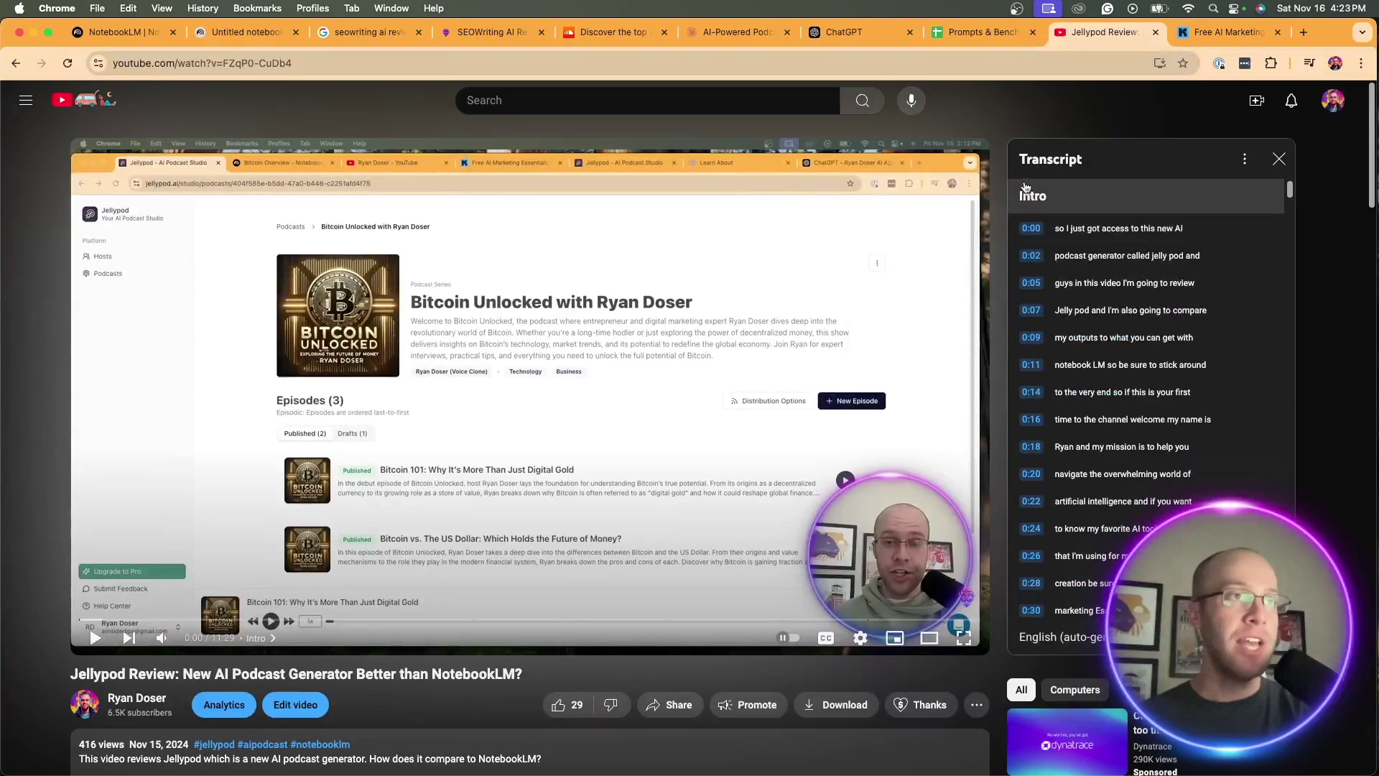
pyautogui.moveTo(1049, 206); pyautogui.dragTo(1077, 618)
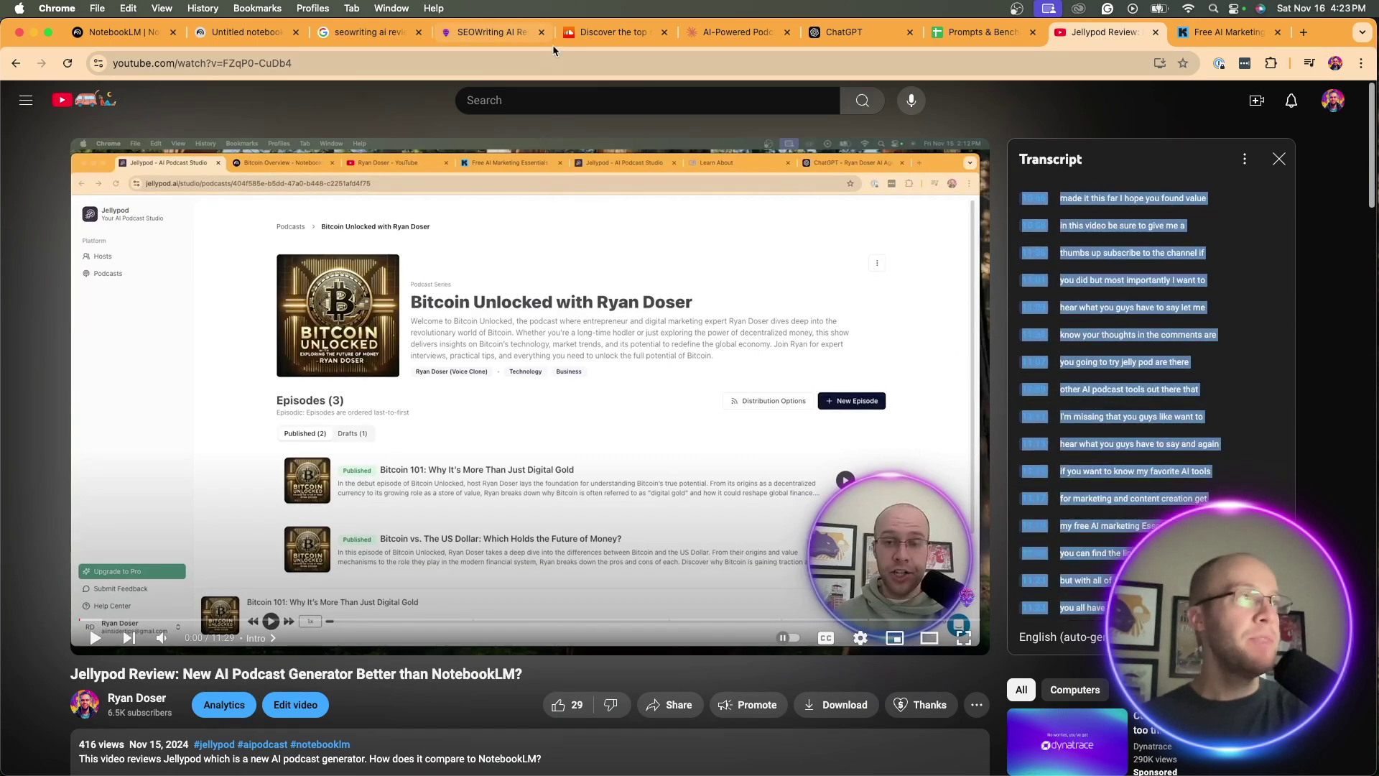
pyautogui.click(244, 33)
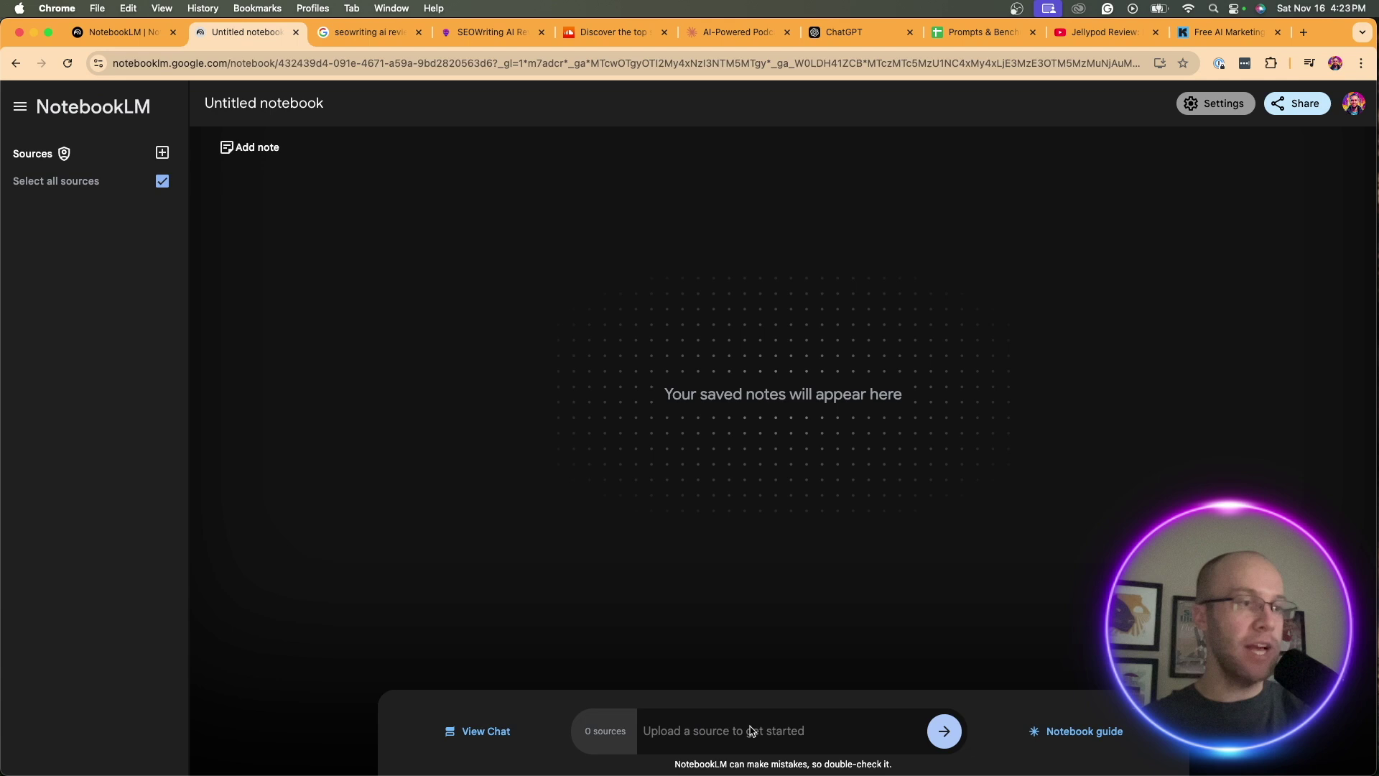
# - Add the copied Jellypod transcript to the notebook as a Pasted Text source
pyautogui.click(163, 152)
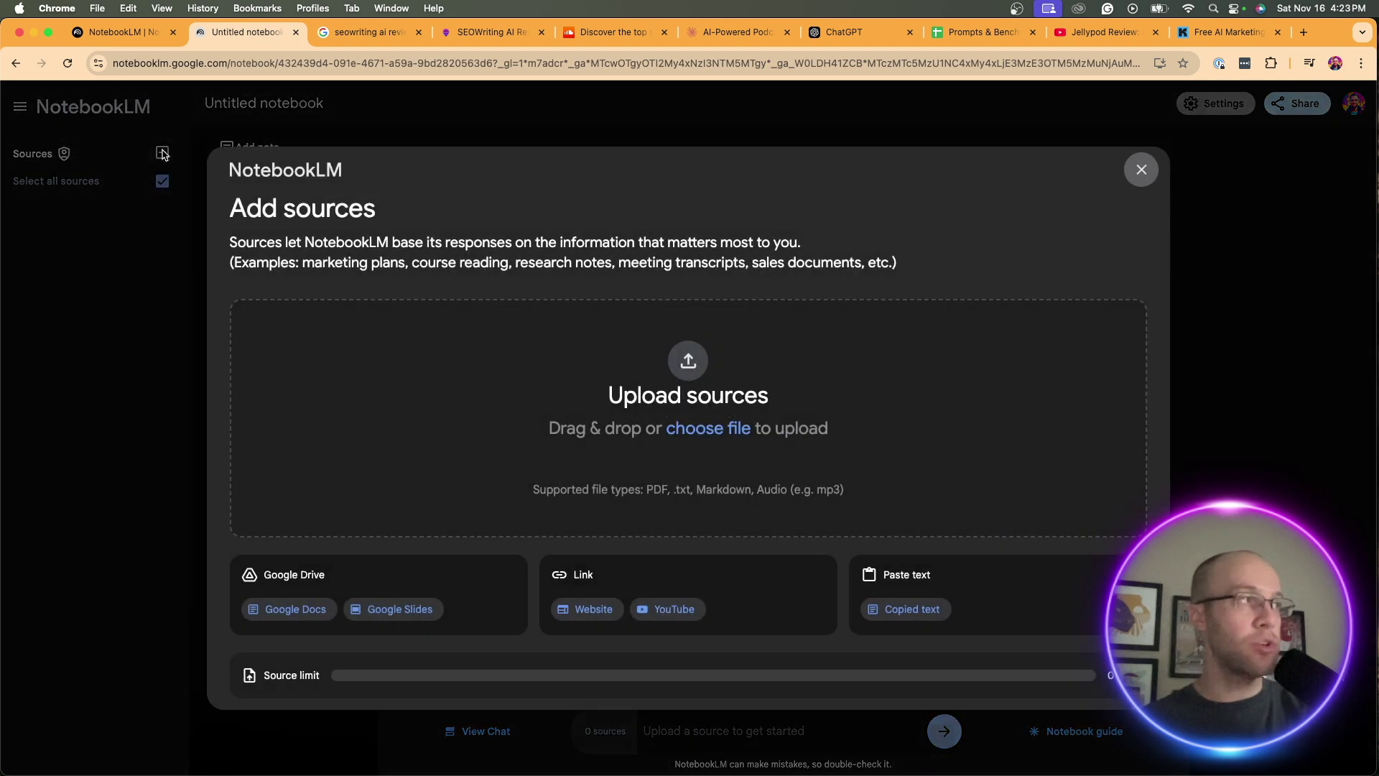
pyautogui.click(923, 611)
pyautogui.click(690, 471)
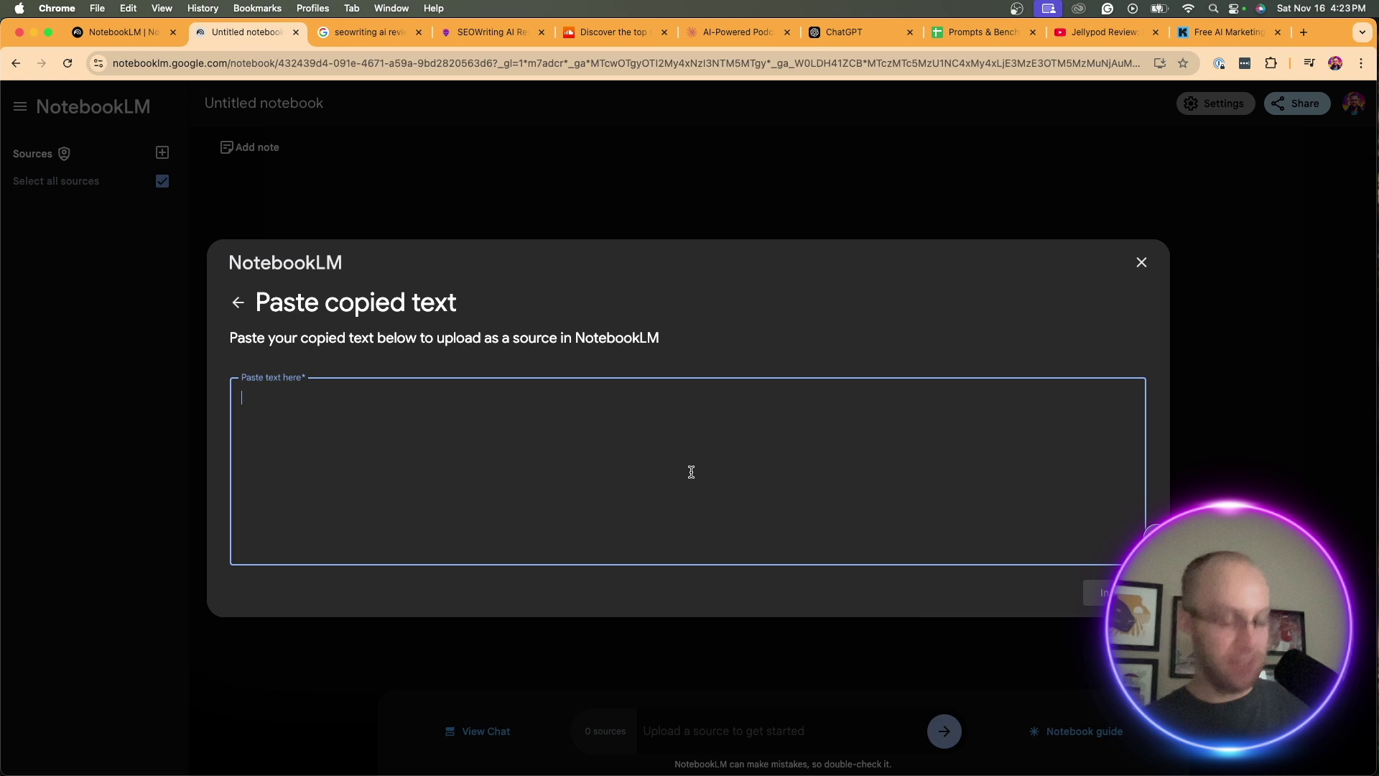
pyautogui.press('super+v')
pyautogui.click(1092, 593)
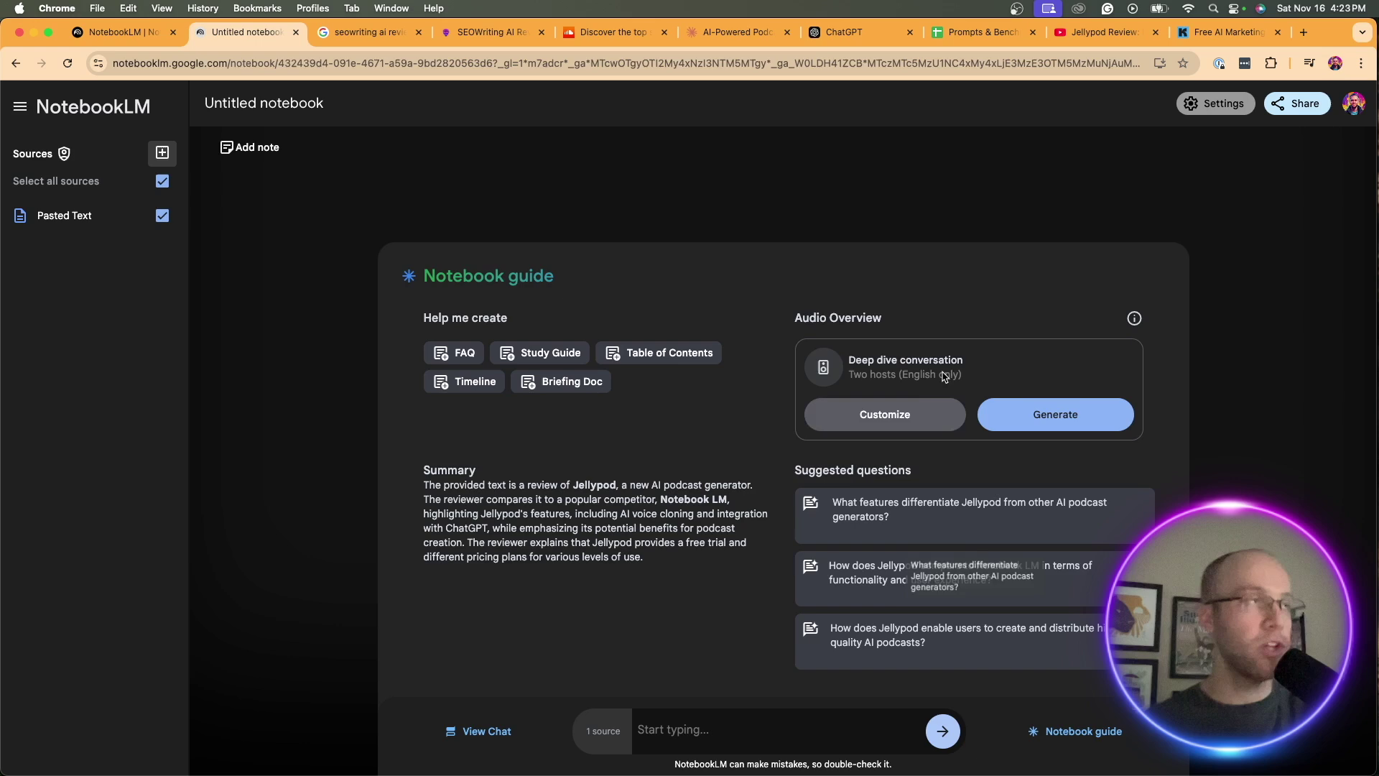
# - Select the YouTube-to-blog prompt in cell B91 of the Prompts & Benchmarks sheet
pyautogui.click(963, 32)
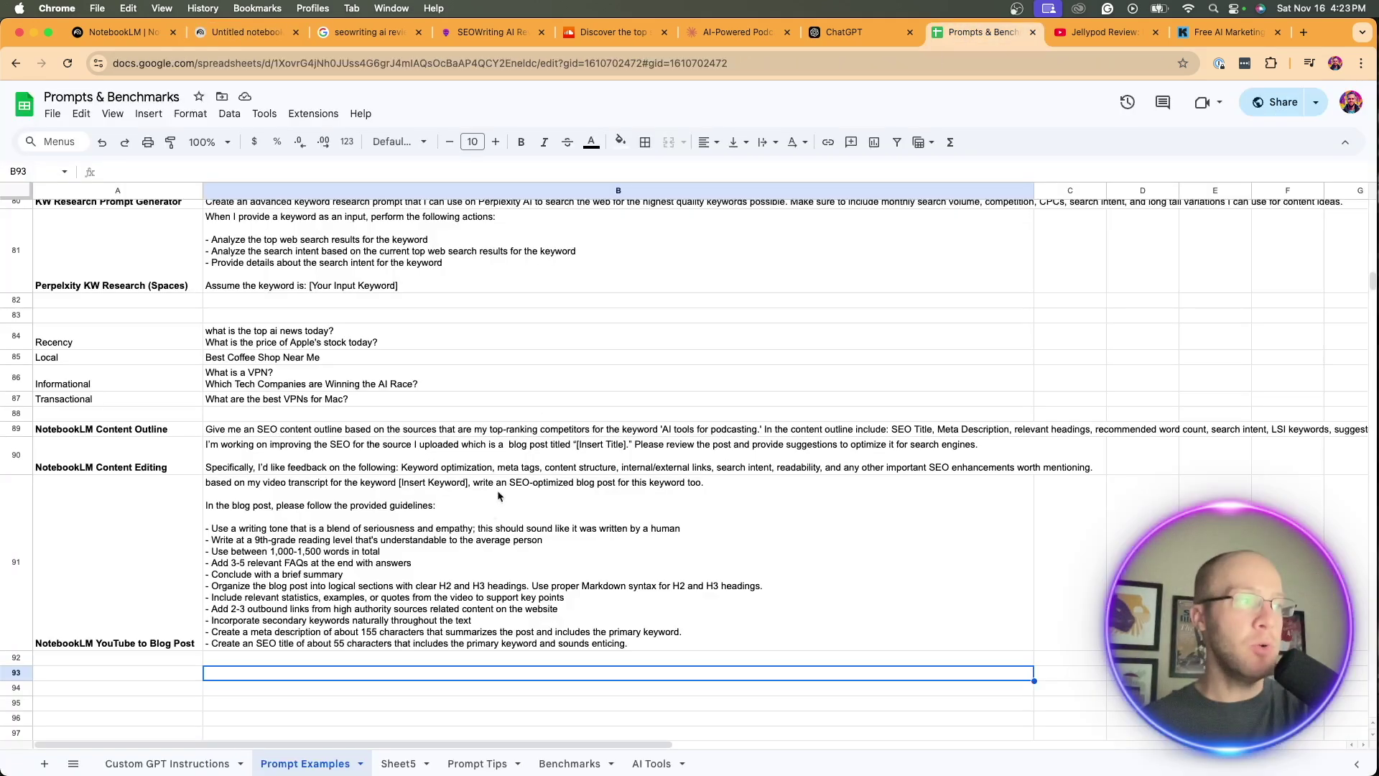
pyautogui.doubleClick(564, 483)
pyautogui.moveTo(619, 633); pyautogui.dragTo(195, 484)
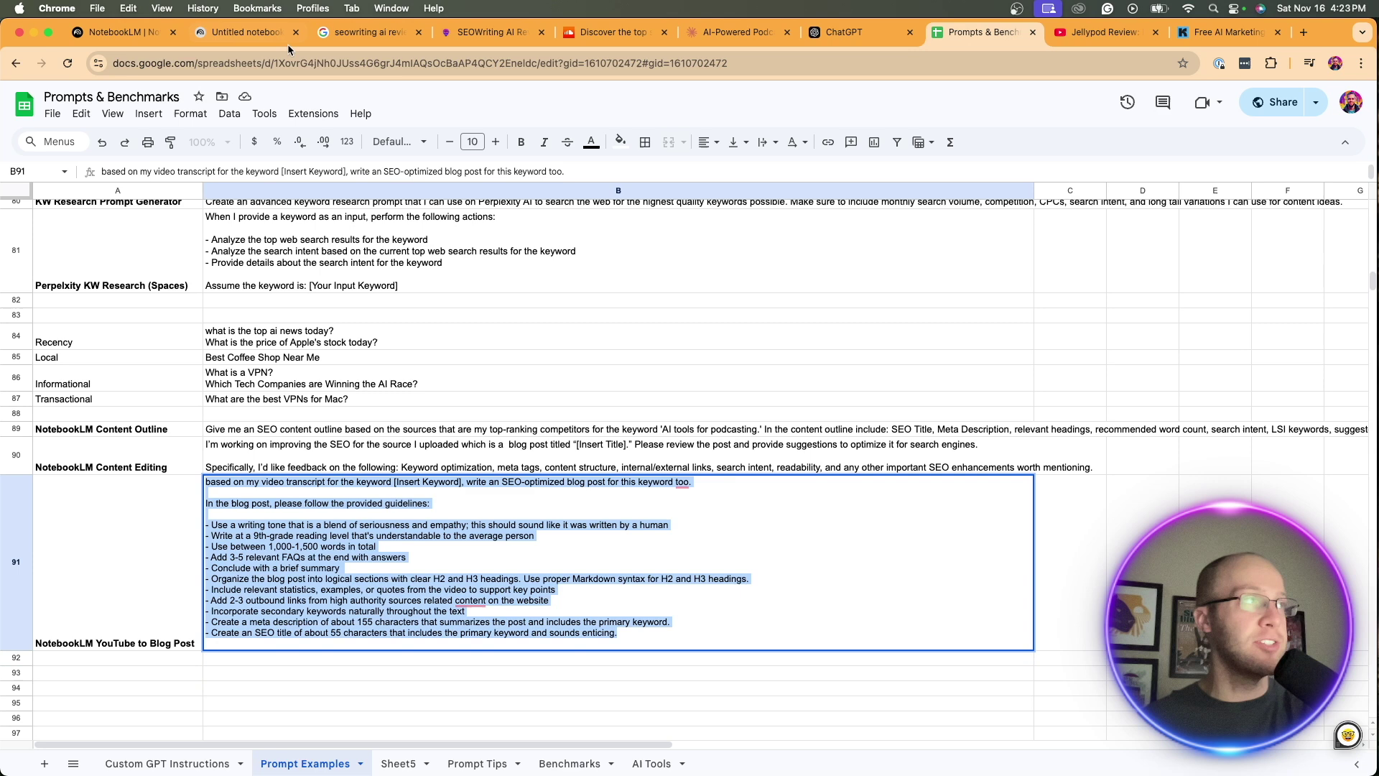
pyautogui.click(266, 32)
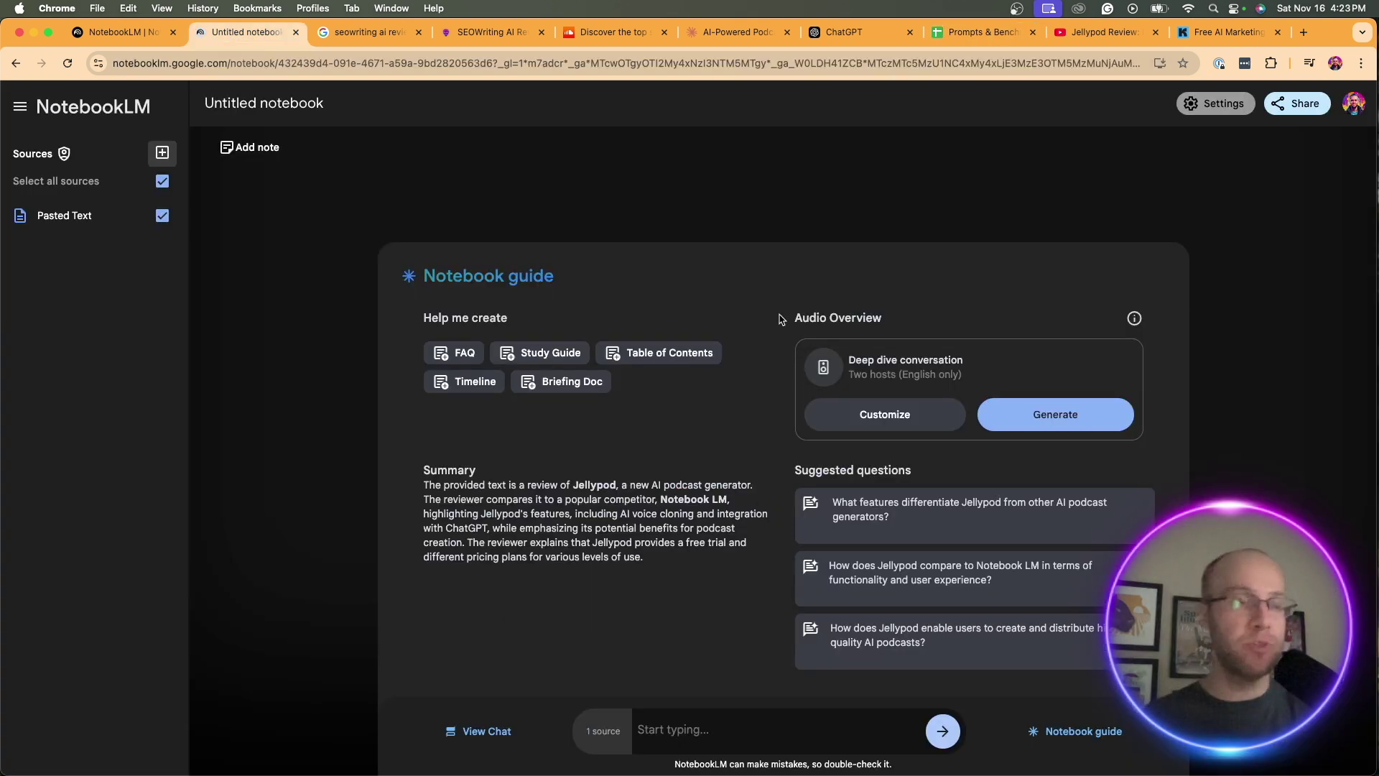
# - Paste the SEO blog-post prompt into the chat and replace [Insert Keyword] with 'jellypod Review'
pyautogui.click(704, 735)
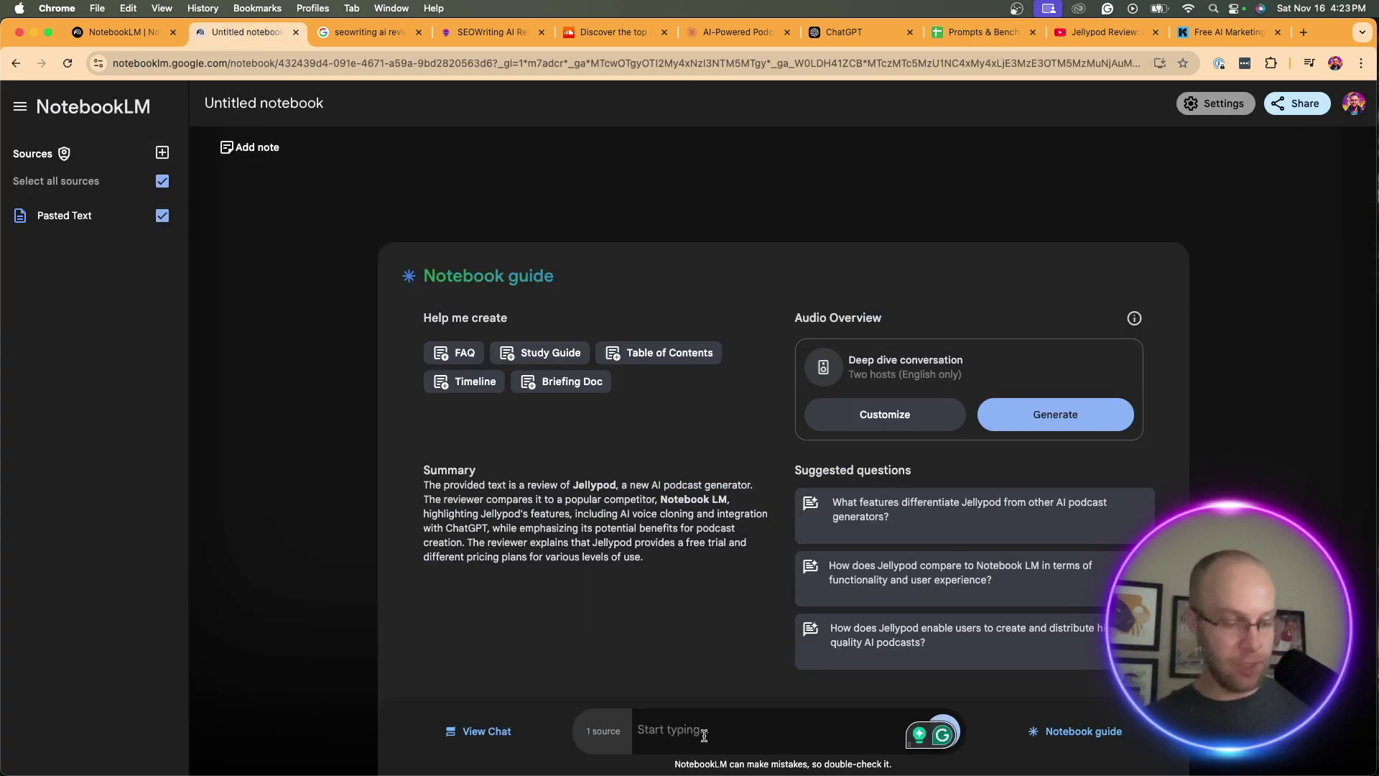
pyautogui.press('super+v')
pyautogui.scroll(10, 685, 667)
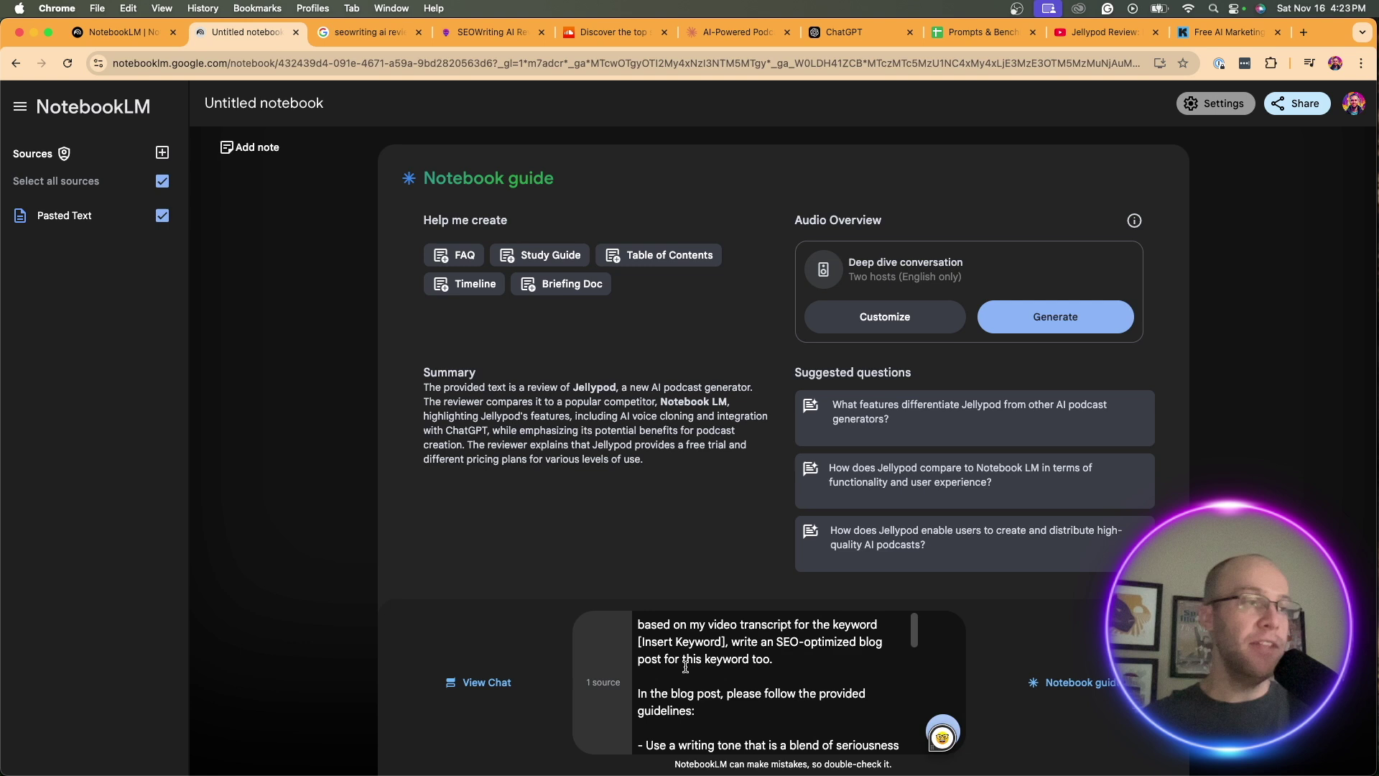
pyautogui.moveTo(639, 622); pyautogui.dragTo(870, 622)
pyautogui.click(769, 626)
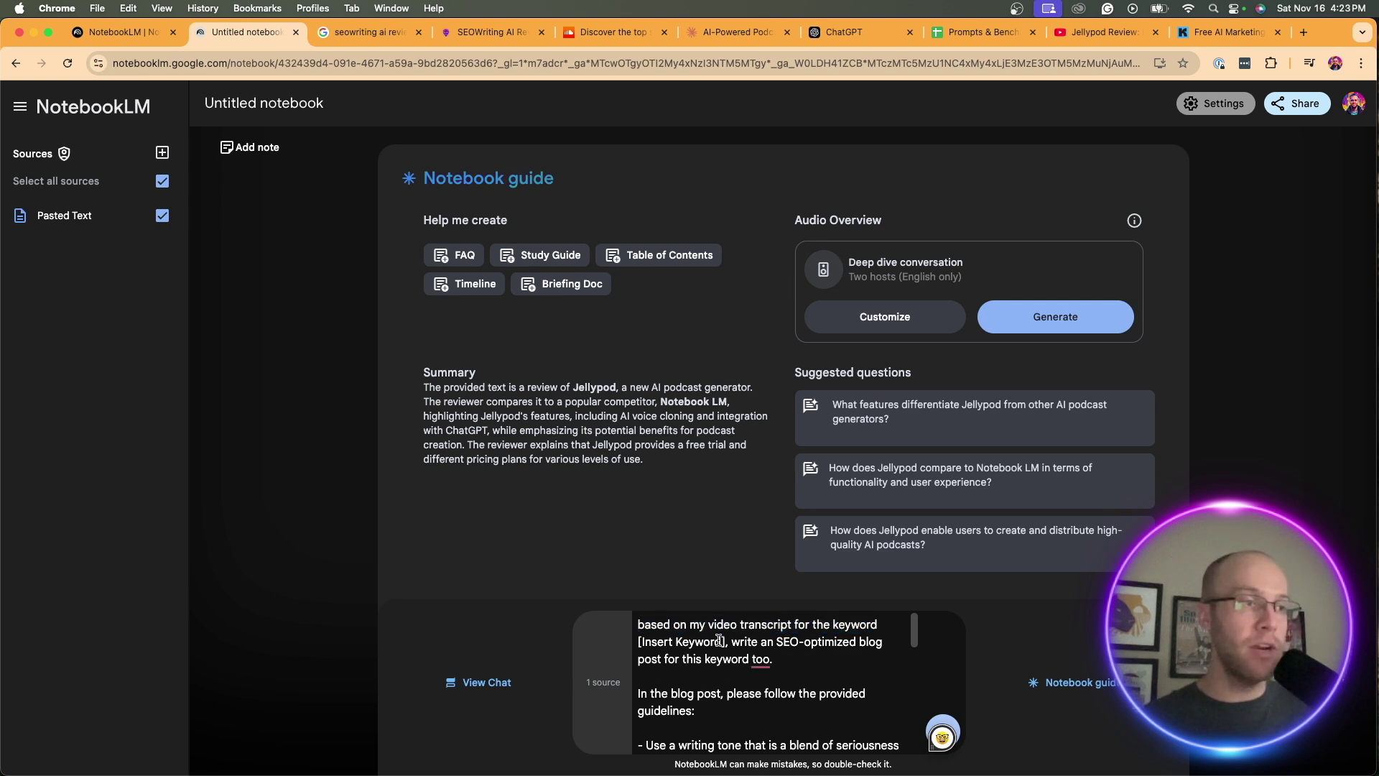
pyautogui.moveTo(726, 642); pyautogui.dragTo(636, 641)
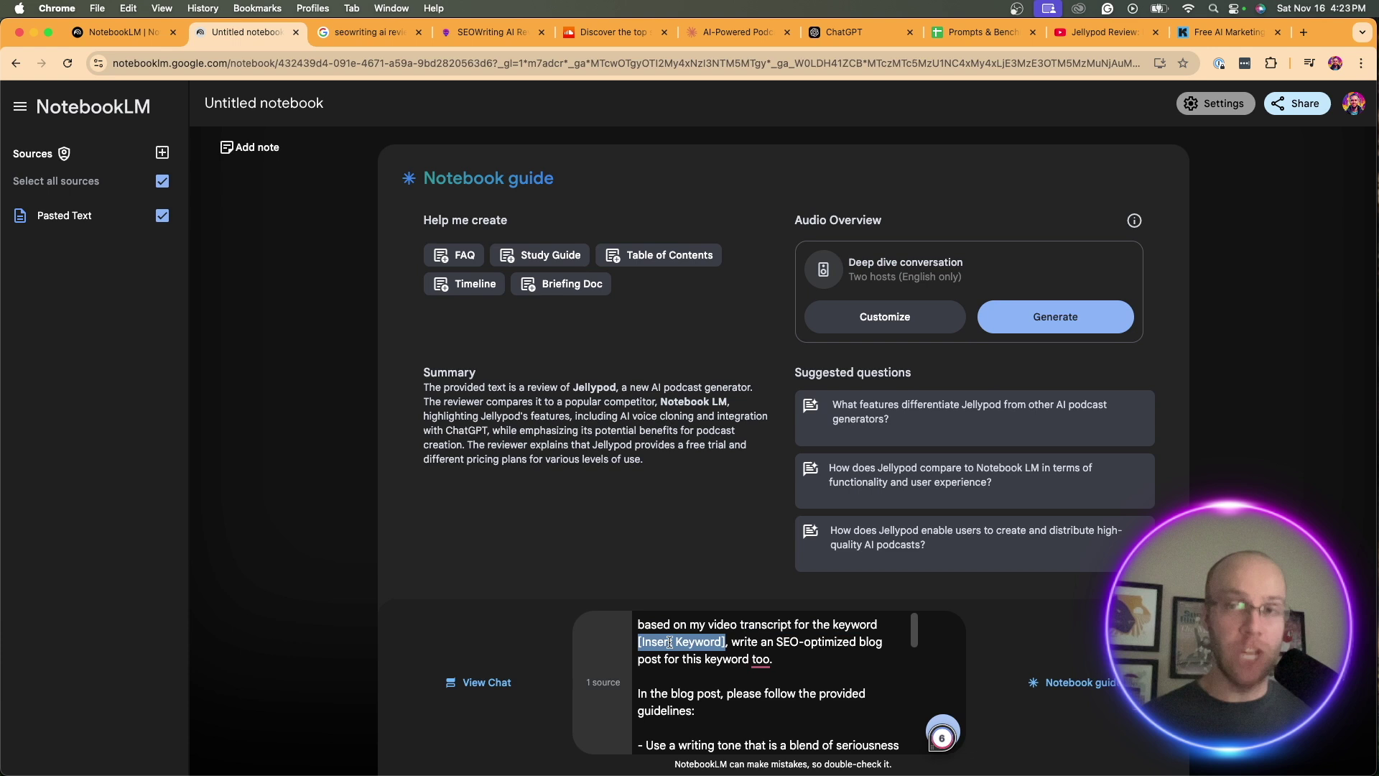
pyautogui.write('je')
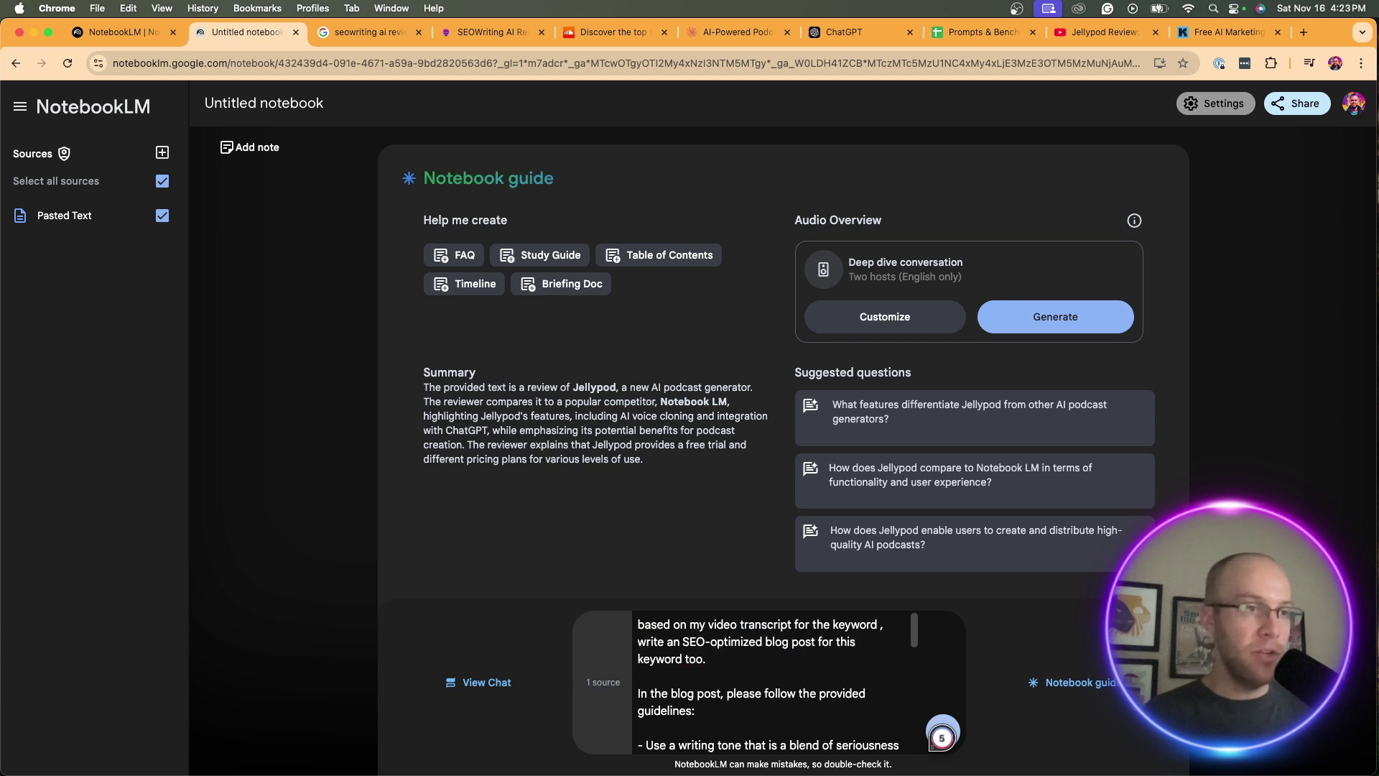
pyautogui.write('llypod')
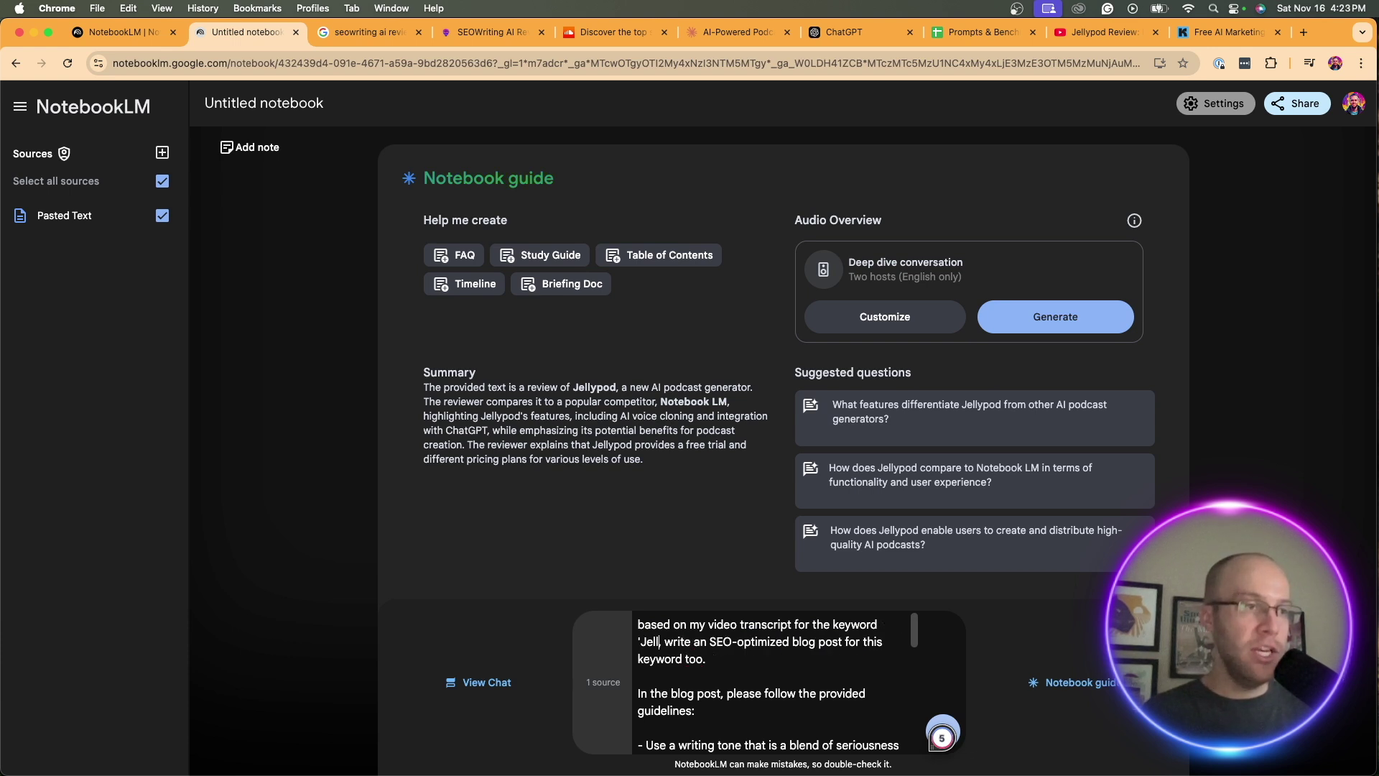
pyautogui.write(" Review',")
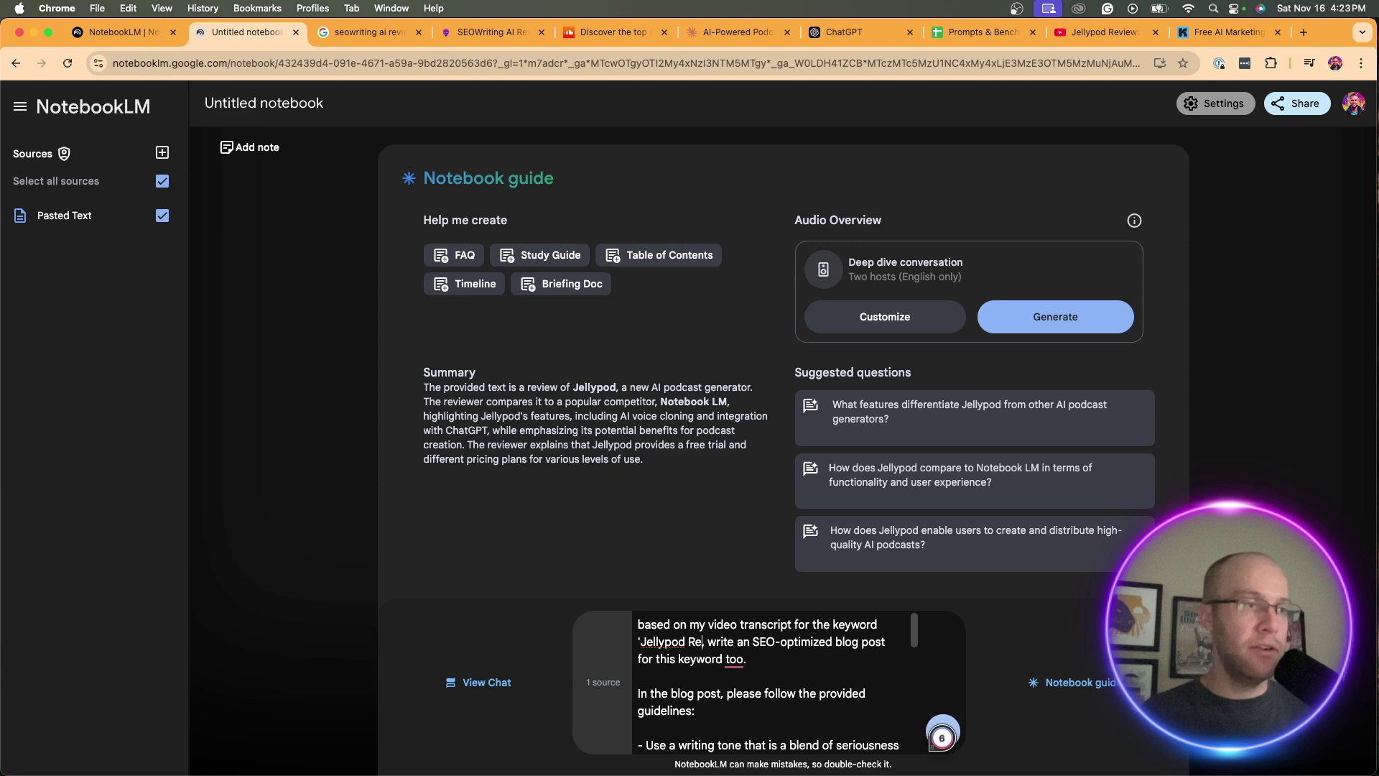
# - Look over the prompt's SEO guidelines and send it to the notebook
pyautogui.moveTo(776, 644); pyautogui.dragTo(786, 658)
pyautogui.click(788, 654)
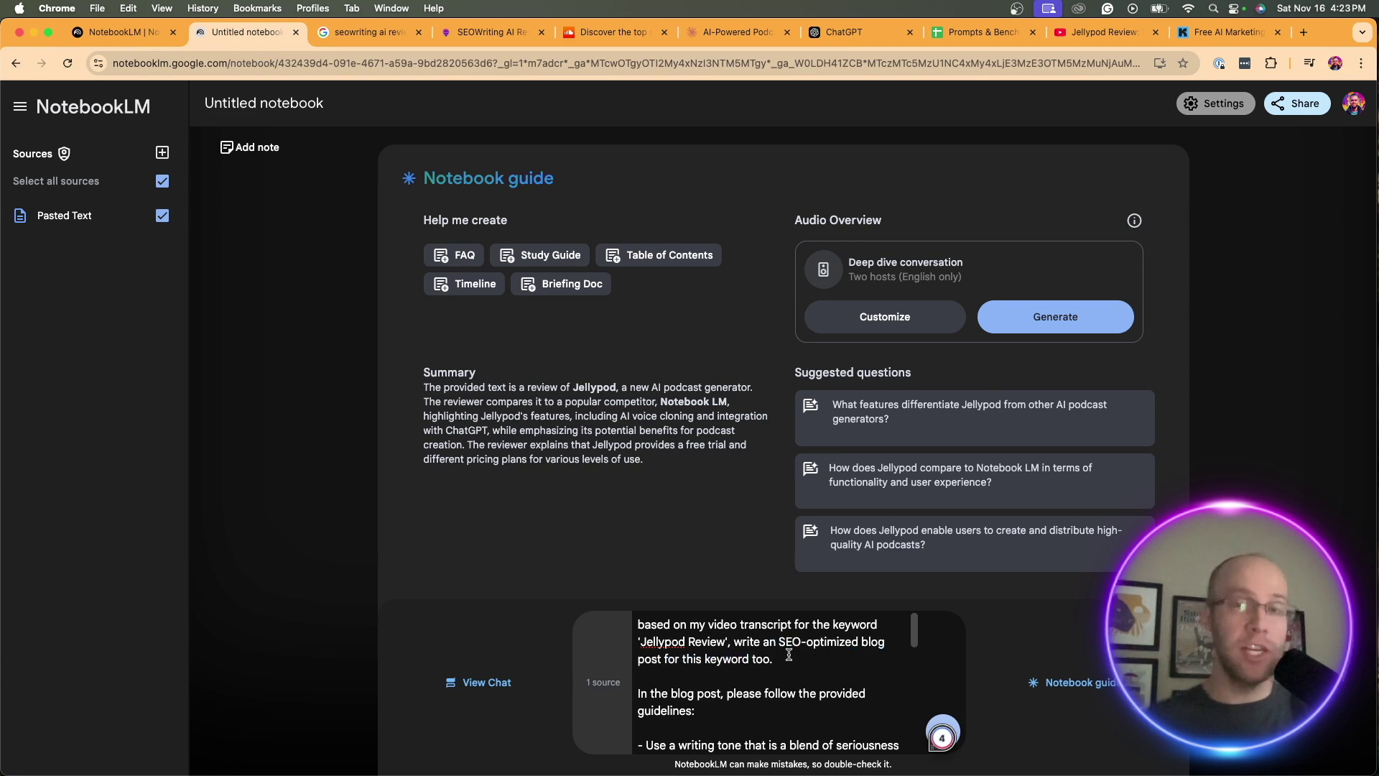
pyautogui.scroll(-3, 785, 656)
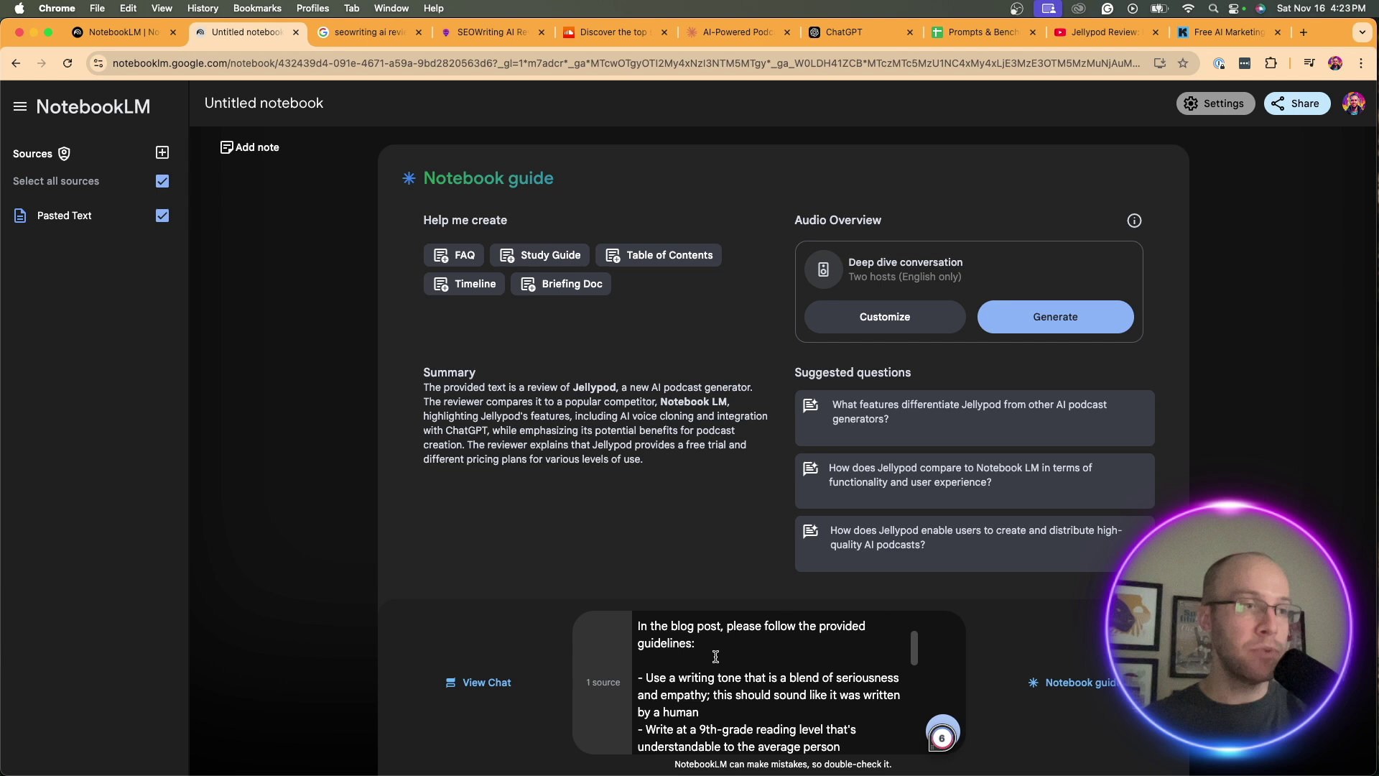
pyautogui.scroll(1, 716, 655)
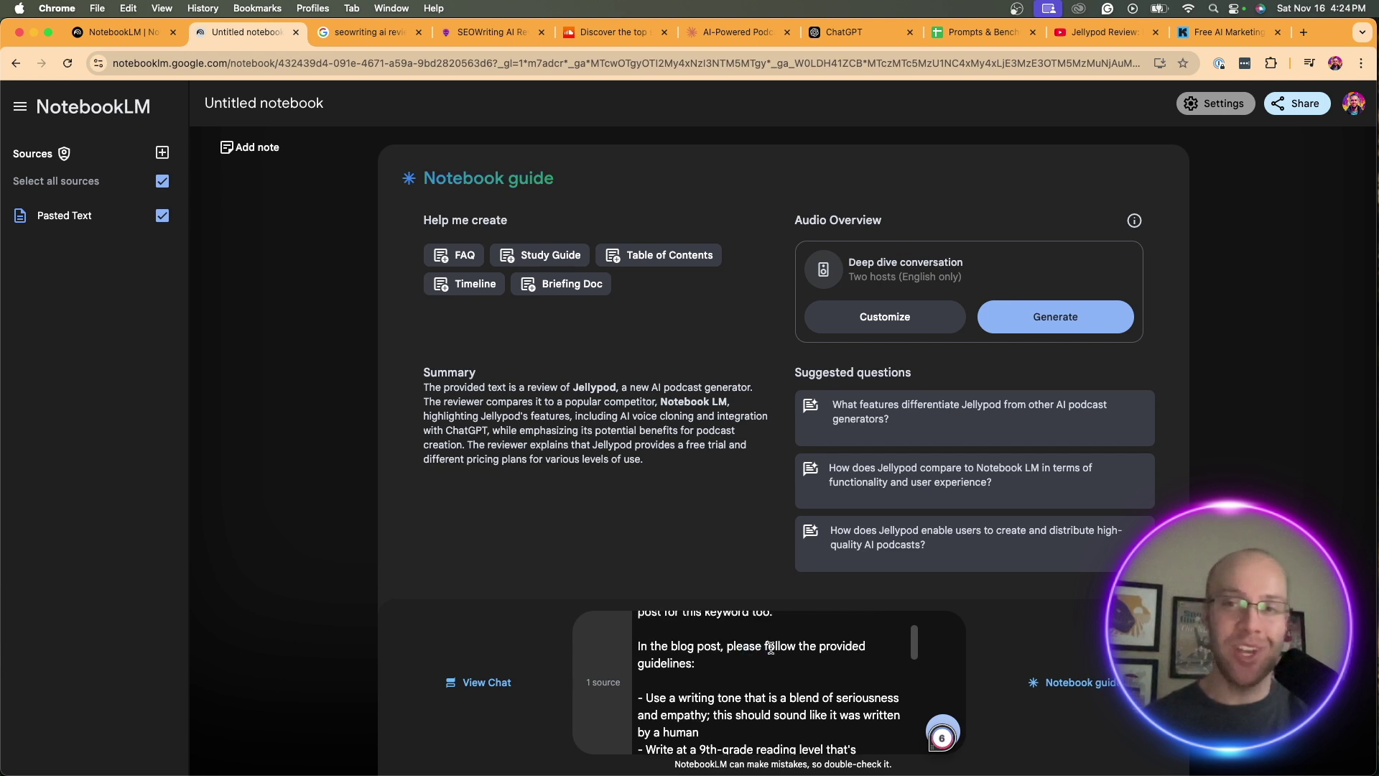
pyautogui.scroll(-2, 769, 679)
pyautogui.moveTo(769, 656); pyautogui.dragTo(664, 624)
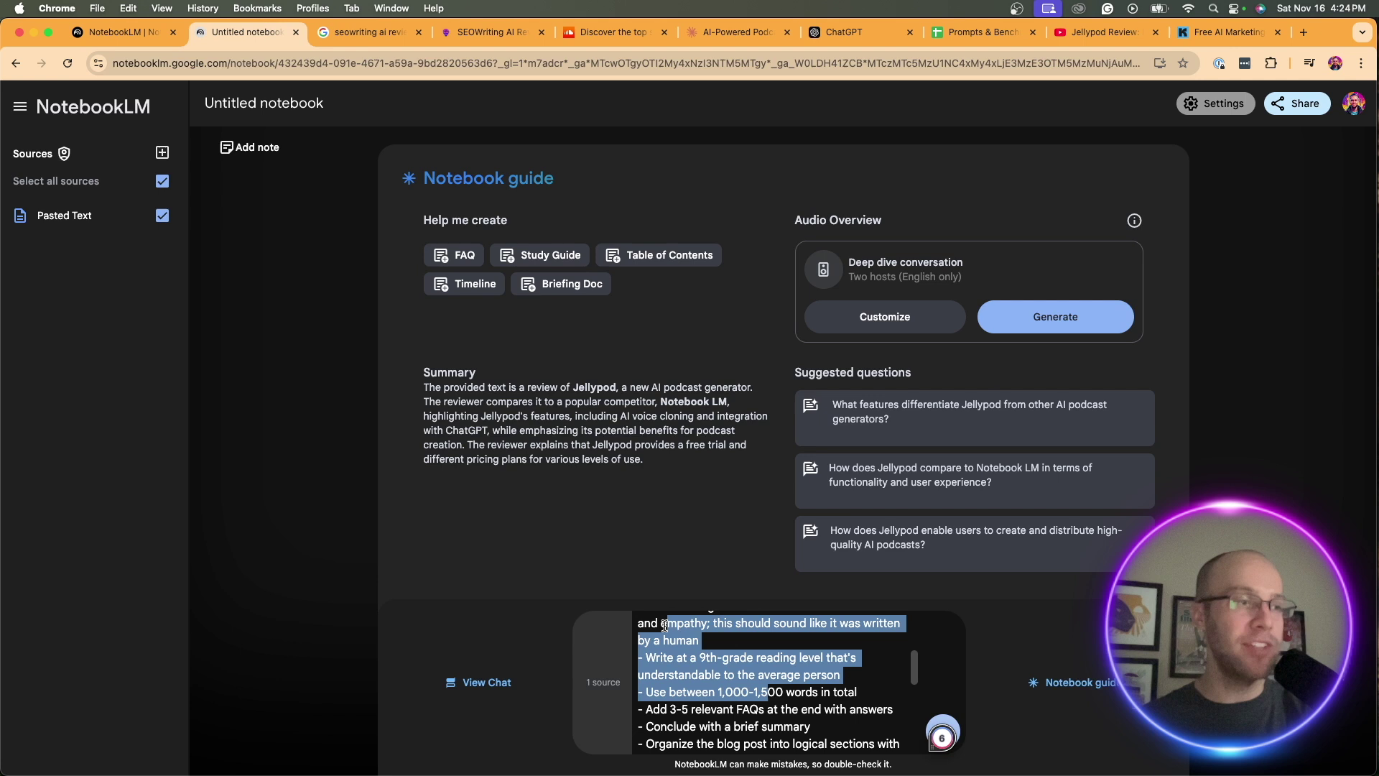
pyautogui.scroll(-5, 664, 624)
pyautogui.moveTo(686, 739); pyautogui.dragTo(661, 641)
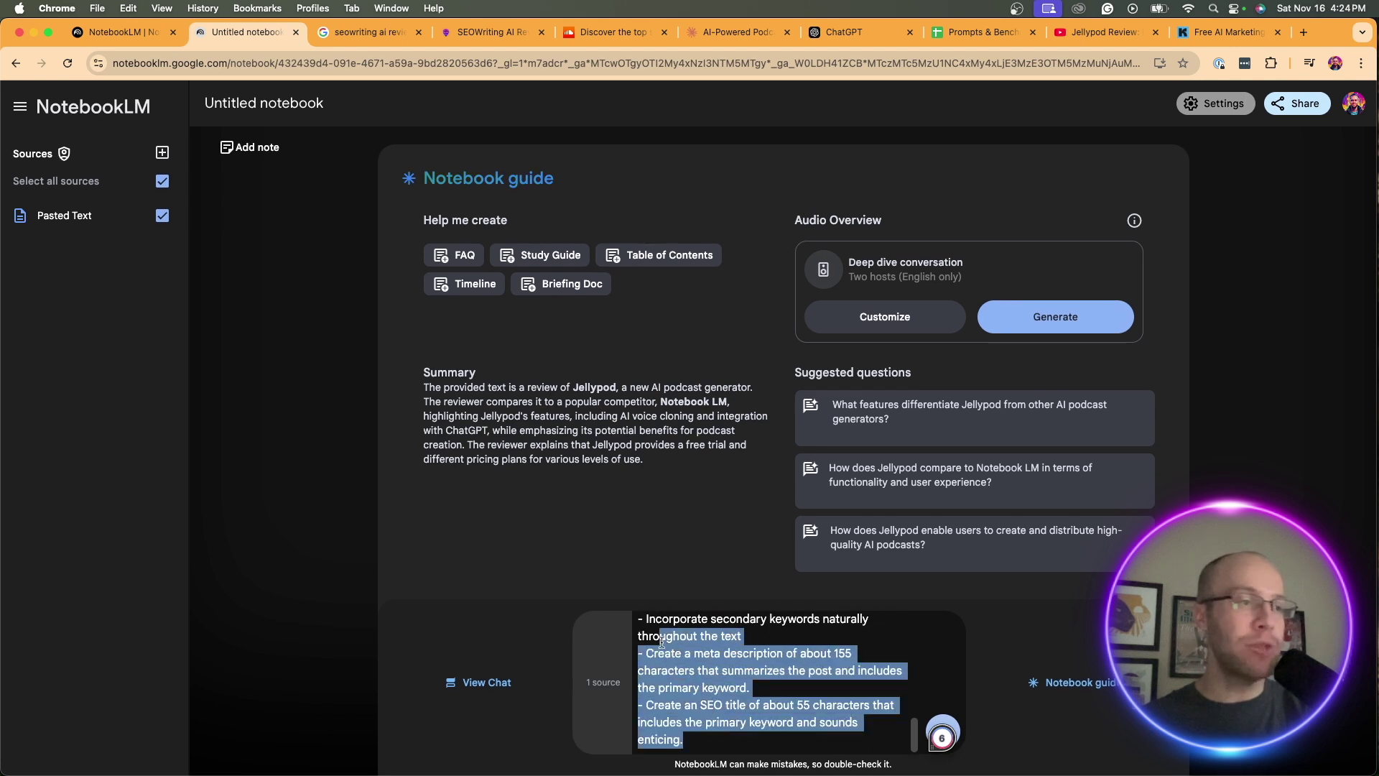
pyautogui.click(662, 641)
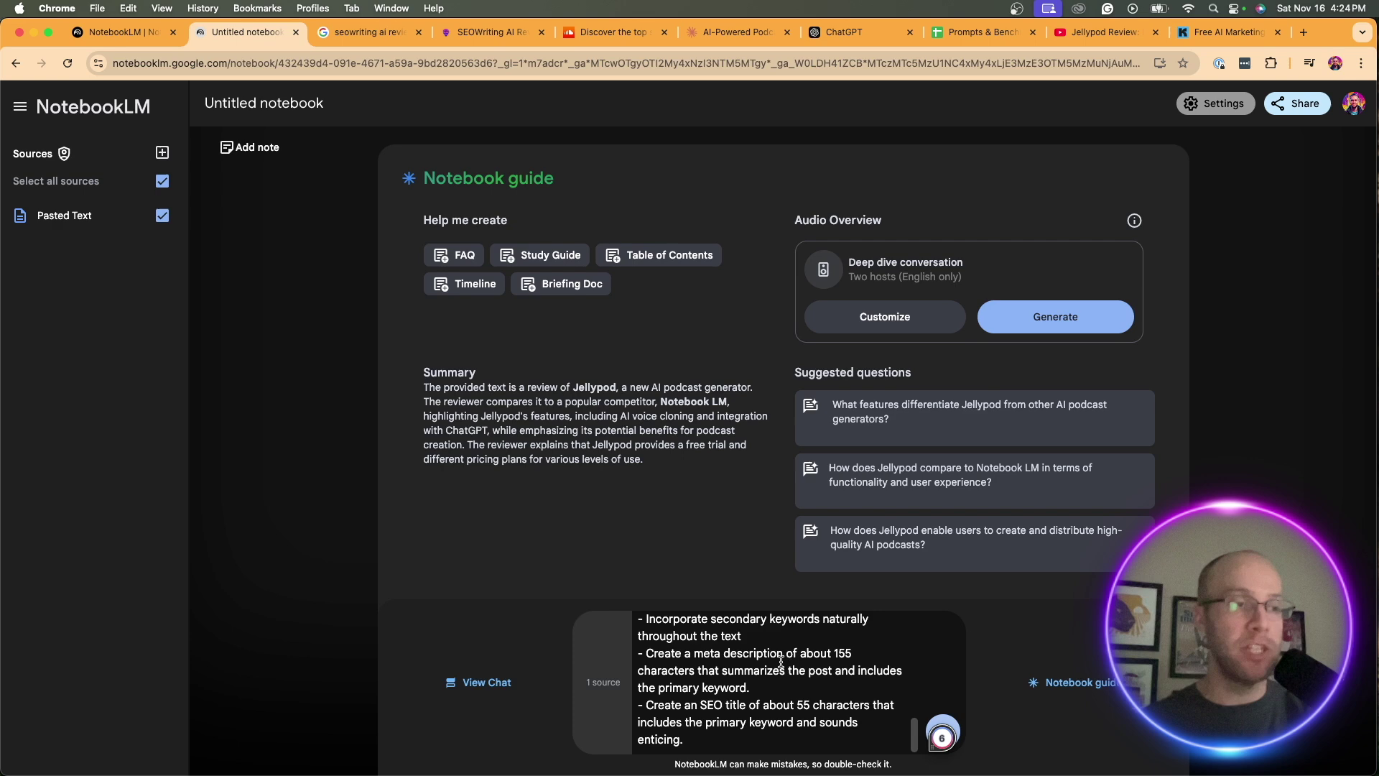
pyautogui.click(941, 731)
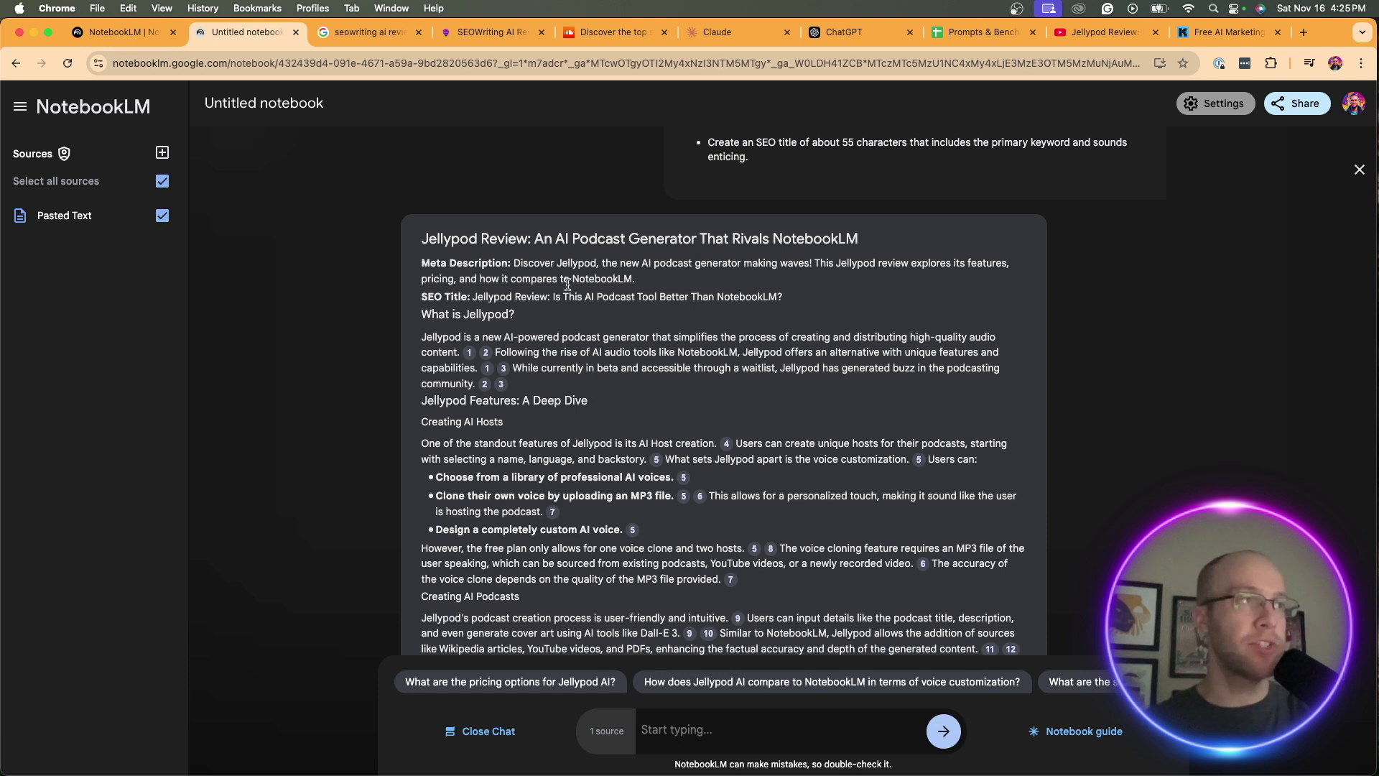
# - Read through the Jellypod Review draft's opening and Jellypod Features section
pyautogui.moveTo(658, 290); pyautogui.dragTo(480, 268)
pyautogui.click(481, 295)
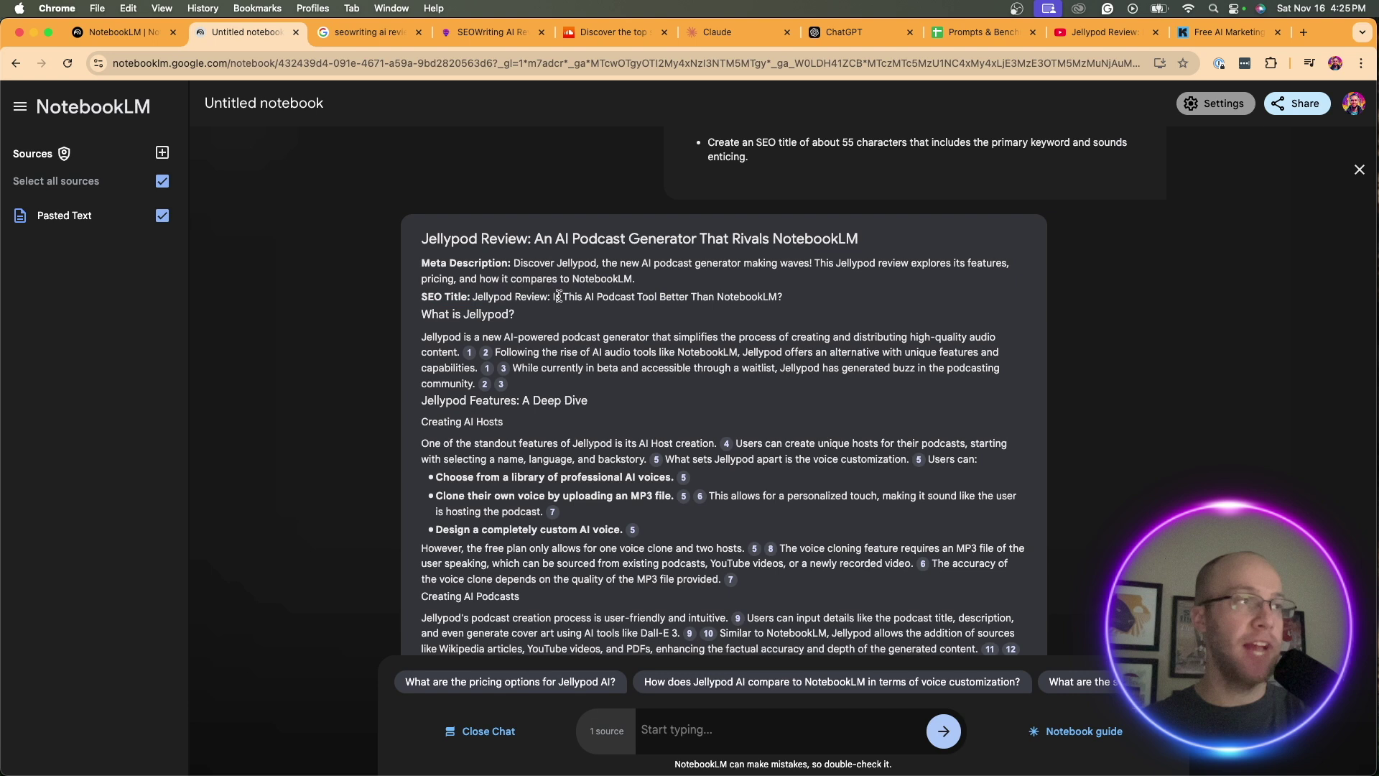
pyautogui.scroll(-3, 564, 289)
pyautogui.scroll(-3, 568, 291)
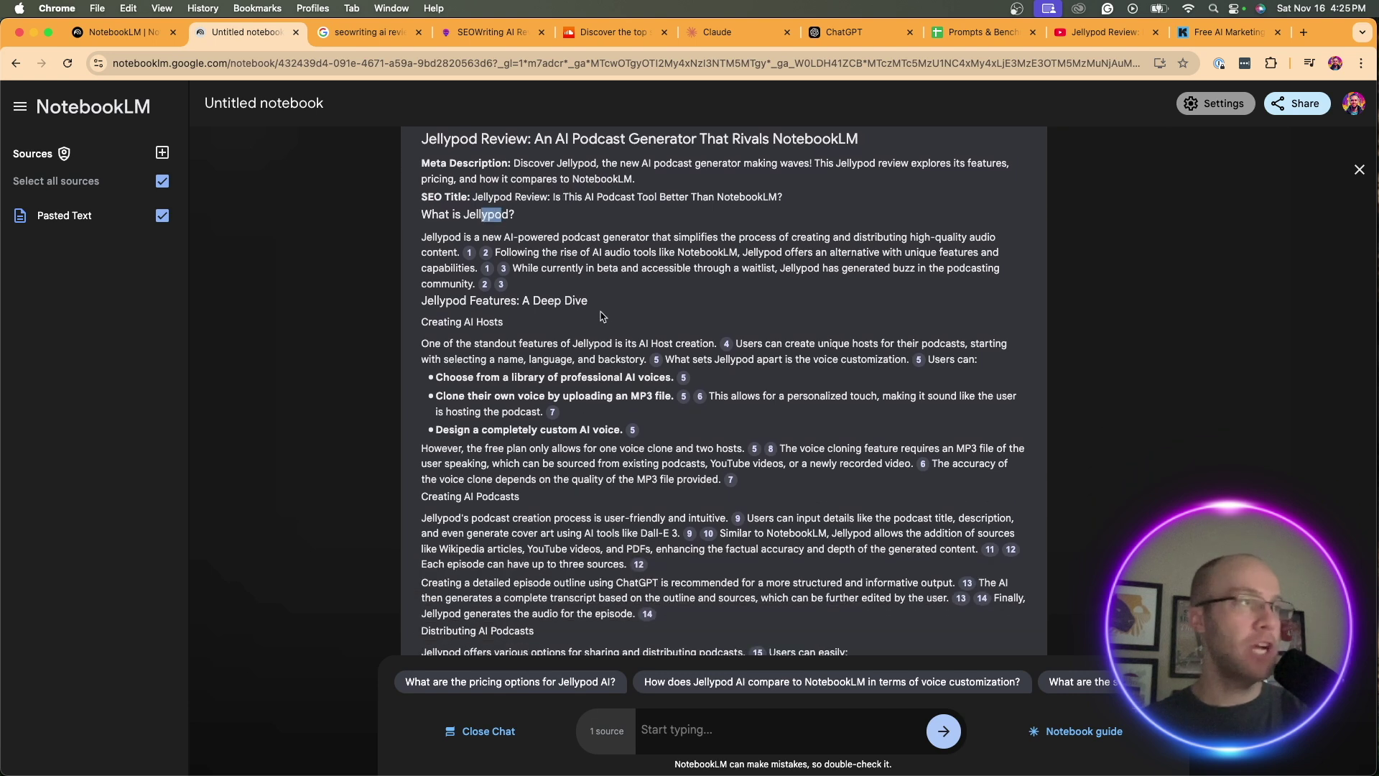
pyautogui.moveTo(607, 314); pyautogui.dragTo(525, 302)
pyautogui.click(533, 322)
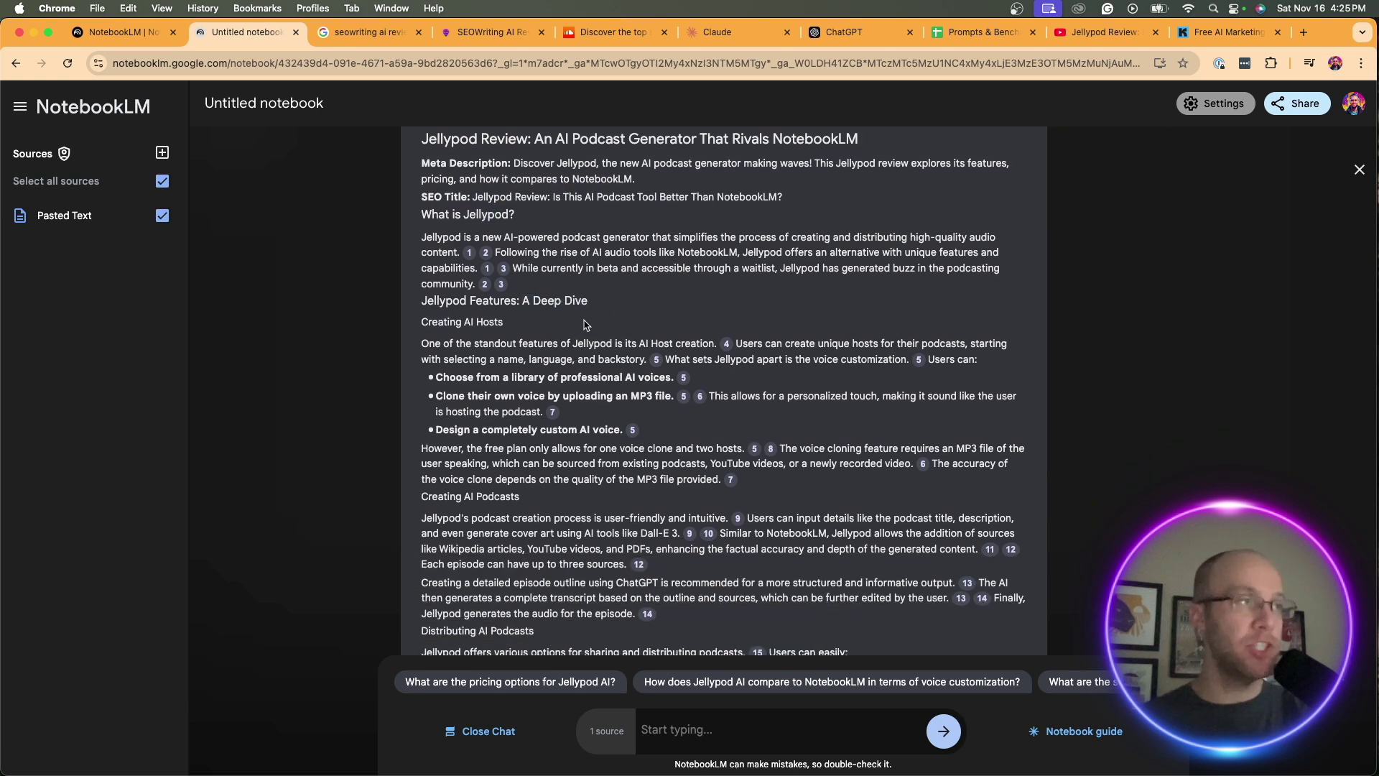
pyautogui.scroll(-2, 585, 324)
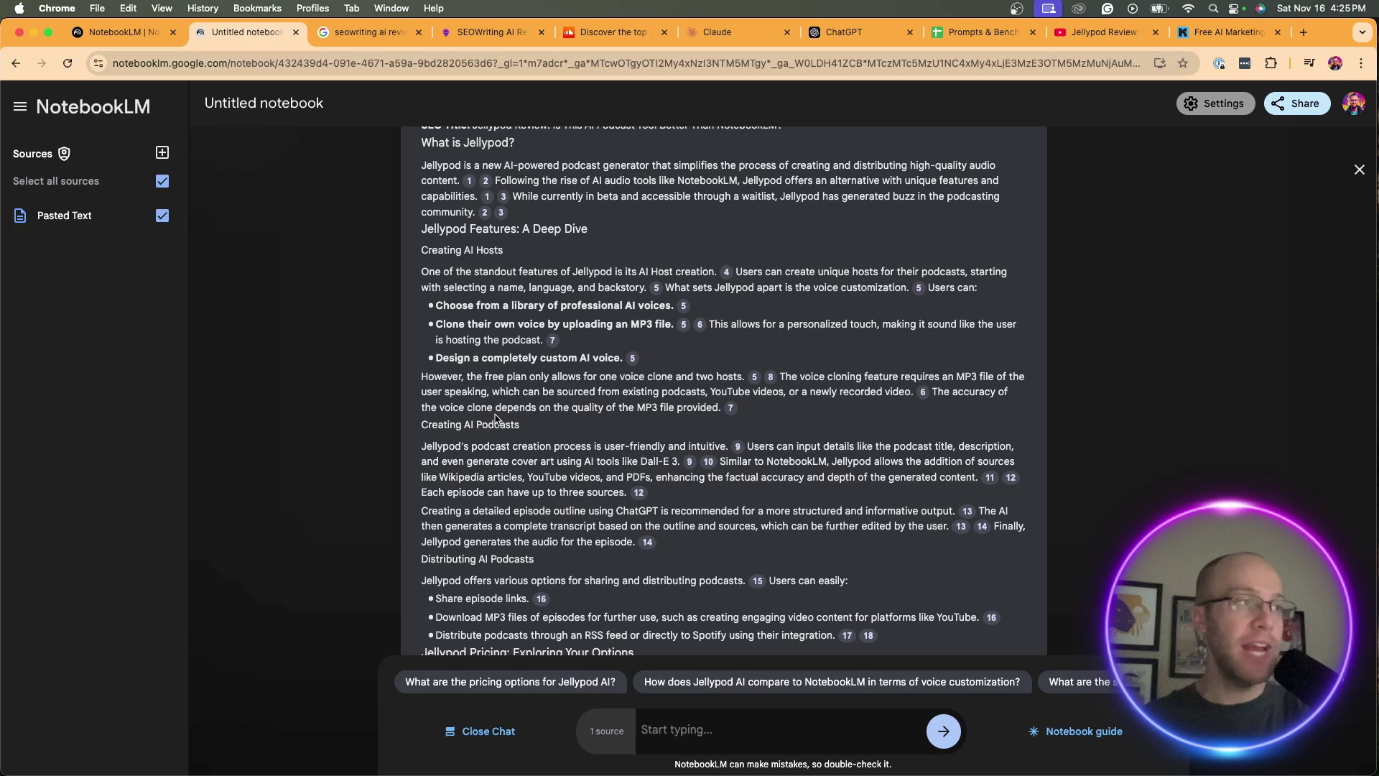
pyautogui.scroll(-4, 532, 431)
pyautogui.scroll(-1, 516, 428)
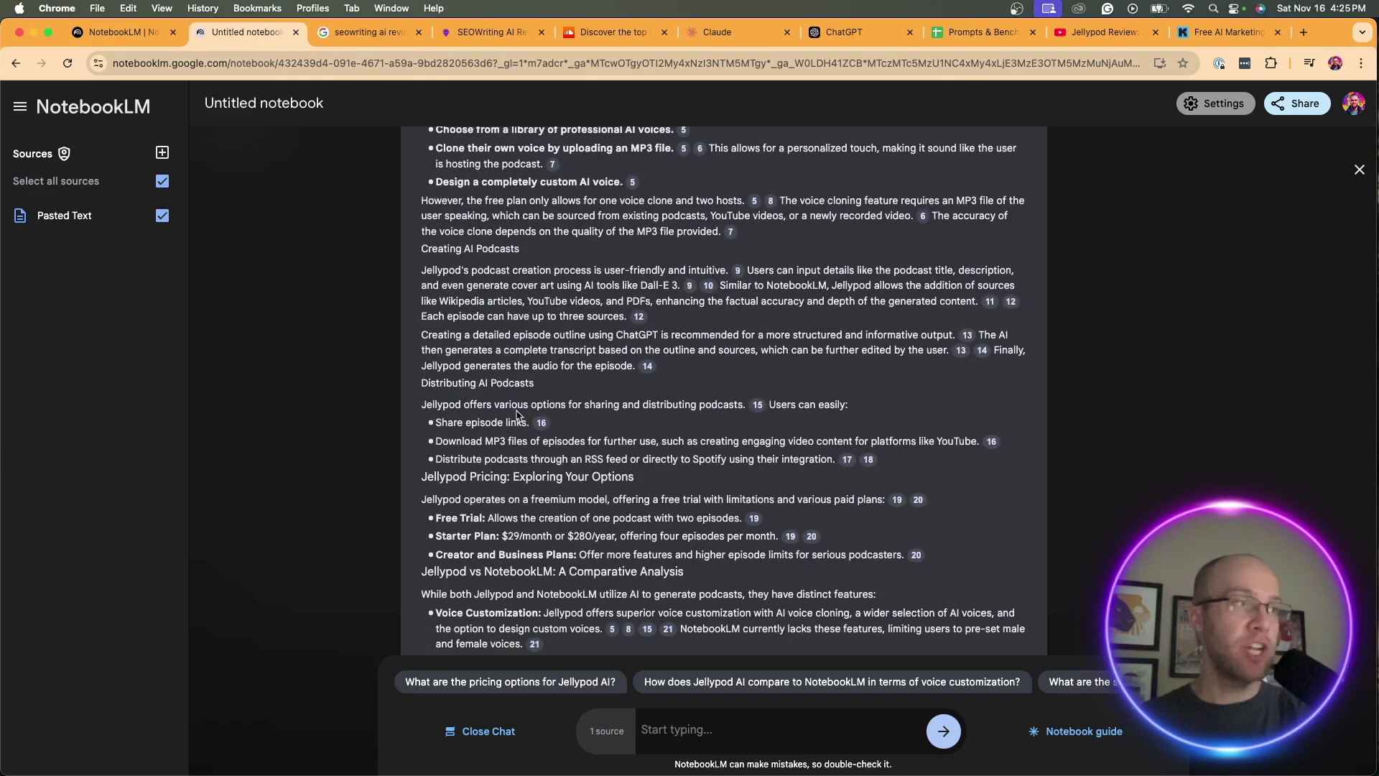
pyautogui.moveTo(525, 391); pyautogui.dragTo(625, 391)
pyautogui.click(661, 405)
# - Check the FAQs and conclusion, then select the whole blog draft up to its title
pyautogui.scroll(-3, 662, 402)
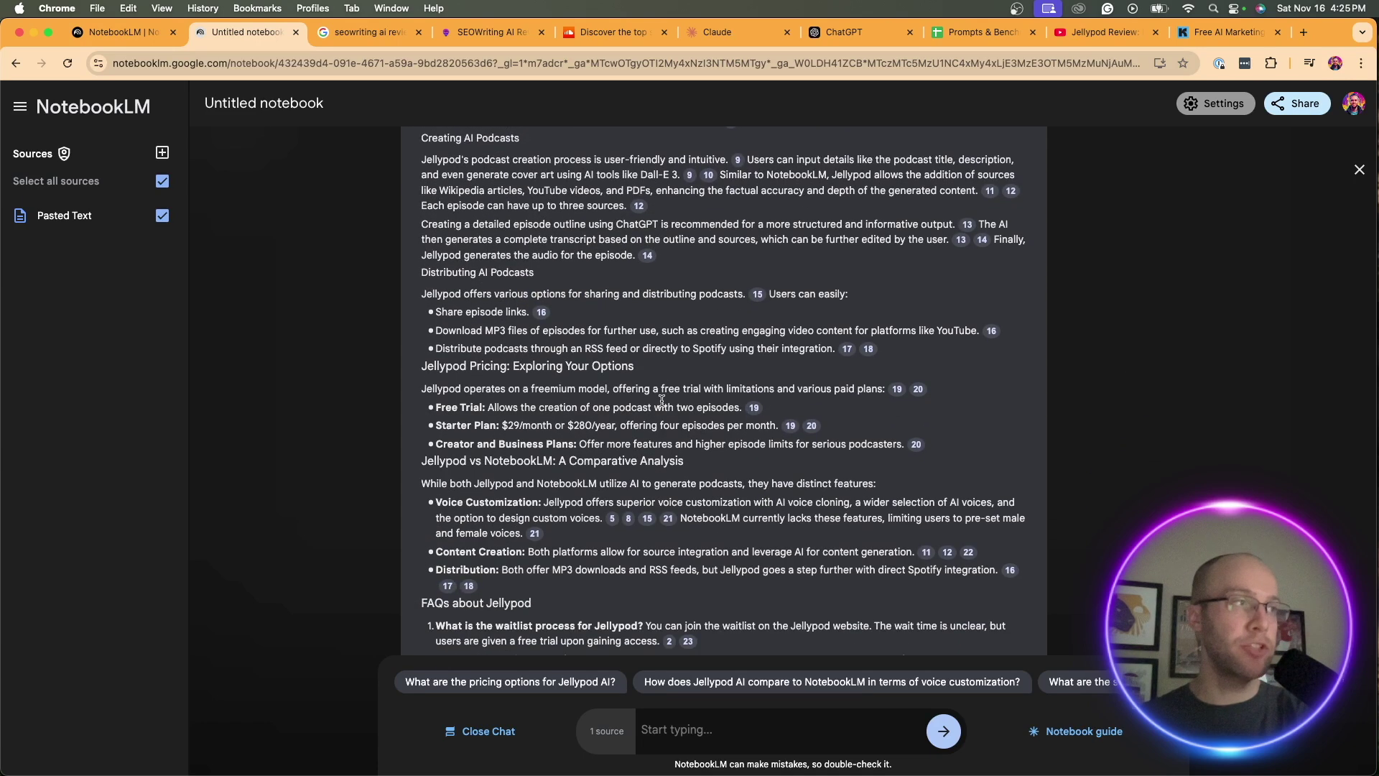
pyautogui.scroll(-3, 478, 389)
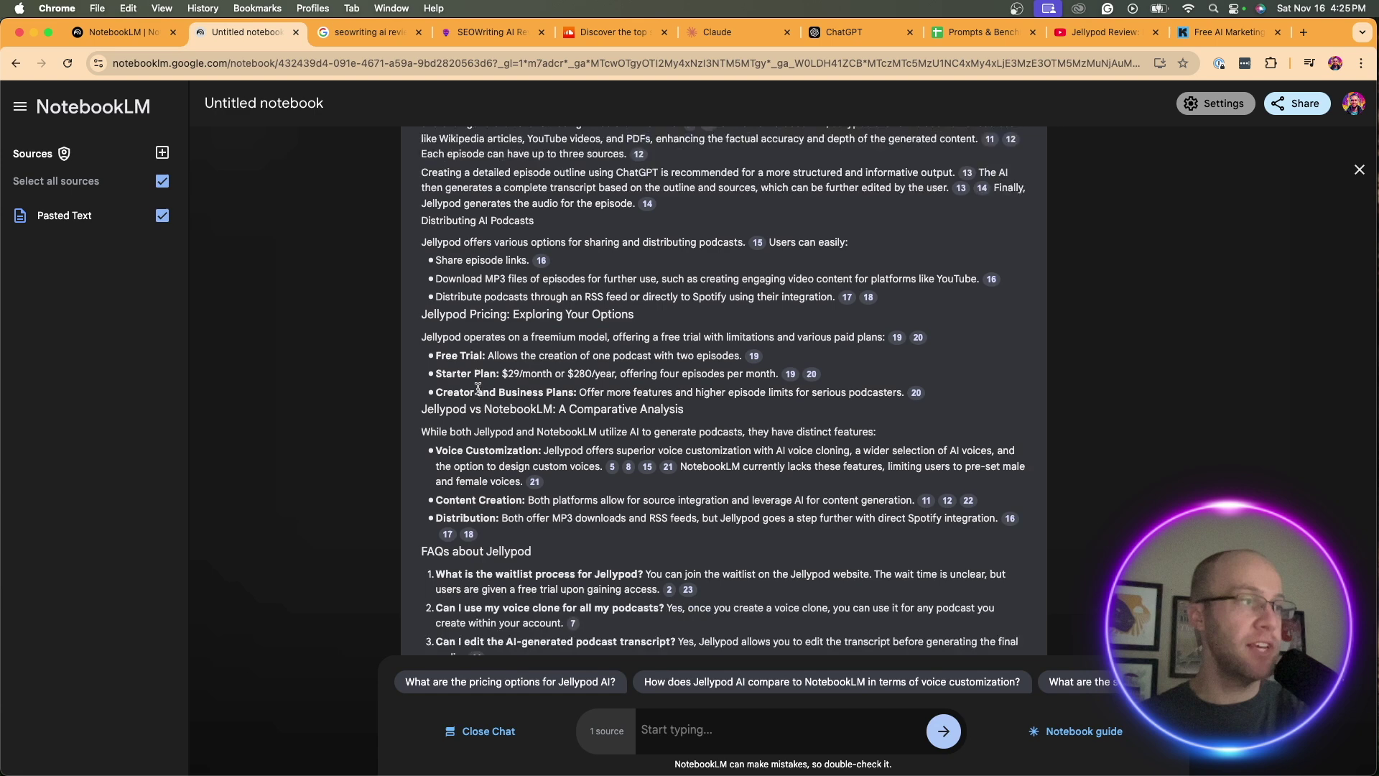
pyautogui.scroll(-3, 483, 412)
pyautogui.moveTo(537, 520); pyautogui.dragTo(503, 417)
pyautogui.click(503, 416)
pyautogui.scroll(-1, 714, 475)
pyautogui.moveTo(1035, 573); pyautogui.dragTo(675, 495)
pyautogui.click(676, 496)
pyautogui.scroll(15, 678, 454)
pyautogui.scroll(5, 678, 454)
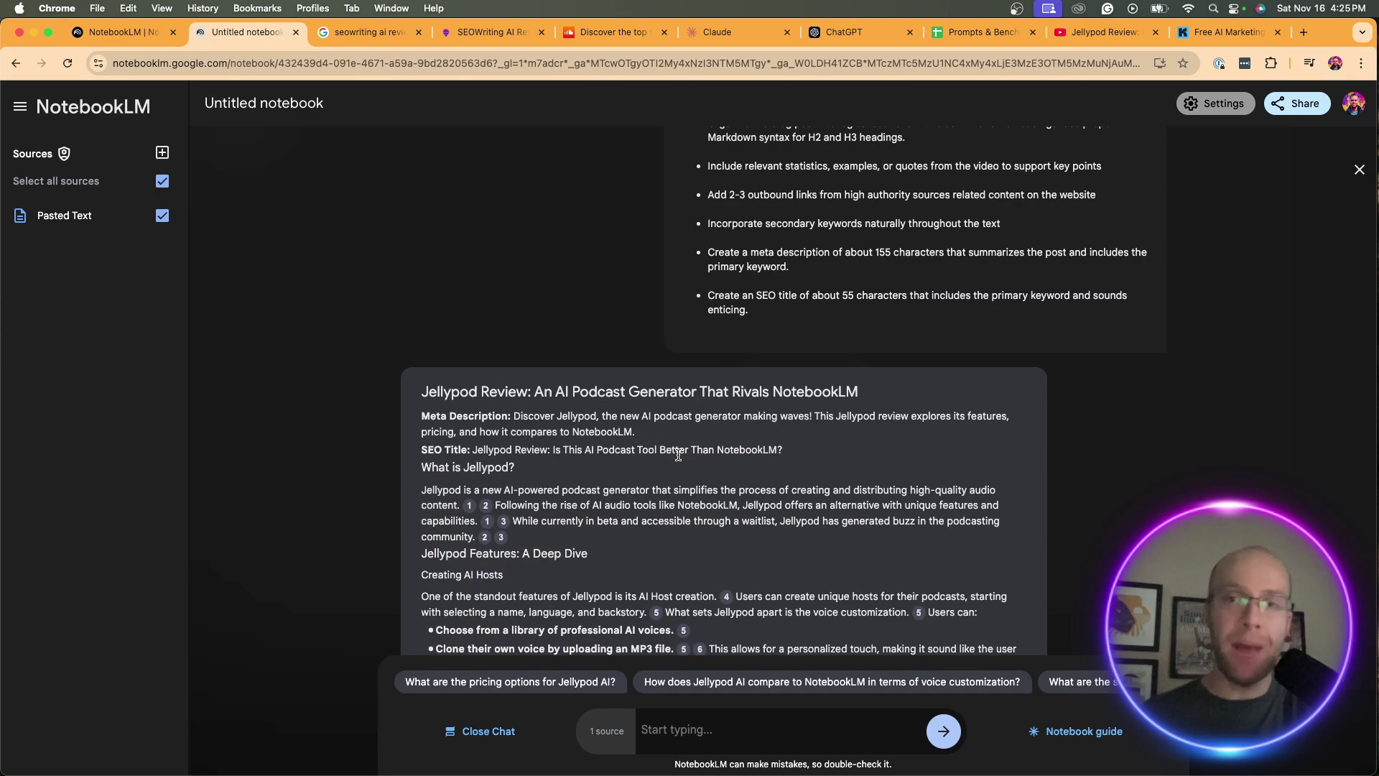
pyautogui.scroll(-20, 678, 454)
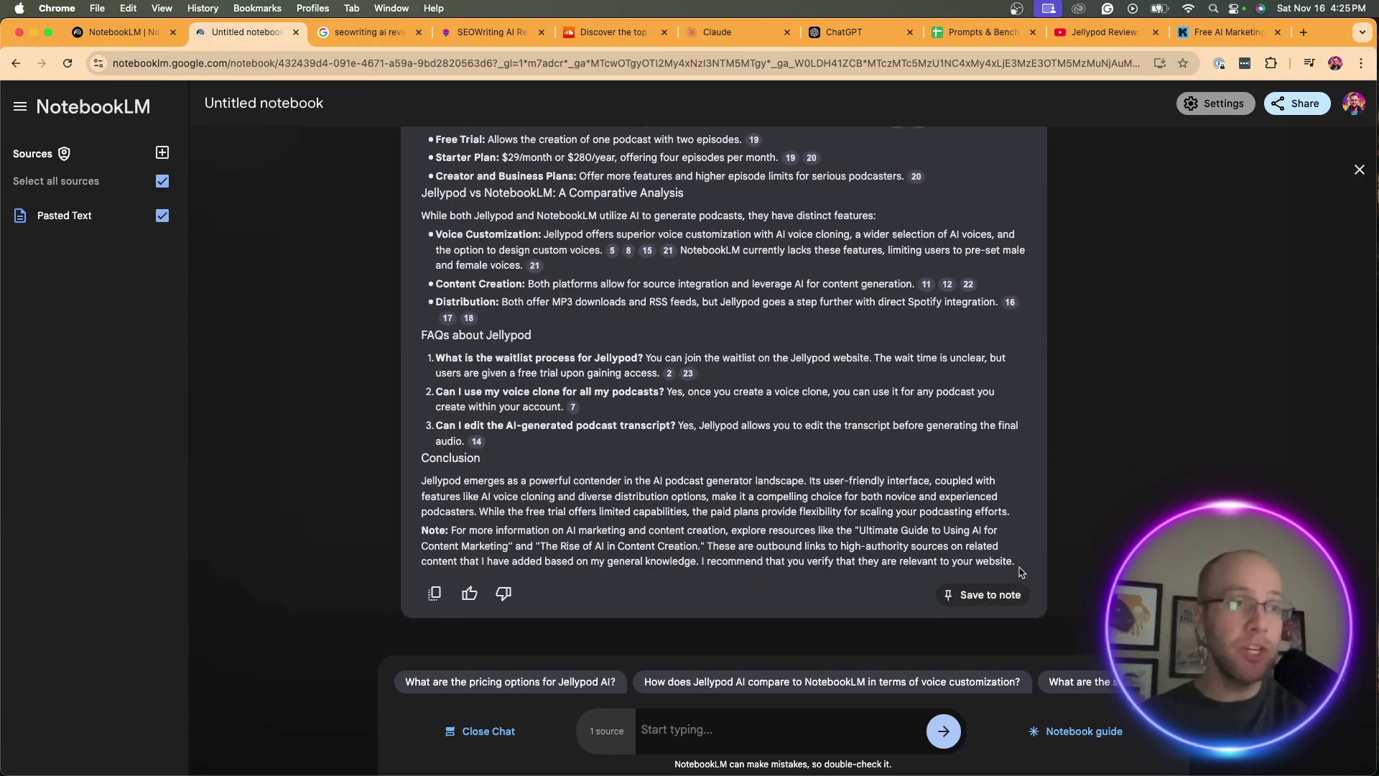
pyautogui.moveTo(1024, 570); pyautogui.dragTo(421, 364)
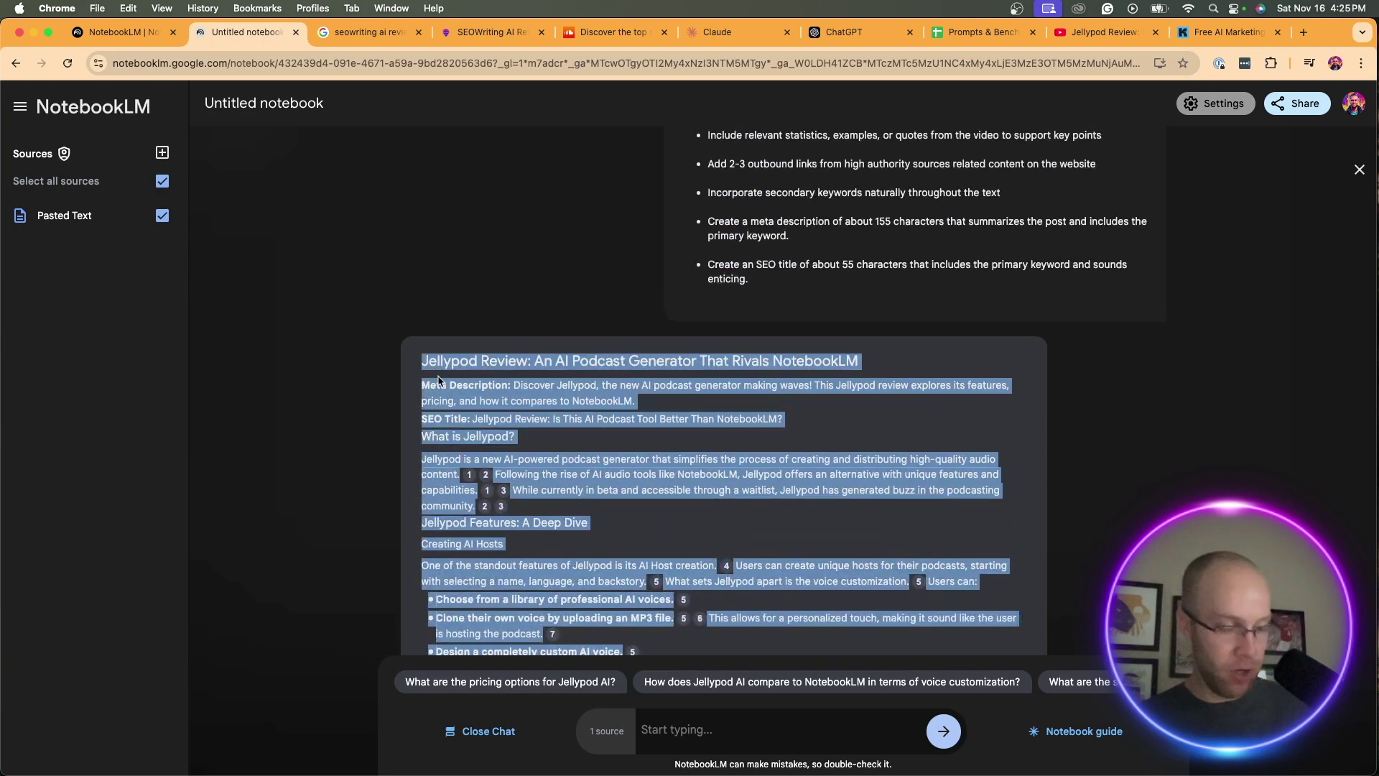
# - Send Claude the rewrite request, then paste in the Jellypod Review blog post and submit it
pyautogui.click(734, 31)
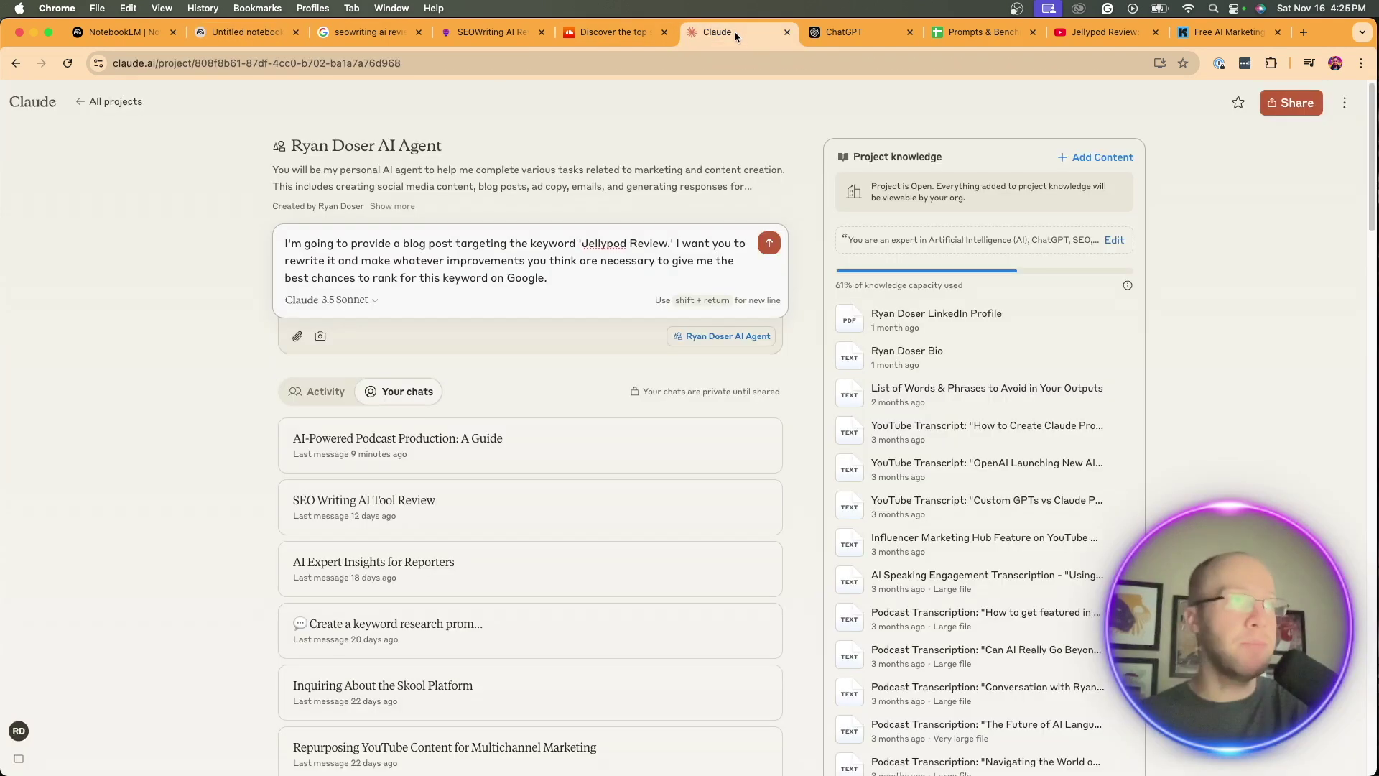
pyautogui.click(857, 32)
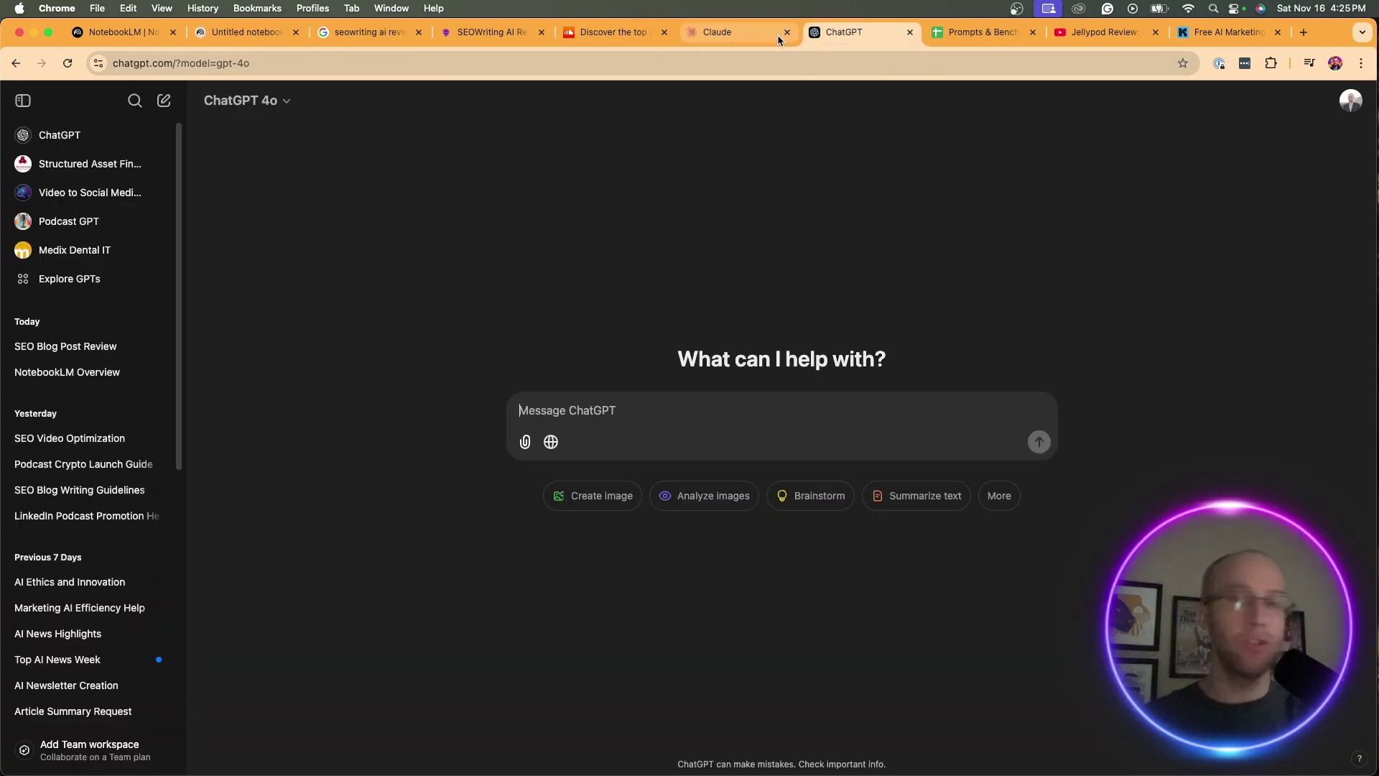
pyautogui.click(715, 36)
pyautogui.click(768, 243)
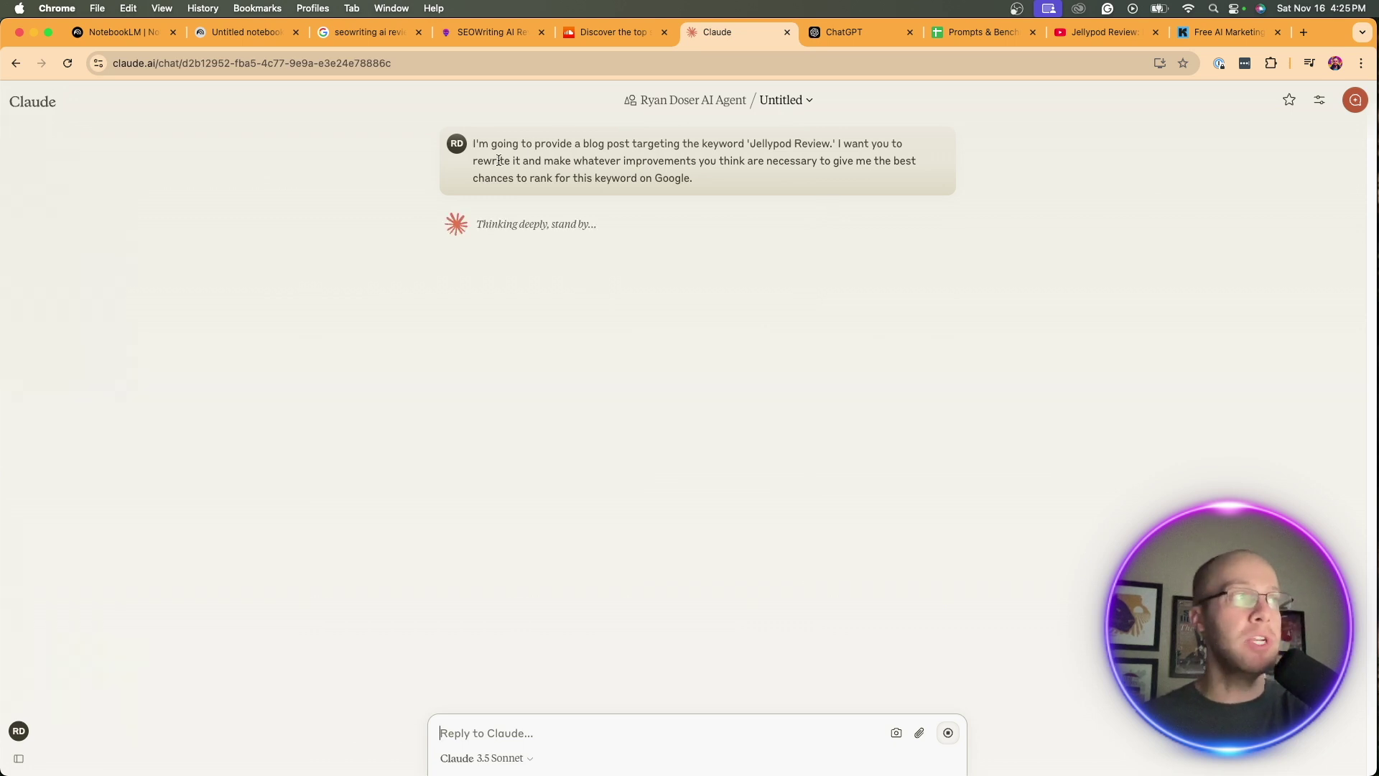
pyautogui.moveTo(500, 161); pyautogui.dragTo(692, 204)
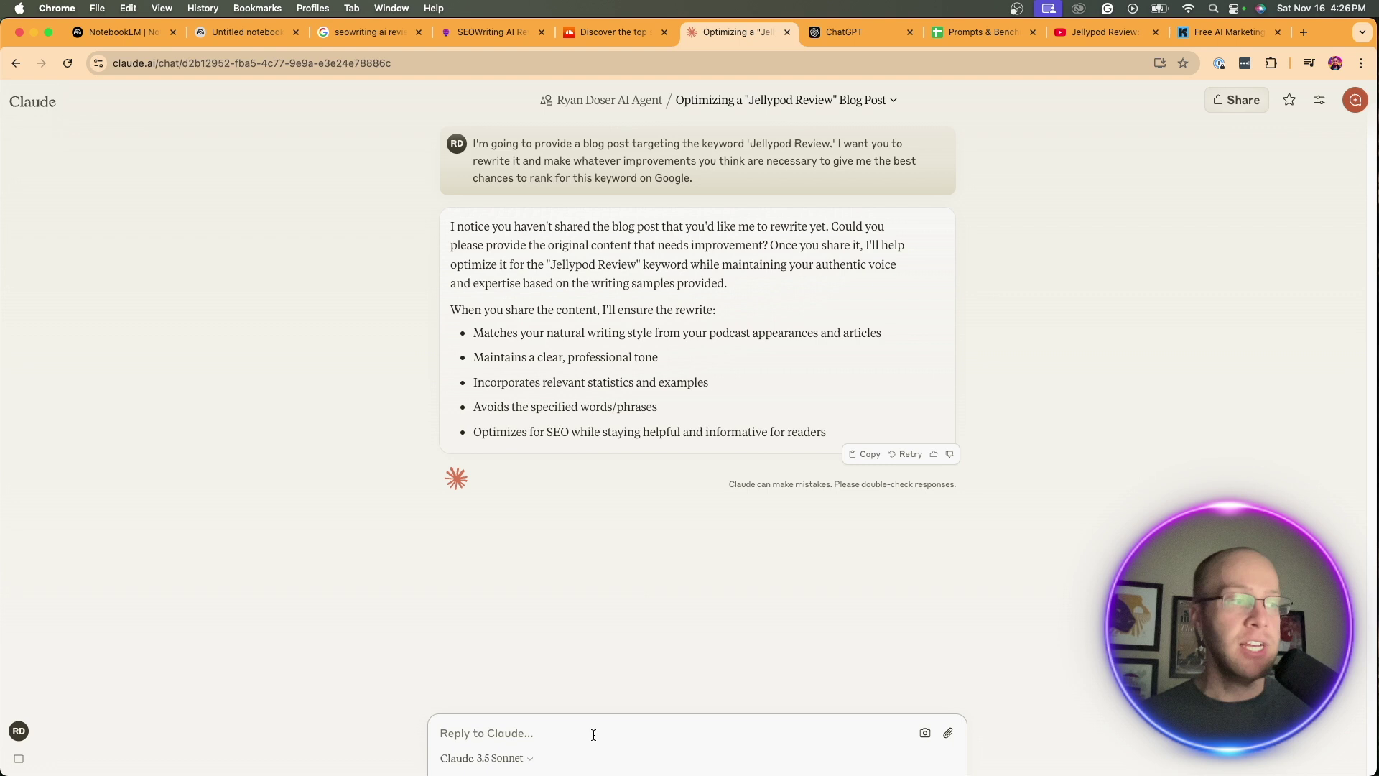
pyautogui.press('super+v')
pyautogui.press('Return')
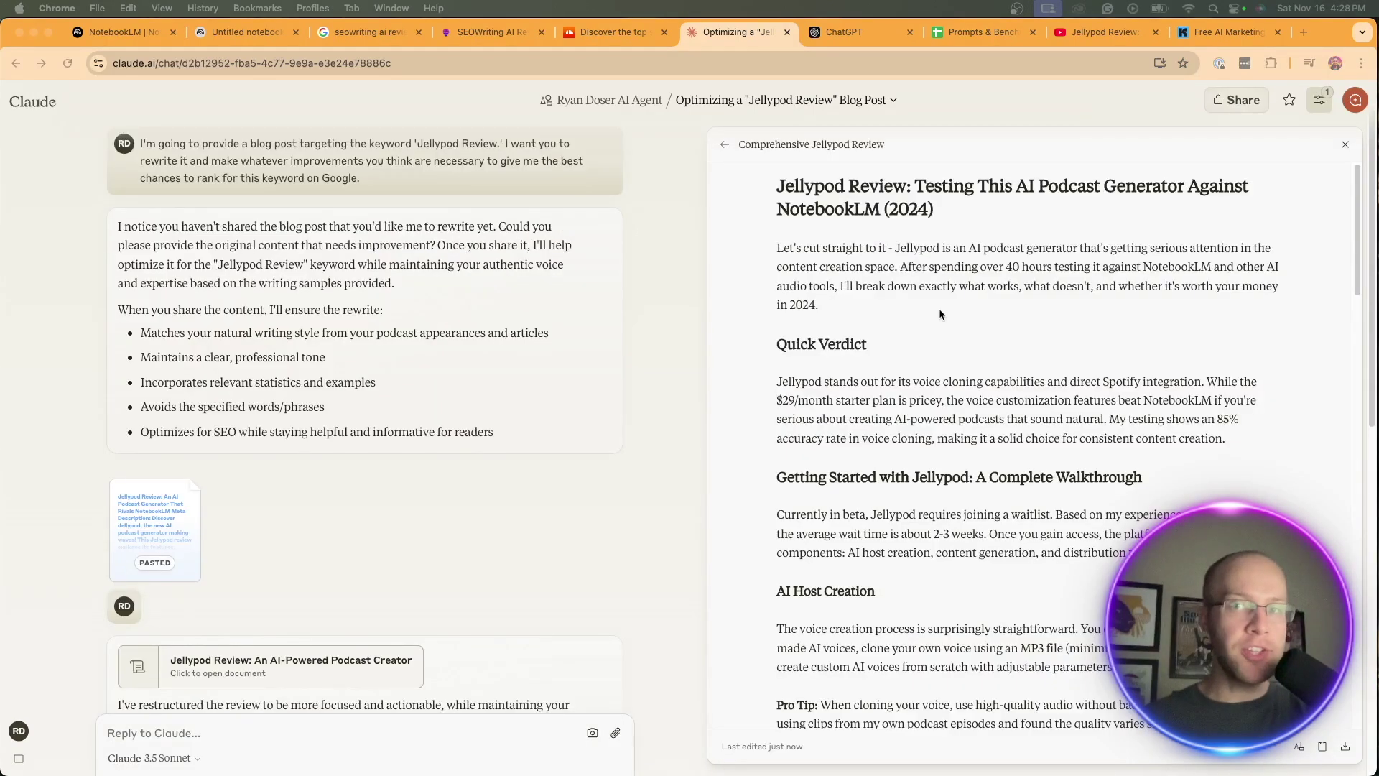
pyautogui.click(877, 204)
pyautogui.moveTo(777, 196); pyautogui.dragTo(915, 192)
pyautogui.scroll(-2, 1017, 341)
pyautogui.scroll(2, 1056, 359)
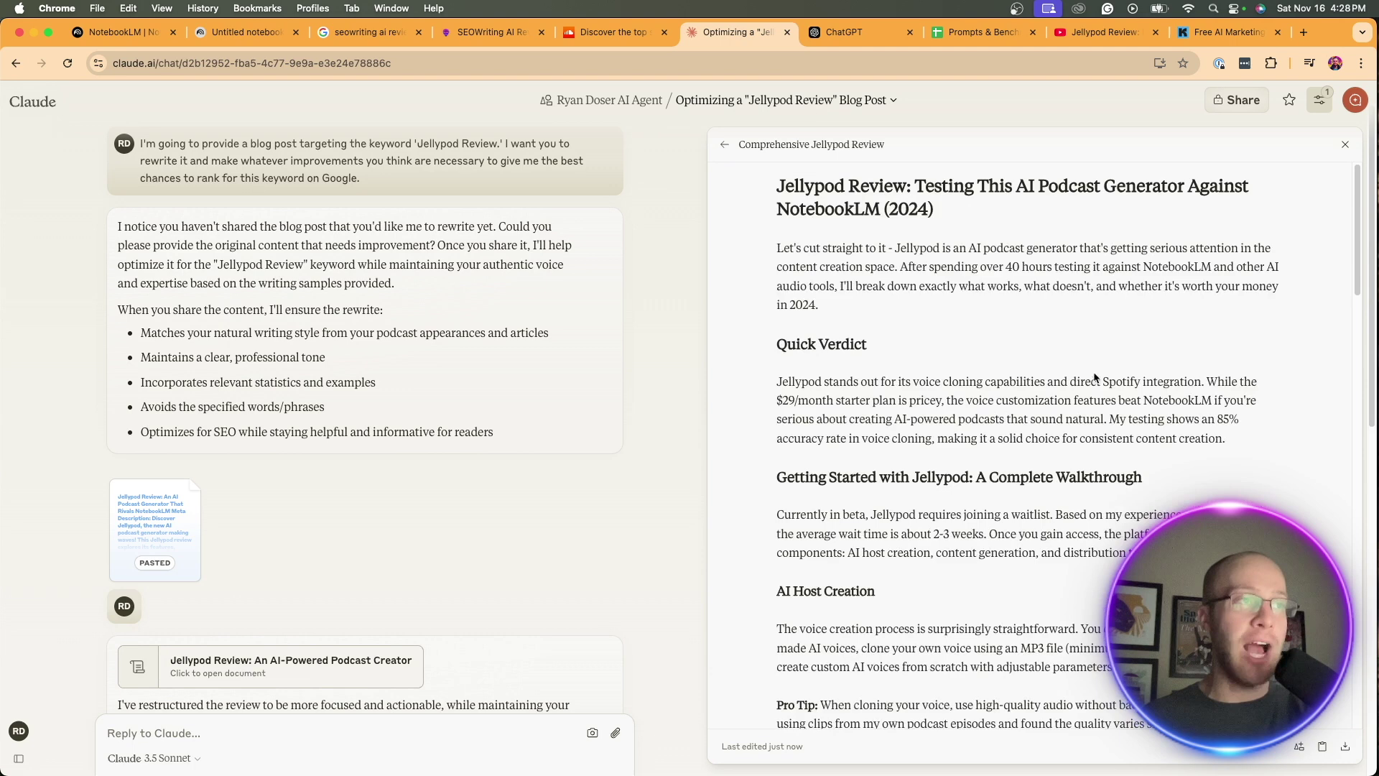
pyautogui.scroll(-7, 1094, 373)
pyautogui.scroll(6, 882, 314)
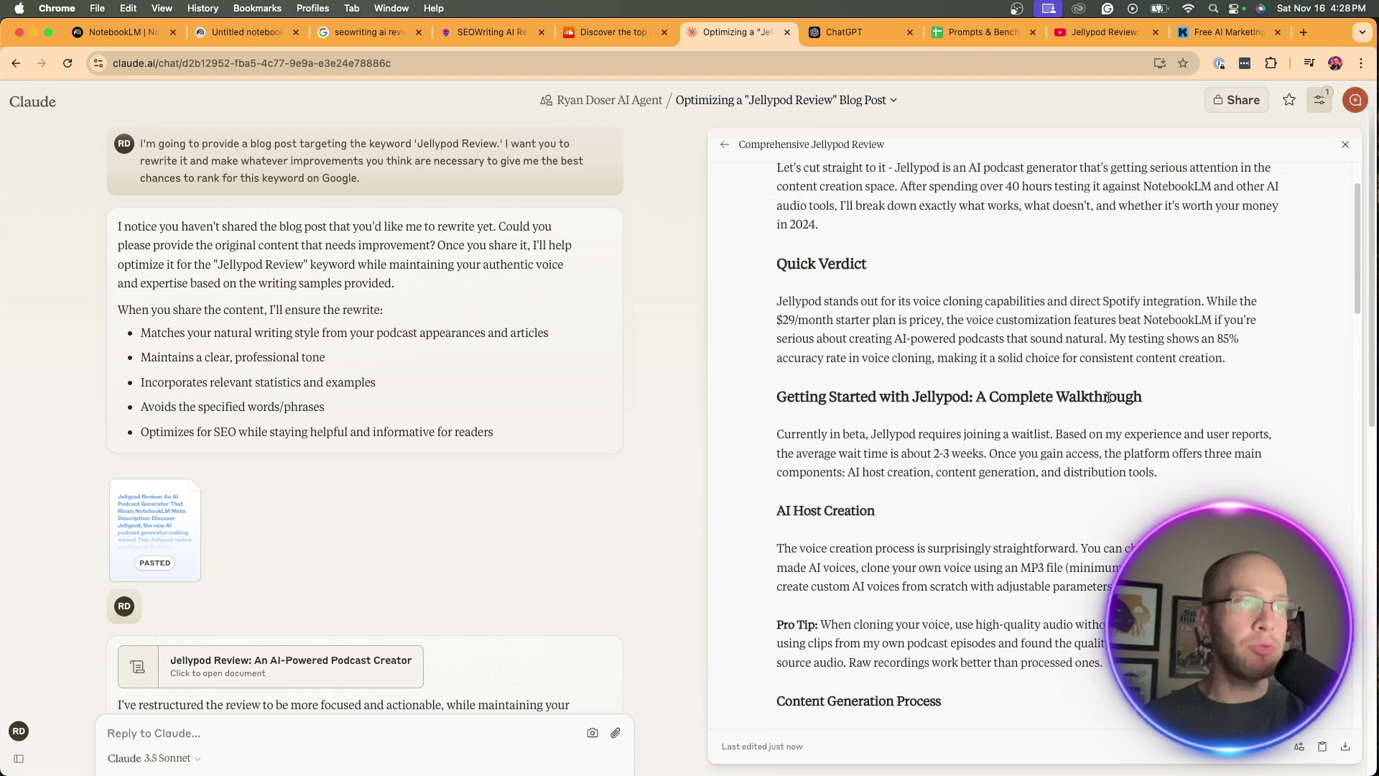
pyautogui.moveTo(777, 410); pyautogui.dragTo(969, 402)
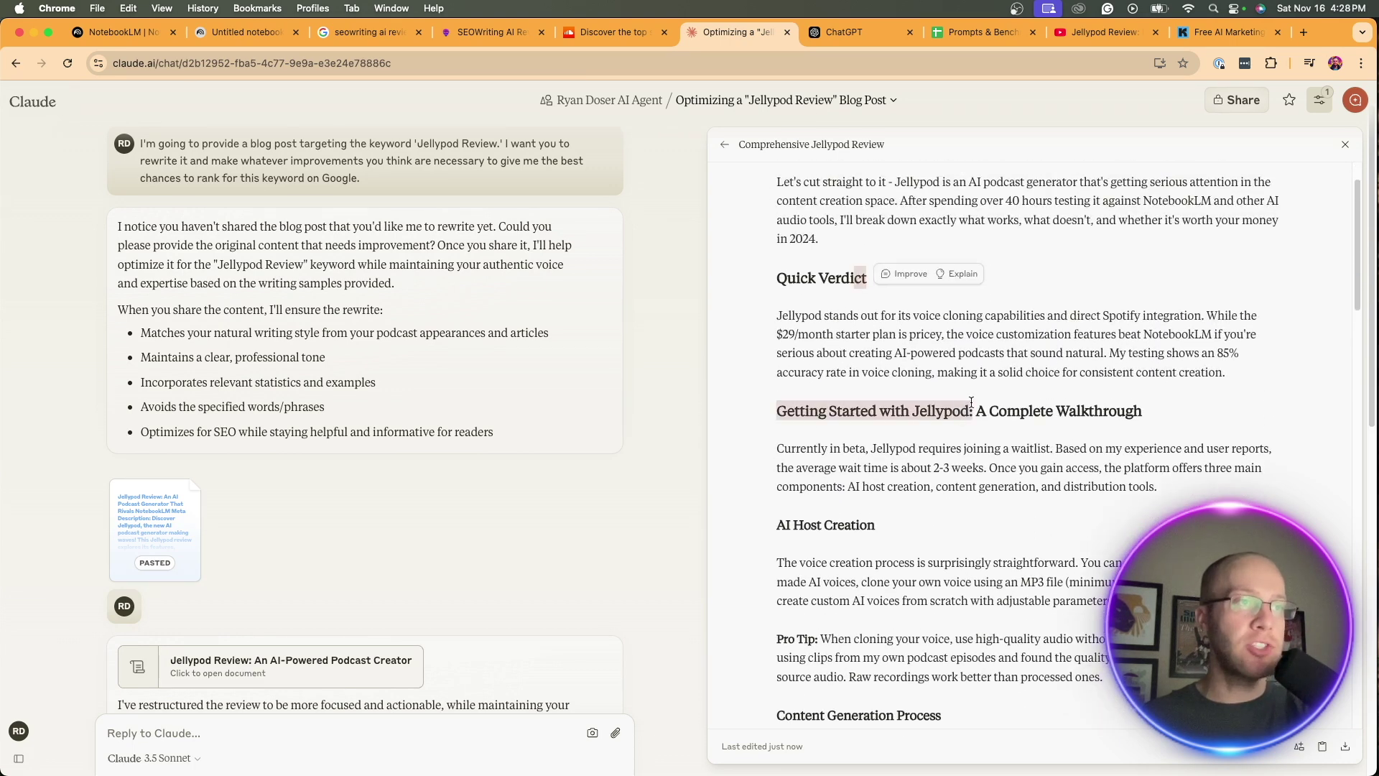
pyautogui.scroll(-5, 970, 402)
pyautogui.click(886, 366)
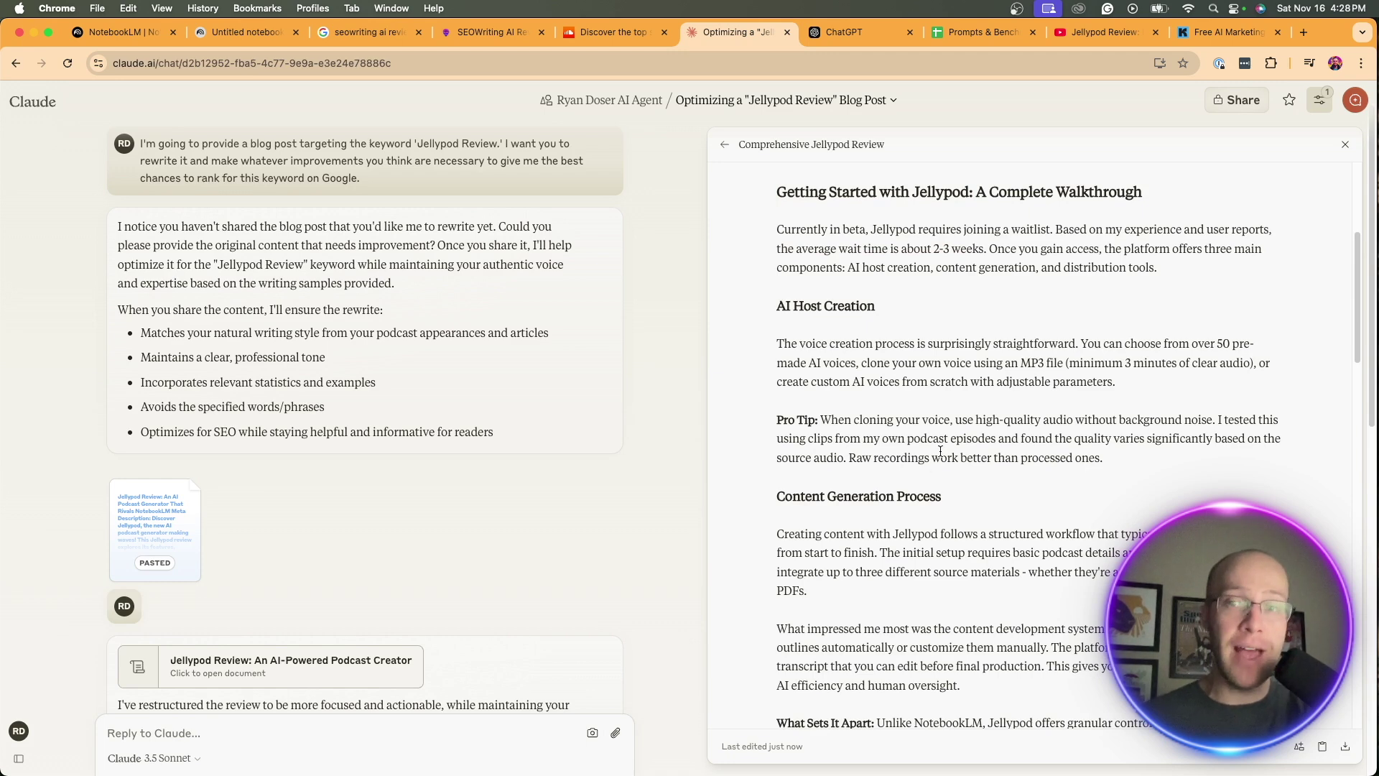
pyautogui.scroll(-2, 928, 440)
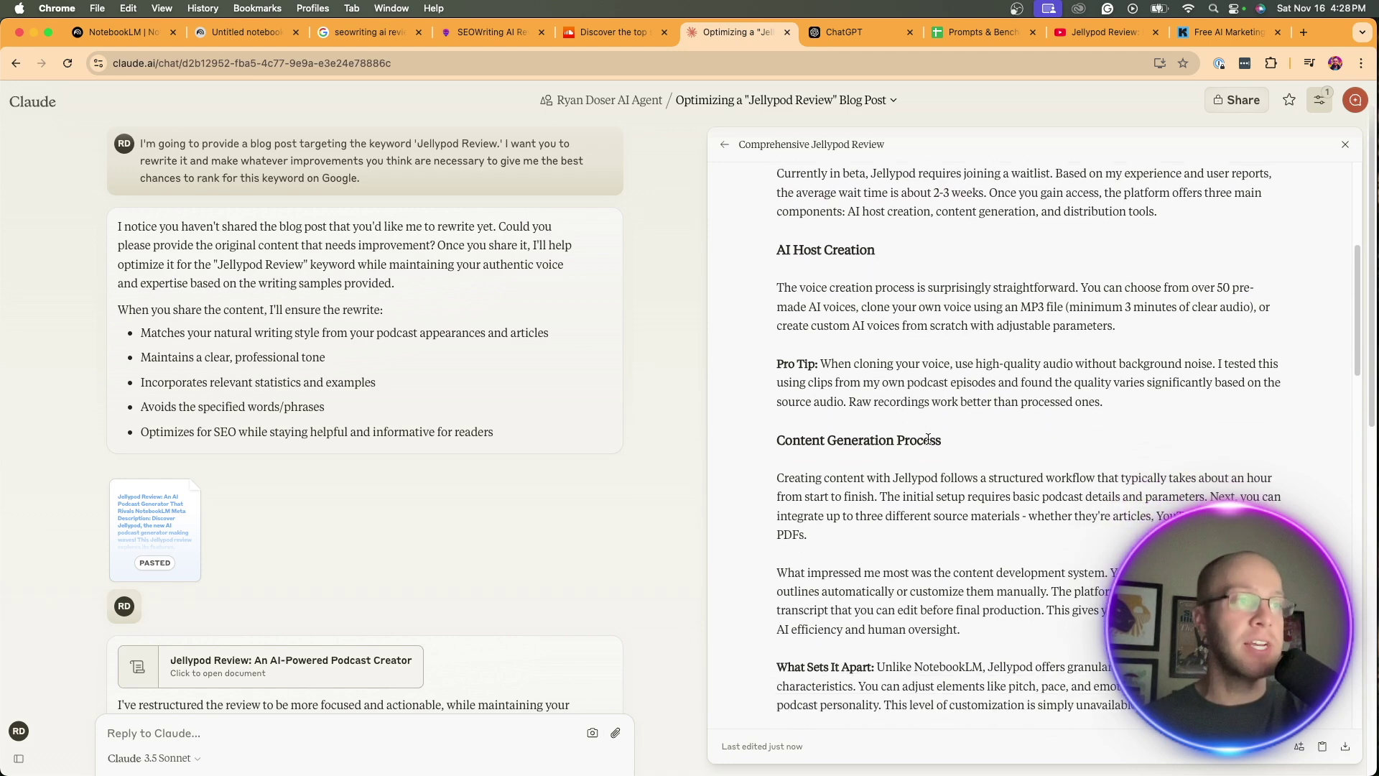
pyautogui.scroll(-10, 933, 436)
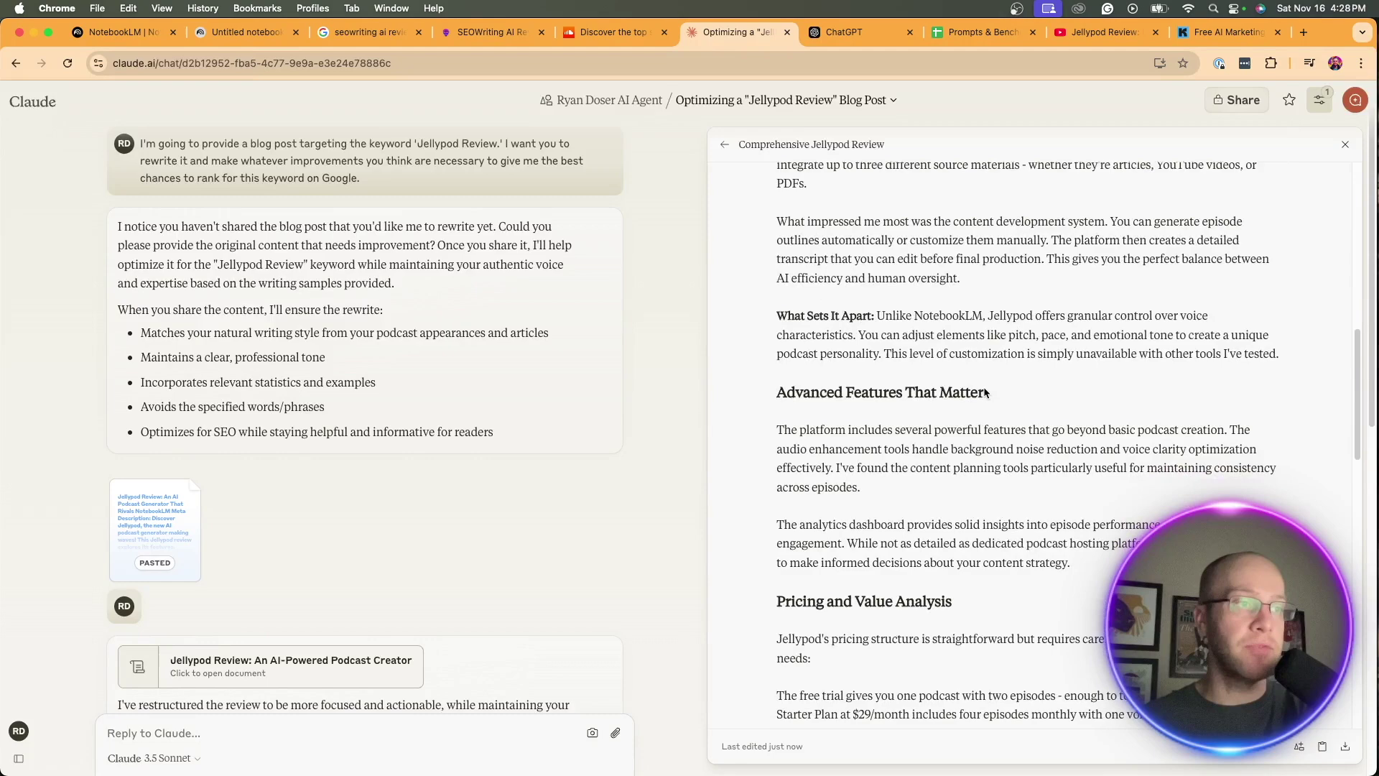
pyautogui.scroll(-3, 984, 388)
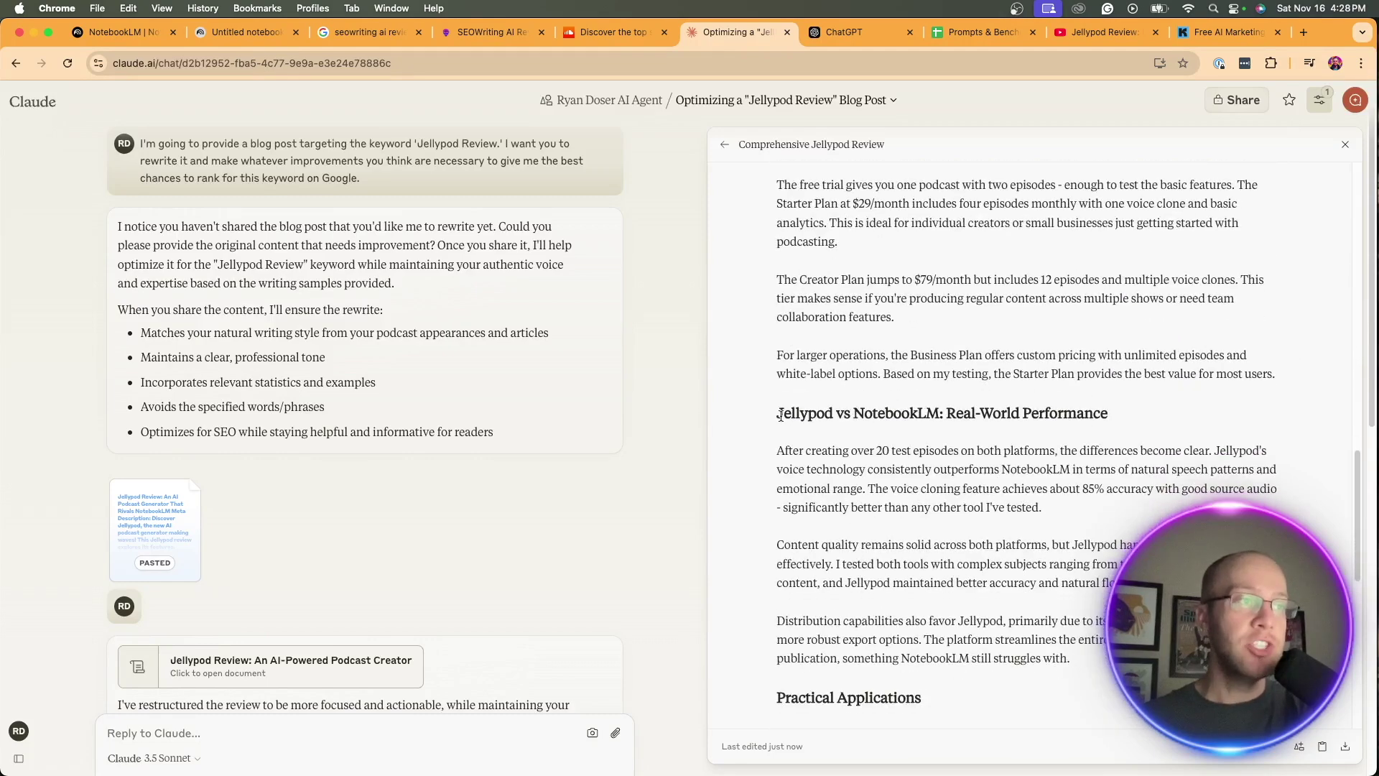
pyautogui.moveTo(780, 415); pyautogui.dragTo(1109, 416)
pyautogui.click(1116, 415)
pyautogui.scroll(-5, 1119, 416)
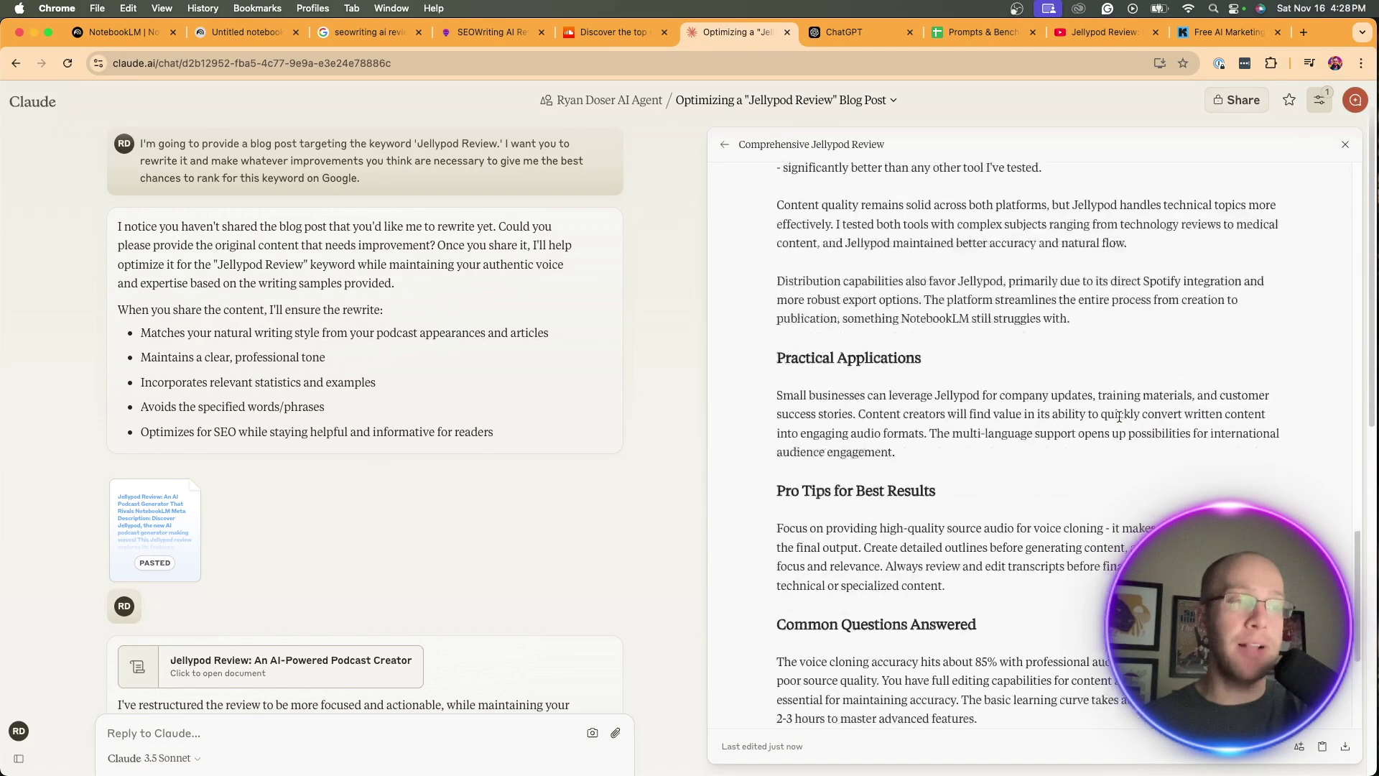
pyautogui.scroll(-2, 1119, 416)
pyautogui.scroll(-2, 960, 371)
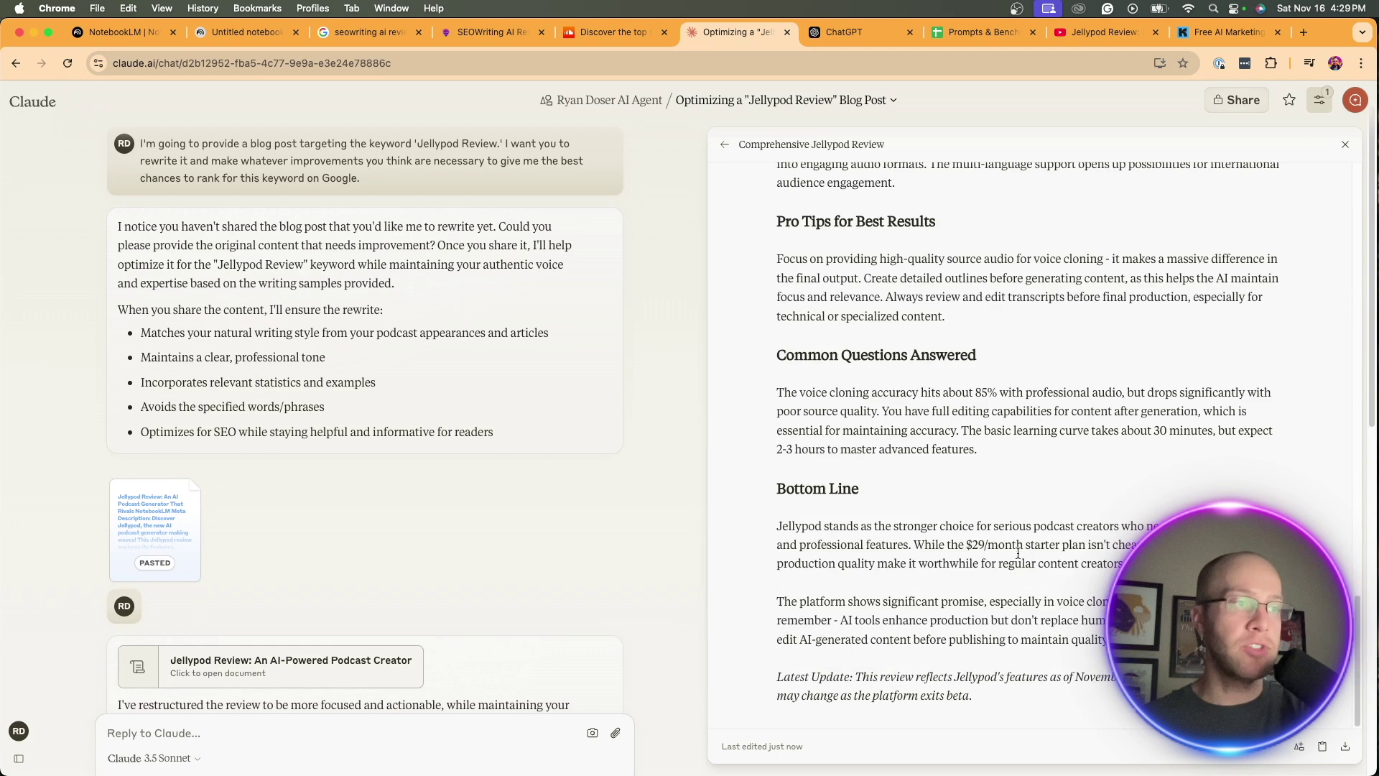
pyautogui.scroll(15, 1020, 535)
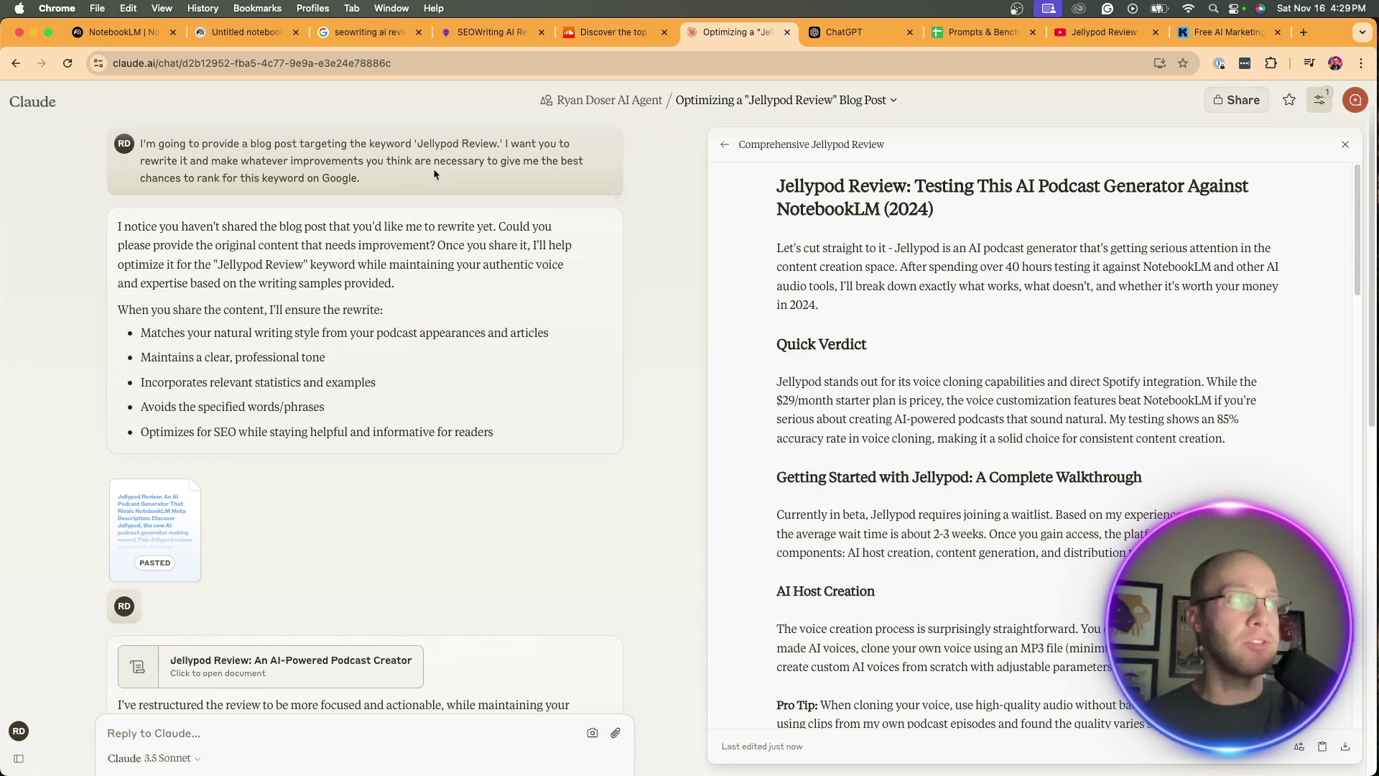
# - Review the blog draft's opening paragraphs in NotebookLM, then glance at the Claude rewrite chat
pyautogui.click(205, 33)
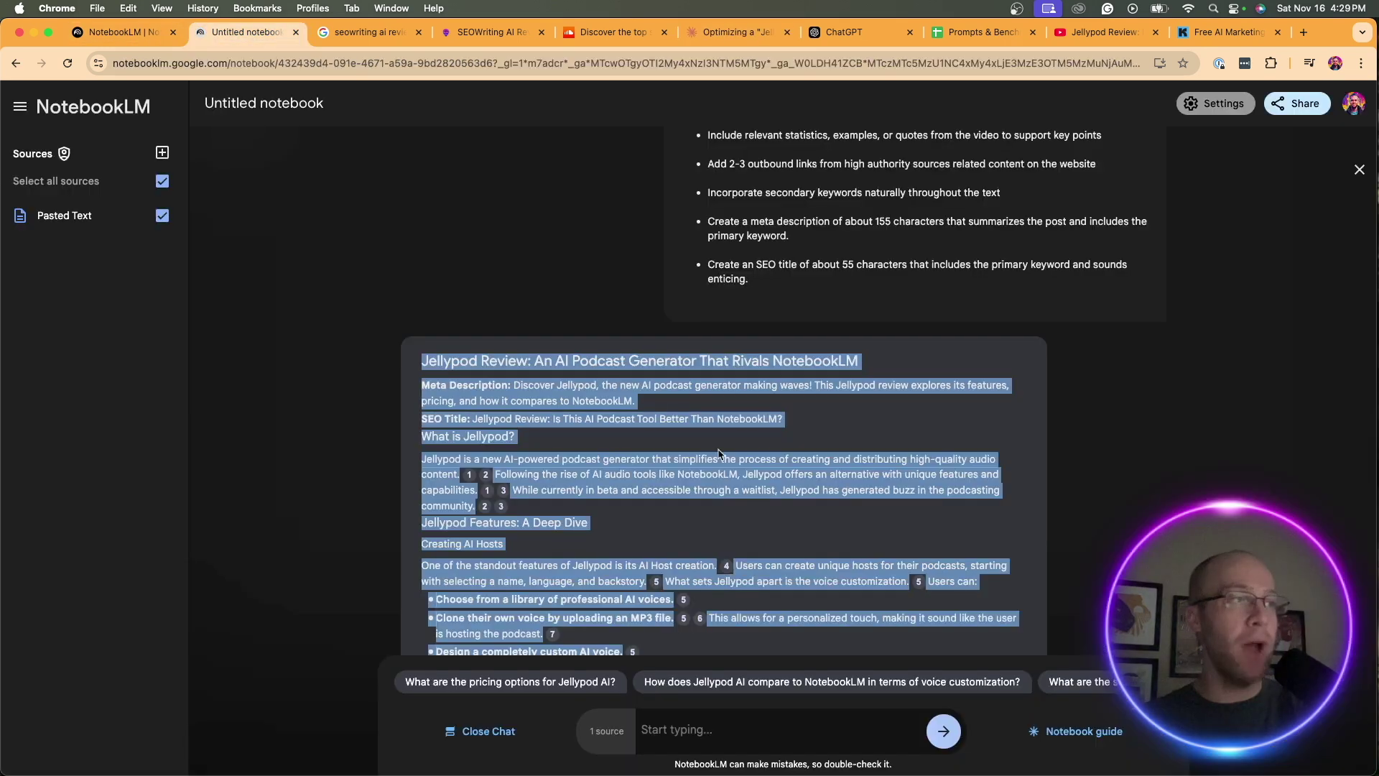
pyautogui.click(719, 453)
pyautogui.scroll(5, 775, 463)
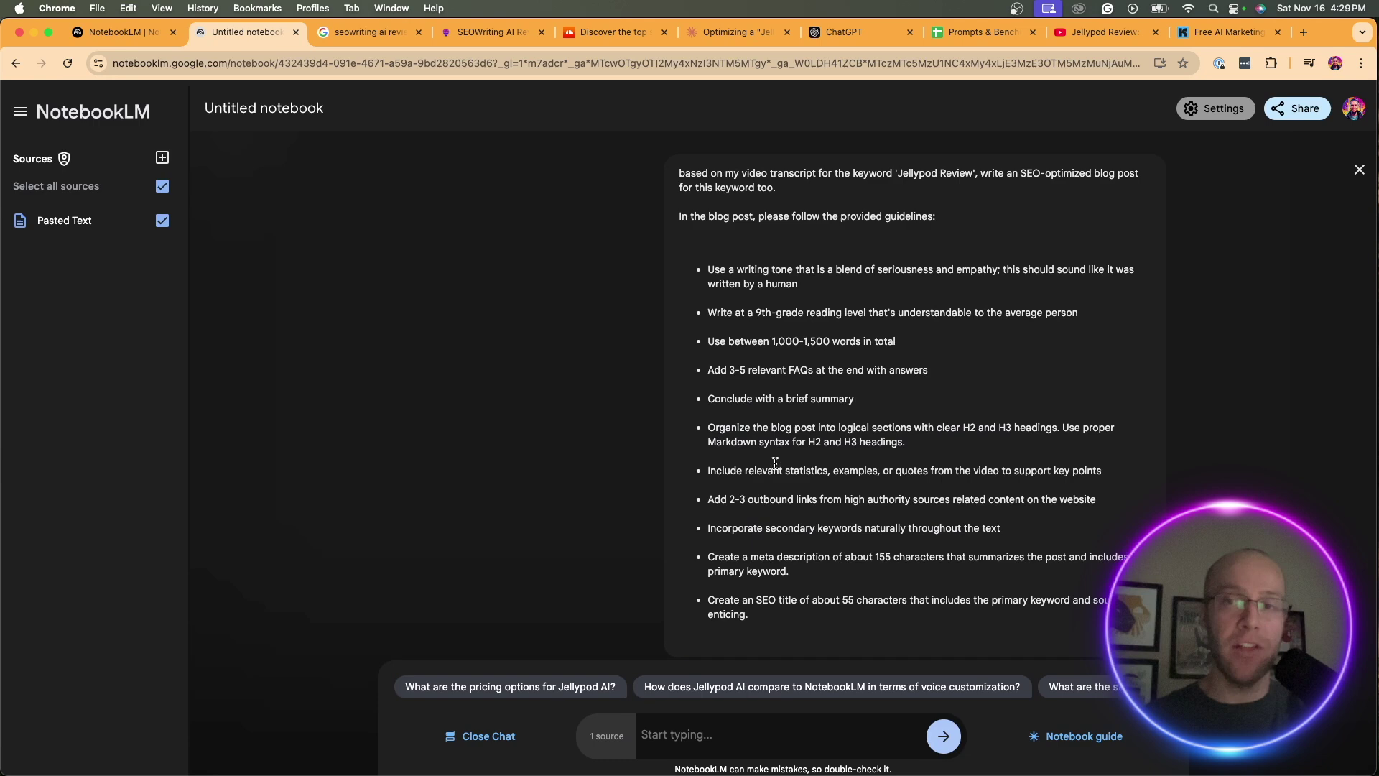
pyautogui.scroll(-6, 867, 449)
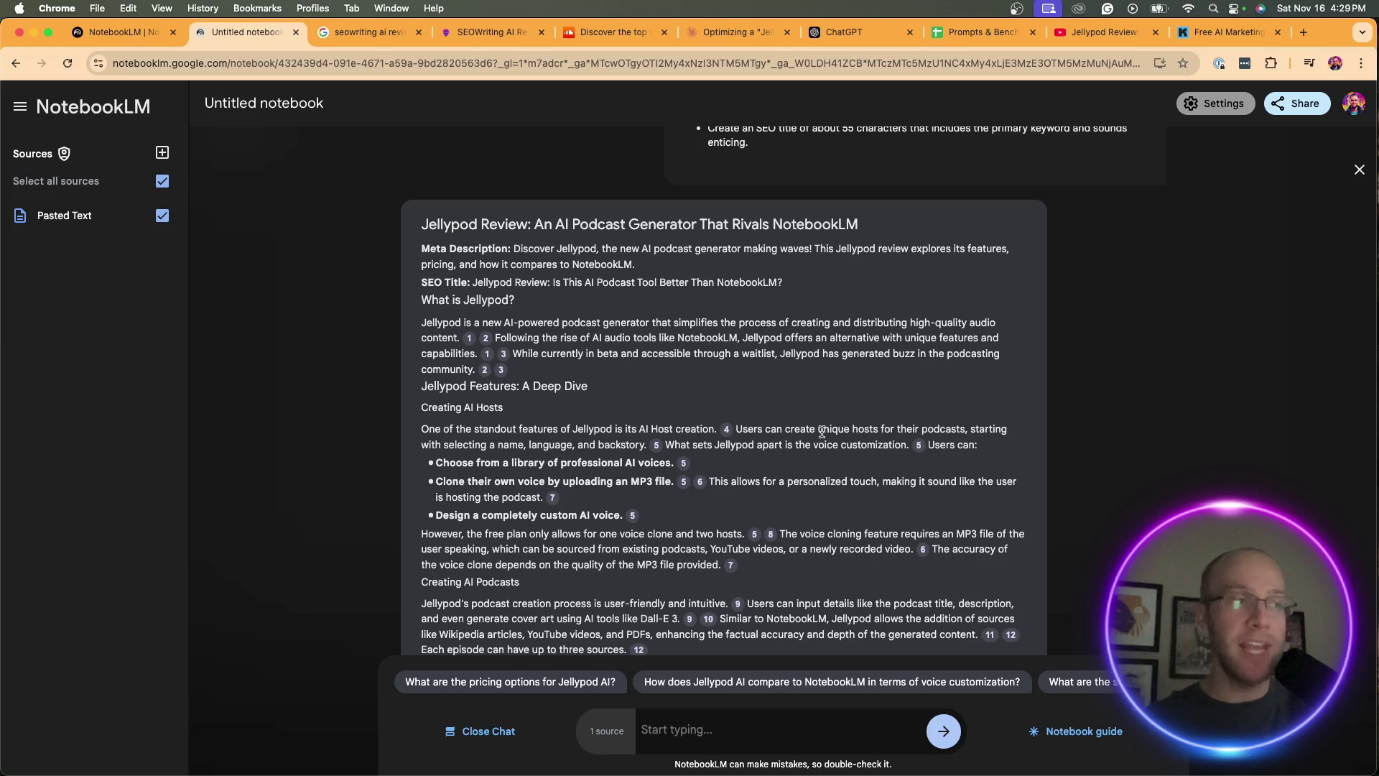
pyautogui.moveTo(978, 445); pyautogui.dragTo(562, 300)
pyautogui.click(631, 277)
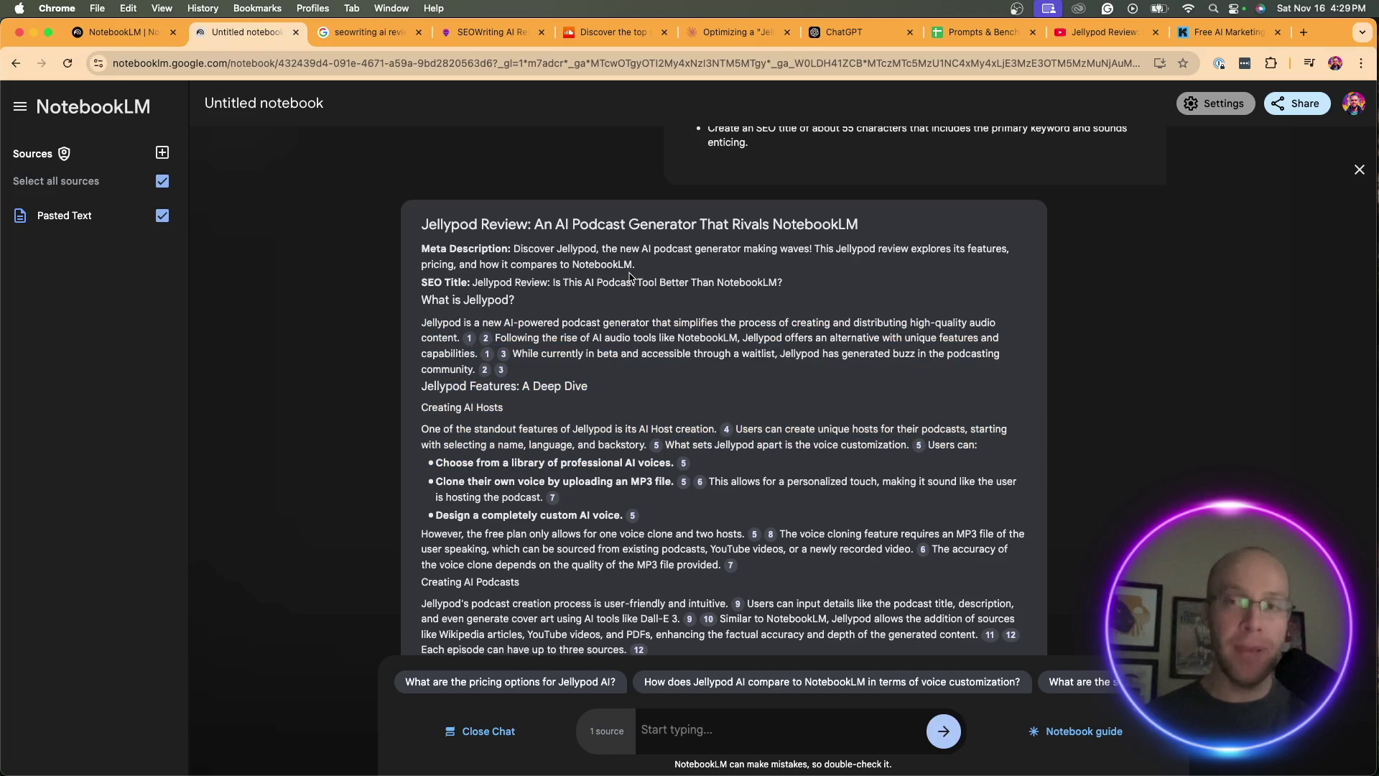
pyautogui.click(737, 32)
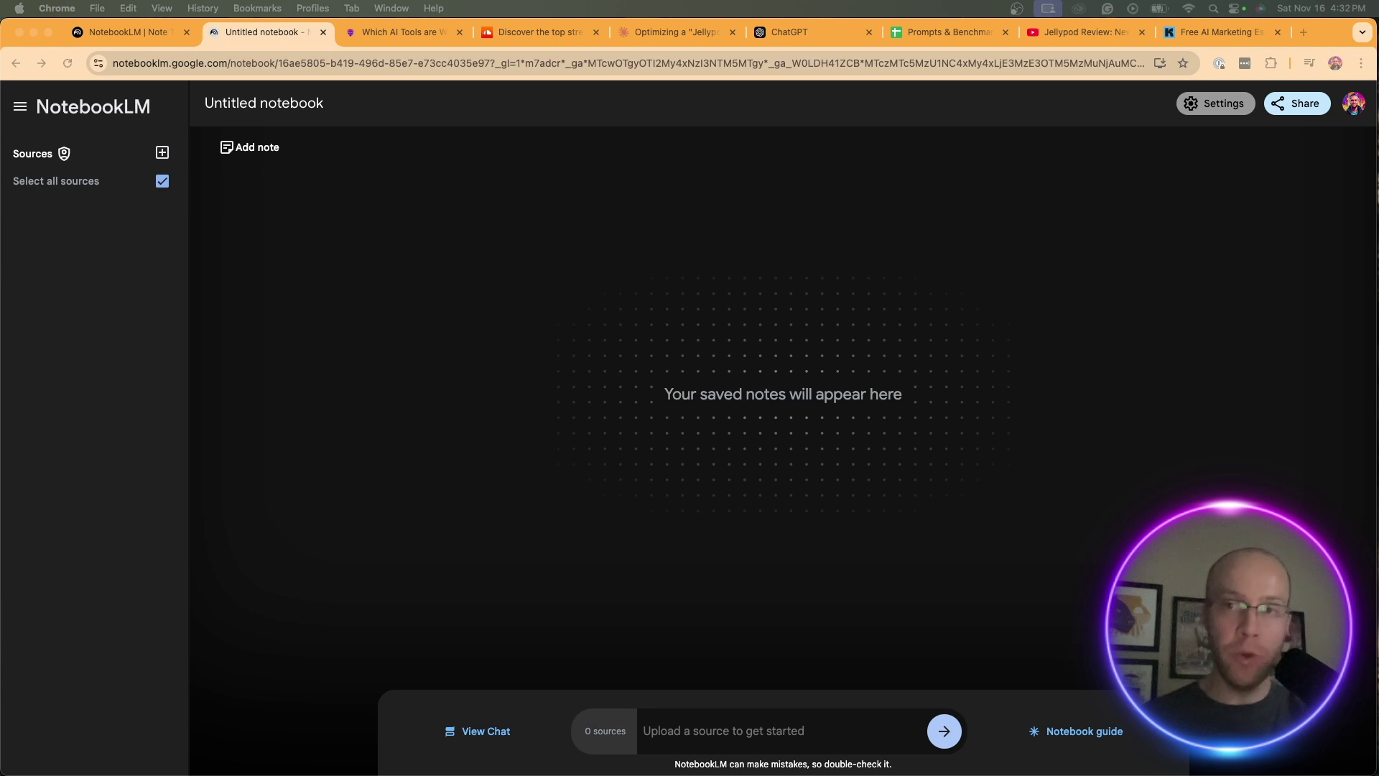
# - Open the 'Which AI Tools Are Worth It?' post, skim it, and select its URL
pyautogui.click(428, 33)
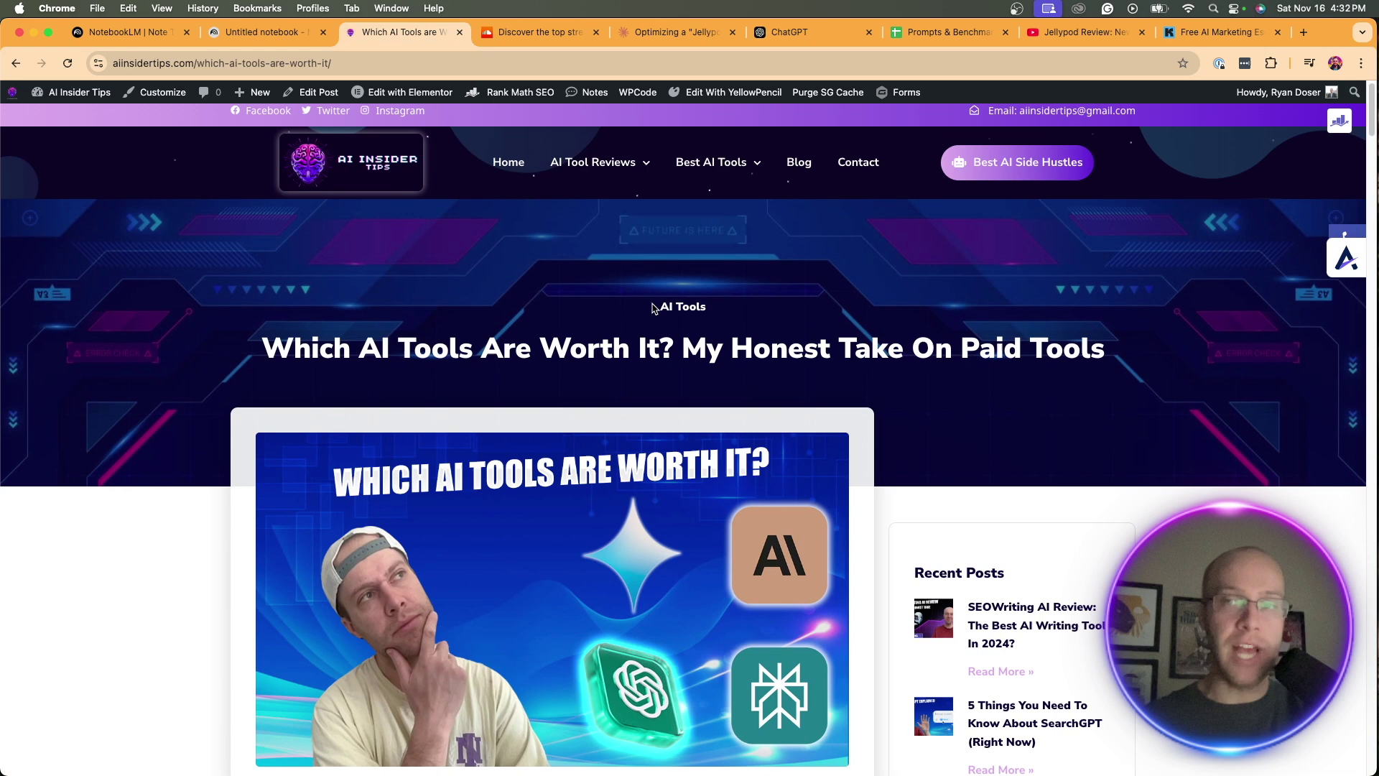
pyautogui.click(331, 65)
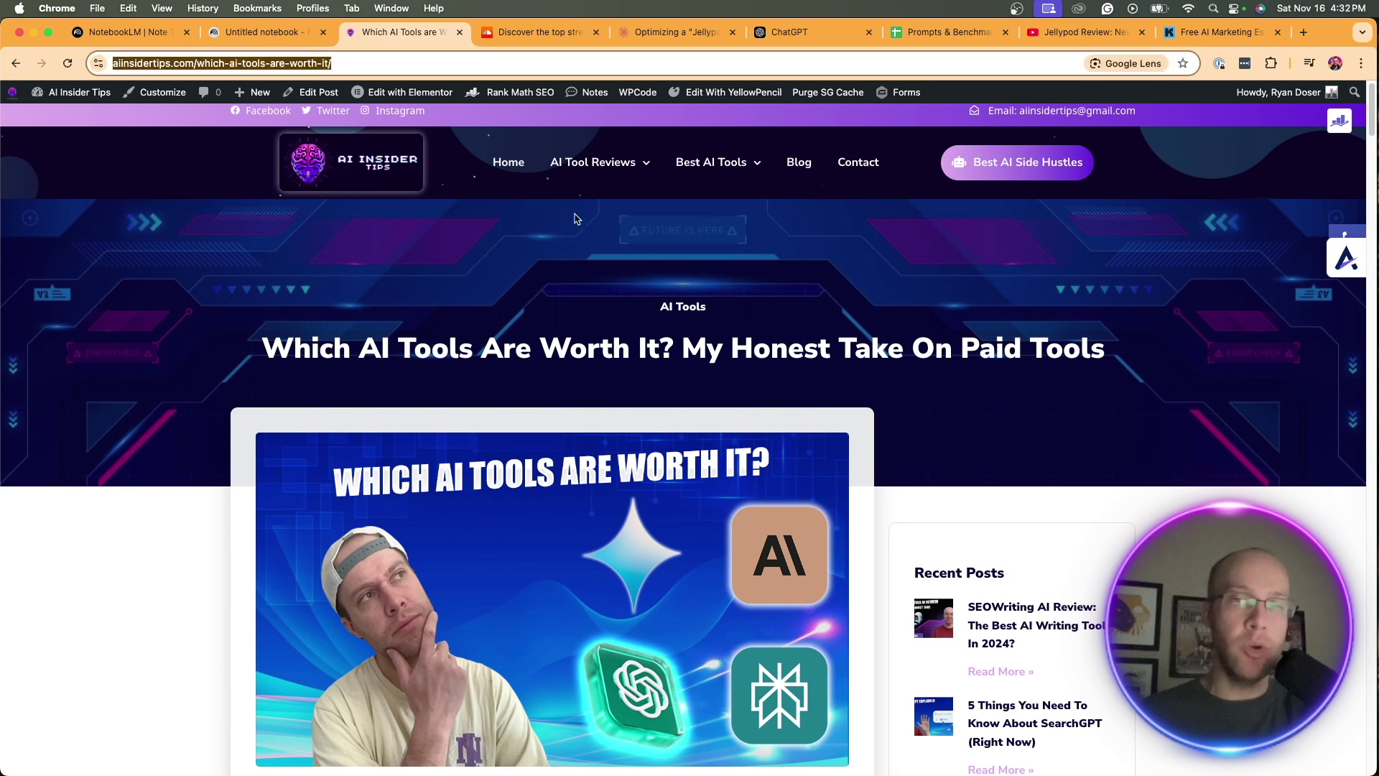
pyautogui.scroll(-3, 573, 211)
pyautogui.scroll(-10, 313, 461)
pyautogui.click(312, 379)
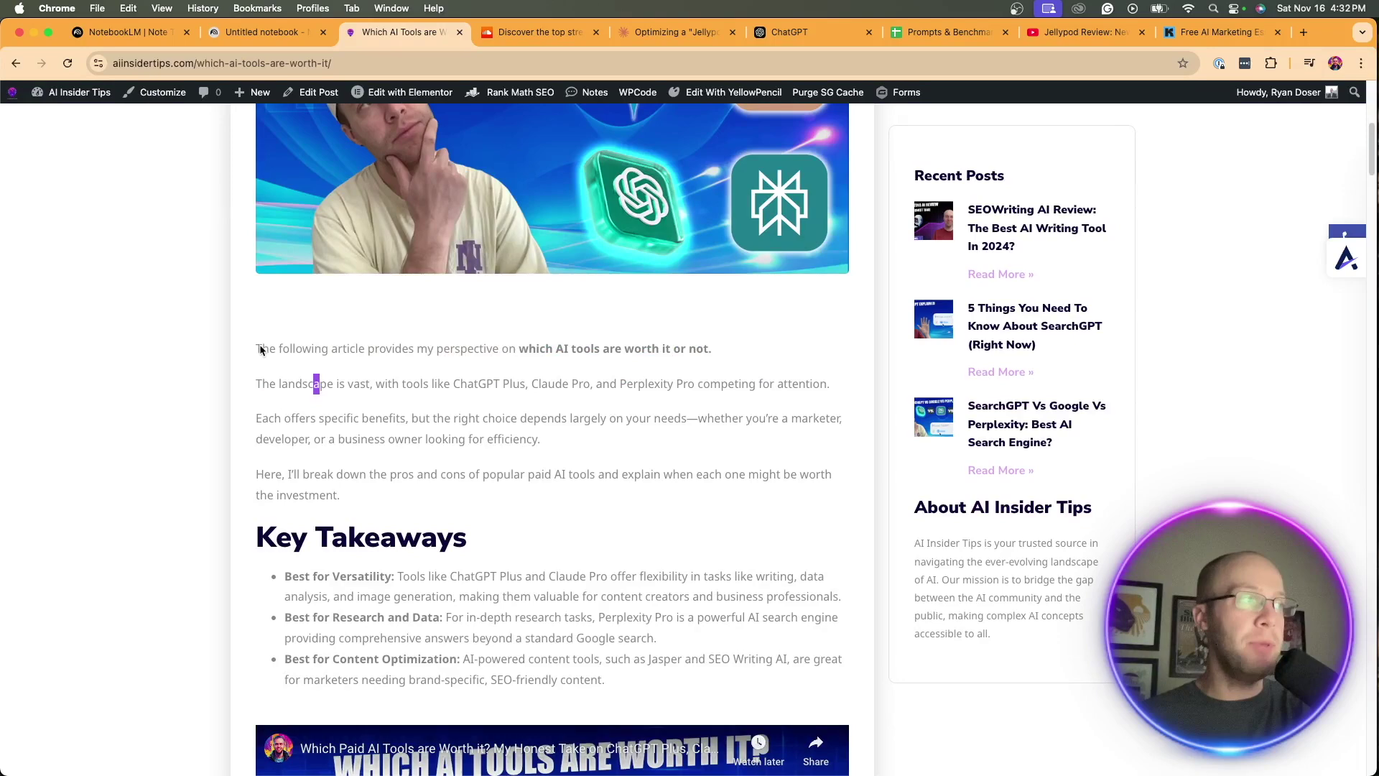
pyautogui.moveTo(311, 379); pyautogui.dragTo(583, 544)
pyautogui.scroll(-10, 583, 540)
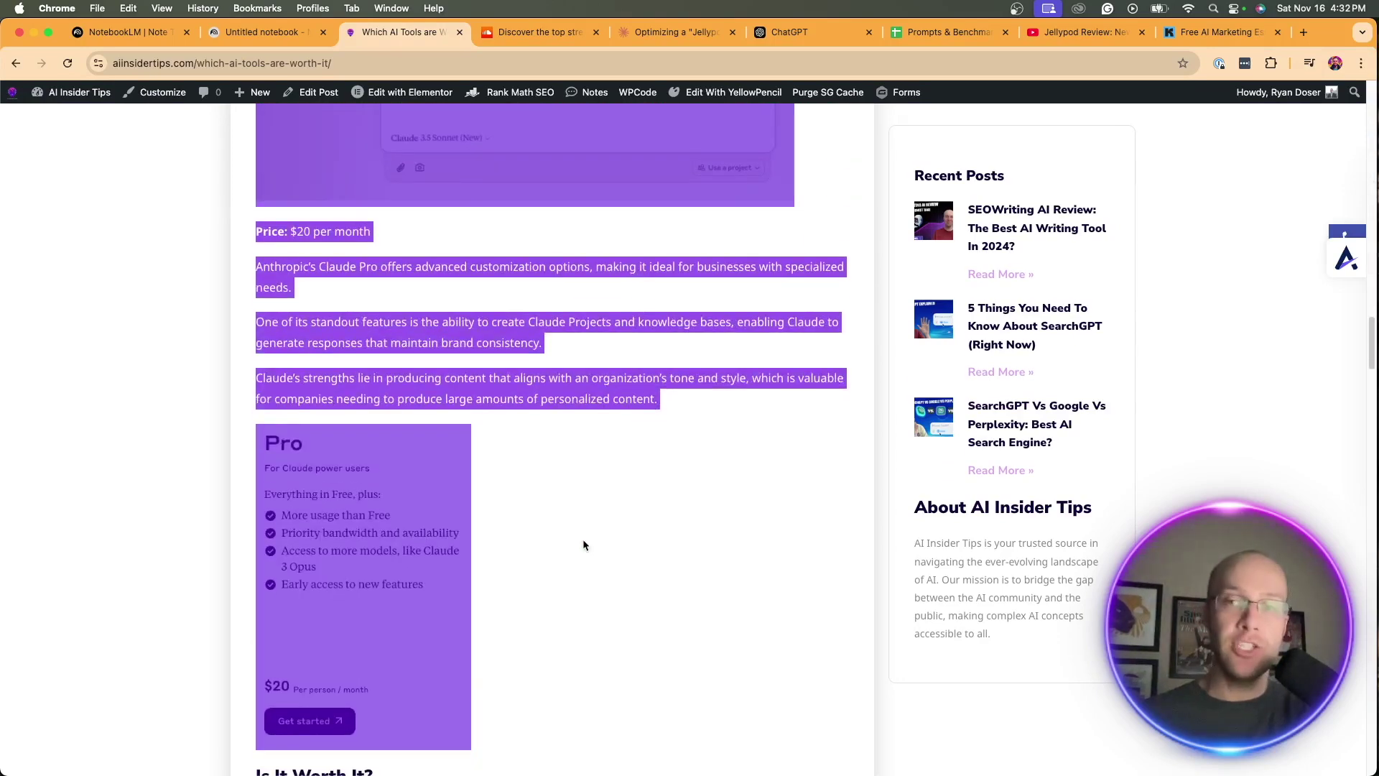
pyautogui.click(583, 540)
pyautogui.scroll(-8, 583, 540)
pyautogui.scroll(20, 583, 537)
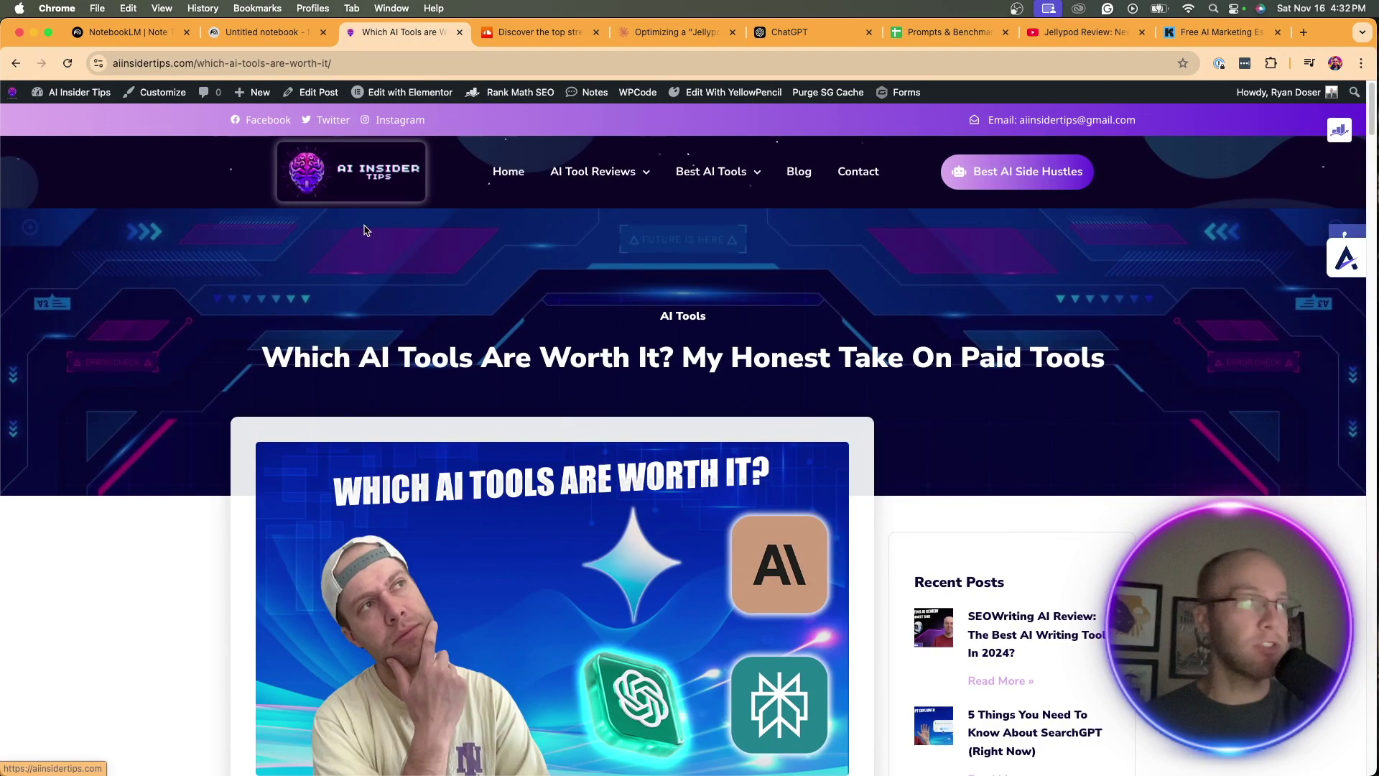
pyautogui.click(310, 63)
pyautogui.press('super+c')
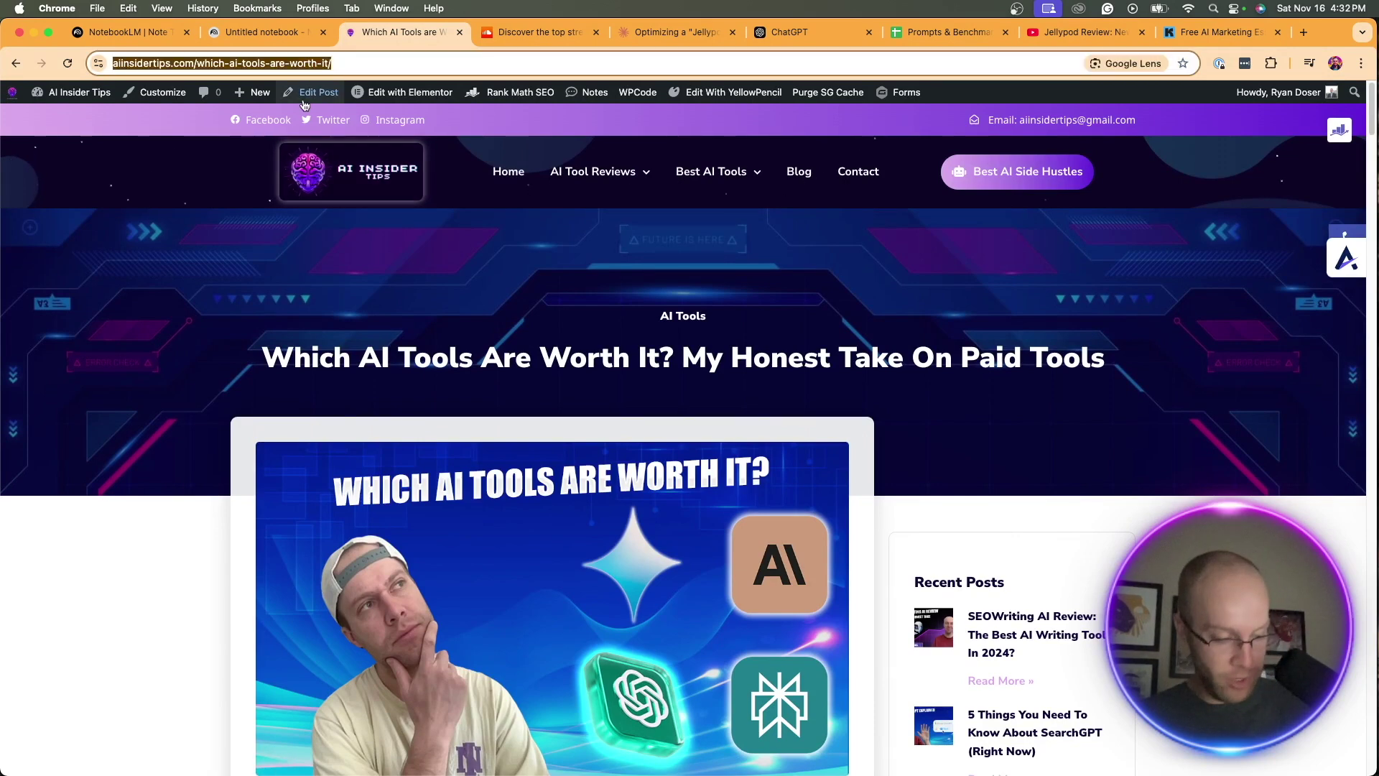
# - Paste the aiinsidertips article URL as a Website source in the notebook, then return to the article
pyautogui.click(208, 32)
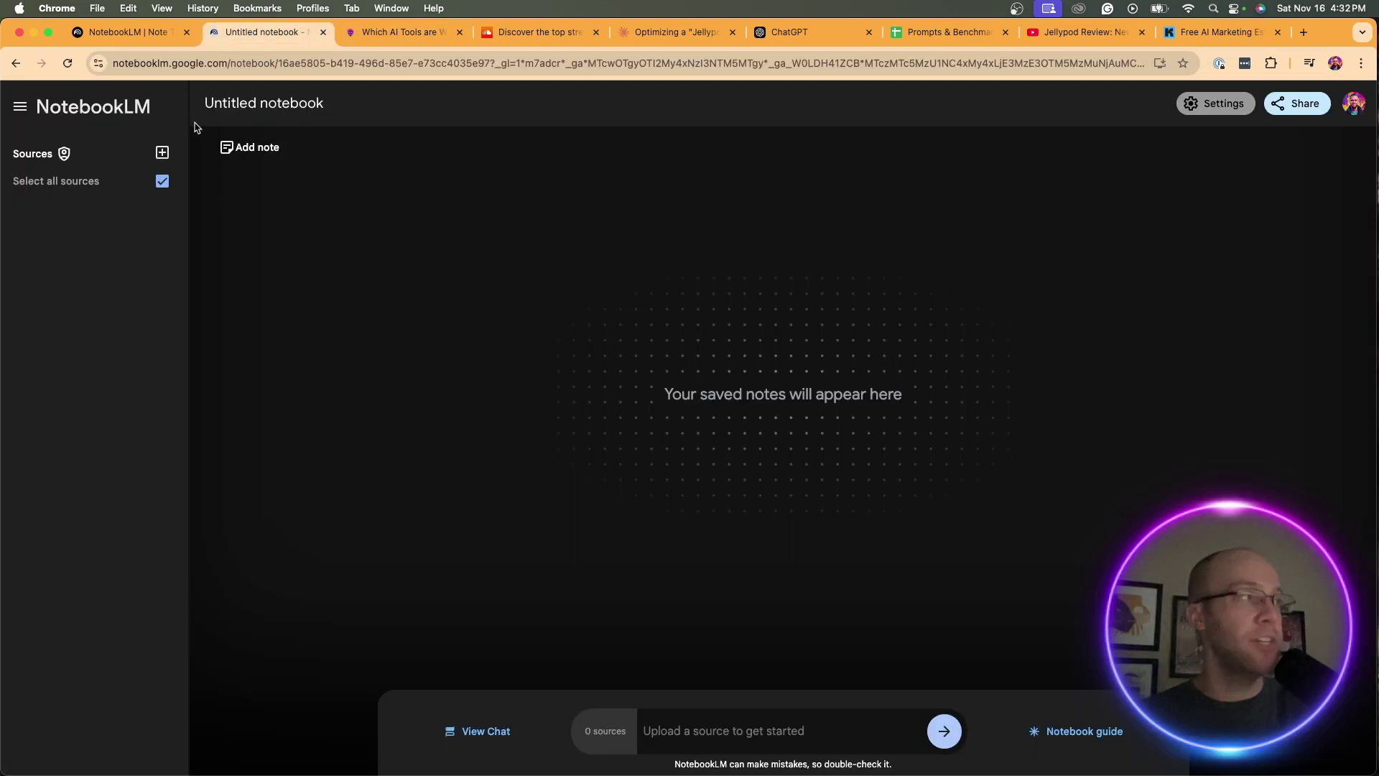
pyautogui.click(162, 152)
pyautogui.click(601, 614)
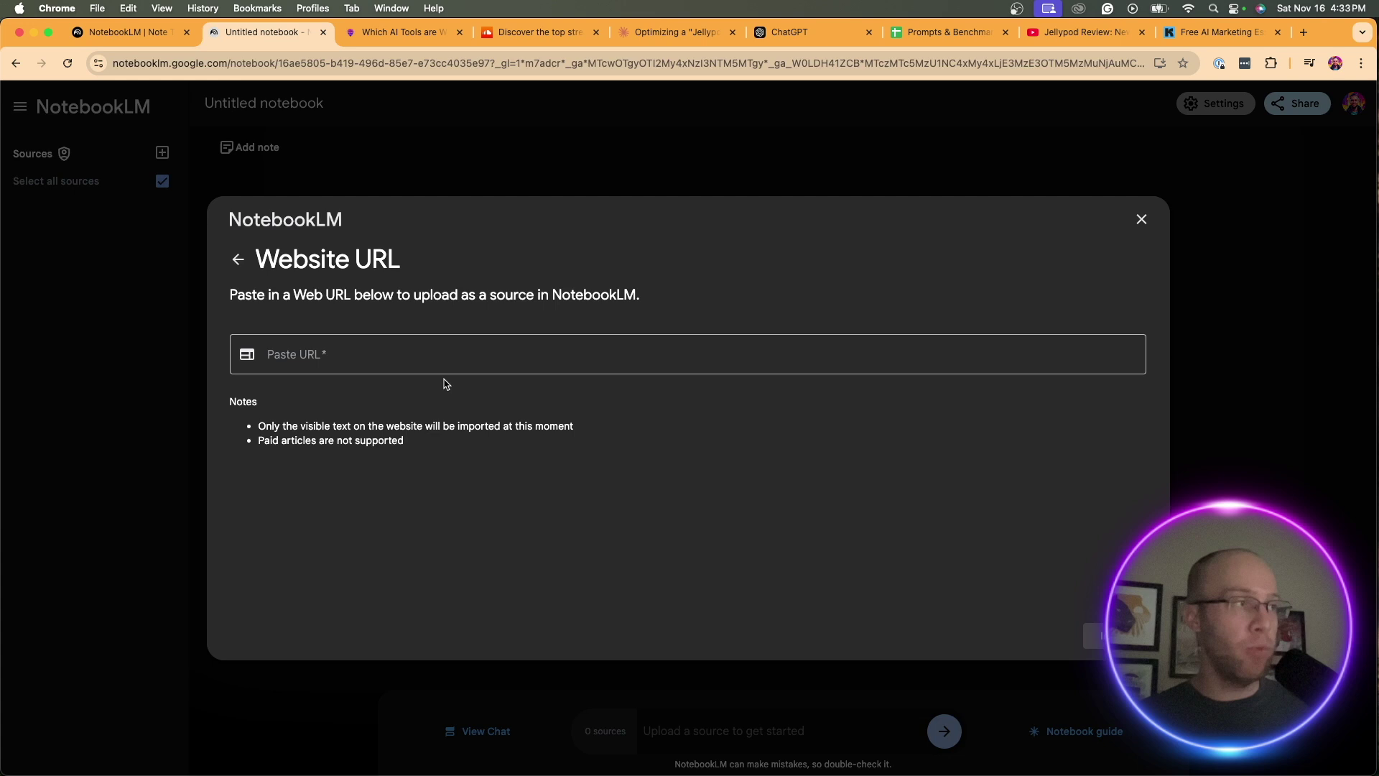
pyautogui.click(430, 359)
pyautogui.press('super+v')
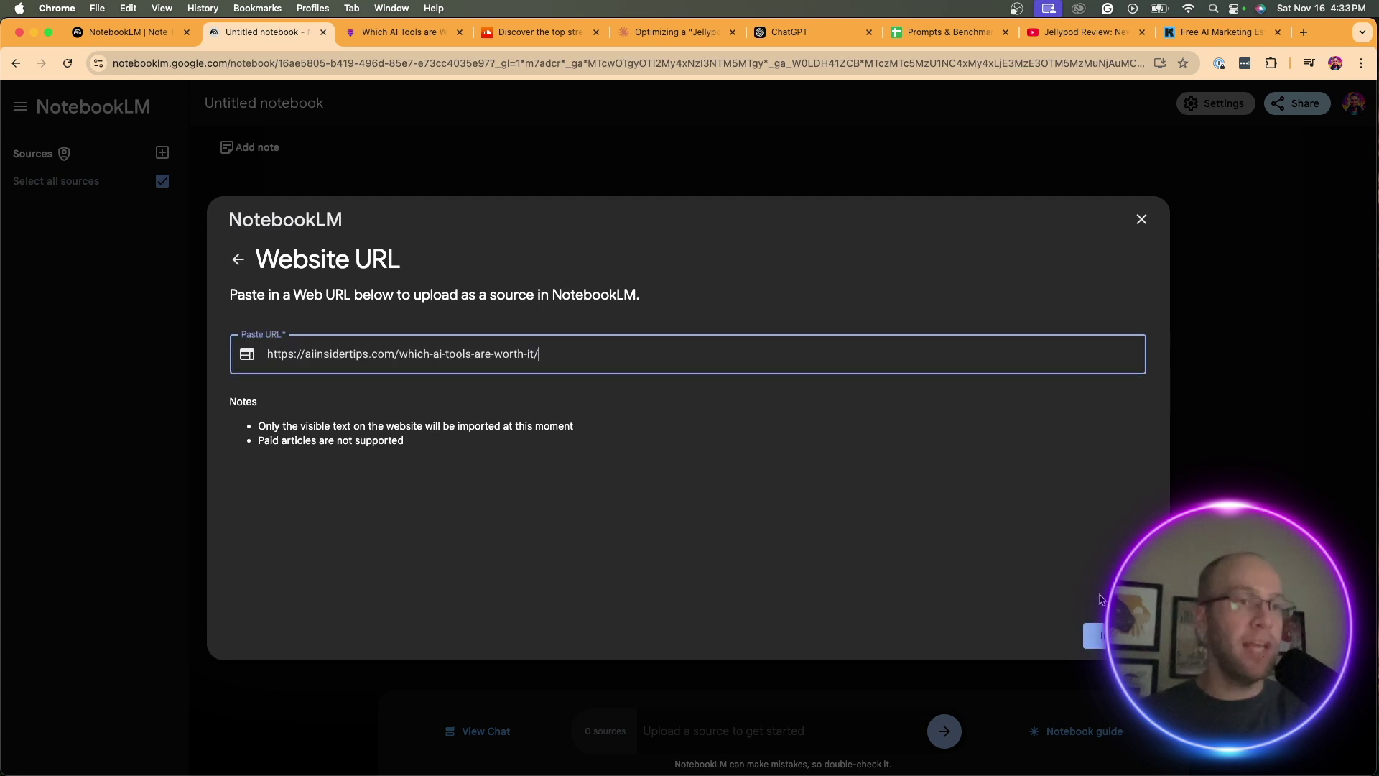
pyautogui.click(1093, 636)
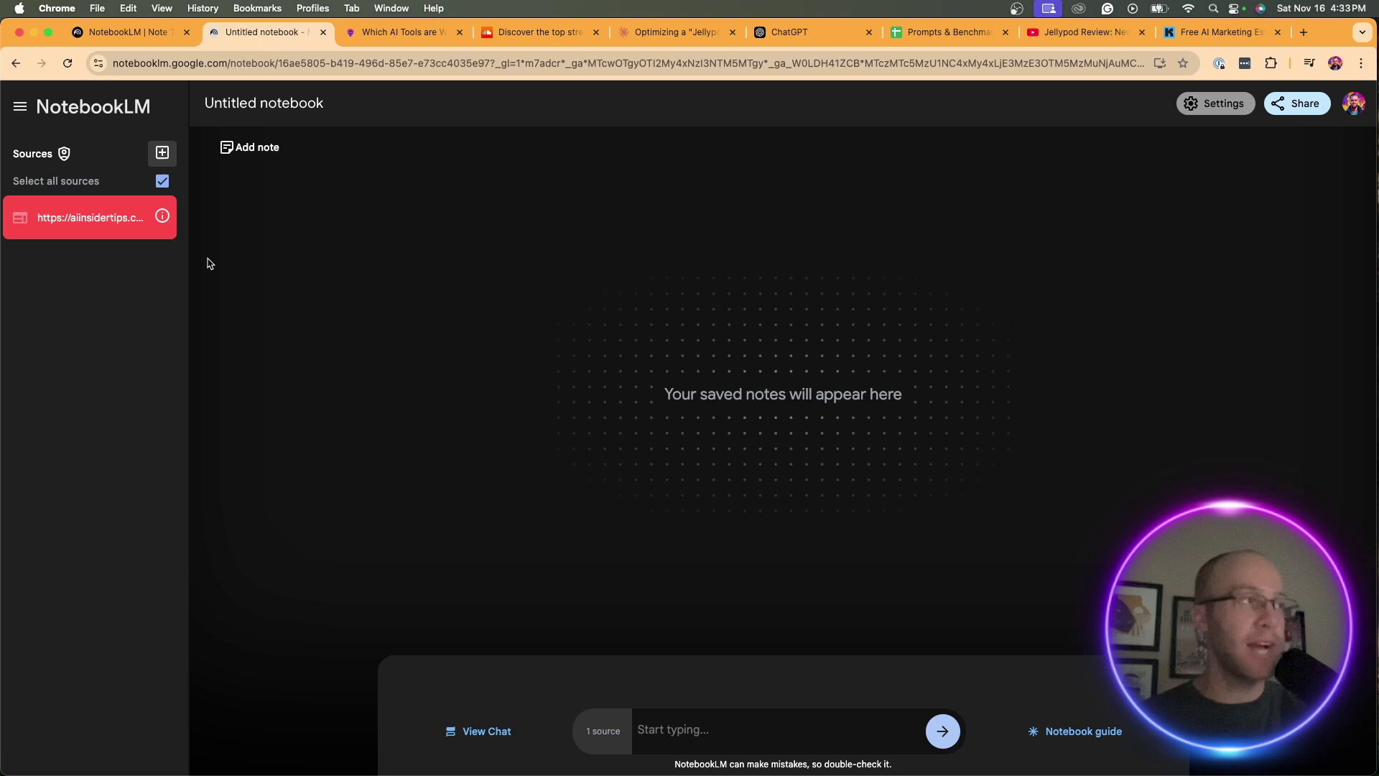
pyautogui.click(391, 32)
# - Select the 'Which AI Tools Are Worth It?' article body from its opening paragraph to 'lower price.'
pyautogui.scroll(-5, 299, 328)
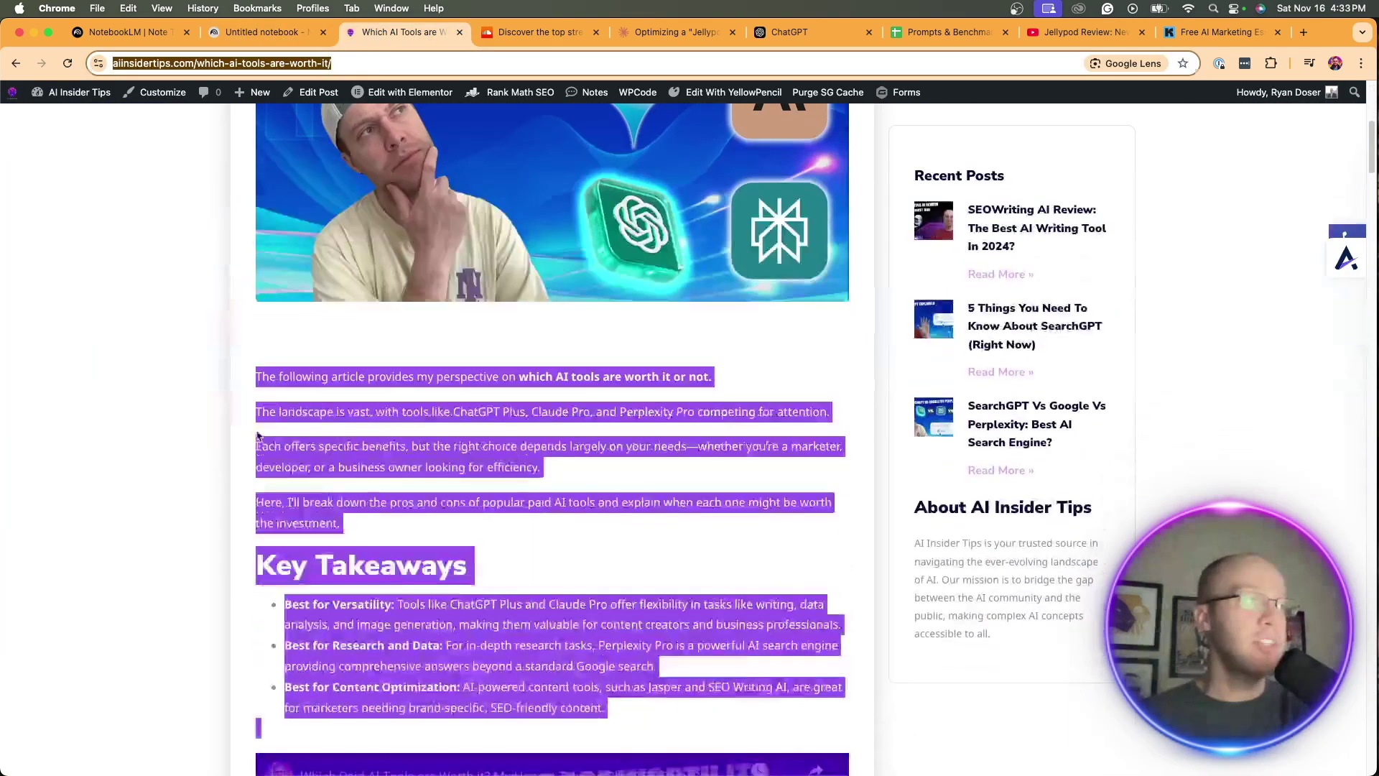
pyautogui.click(257, 376)
pyautogui.scroll(-20, 529, 486)
pyautogui.moveTo(257, 376); pyautogui.dragTo(560, 415)
pyautogui.scroll(-20, 552, 421)
pyautogui.scroll(-12, 546, 400)
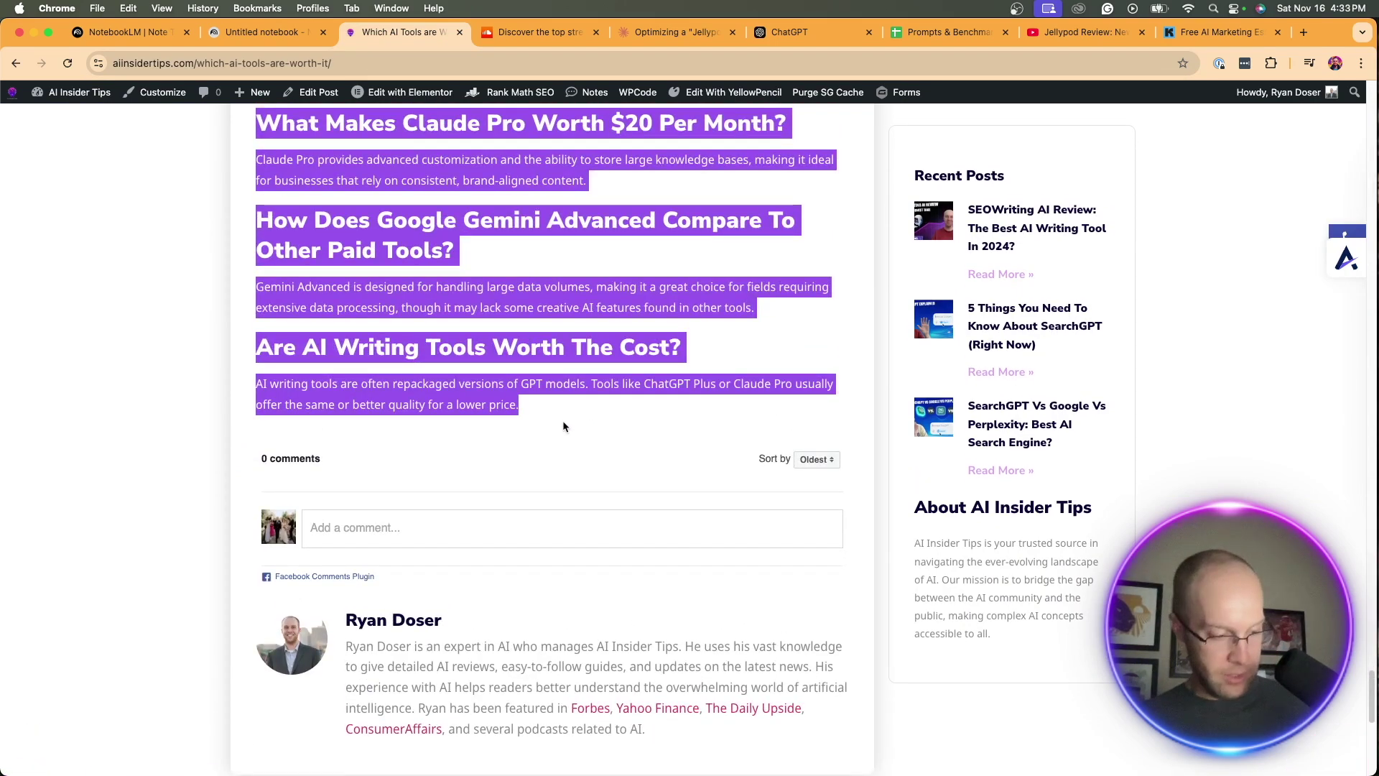
# - Remove the website source from the NotebookLM notebook
pyautogui.click(231, 42)
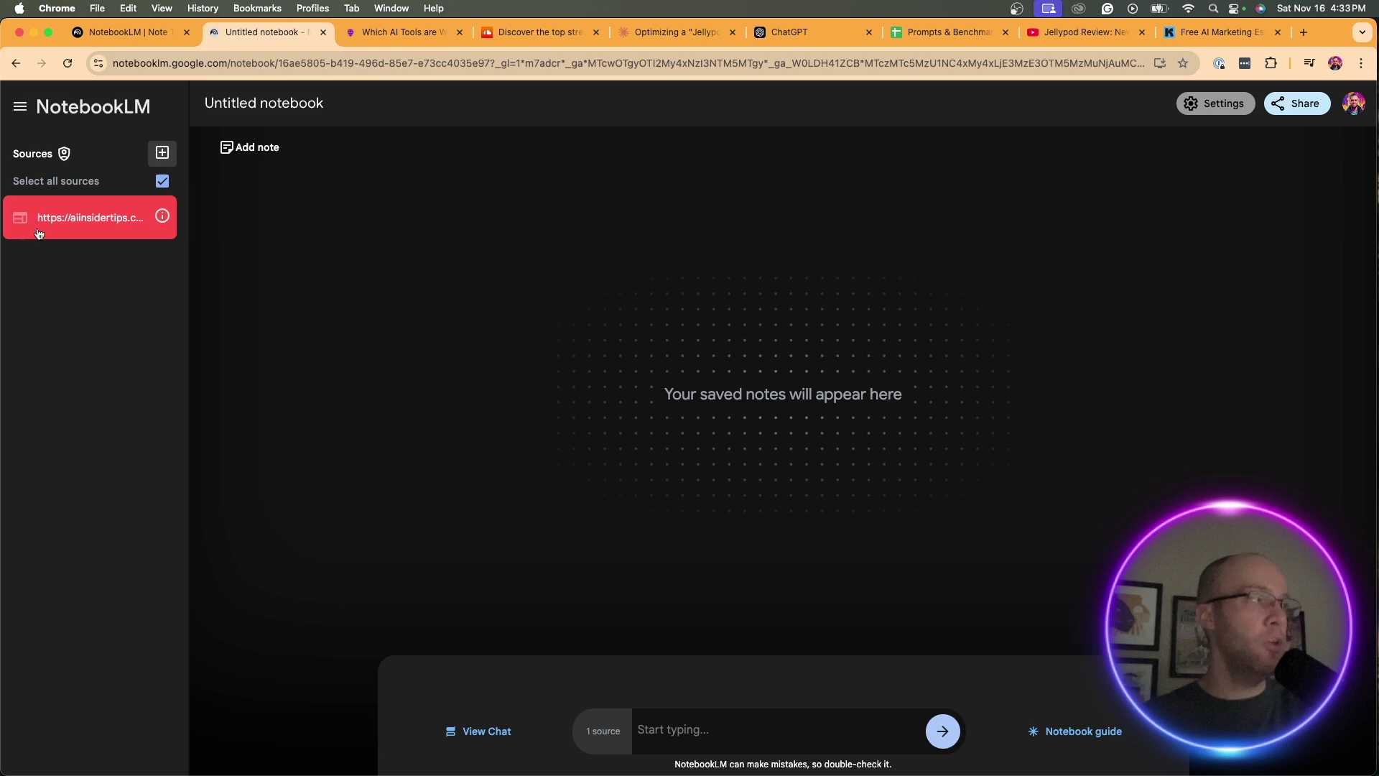
pyautogui.click(20, 217)
pyautogui.click(75, 264)
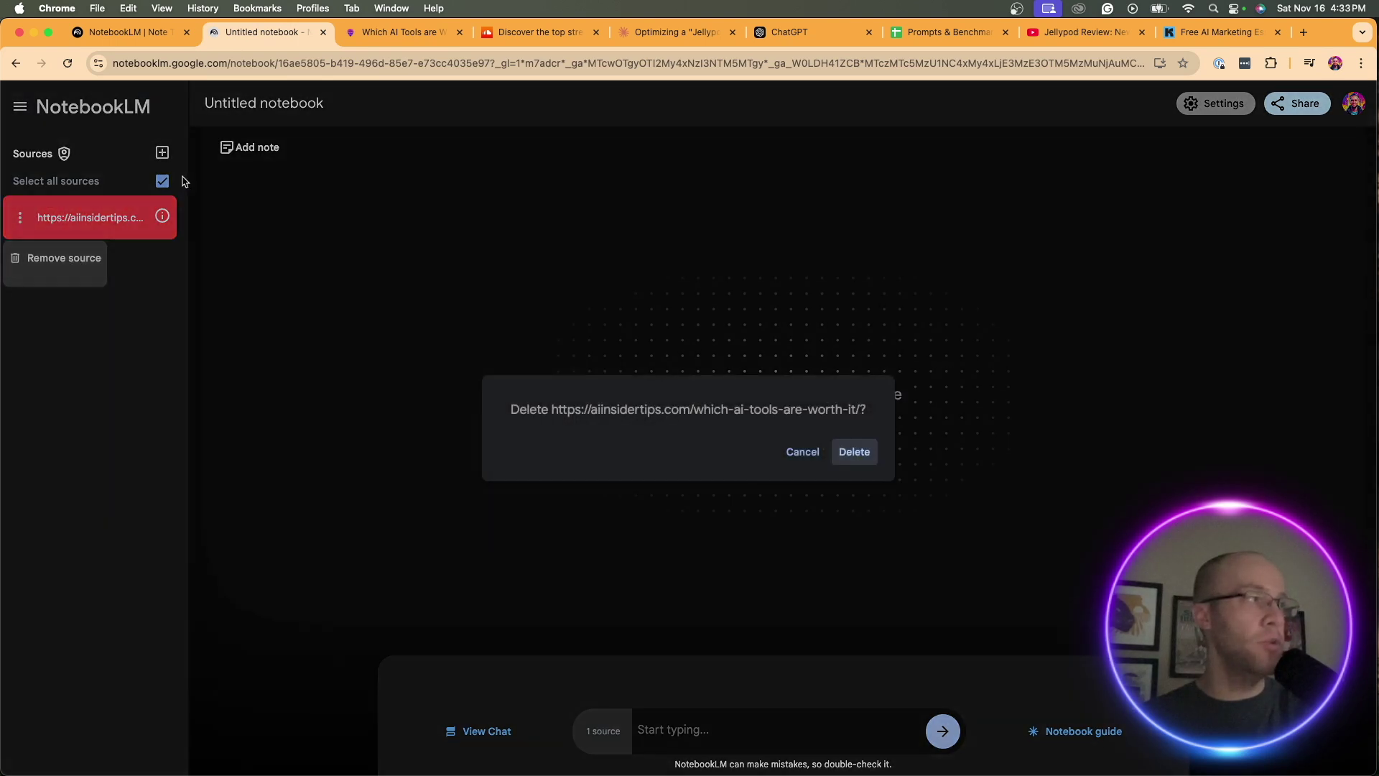
pyautogui.click(850, 454)
# - Add the copied article as a Pasted Text source and bring up the notebook guide
pyautogui.click(162, 152)
pyautogui.click(928, 603)
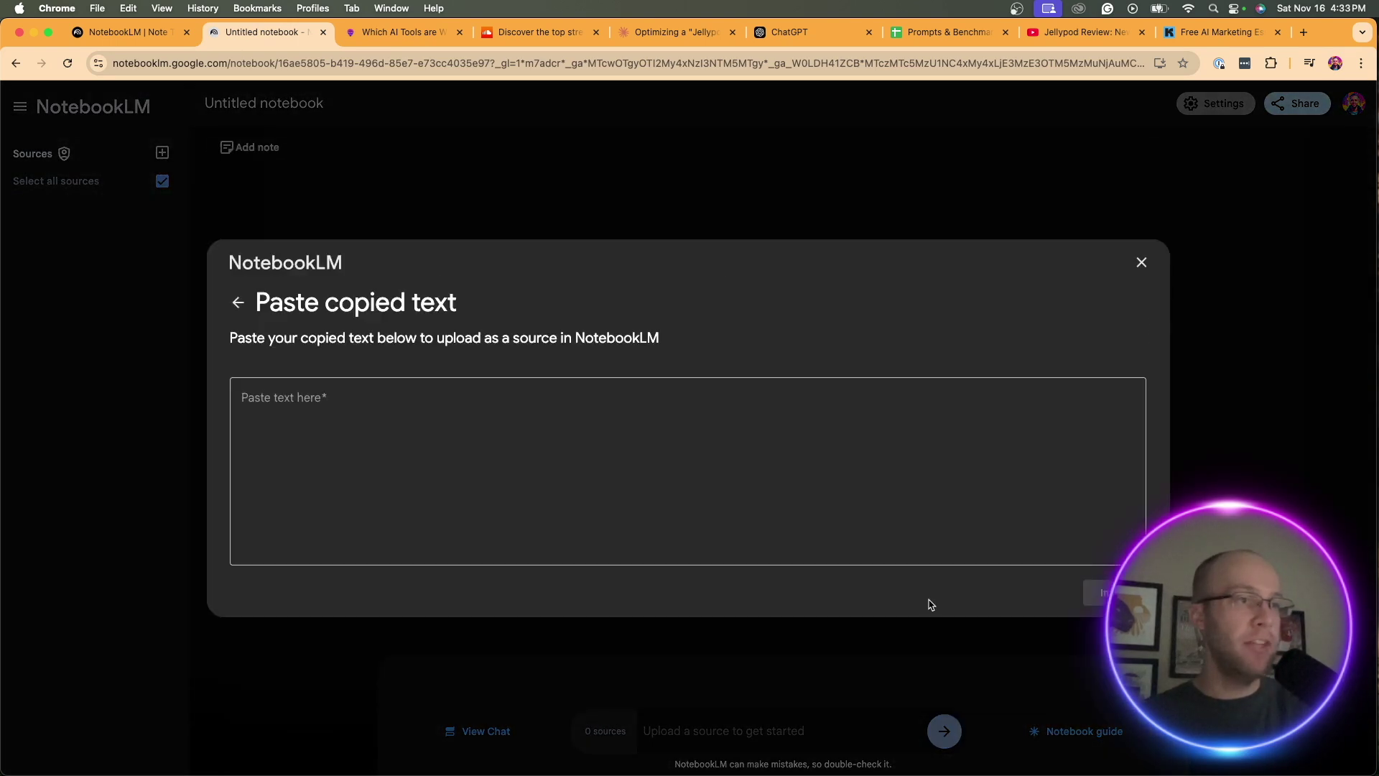
pyautogui.press('super+v')
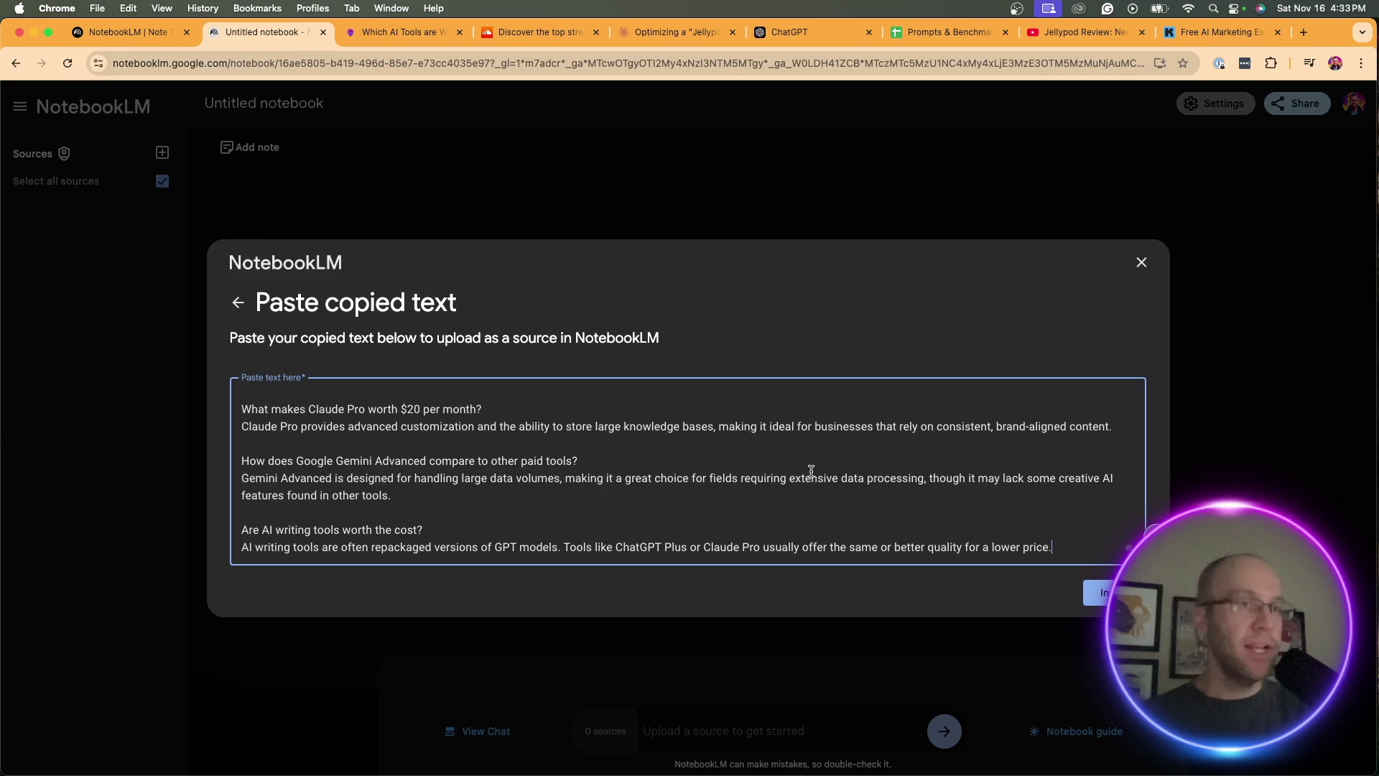
pyautogui.click(1097, 592)
pyautogui.click(1085, 731)
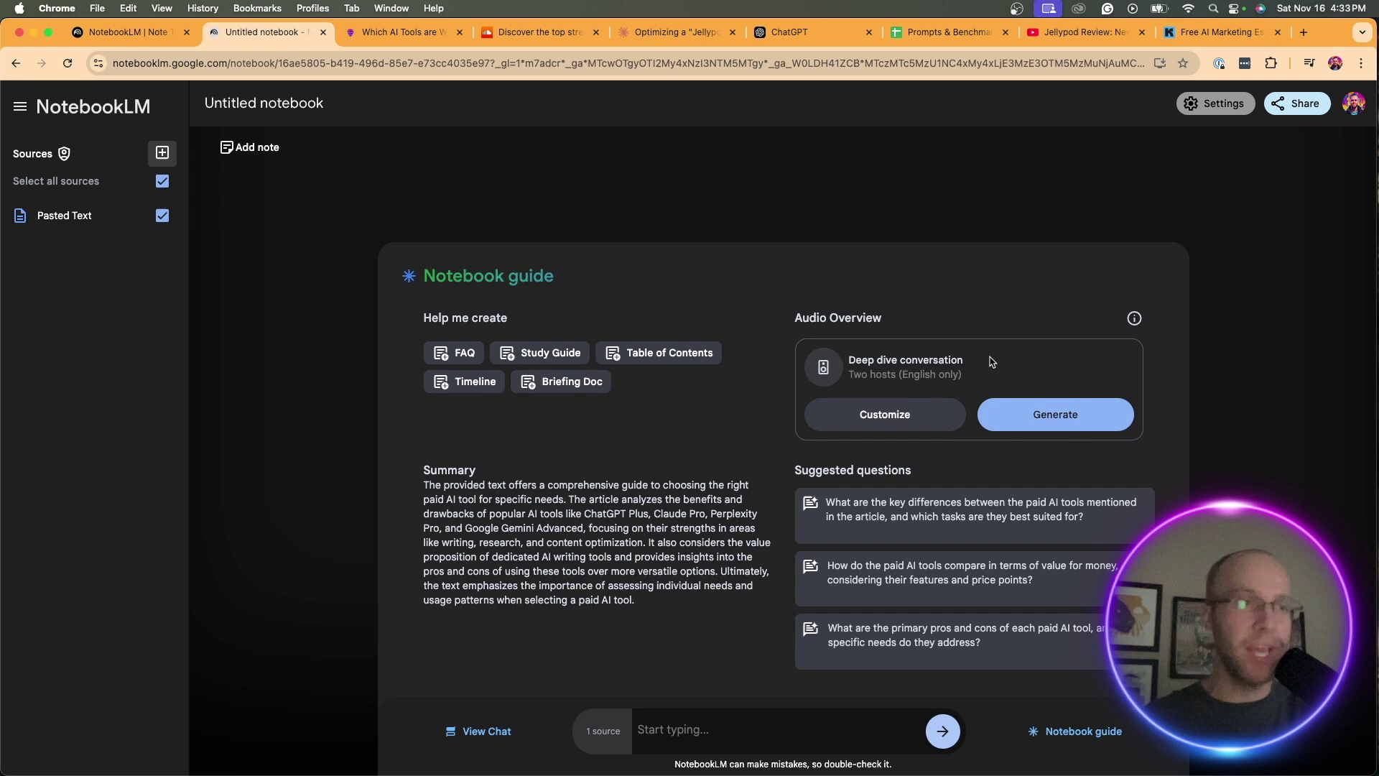
# - Customize the Audio Overview with pasted focus notes on ChatGPT Plus, Claude Pro and Perplexity Pro
pyautogui.moveTo(882, 319); pyautogui.dragTo(799, 320)
pyautogui.click(799, 321)
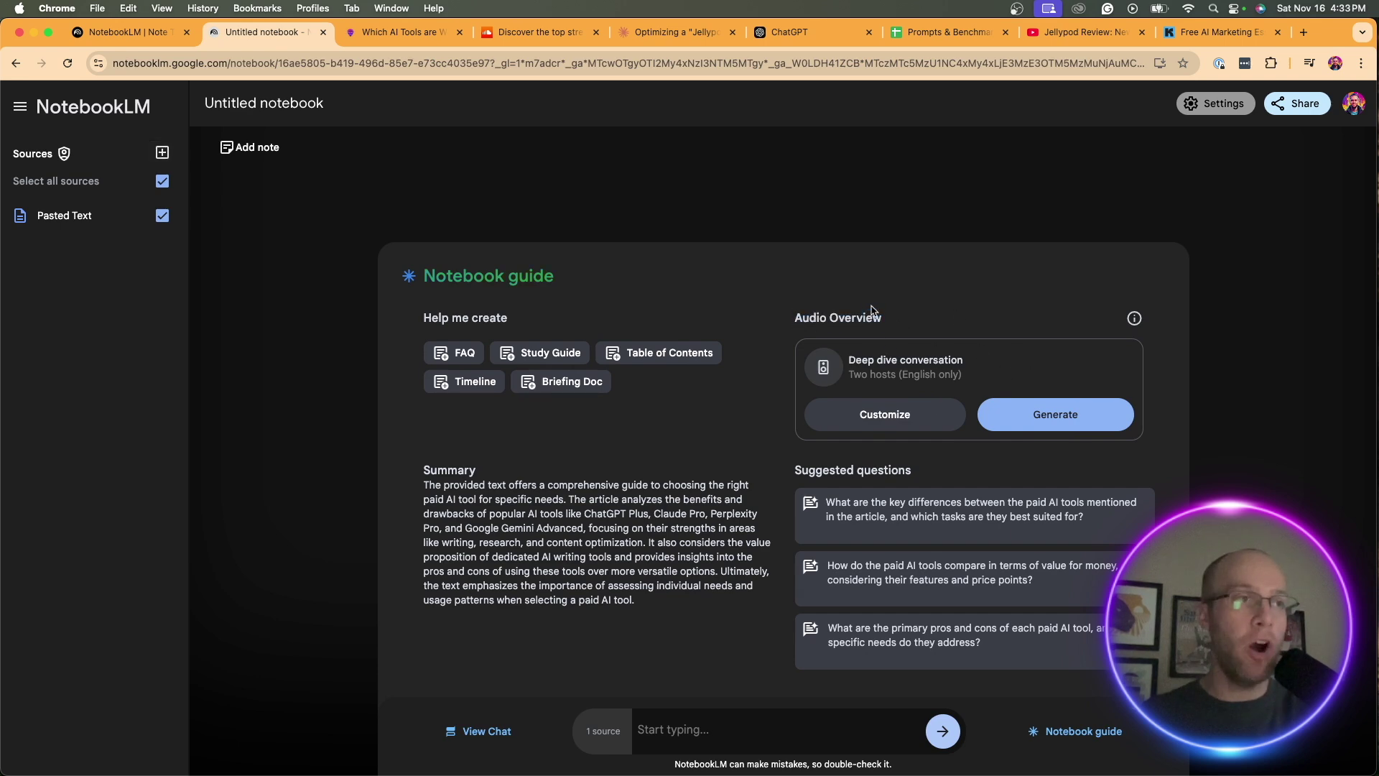
pyautogui.click(903, 416)
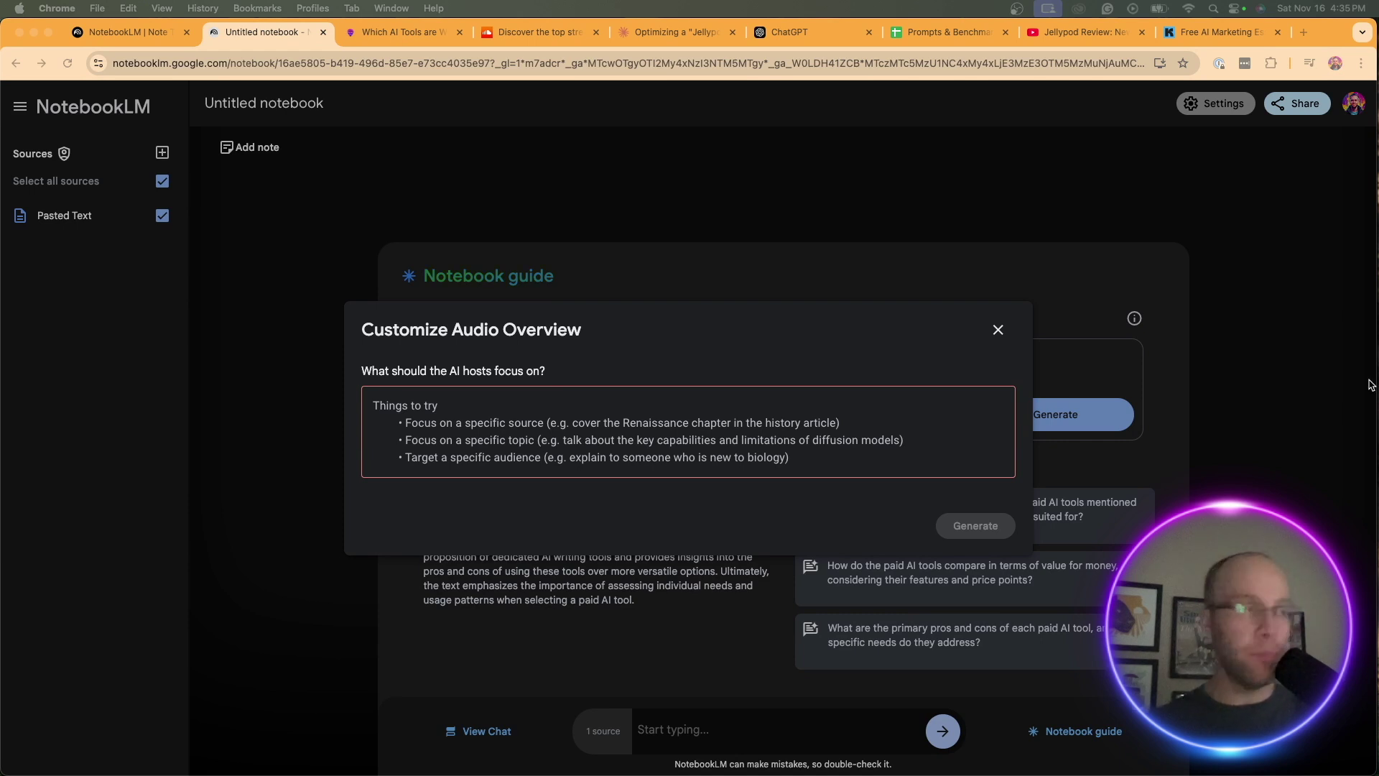
pyautogui.click(535, 443)
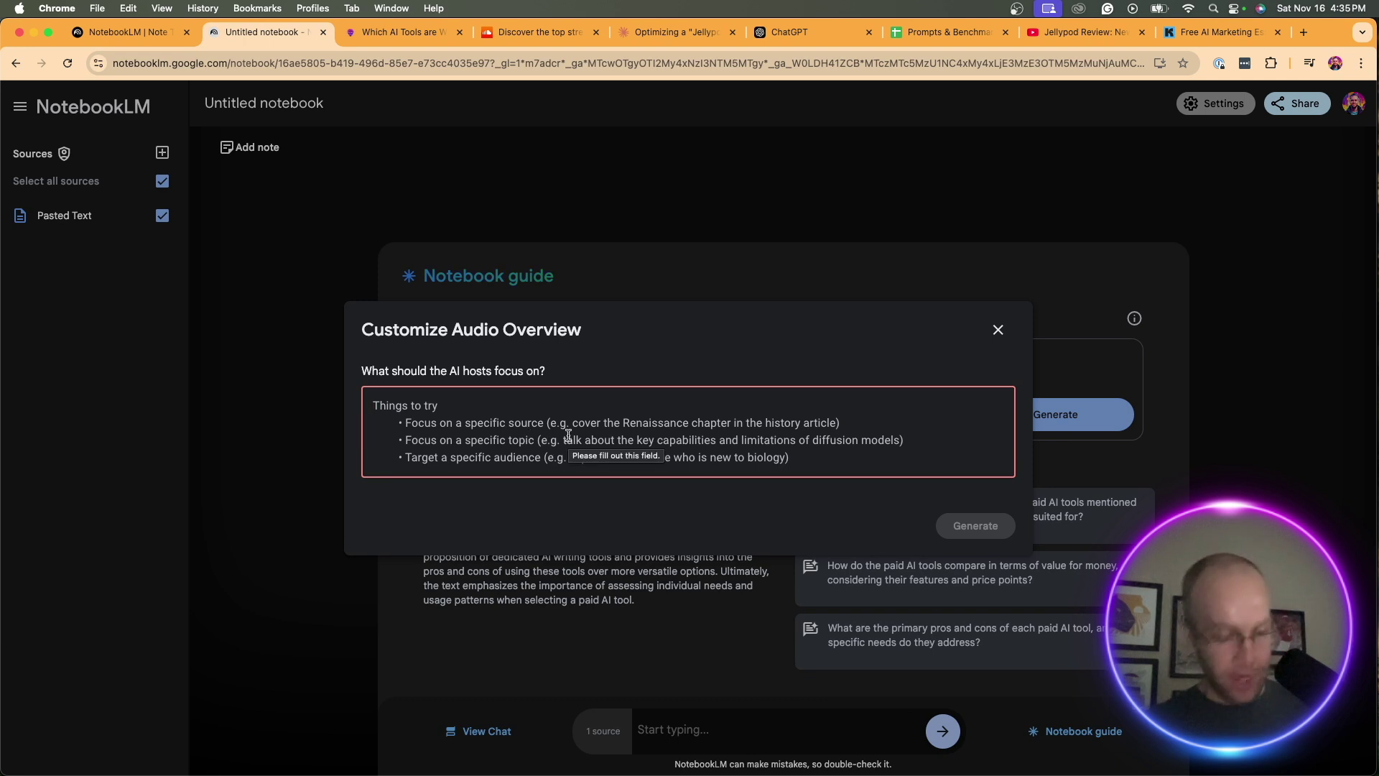
pyautogui.write('ChatGPT Plus is versatile for content creation and daily tasks, offering great value at $20/month. Claude Pro excels in personalized, large-scale content creation with advanced customization. Perplexity Pro is ideal for research, providing in-depth results at a lower cost than traditional SEO tools.')
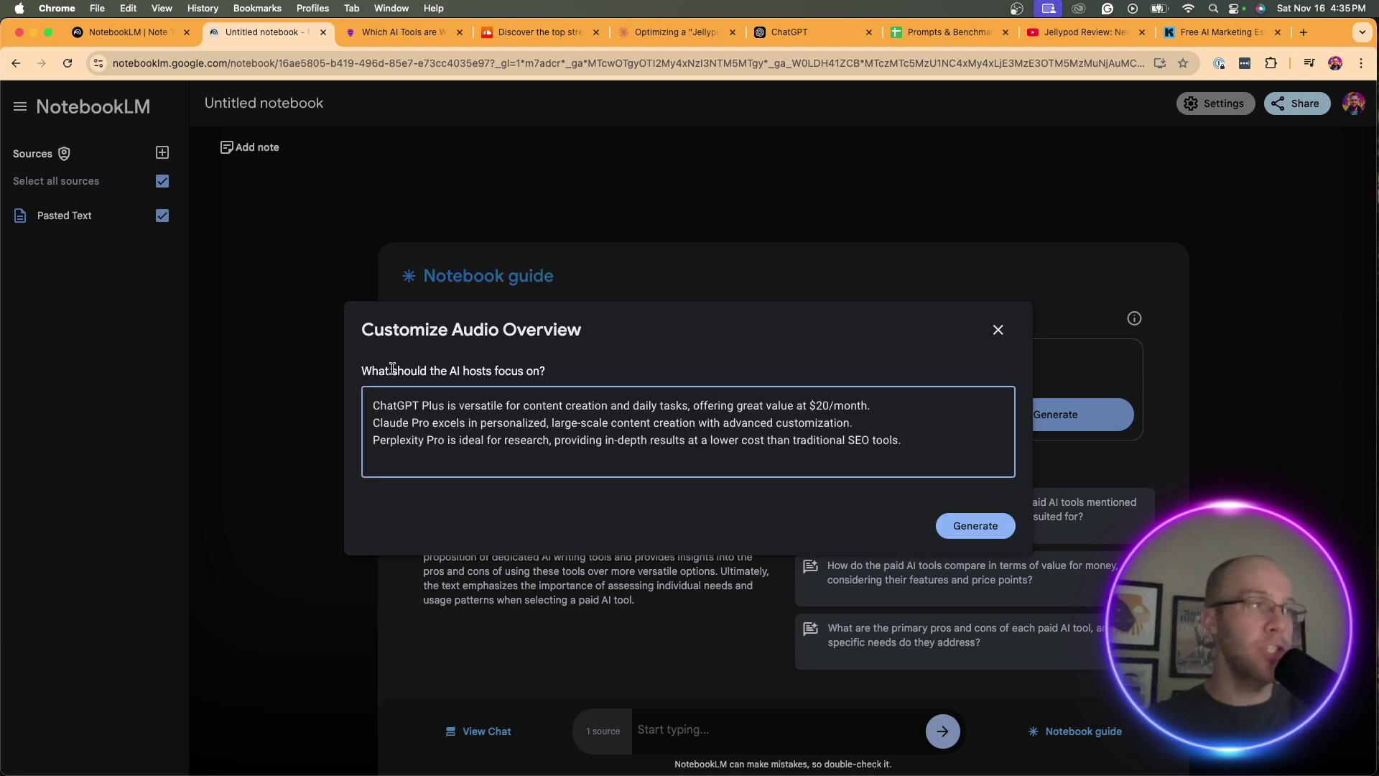
# - Review the three pasted focus lines and generate the customized audio overview
pyautogui.moveTo(373, 404); pyautogui.dragTo(790, 406)
pyautogui.click(790, 406)
pyautogui.moveTo(372, 424); pyautogui.dragTo(692, 424)
pyautogui.click(691, 423)
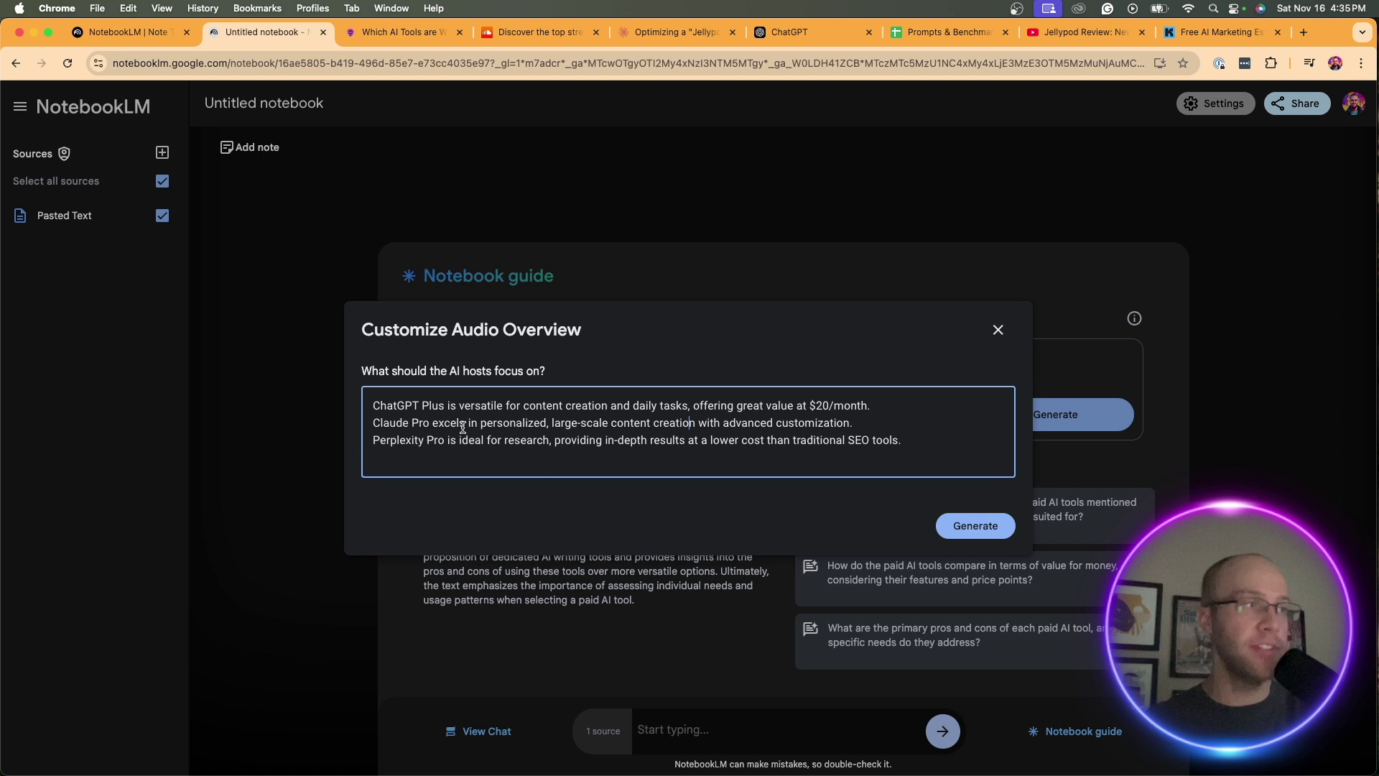
pyautogui.click(505, 440)
pyautogui.moveTo(468, 440); pyautogui.dragTo(659, 440)
pyautogui.click(689, 432)
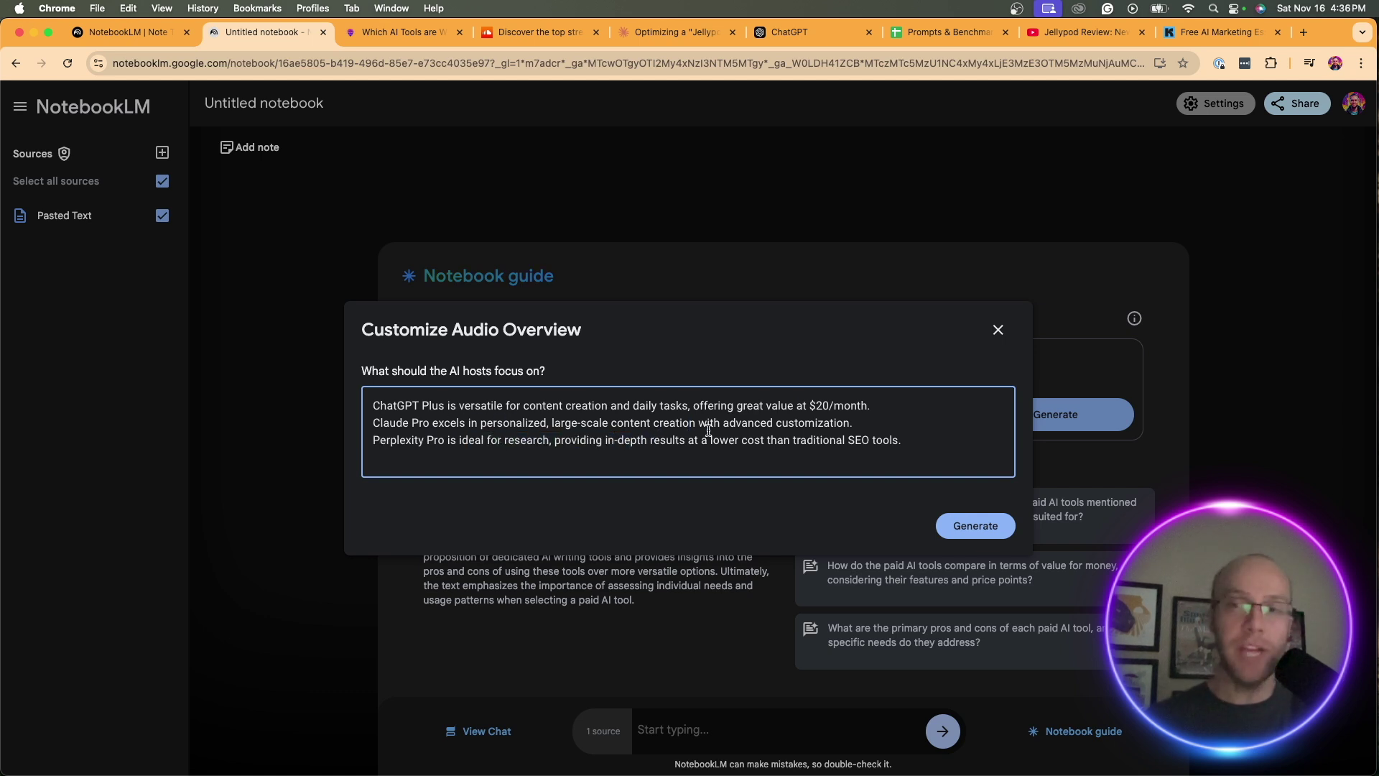
pyautogui.click(708, 427)
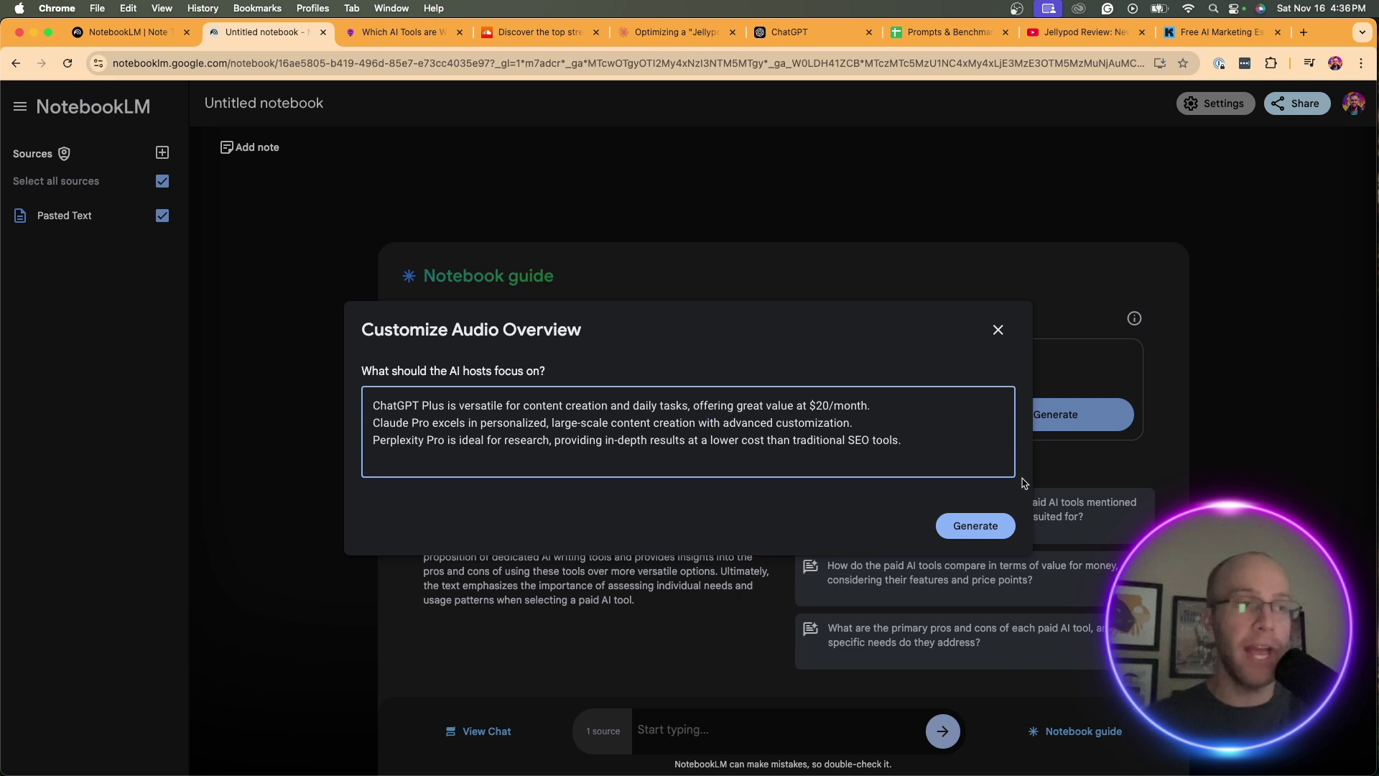
pyautogui.click(992, 529)
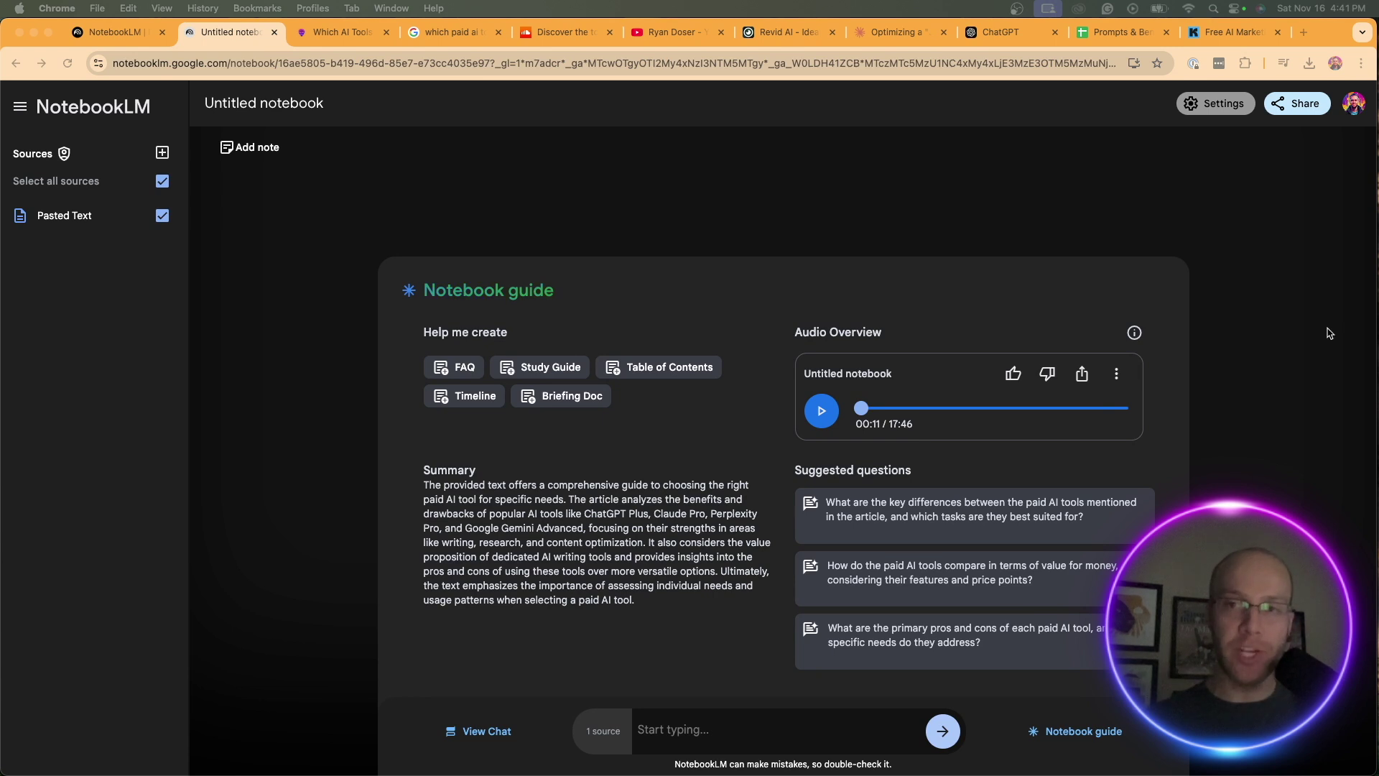
# - Play the opening of the audio overview, then pause it
pyautogui.click(829, 423)
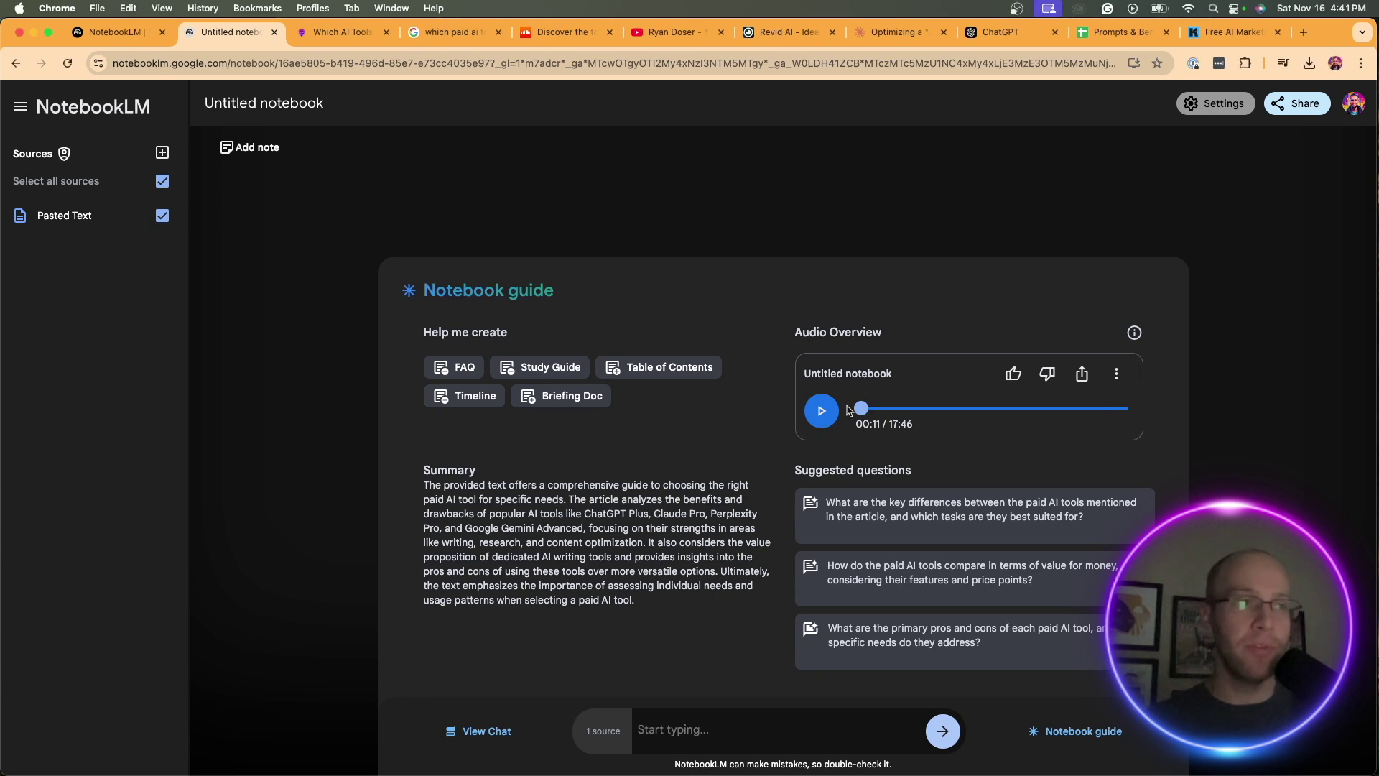
pyautogui.click(826, 411)
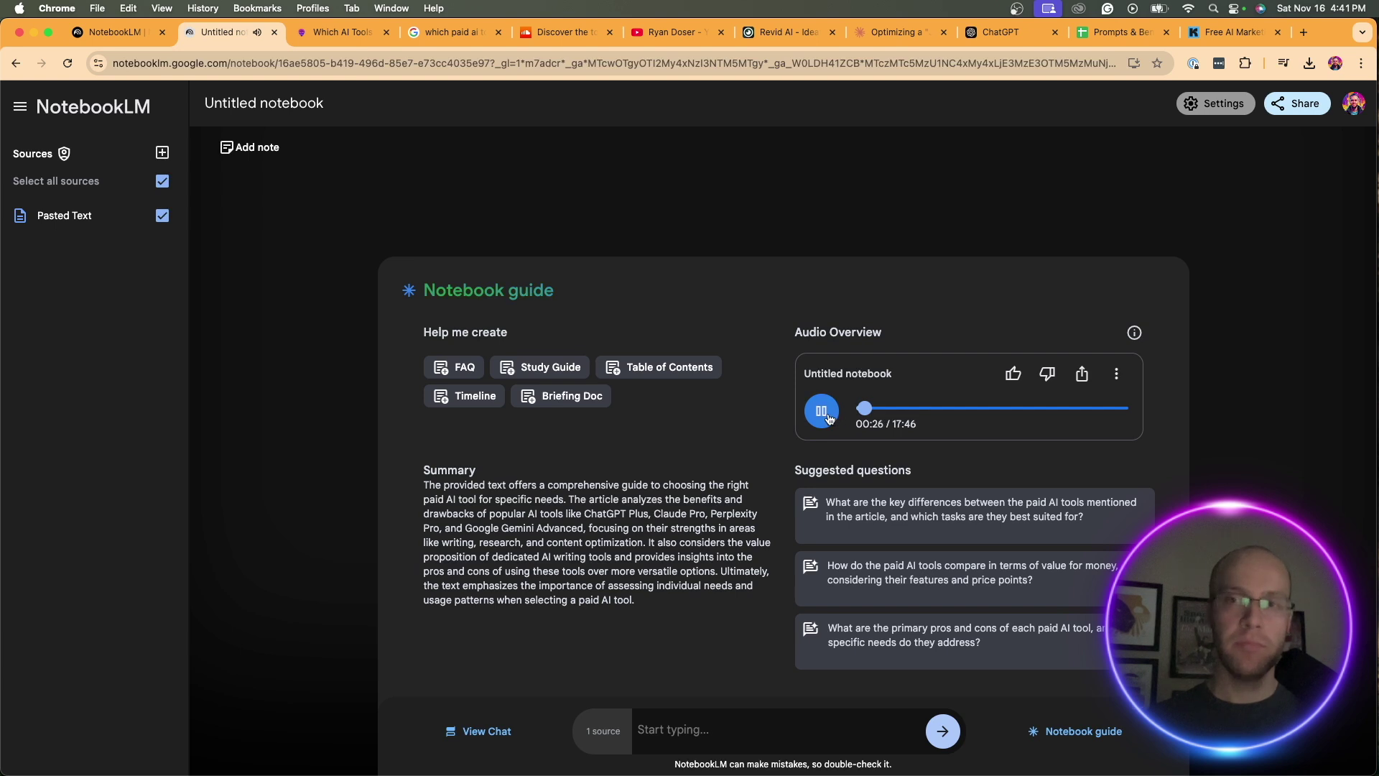
pyautogui.click(829, 418)
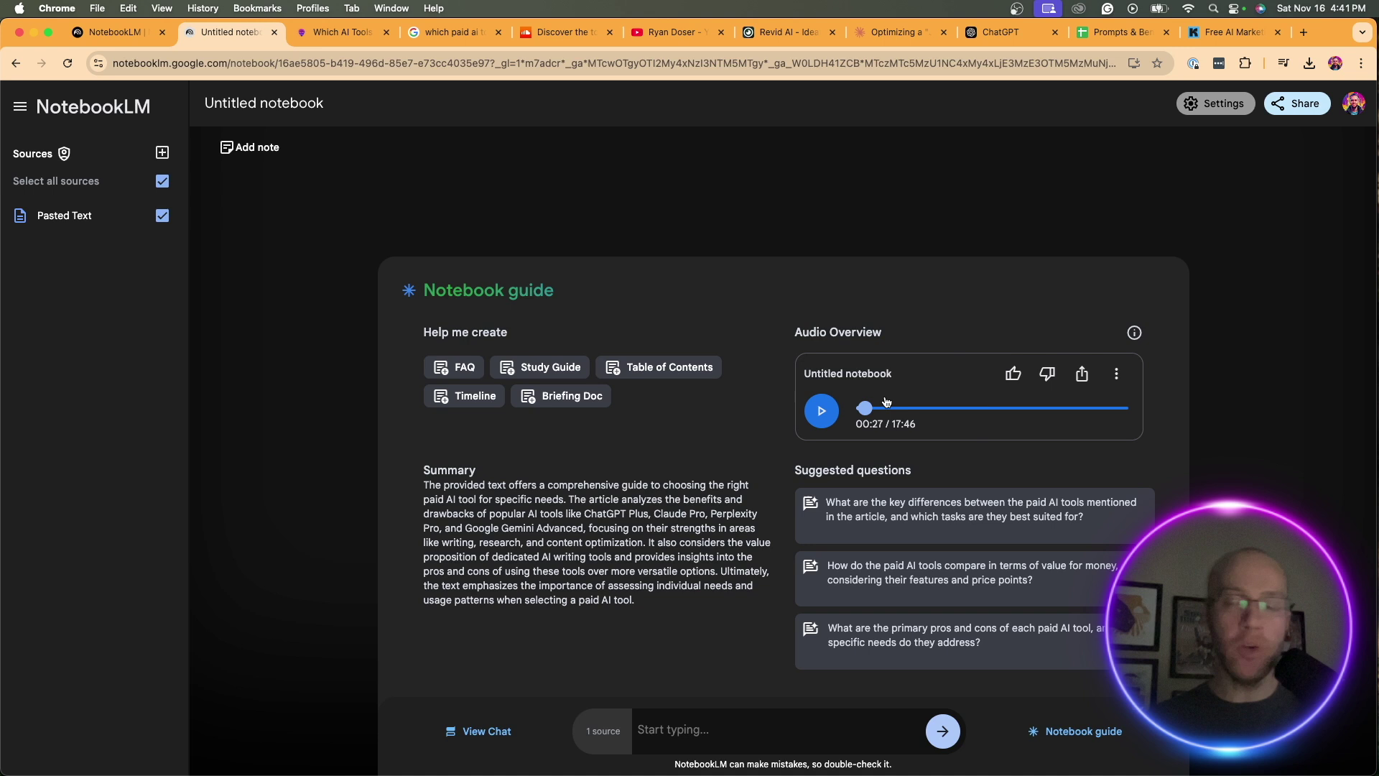
# - Download the audio overview file and move to the Revid AI video project
pyautogui.click(1117, 377)
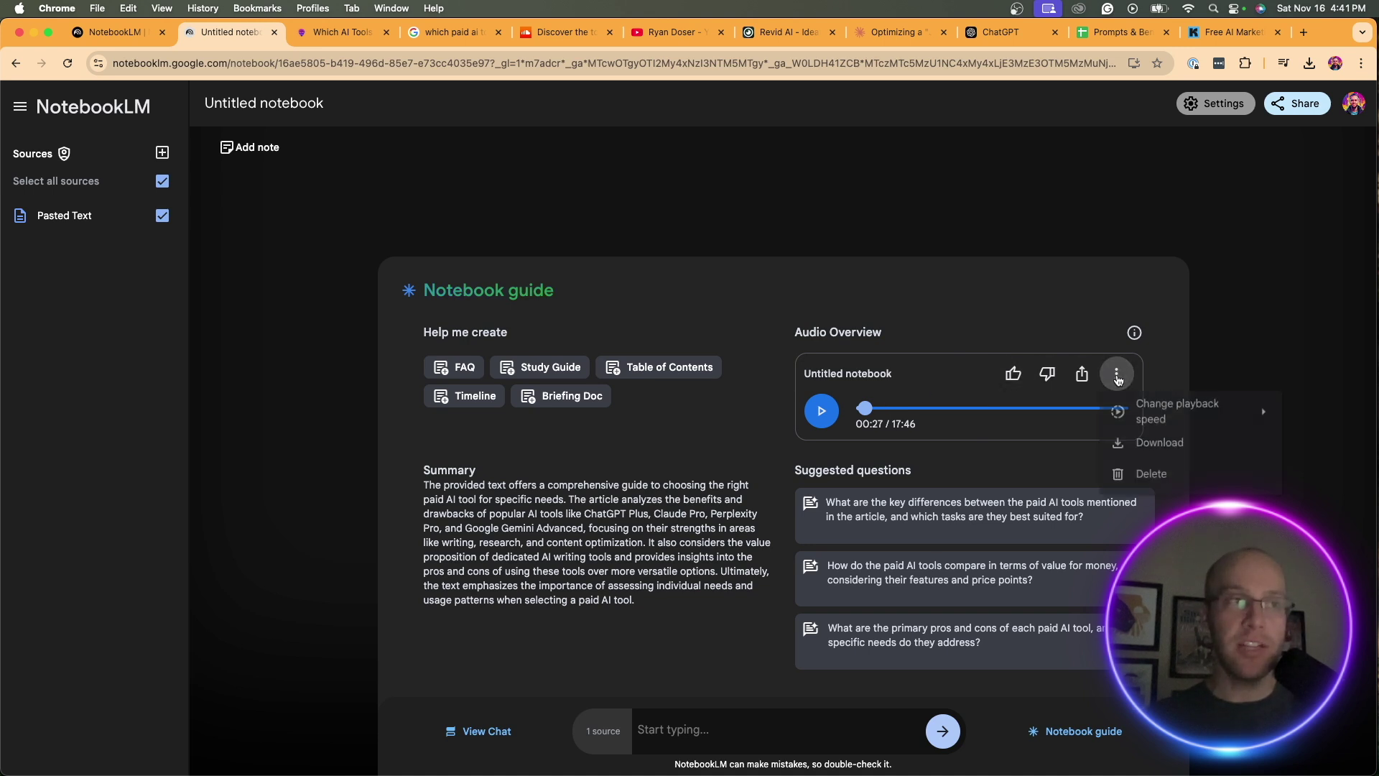
pyautogui.click(1186, 453)
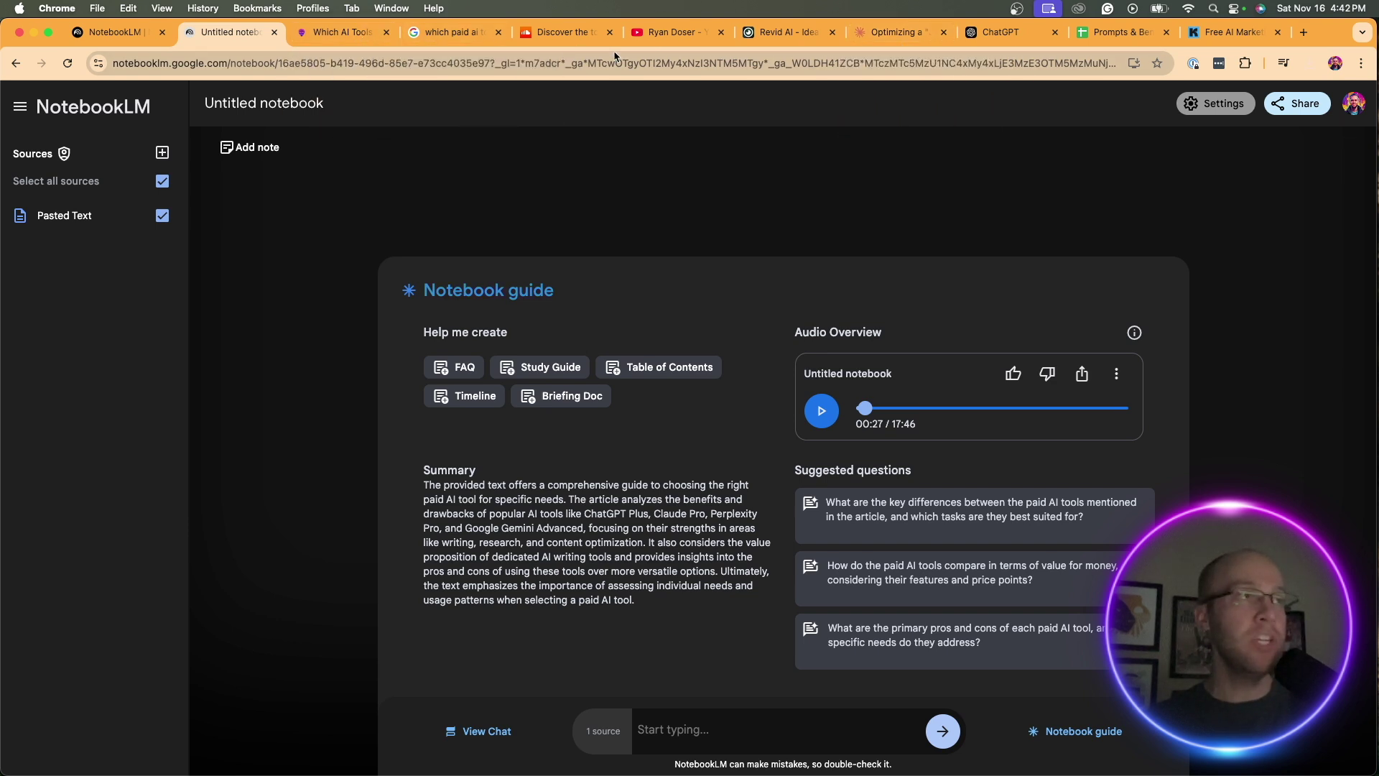
pyautogui.click(783, 32)
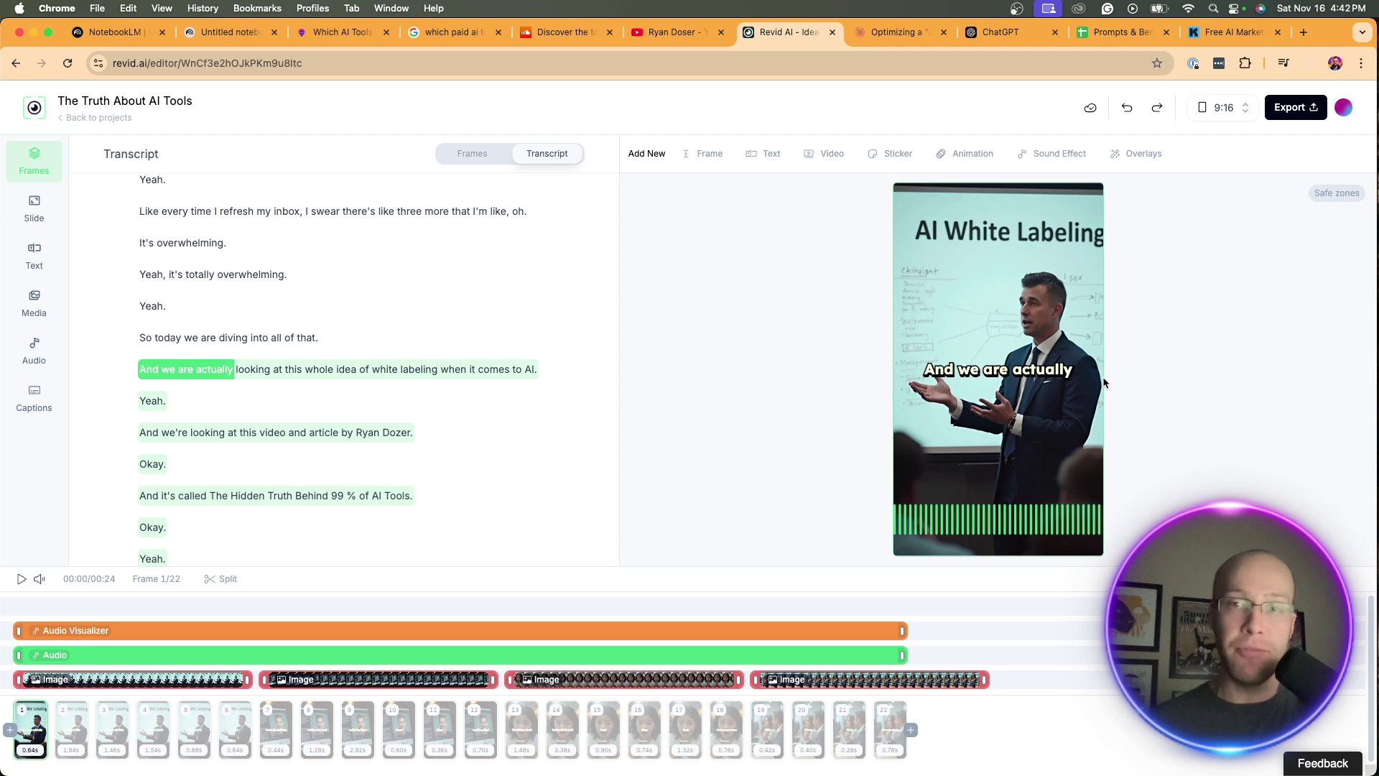
# - Pass through the YouTube, SoundCloud and article tabs to the 'which paid ai tools are worth it' results
pyautogui.click(675, 31)
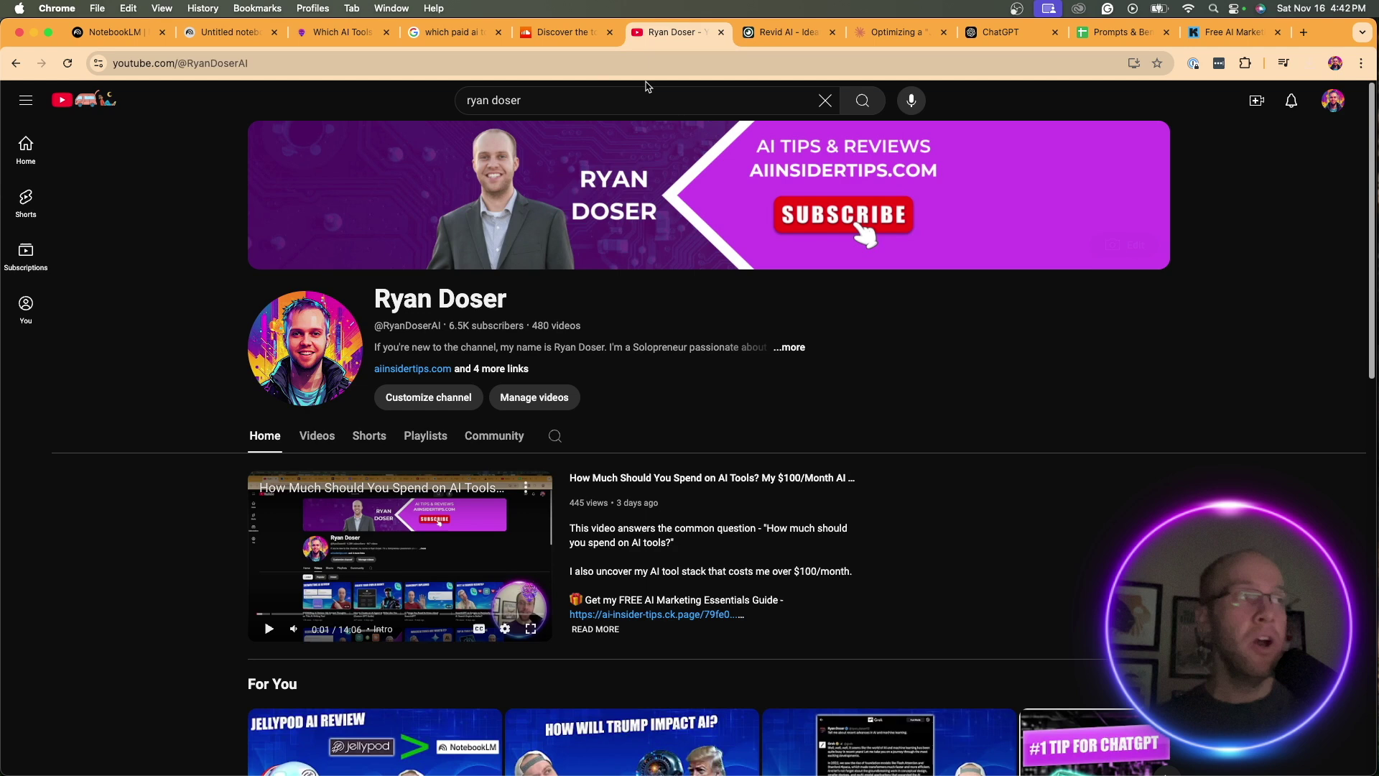
pyautogui.click(564, 32)
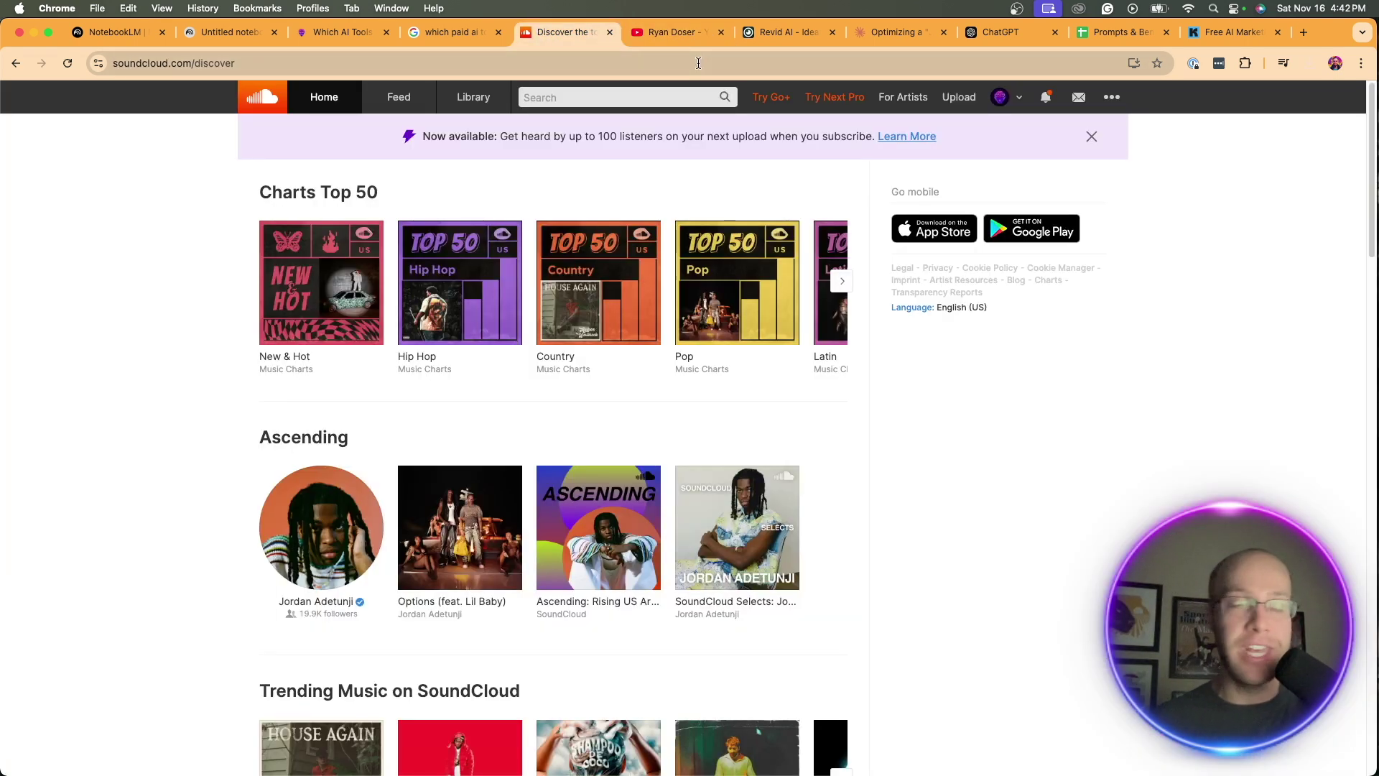
pyautogui.click(674, 37)
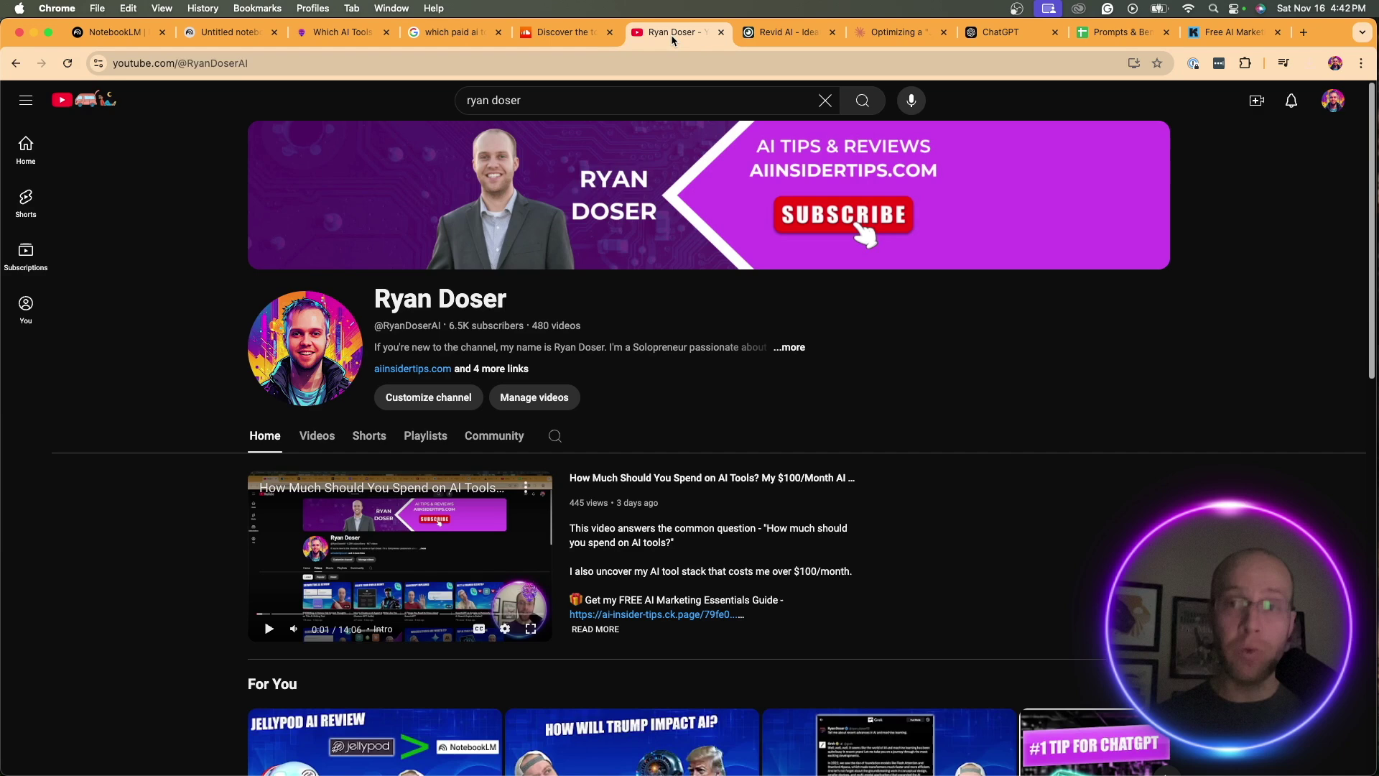
pyautogui.click(317, 36)
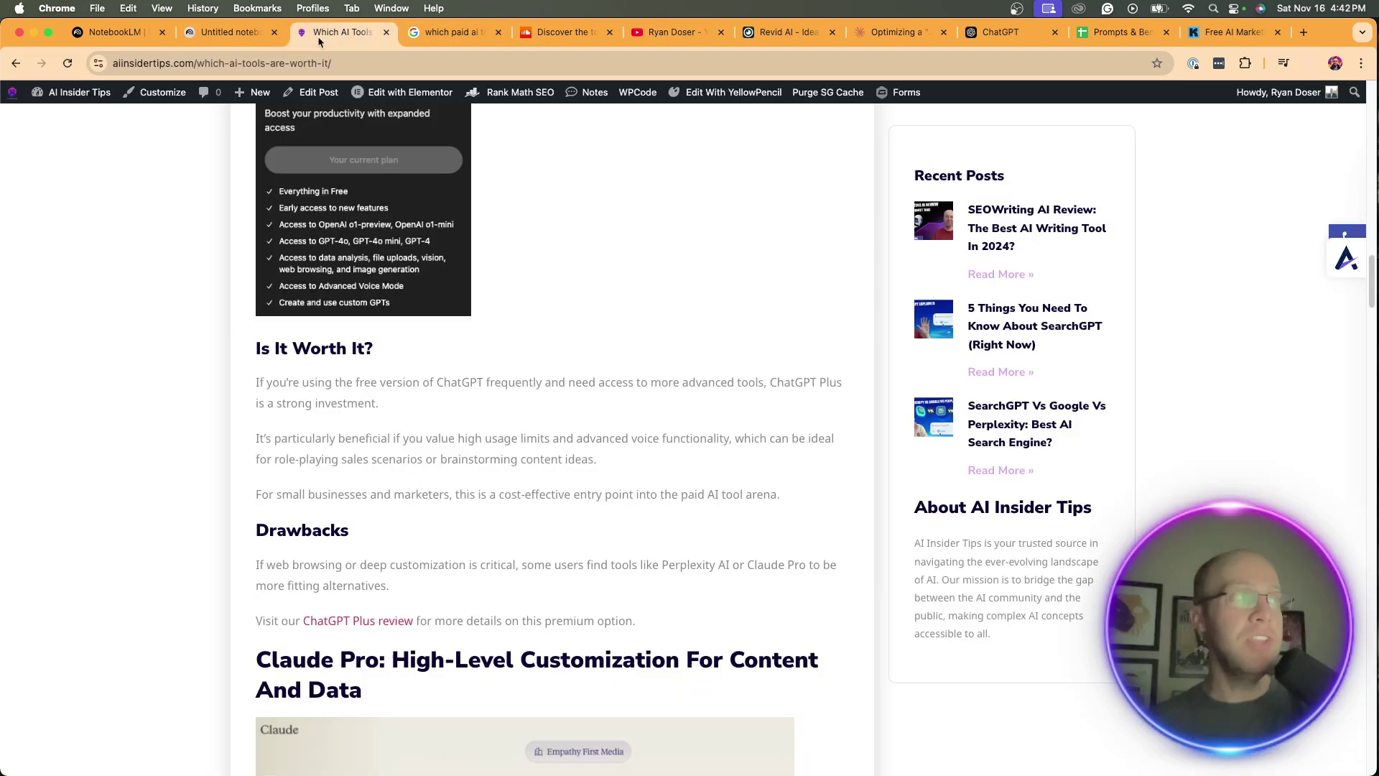
pyautogui.click(444, 38)
pyautogui.tripleClick(347, 119)
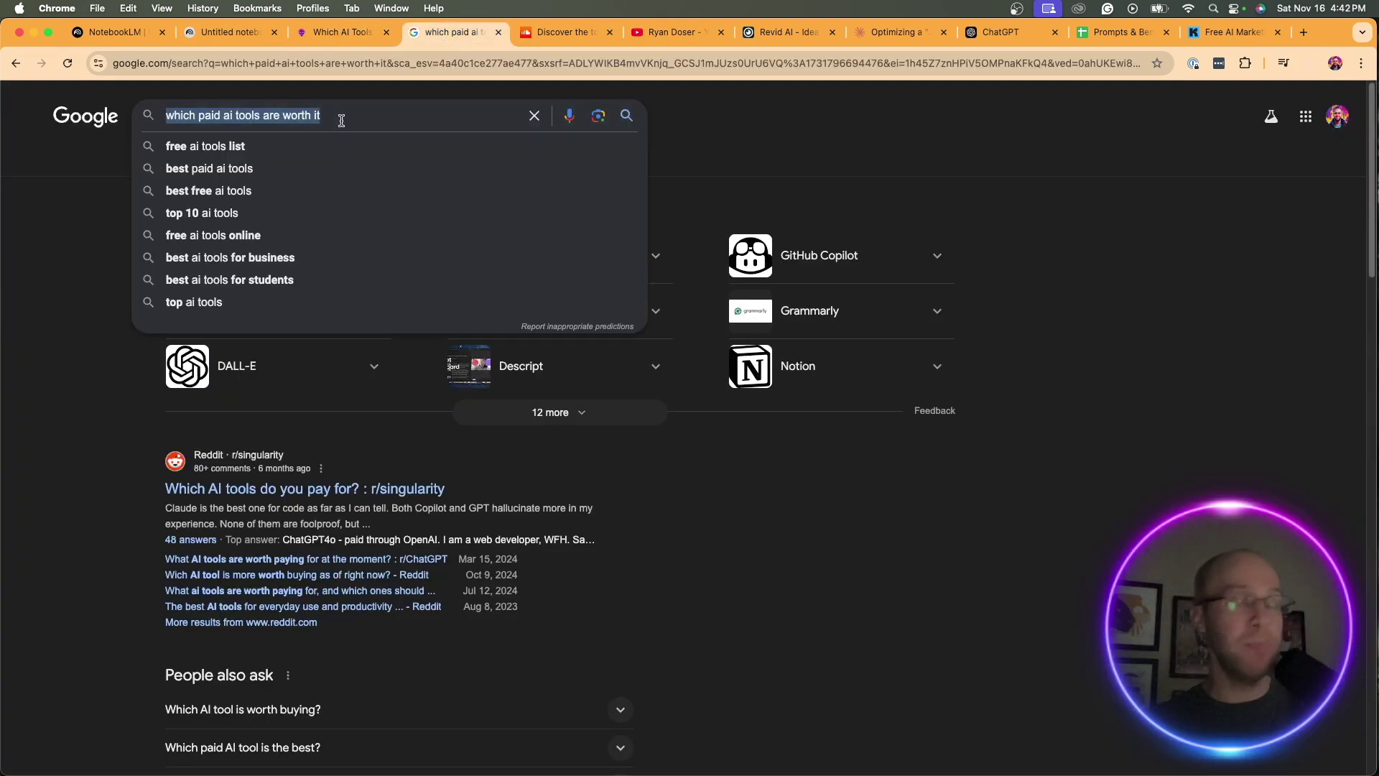
pyautogui.click(1071, 323)
pyautogui.scroll(-8, 721, 306)
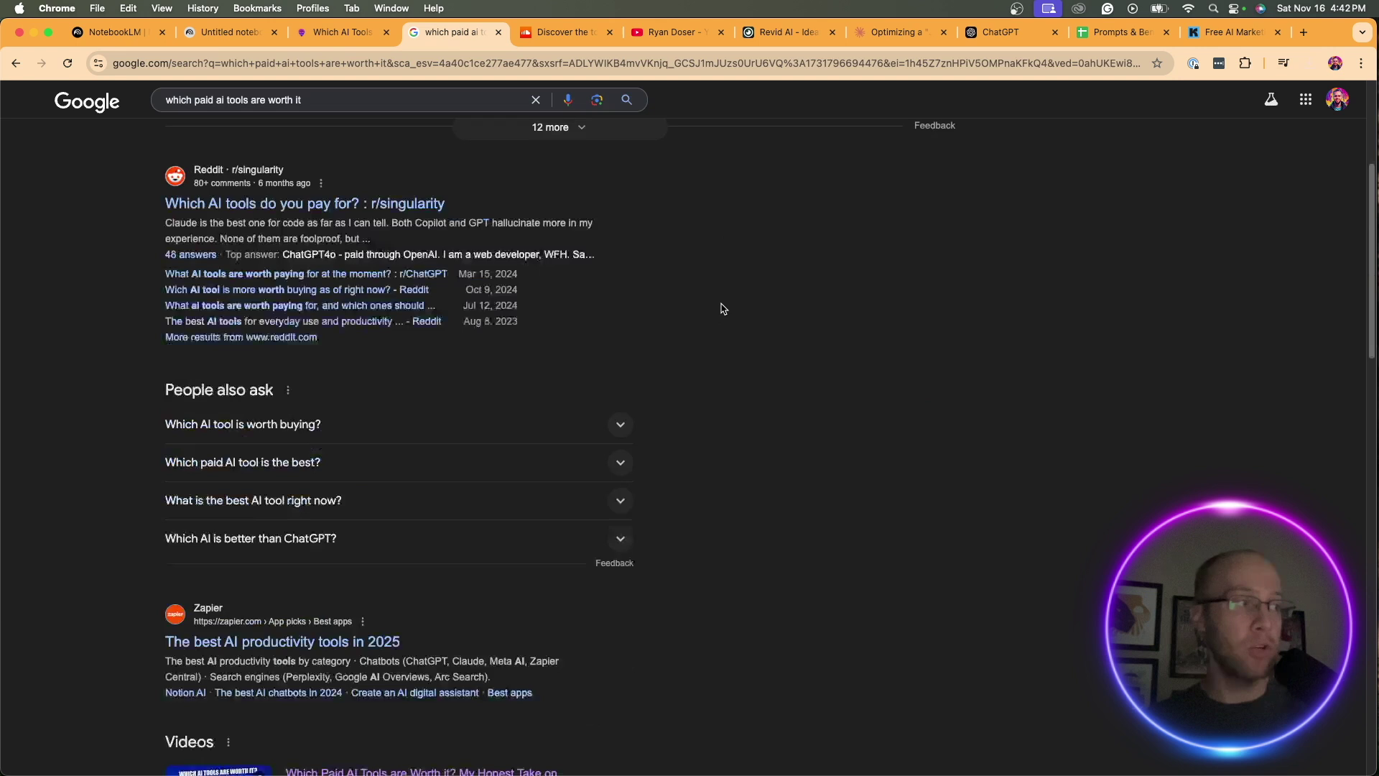
pyautogui.moveTo(755, 663); pyautogui.dragTo(122, 385)
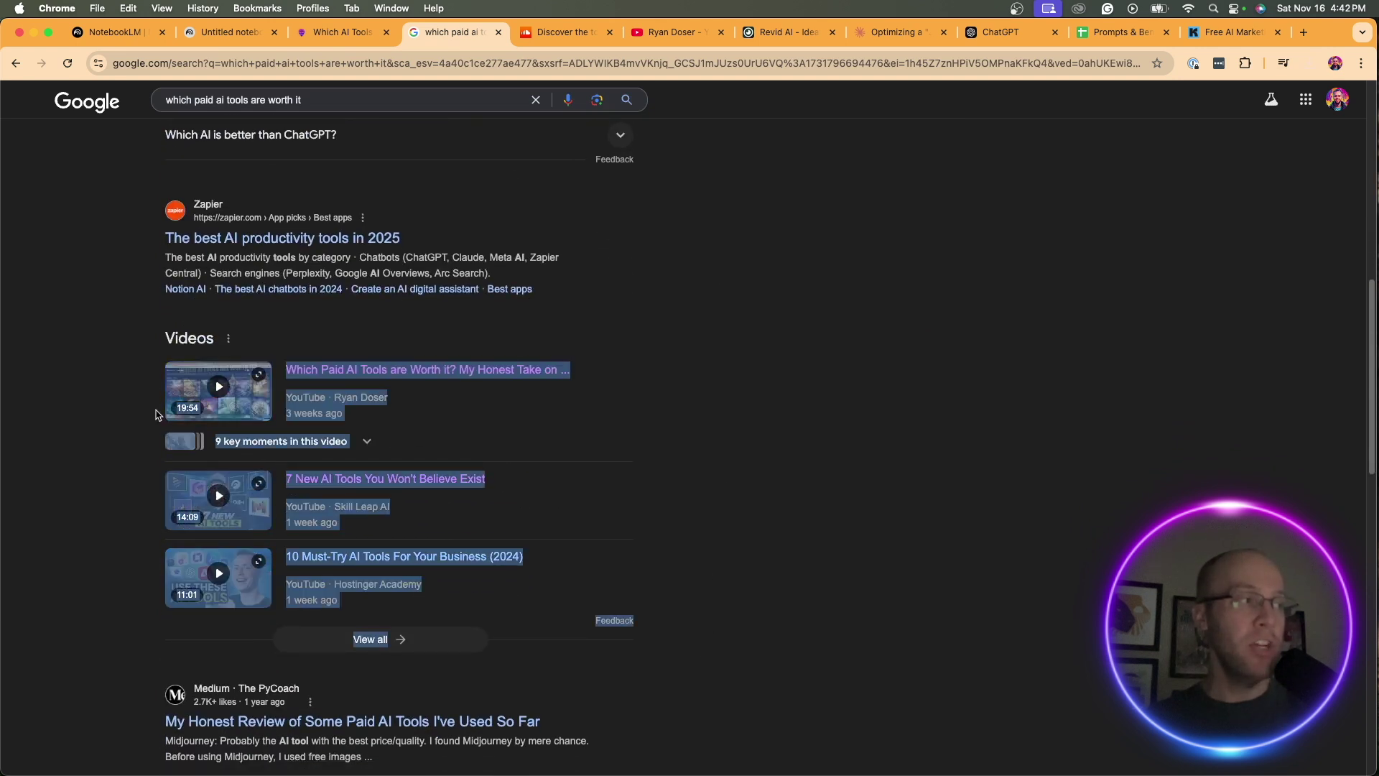
pyautogui.click(999, 450)
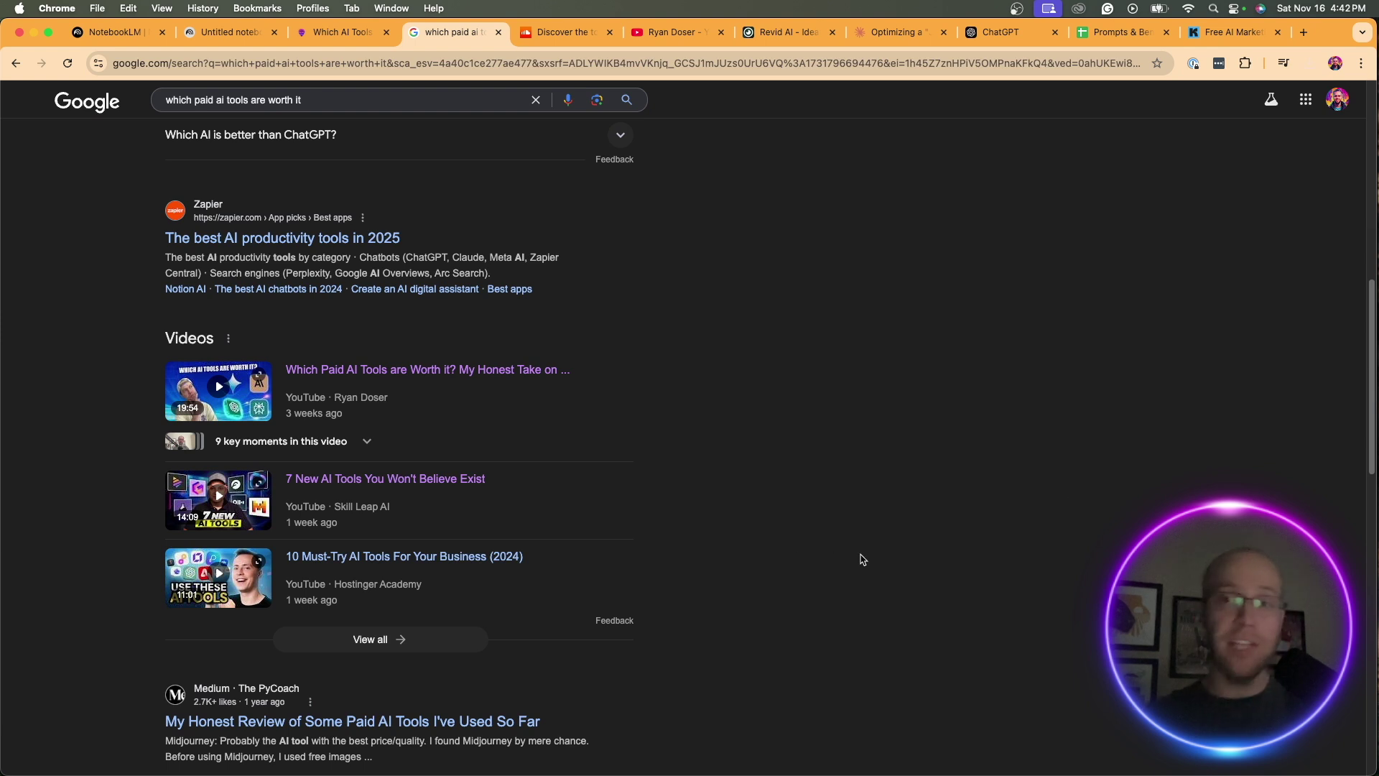
pyautogui.moveTo(838, 646); pyautogui.dragTo(970, 370)
pyautogui.click(1055, 463)
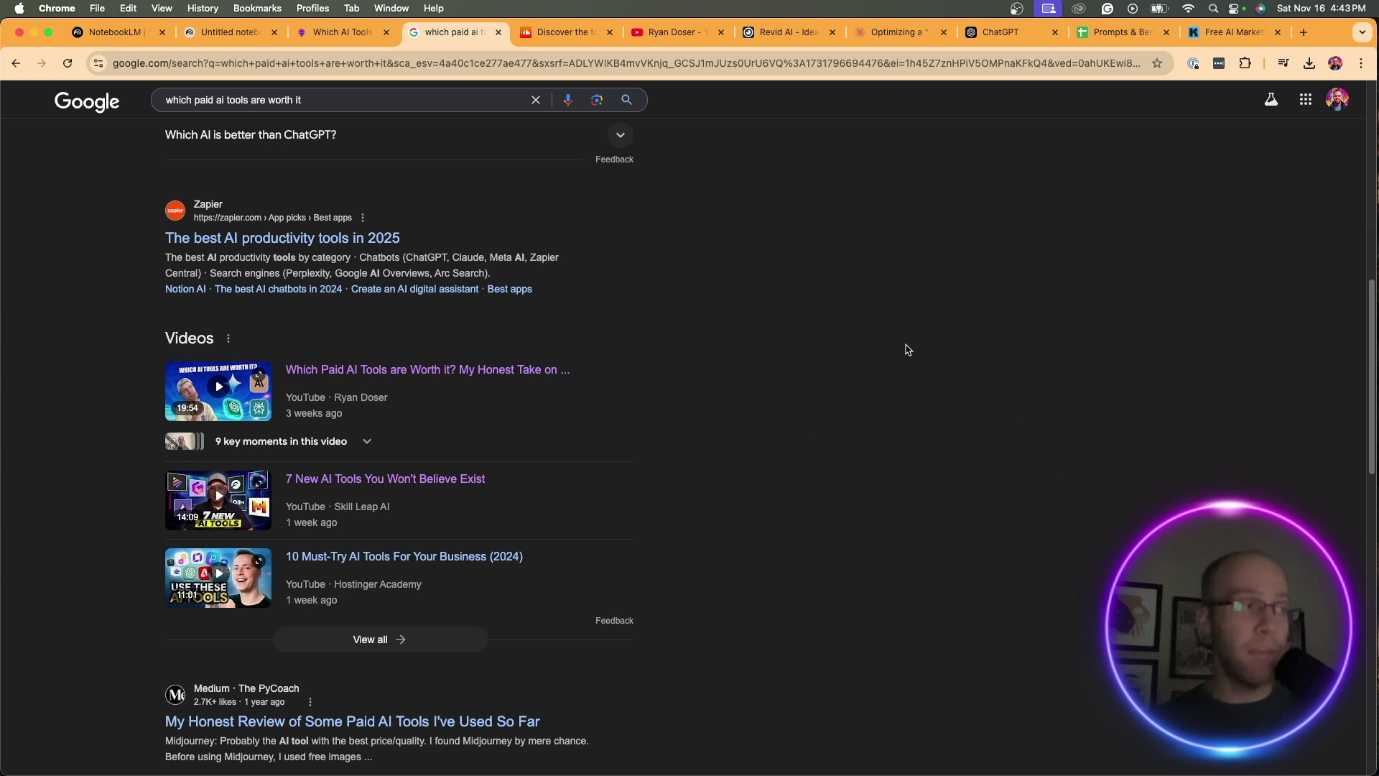
pyautogui.moveTo(876, 646); pyautogui.dragTo(187, 338)
pyautogui.click(997, 440)
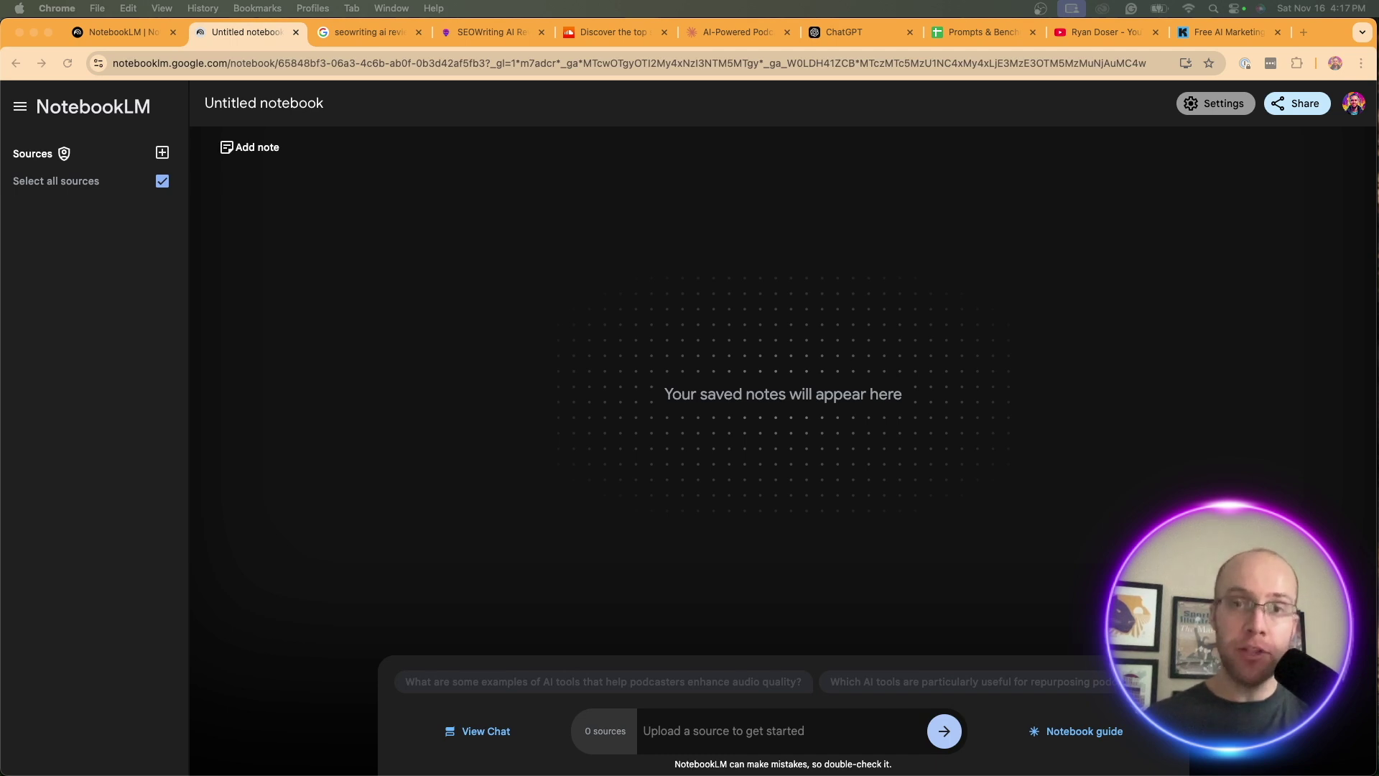
# - Look over the SEOWriting AI Review post, highlighting its title
pyautogui.click(512, 32)
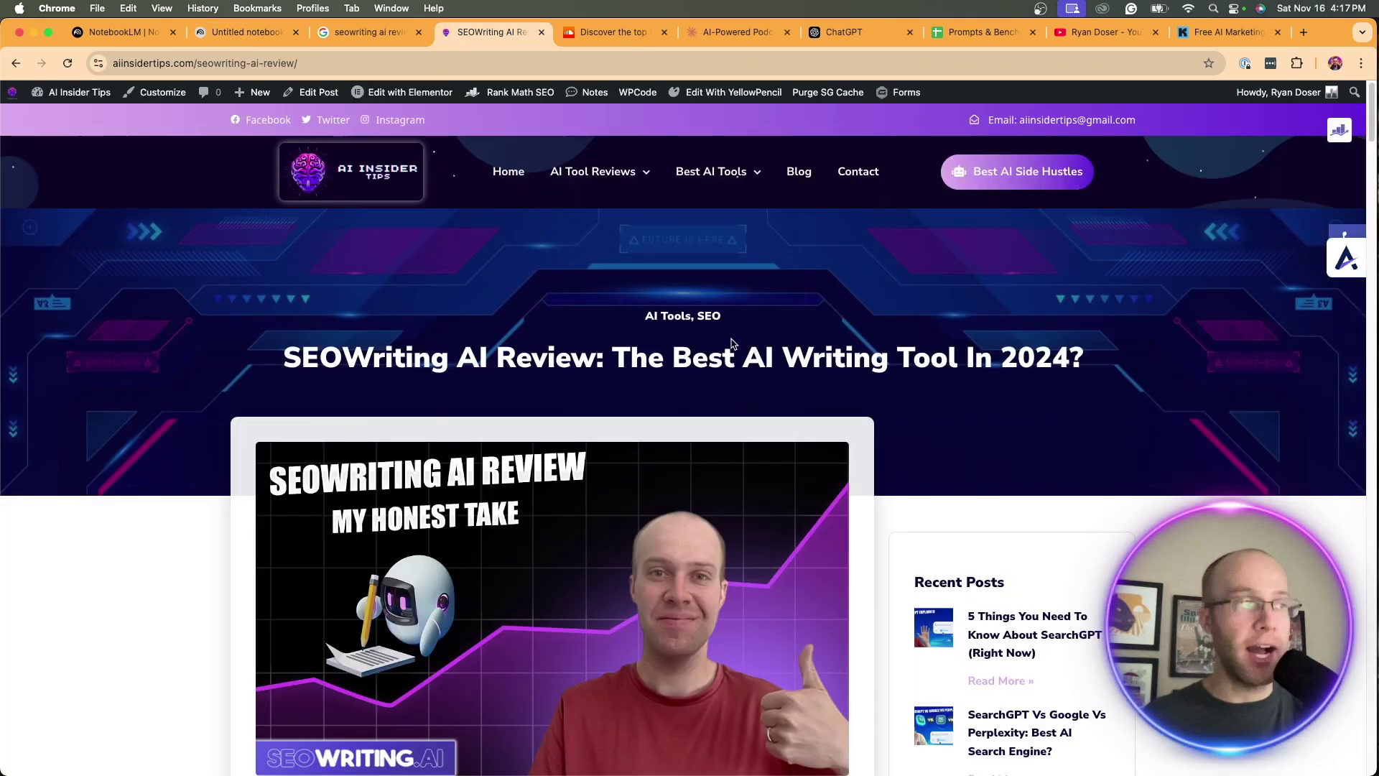
pyautogui.scroll(-3, 704, 384)
pyautogui.moveTo(286, 273); pyautogui.dragTo(605, 274)
pyautogui.click(606, 275)
pyautogui.scroll(-1, 700, 241)
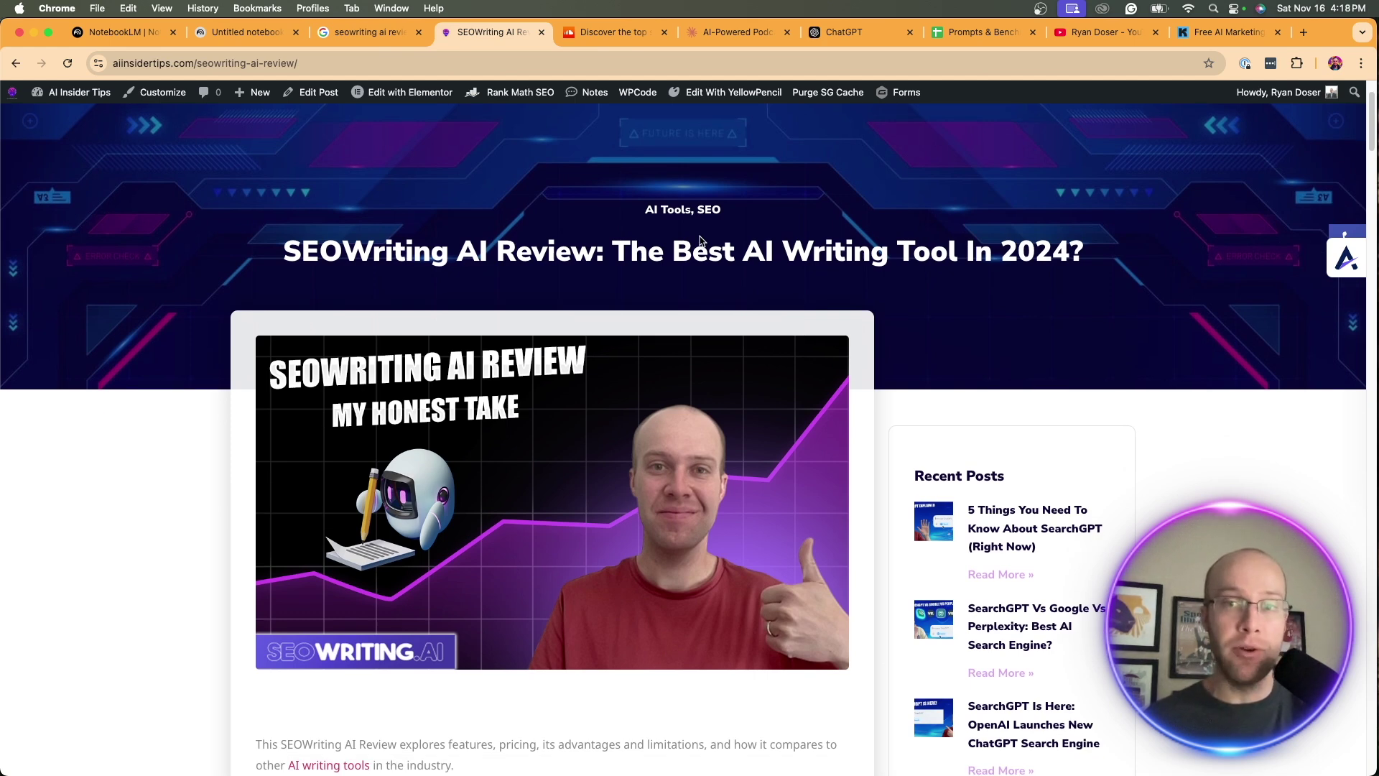
# - Scroll through the 'seowriting ai review' Google results and back to the top
pyautogui.click(371, 34)
pyautogui.scroll(-10, 718, 302)
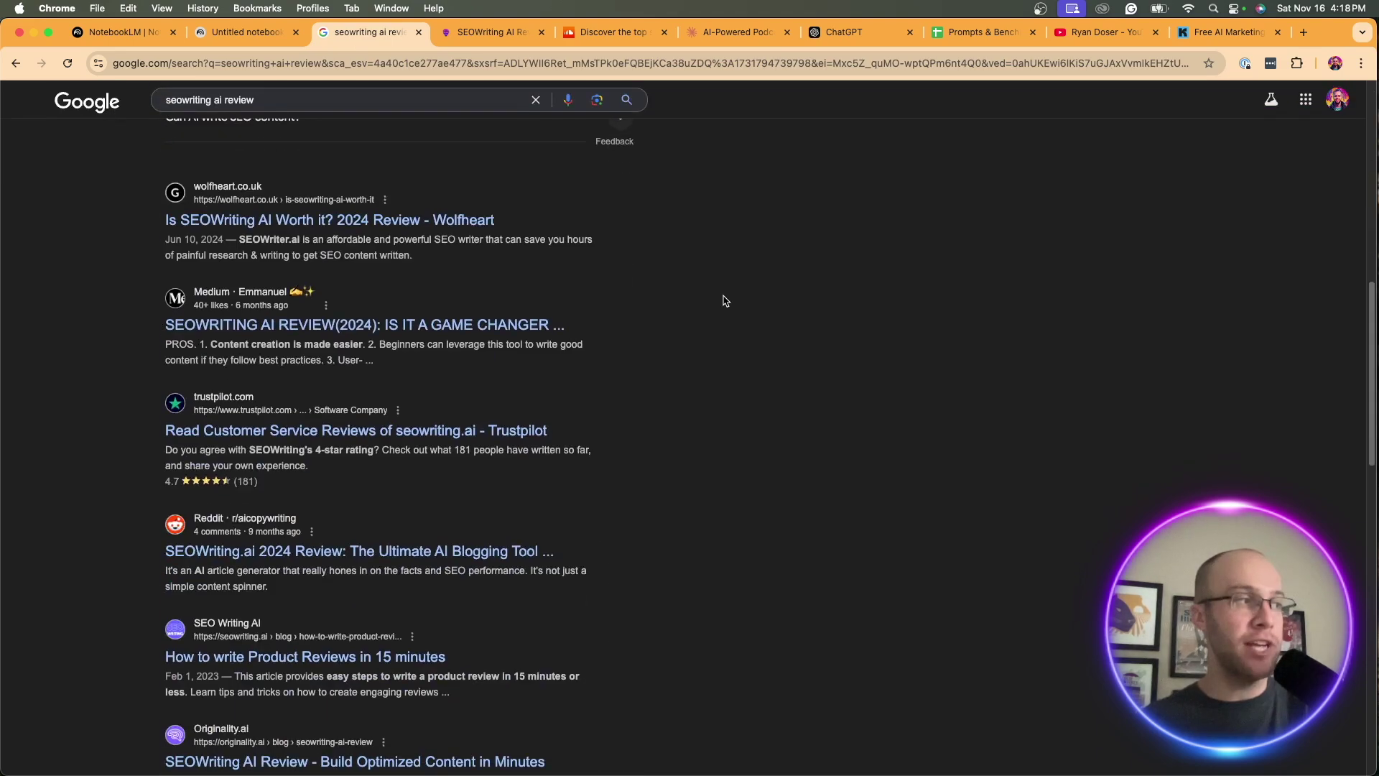
pyautogui.scroll(-10, 725, 300)
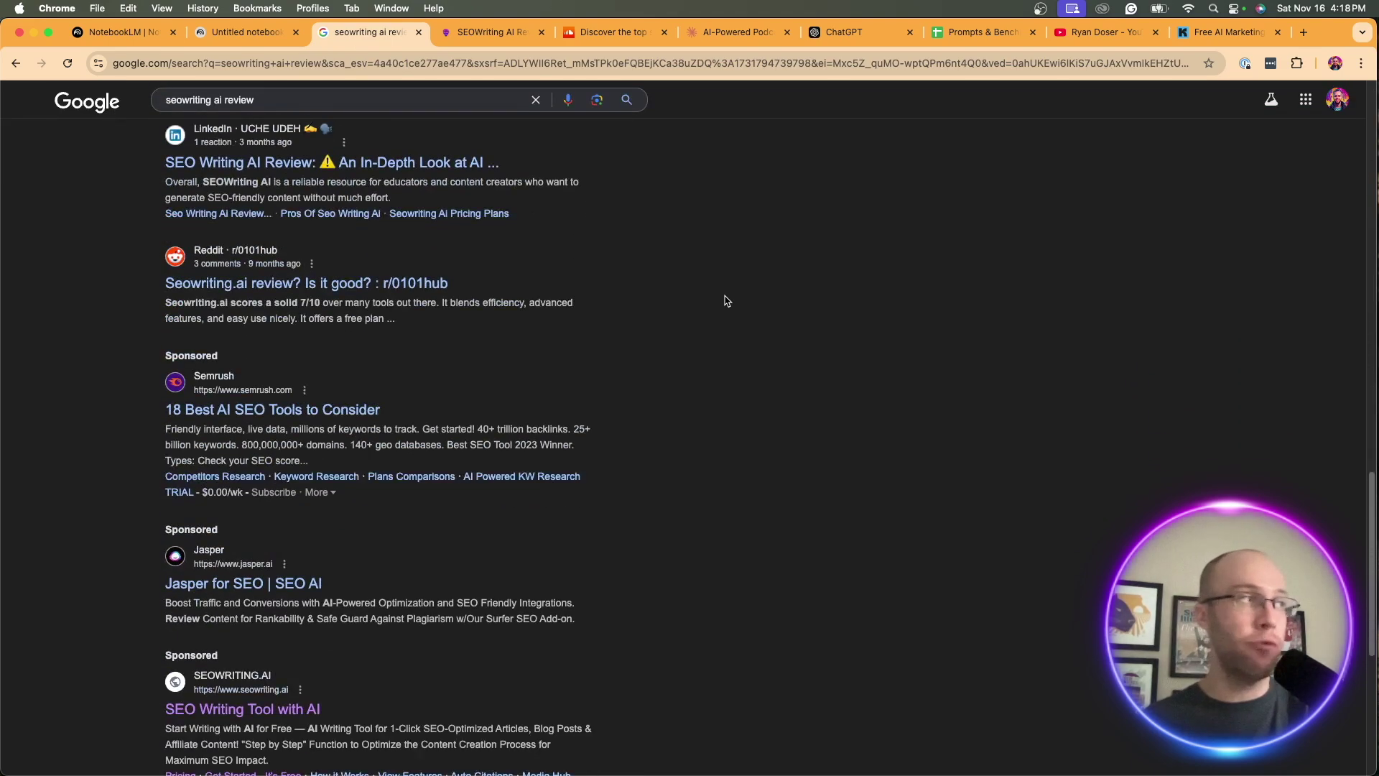
pyautogui.scroll(-6, 725, 300)
pyautogui.scroll(3, 724, 301)
pyautogui.scroll(7, 753, 340)
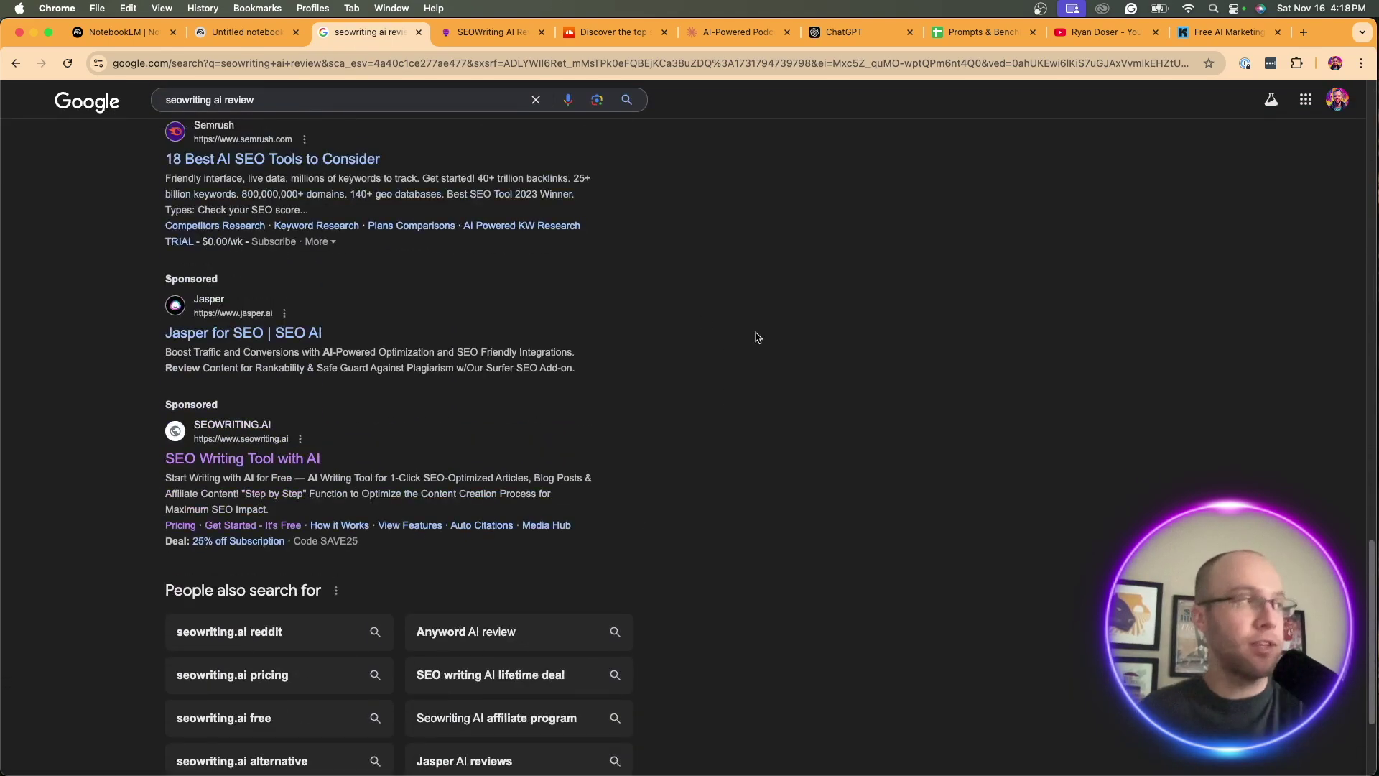
pyautogui.scroll(4, 305, 420)
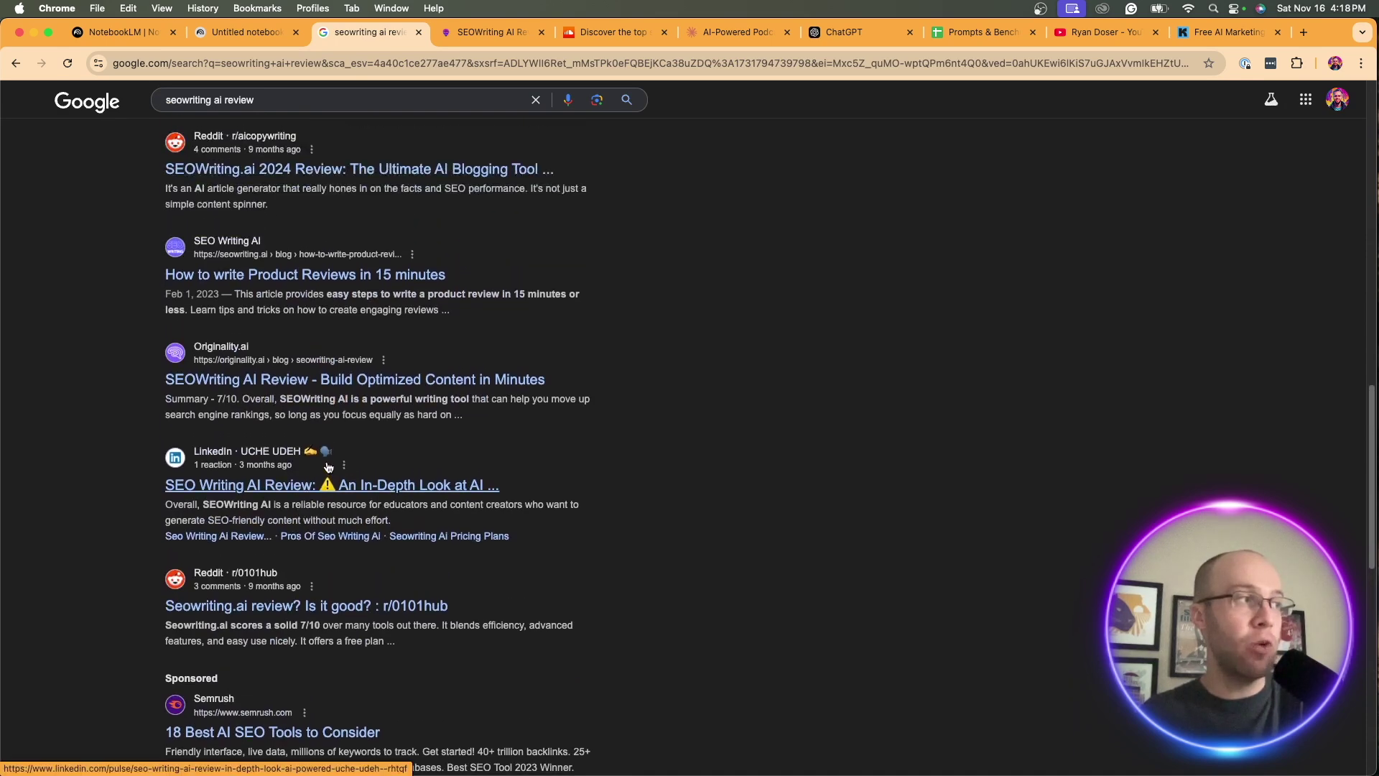
pyautogui.scroll(5, 272, 468)
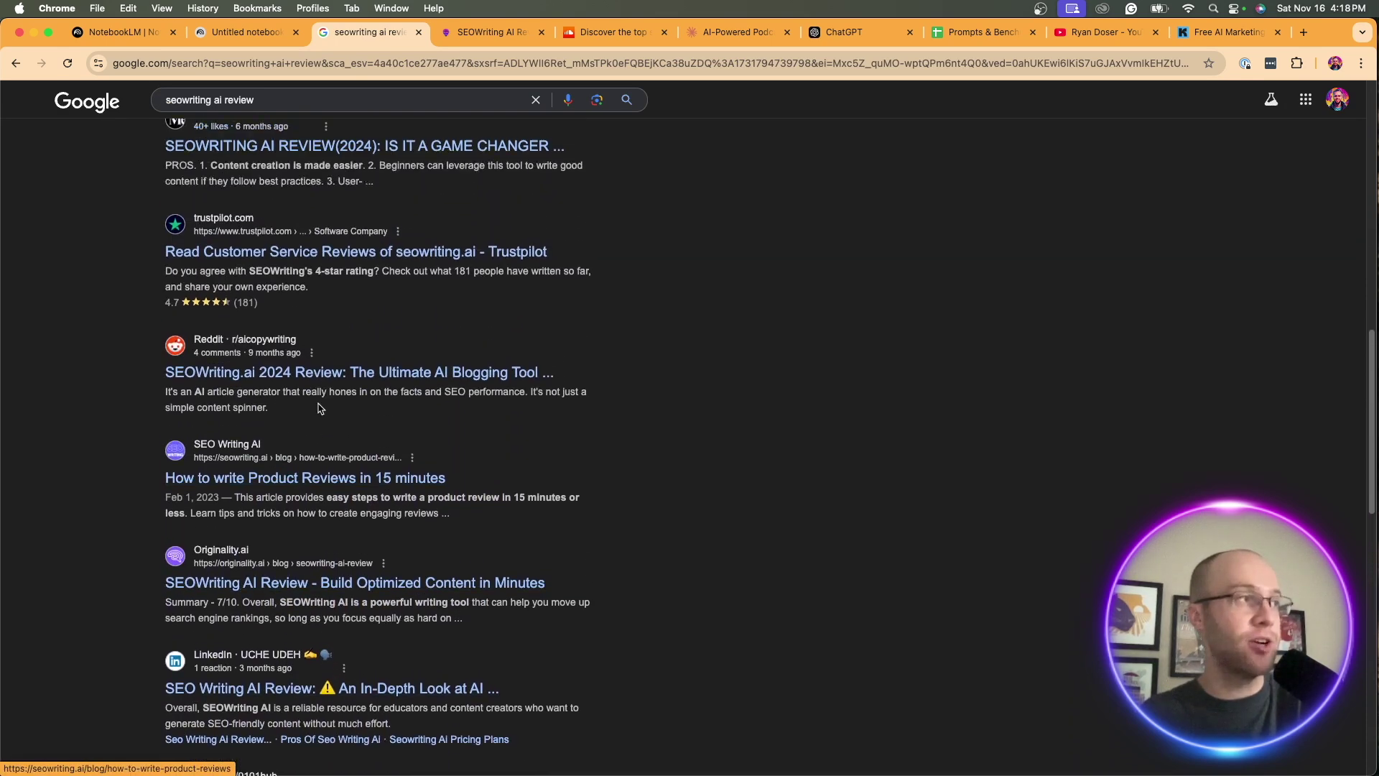
pyautogui.scroll(9, 650, 455)
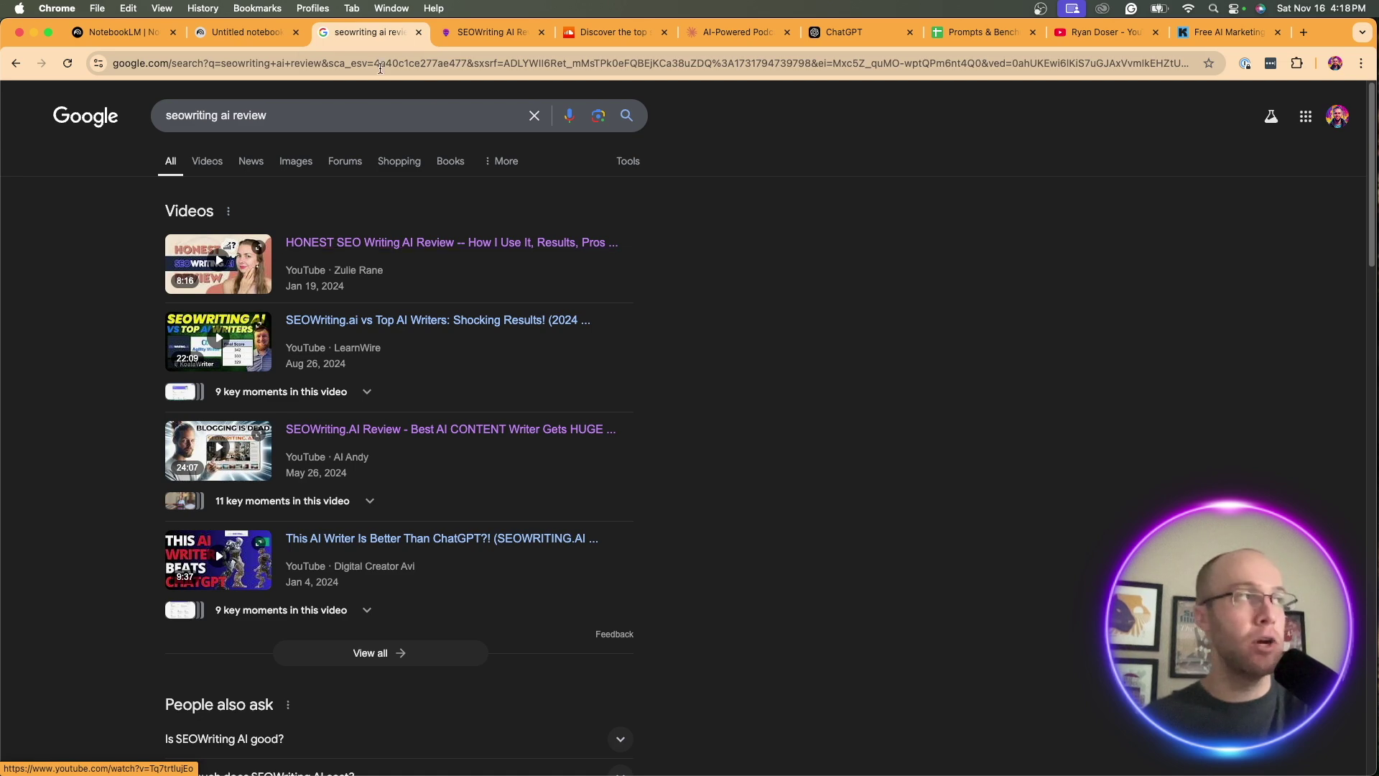
# - Start adding a notebook source and copy the SEOWriting AI Review article from intro through FAQs
pyautogui.click(248, 33)
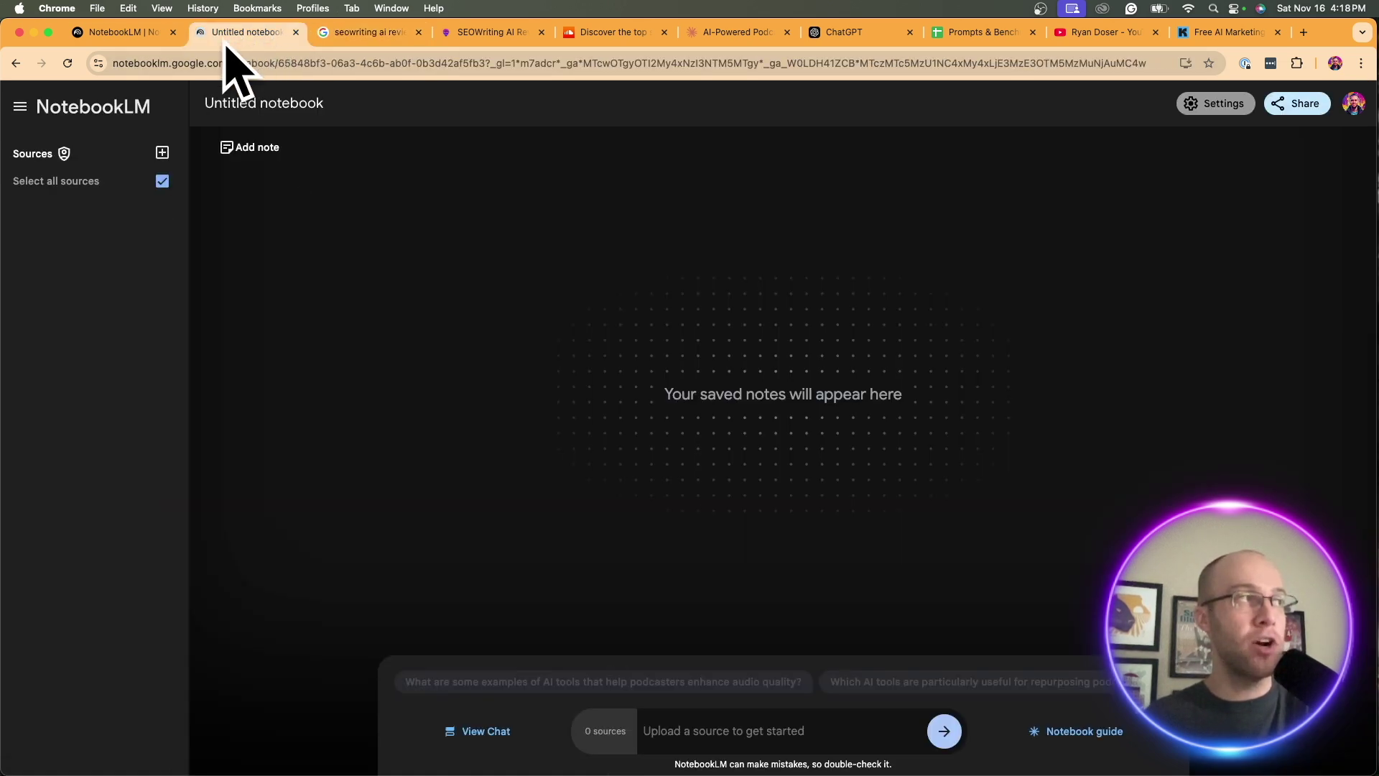
pyautogui.click(162, 152)
pyautogui.click(498, 36)
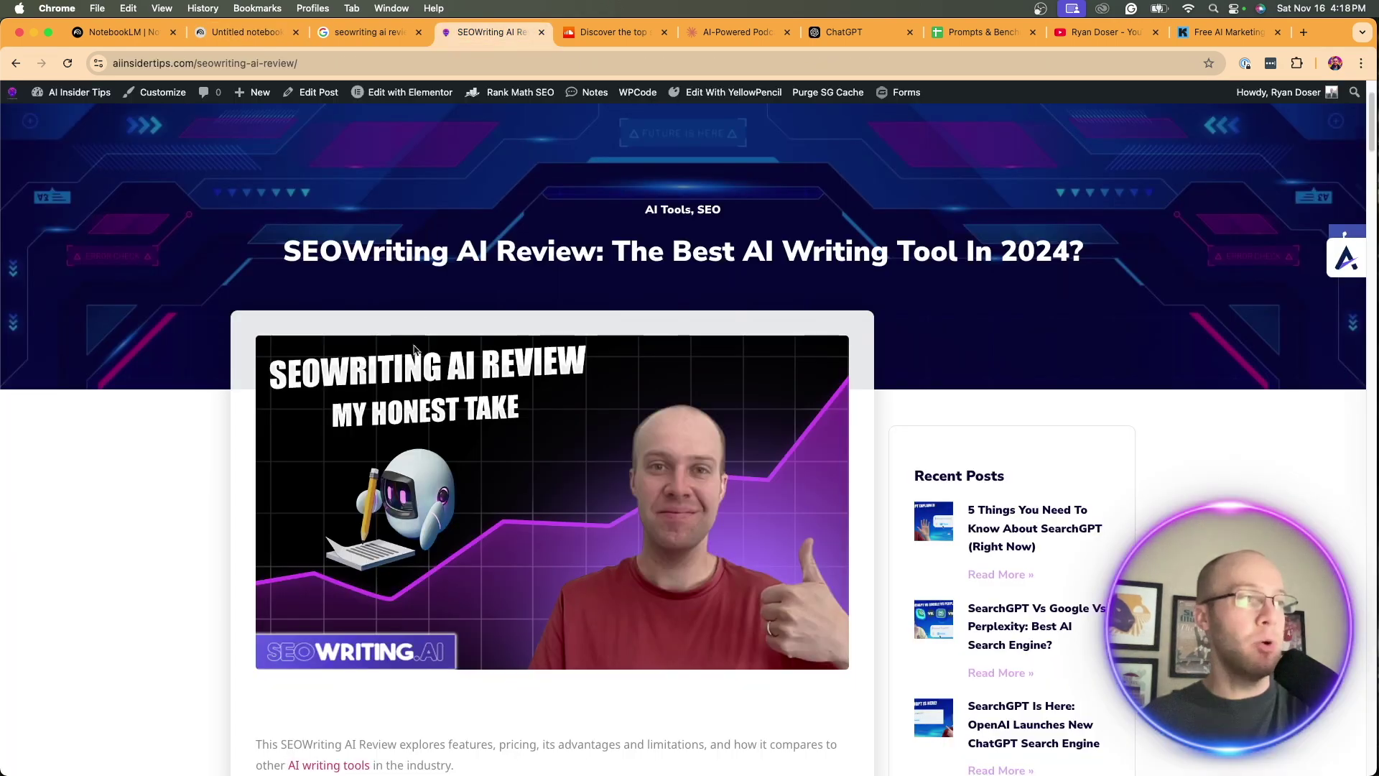
pyautogui.scroll(-5, 330, 330)
pyautogui.scroll(-15, 529, 452)
pyautogui.moveTo(257, 392); pyautogui.dragTo(584, 429)
pyautogui.scroll(-15, 551, 445)
pyautogui.press('super+c')
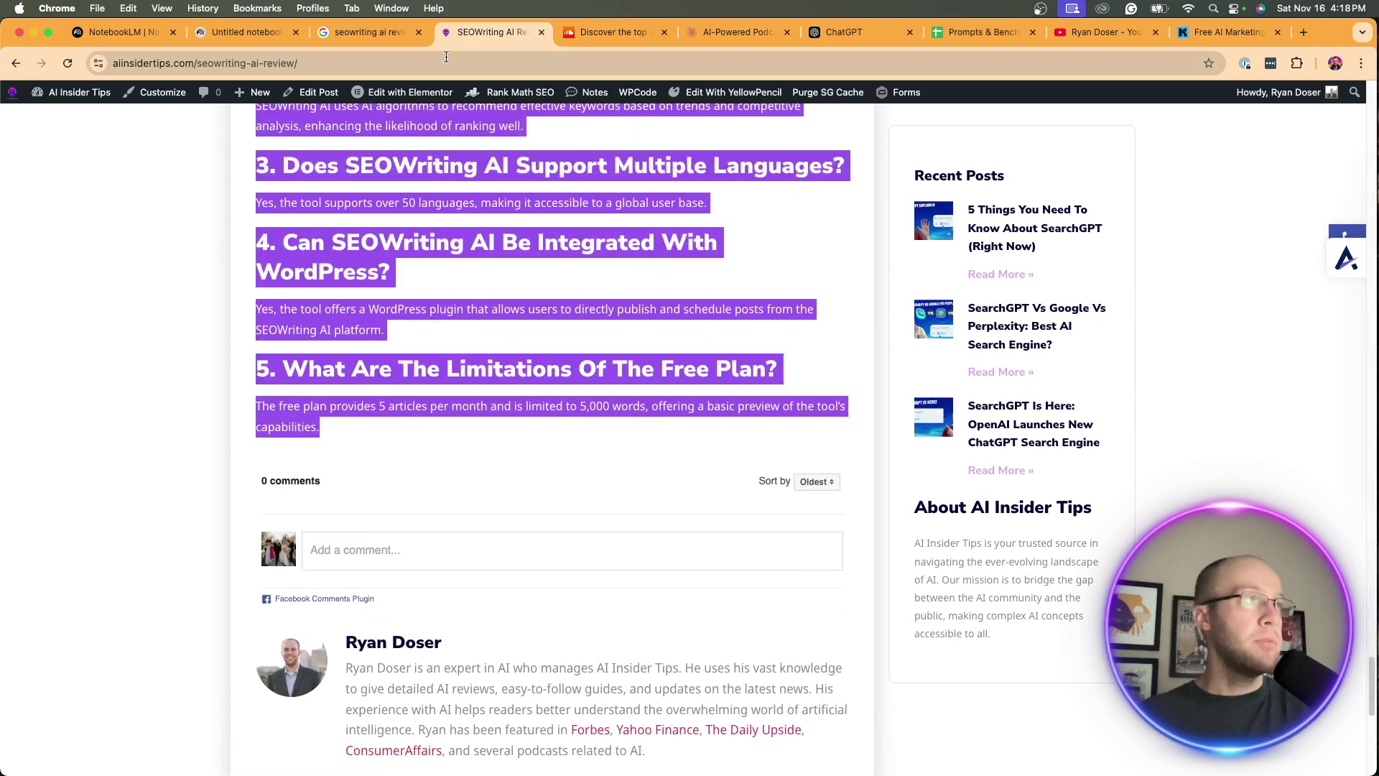
# - Paste the article text as a Copied text source and insert it
pyautogui.click(247, 34)
pyautogui.click(912, 609)
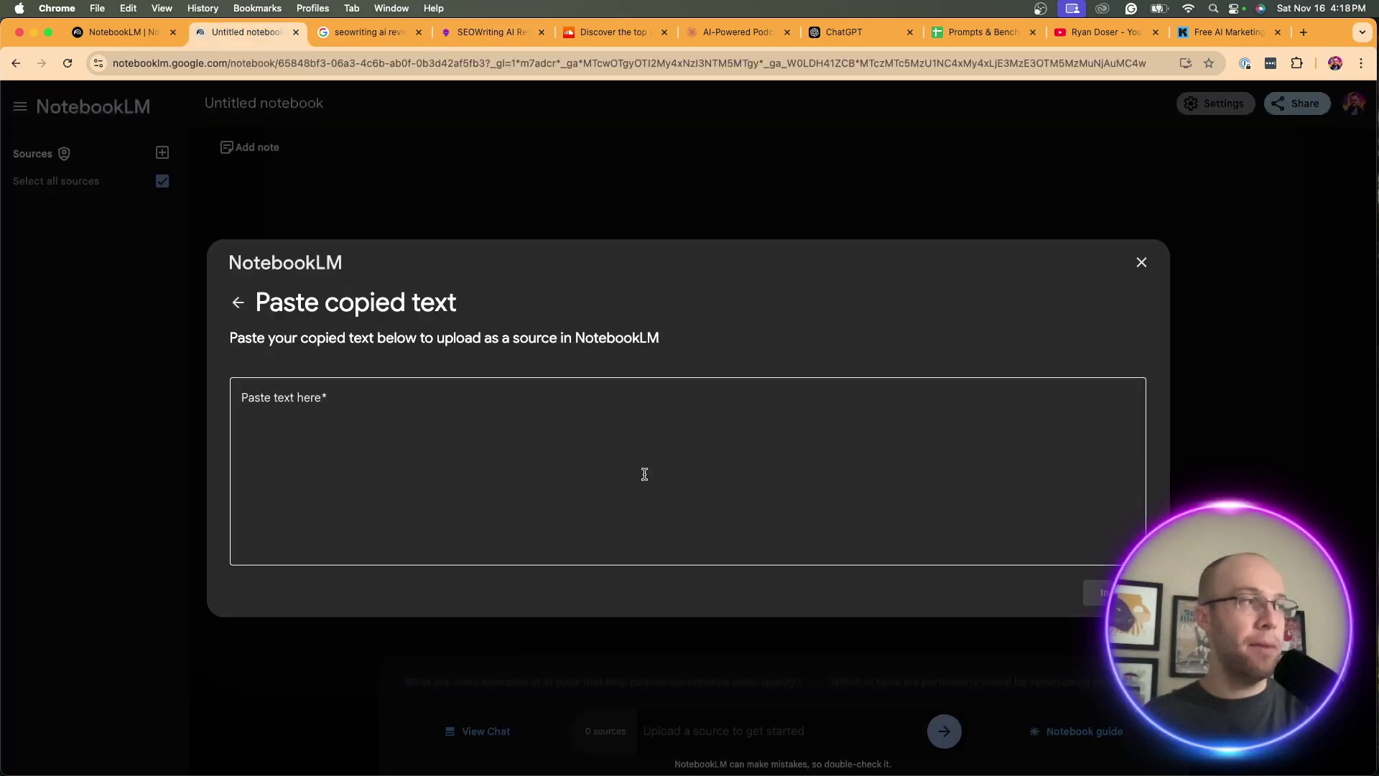
pyautogui.press('super+v')
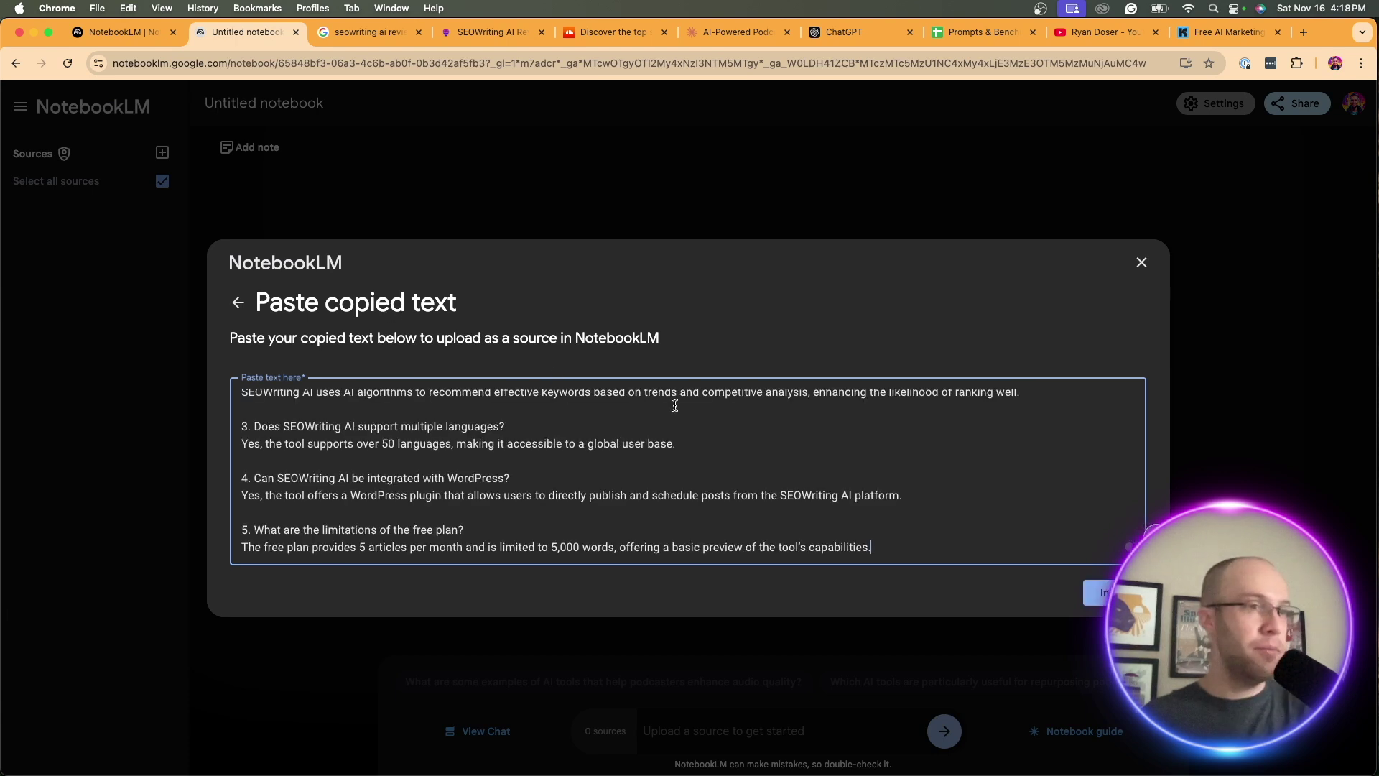
pyautogui.click(1094, 591)
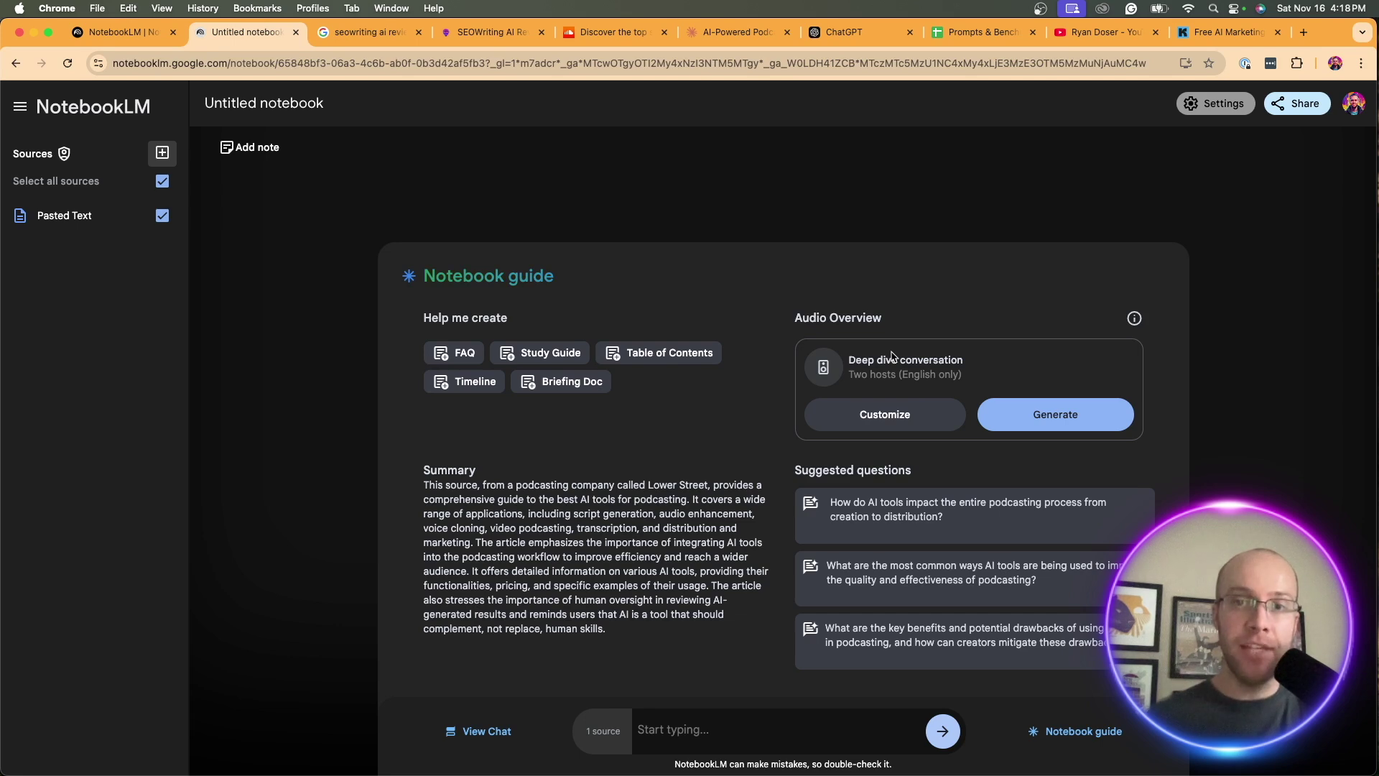
# - Copy the NotebookLM Content Editing prompt from cell B90 of Prompts & Benchmarks and return to the notebook
pyautogui.click(945, 30)
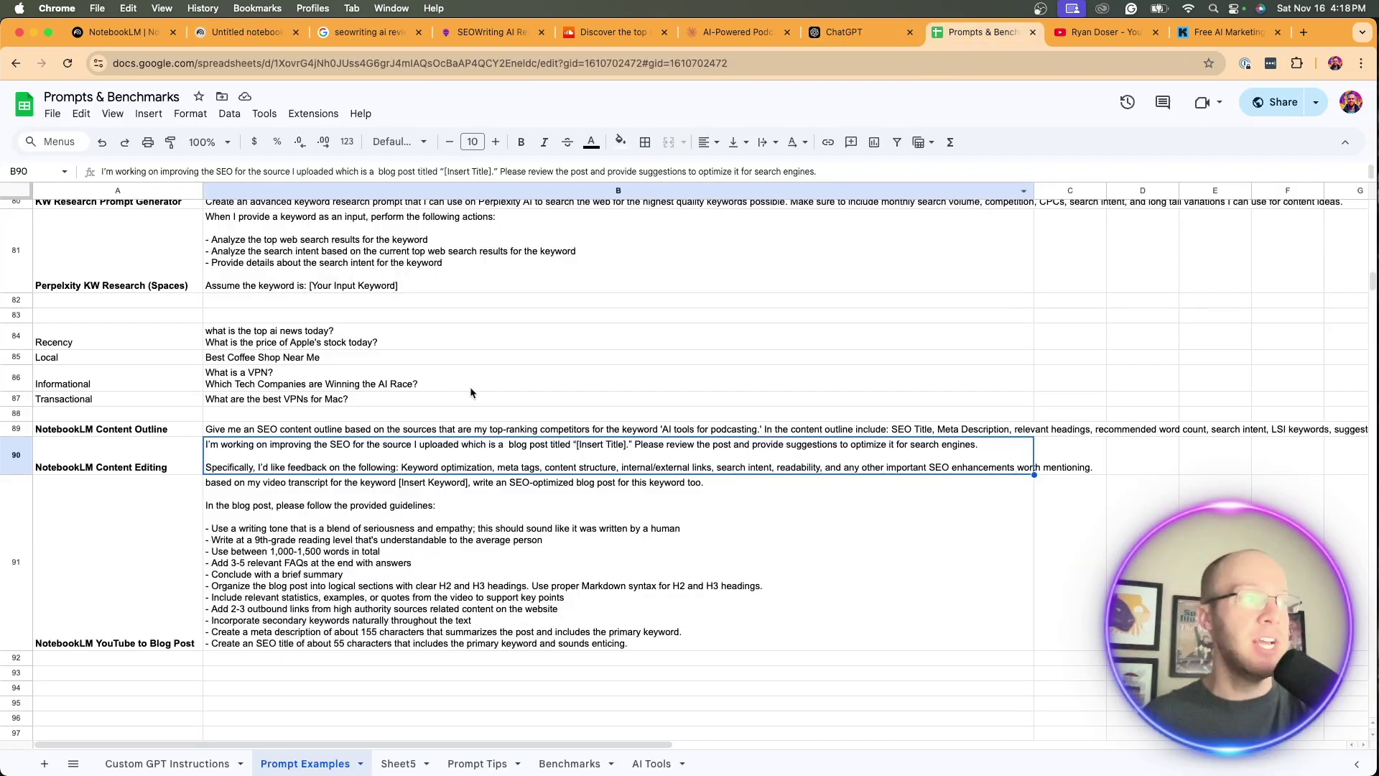
pyautogui.click(267, 539)
pyautogui.doubleClick(291, 447)
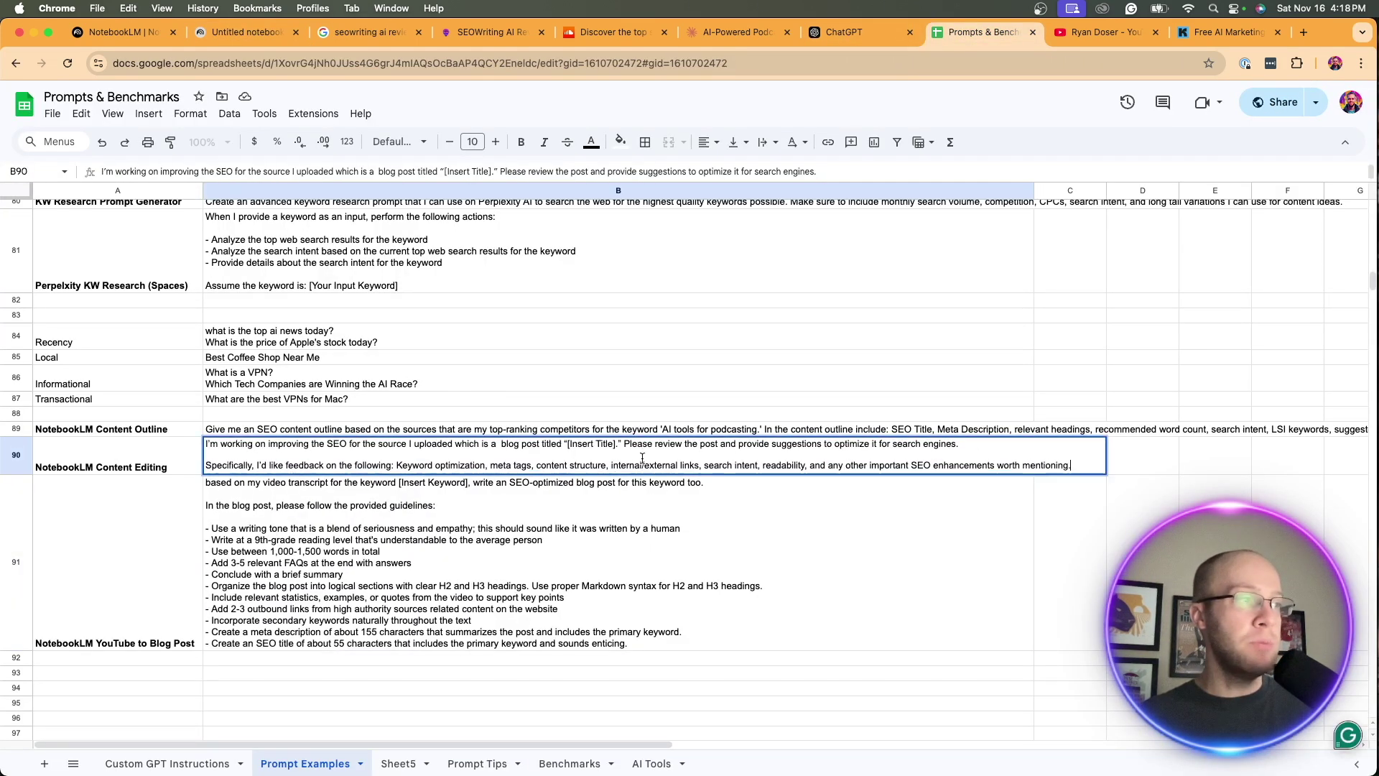
pyautogui.moveTo(1074, 465); pyautogui.dragTo(204, 447)
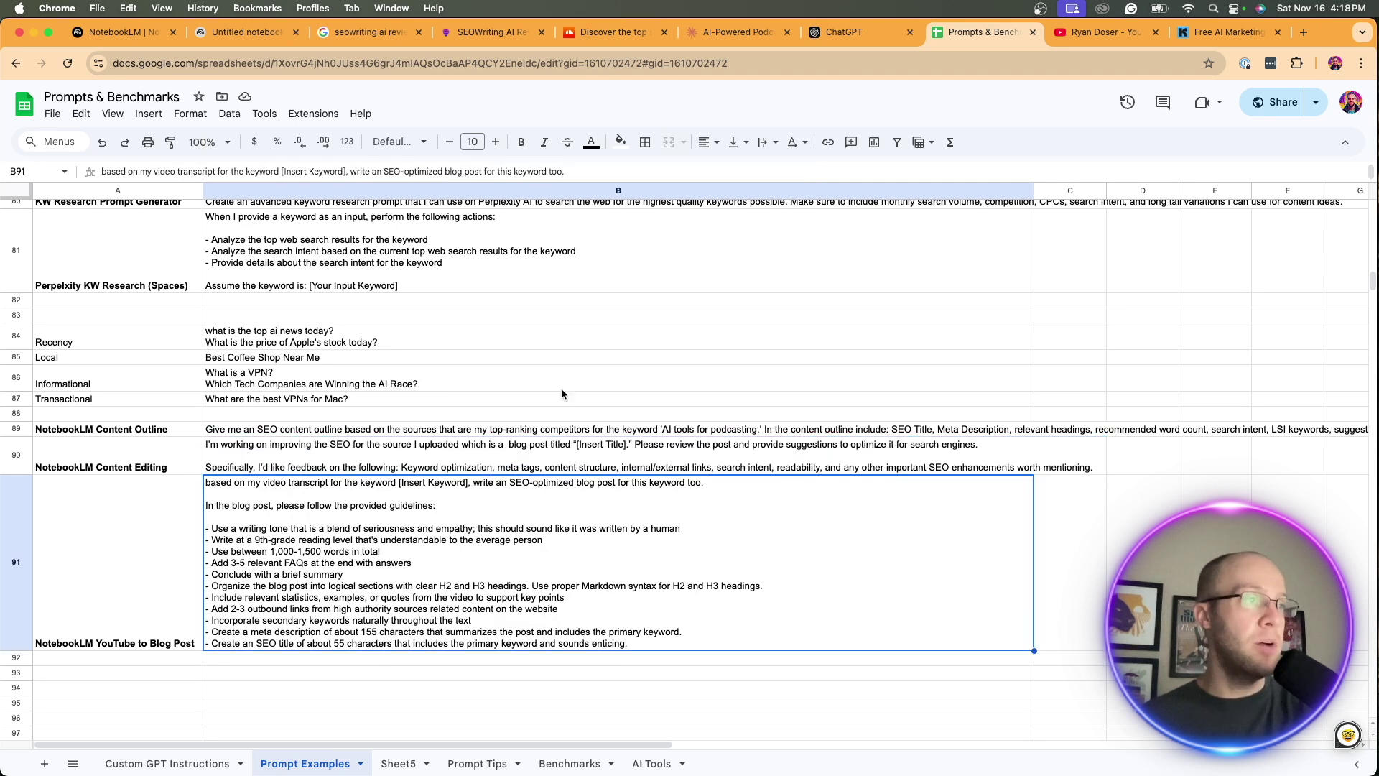
pyautogui.press('Return')
pyautogui.click(244, 31)
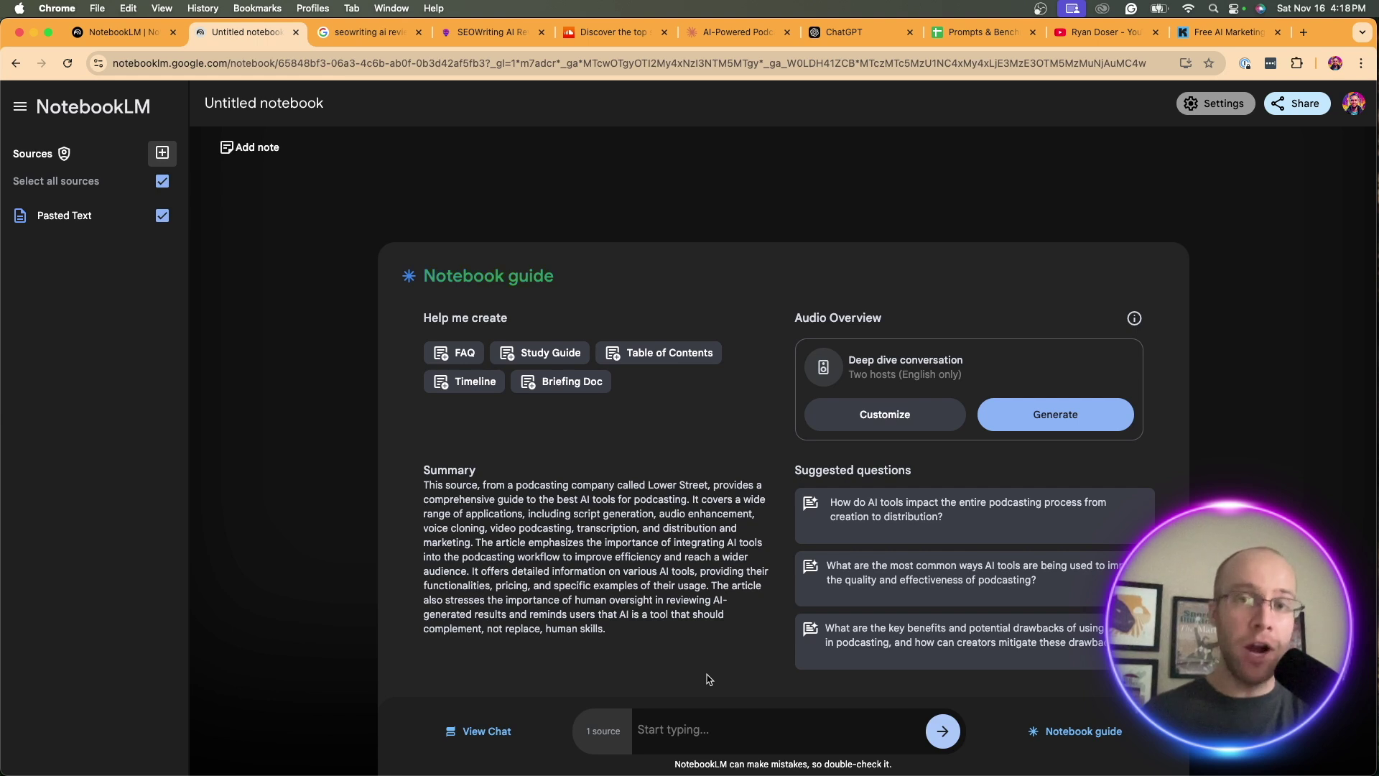
# - Paste the SEO review prompt into the chat and replace [Insert Title] with 'SEOWriting AI Review'
pyautogui.click(703, 729)
pyautogui.press('super+v')
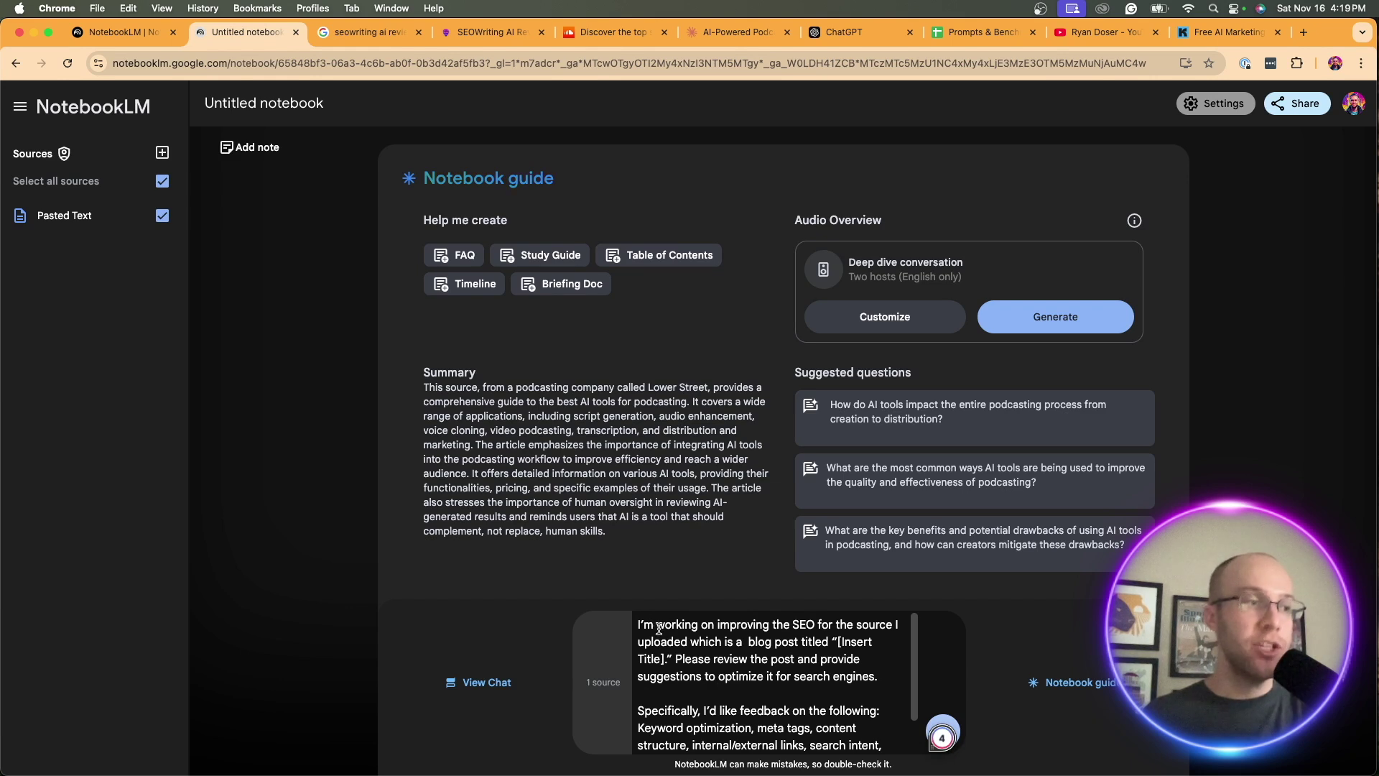
pyautogui.moveTo(644, 625); pyautogui.dragTo(693, 642)
pyautogui.click(828, 645)
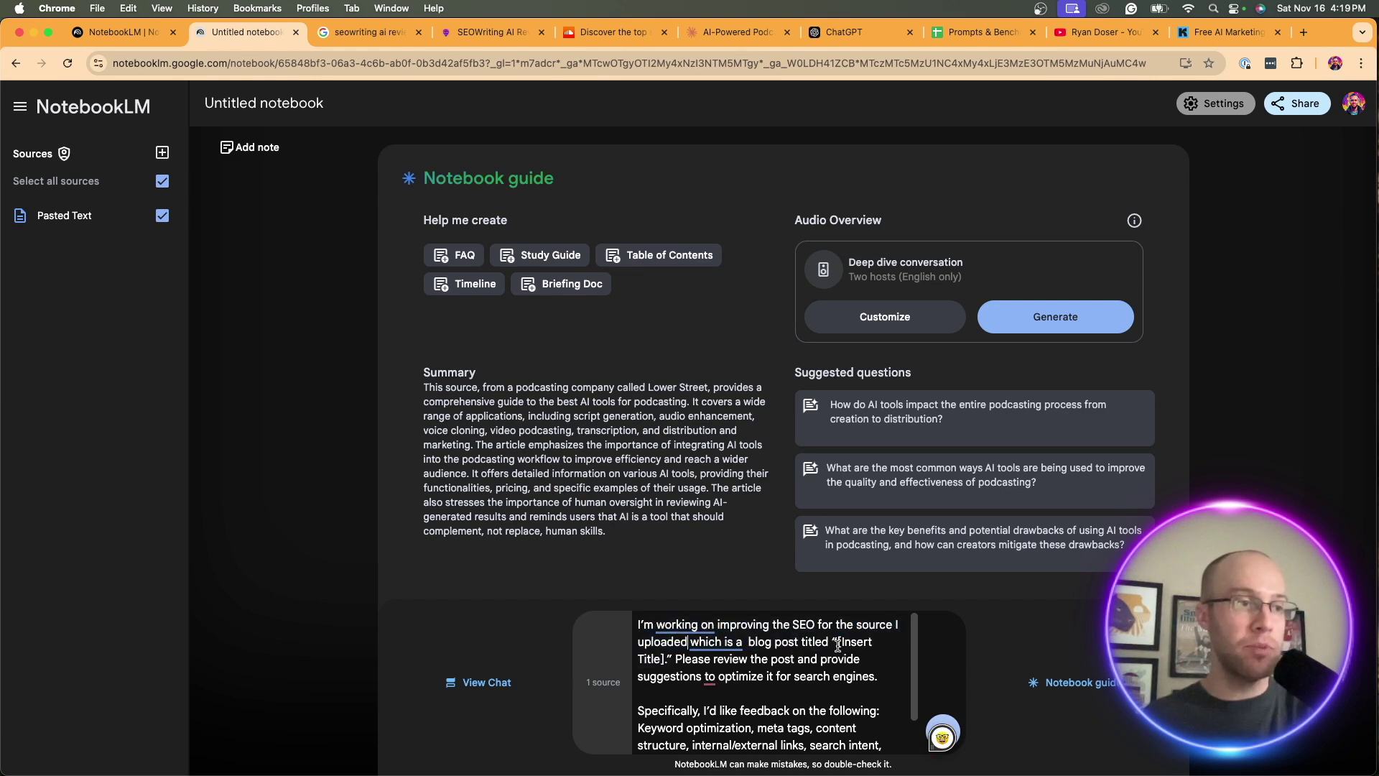
pyautogui.moveTo(838, 643); pyautogui.dragTo(667, 661)
pyautogui.write('SEOWRiting')
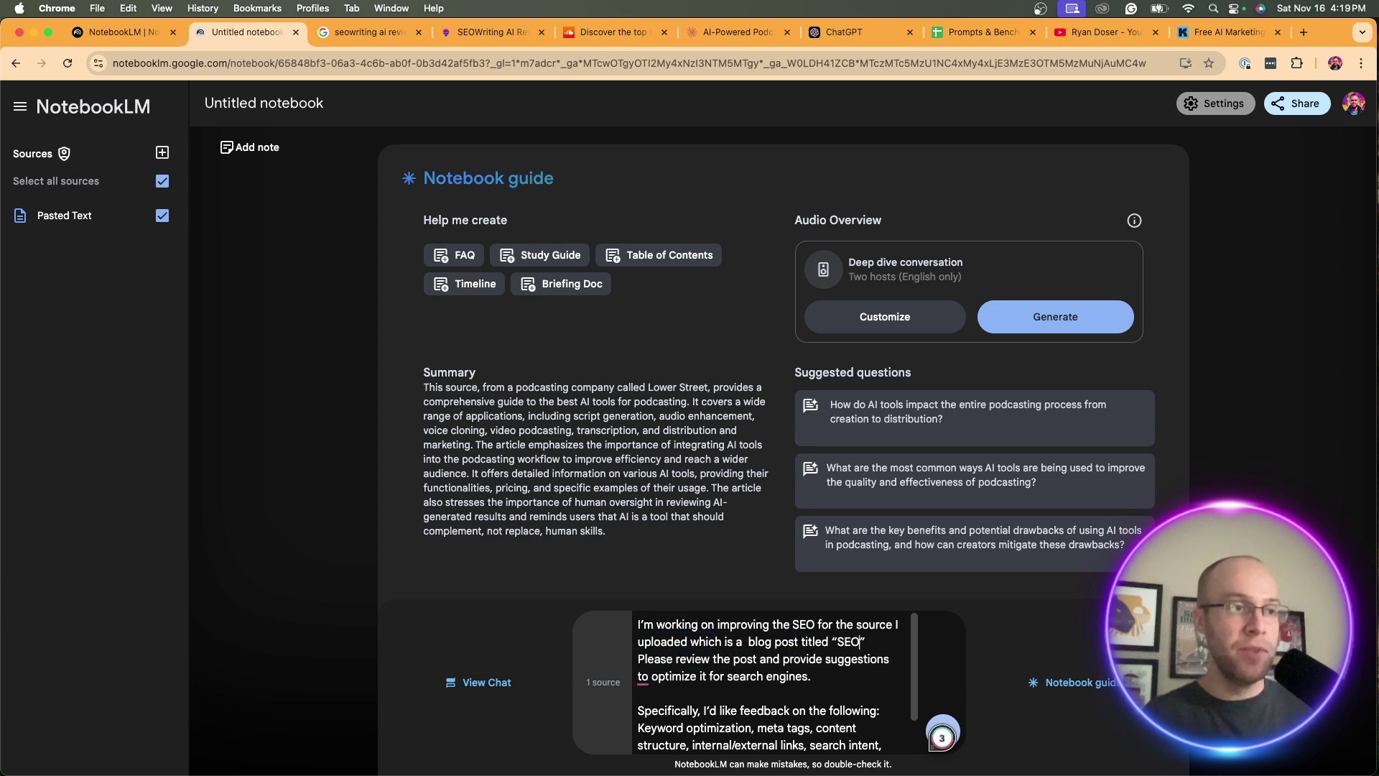
pyautogui.press('BackSpace')
pyautogui.press('BackSpace')
pyautogui.press('BackSpace')
pyautogui.press('BackSpace')
pyautogui.press('BackSpace')
pyautogui.press('BackSpace')
pyautogui.write('ri')
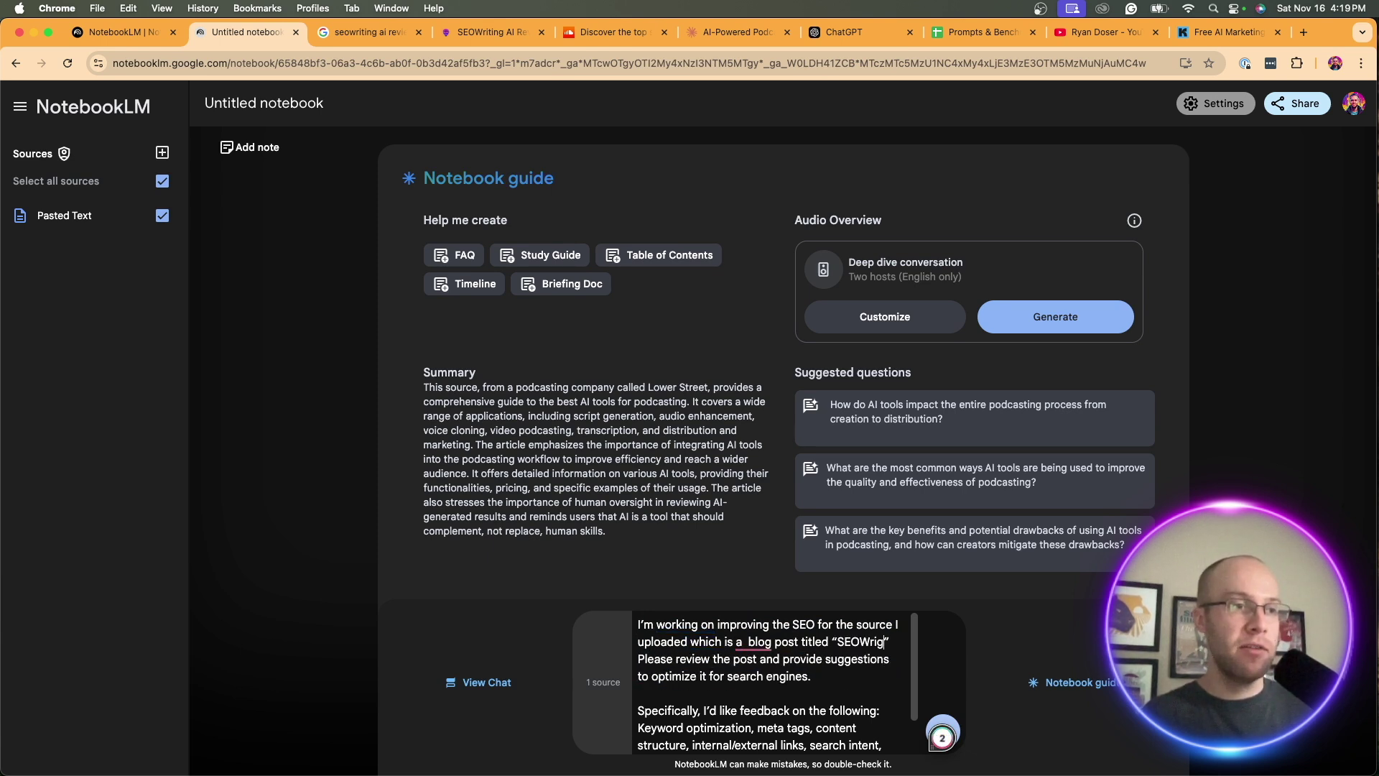
pyautogui.write('ting AI Review')
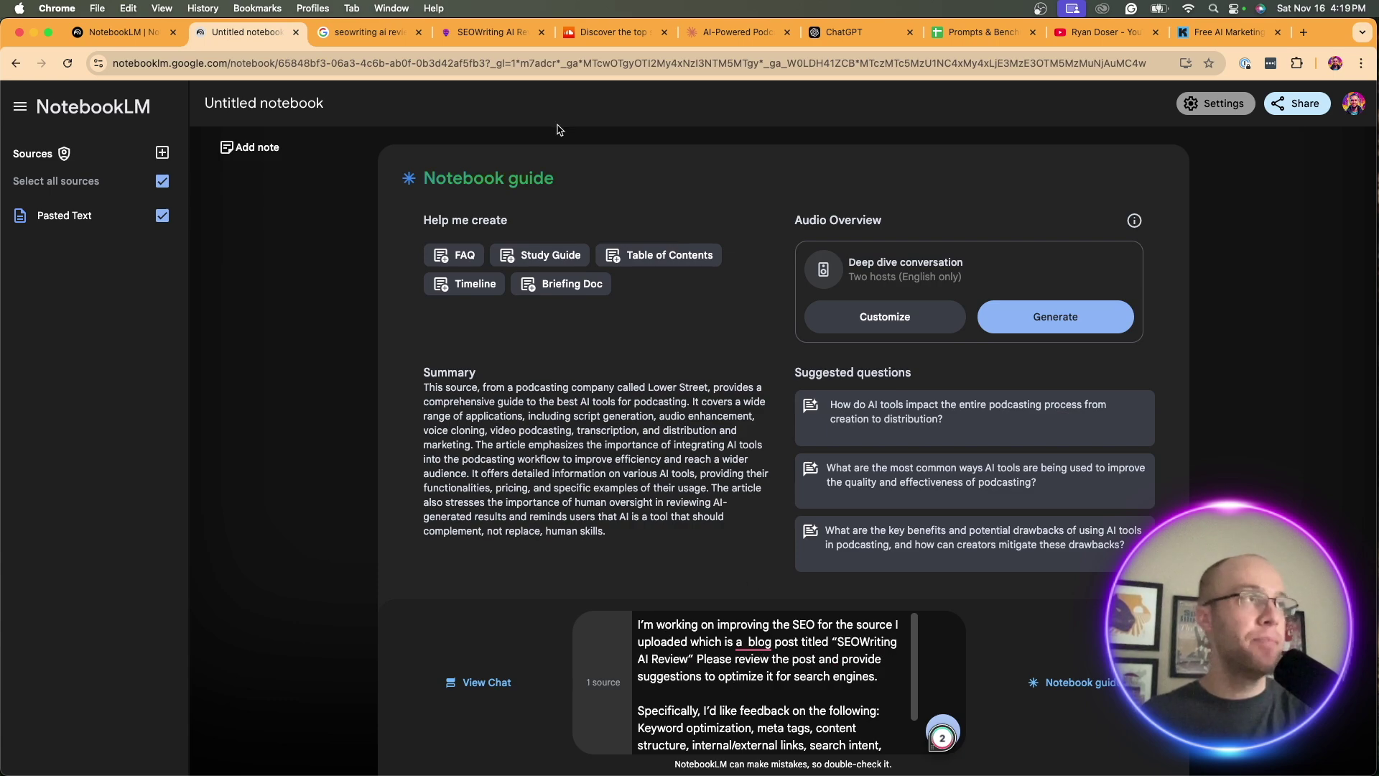
# - Swap the short title in the prompt for the blog post's full copied title
pyautogui.click(490, 38)
pyautogui.scroll(20, 497, 278)
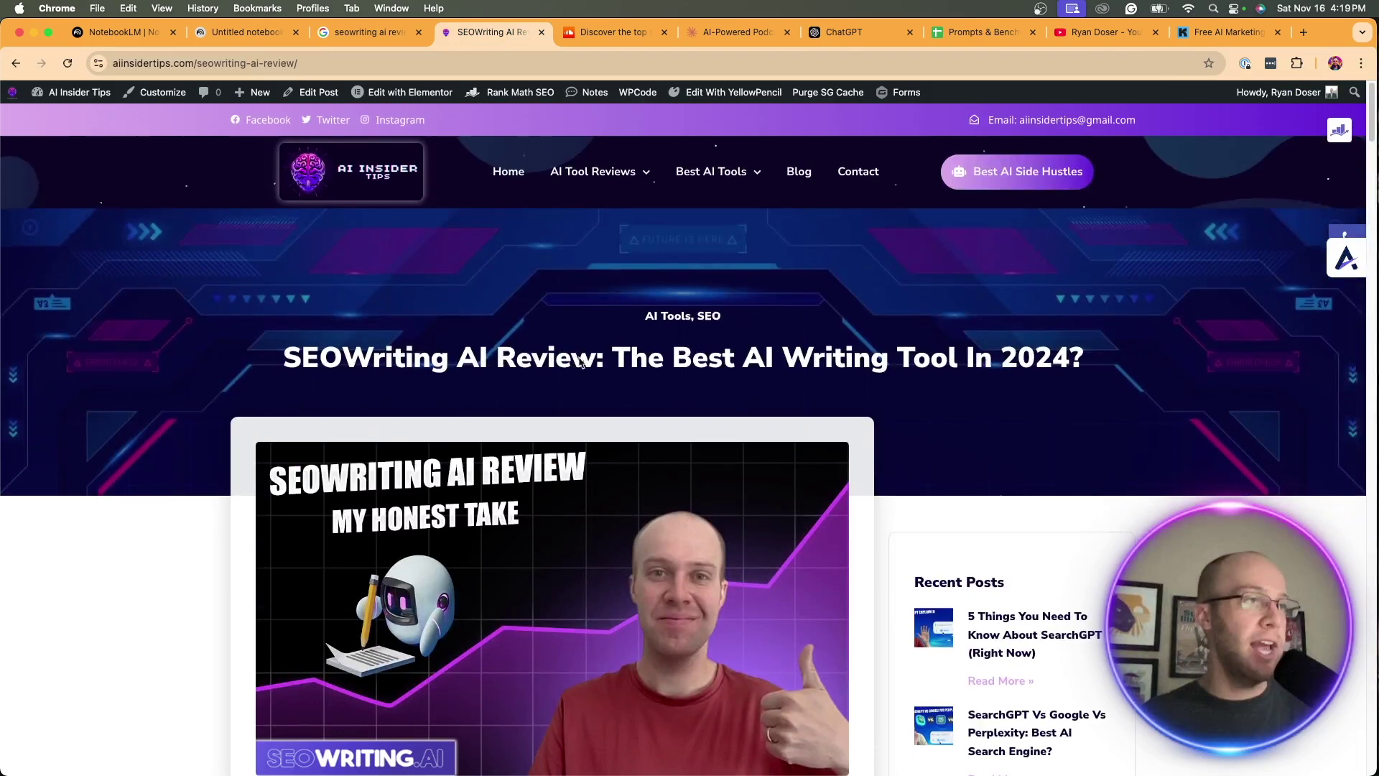
pyautogui.moveTo(1114, 361); pyautogui.dragTo(302, 386)
pyautogui.press('super+c')
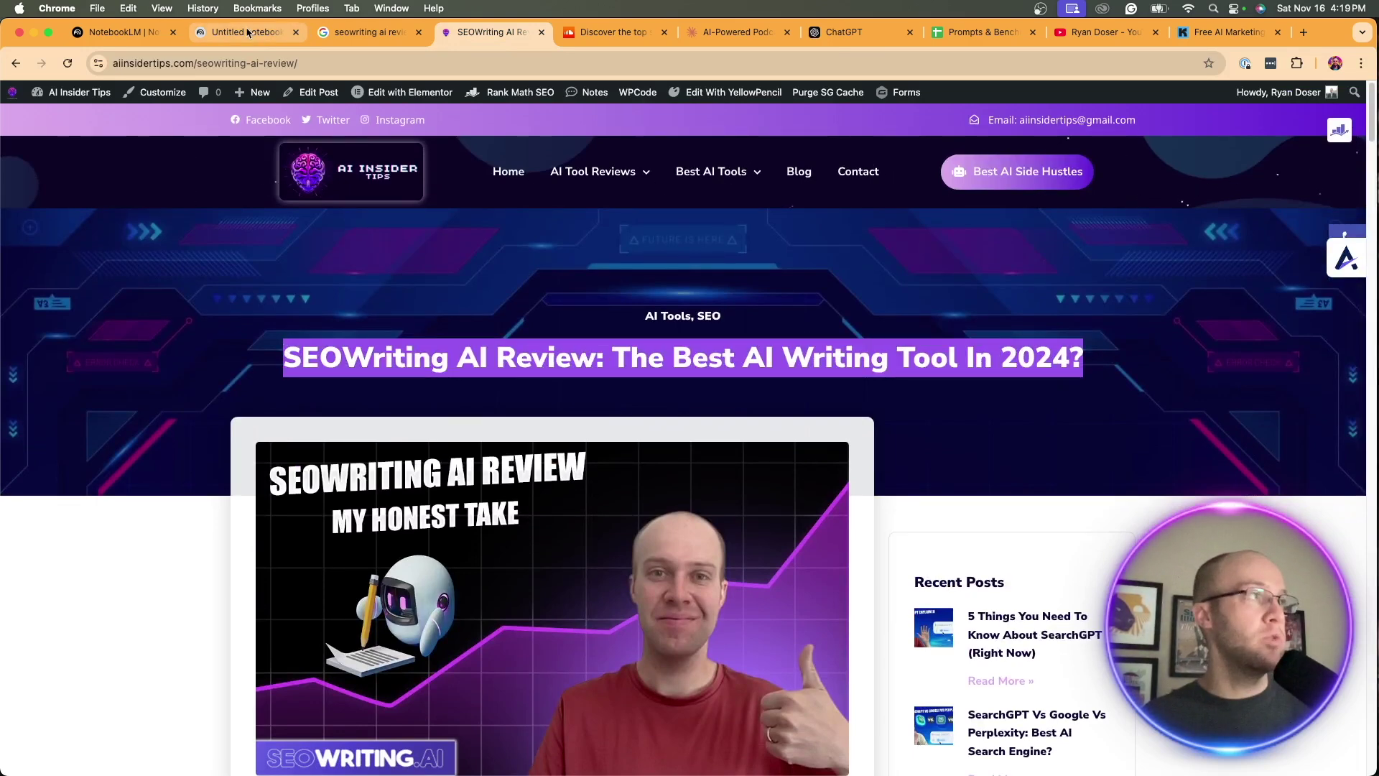
pyautogui.click(244, 31)
pyautogui.moveTo(689, 659)
pyautogui.mouseDown()
pyautogui.moveTo(650, 659)
pyautogui.moveTo(799, 646)
pyautogui.moveTo(857, 659)
pyautogui.moveTo(688, 658)
pyautogui.mouseUp()
pyautogui.click(803, 646)
pyautogui.press('super+v')
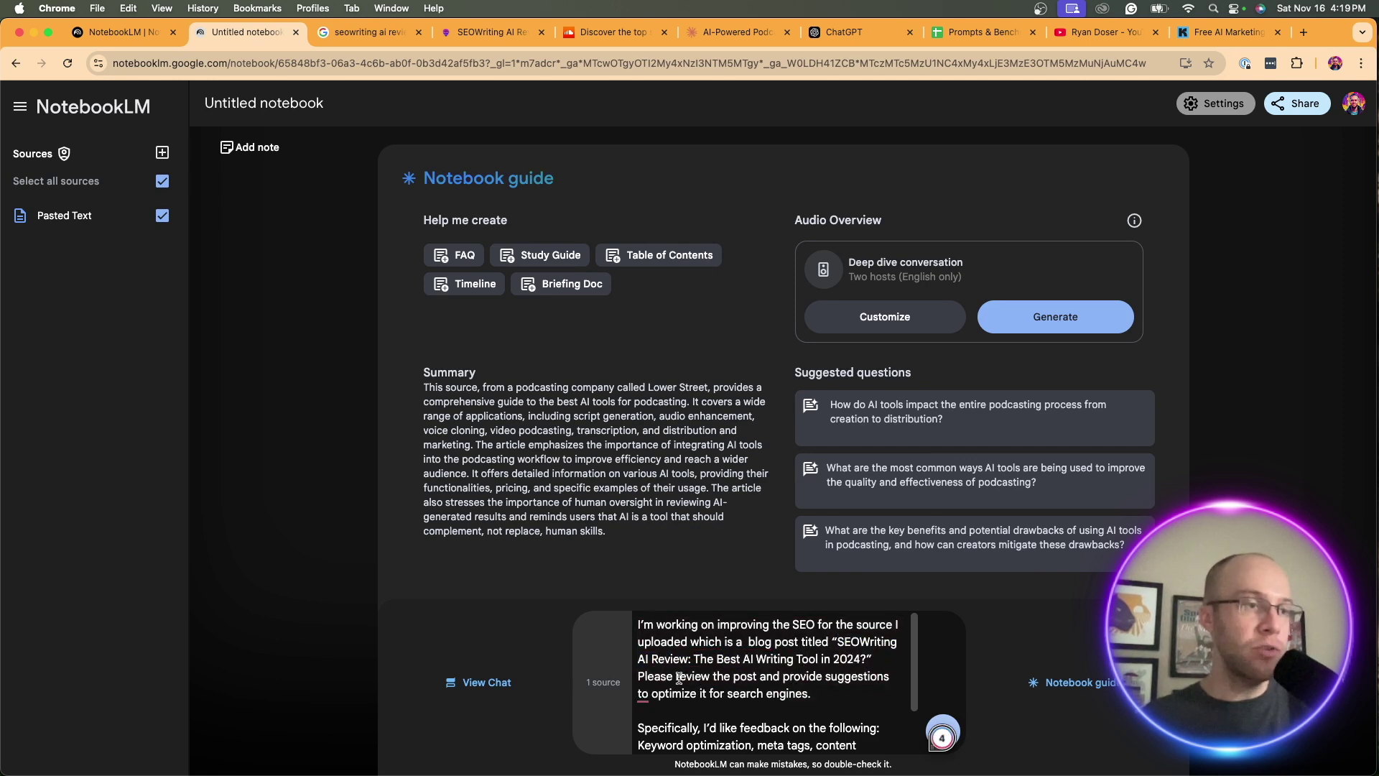
# - Read over the prompt's requests for keyword, meta tag and other SEO enhancements
pyautogui.moveTo(678, 678); pyautogui.dragTo(806, 678)
pyautogui.moveTo(837, 694); pyautogui.dragTo(714, 686)
pyautogui.click(761, 688)
pyautogui.scroll(-3, 747, 685)
pyautogui.scroll(2, 718, 682)
pyautogui.scroll(-3, 701, 681)
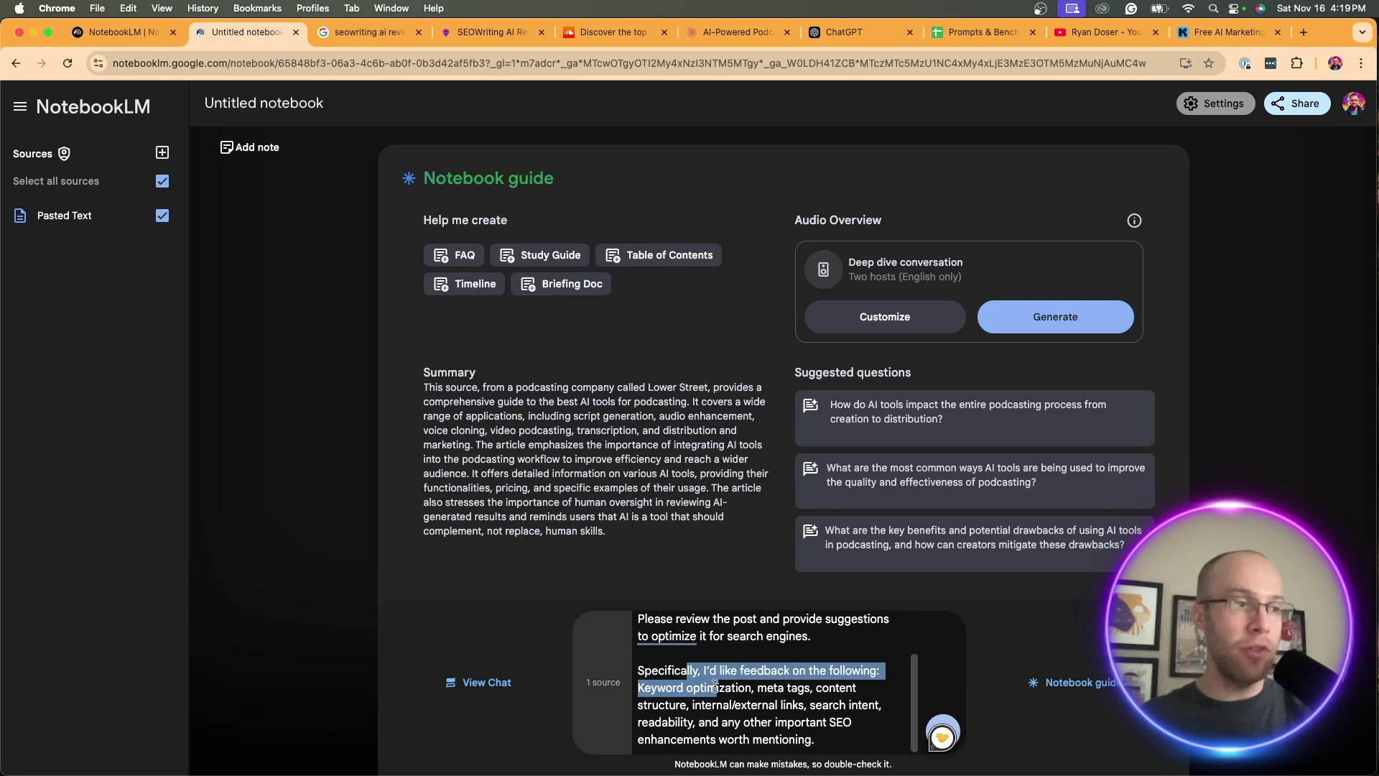
pyautogui.click(715, 687)
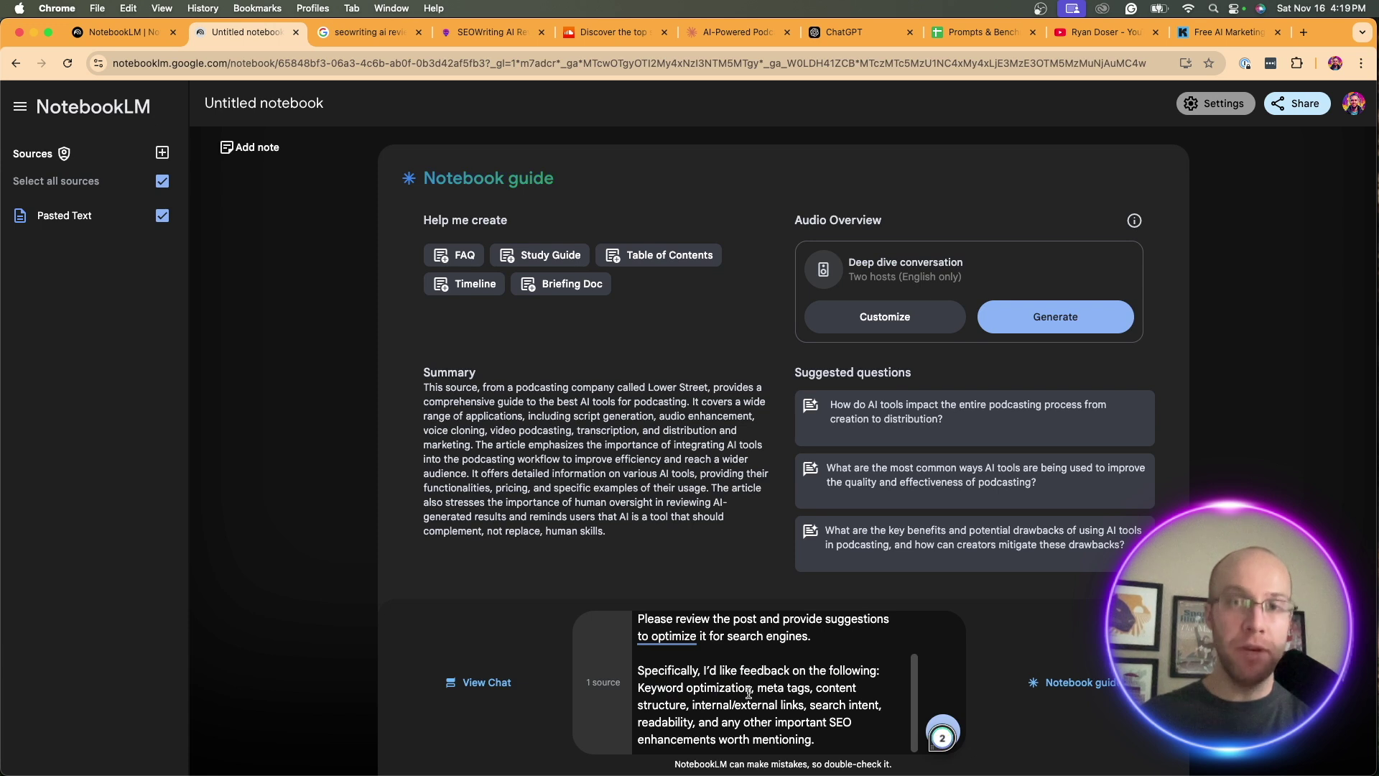
pyautogui.moveTo(643, 688); pyautogui.dragTo(750, 687)
pyautogui.moveTo(759, 688); pyautogui.dragTo(825, 687)
pyautogui.click(748, 697)
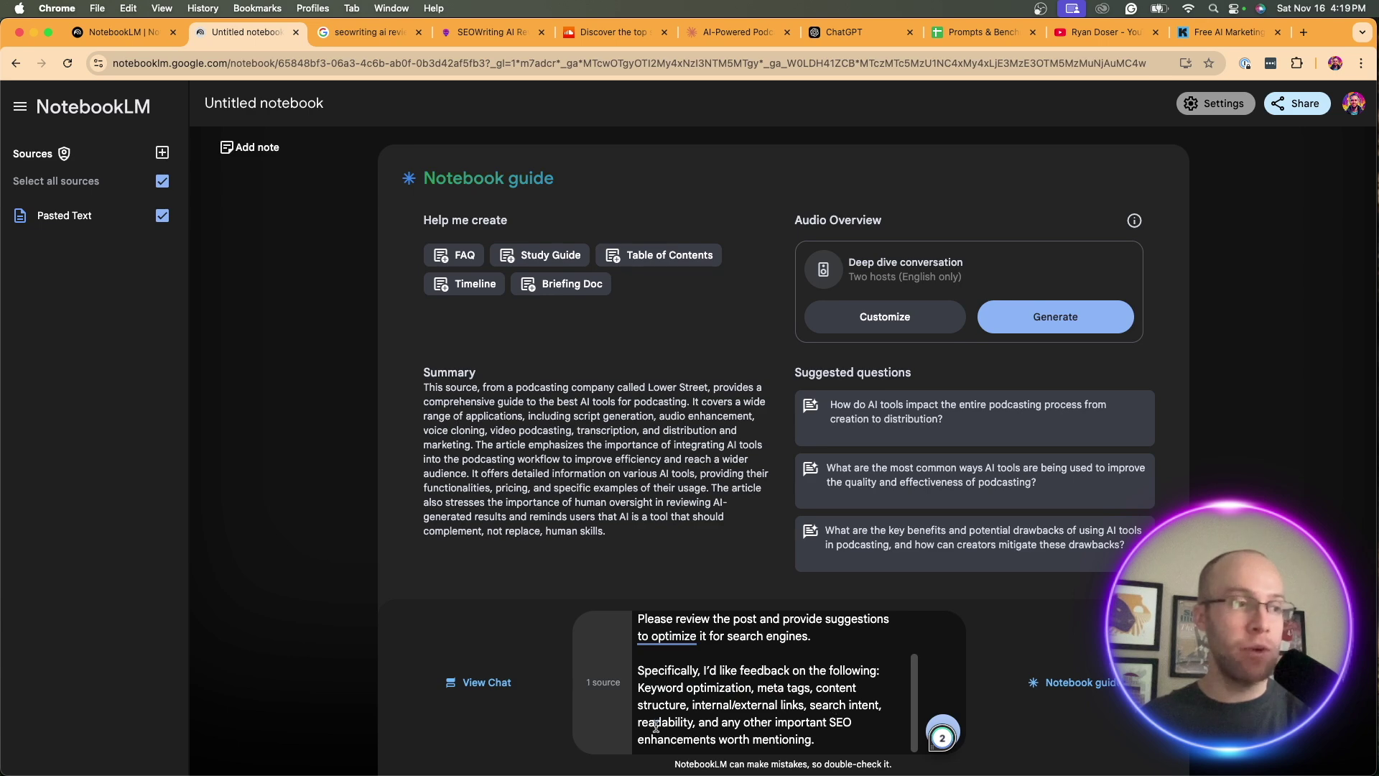
pyautogui.click(698, 722)
pyautogui.moveTo(830, 736); pyautogui.dragTo(728, 723)
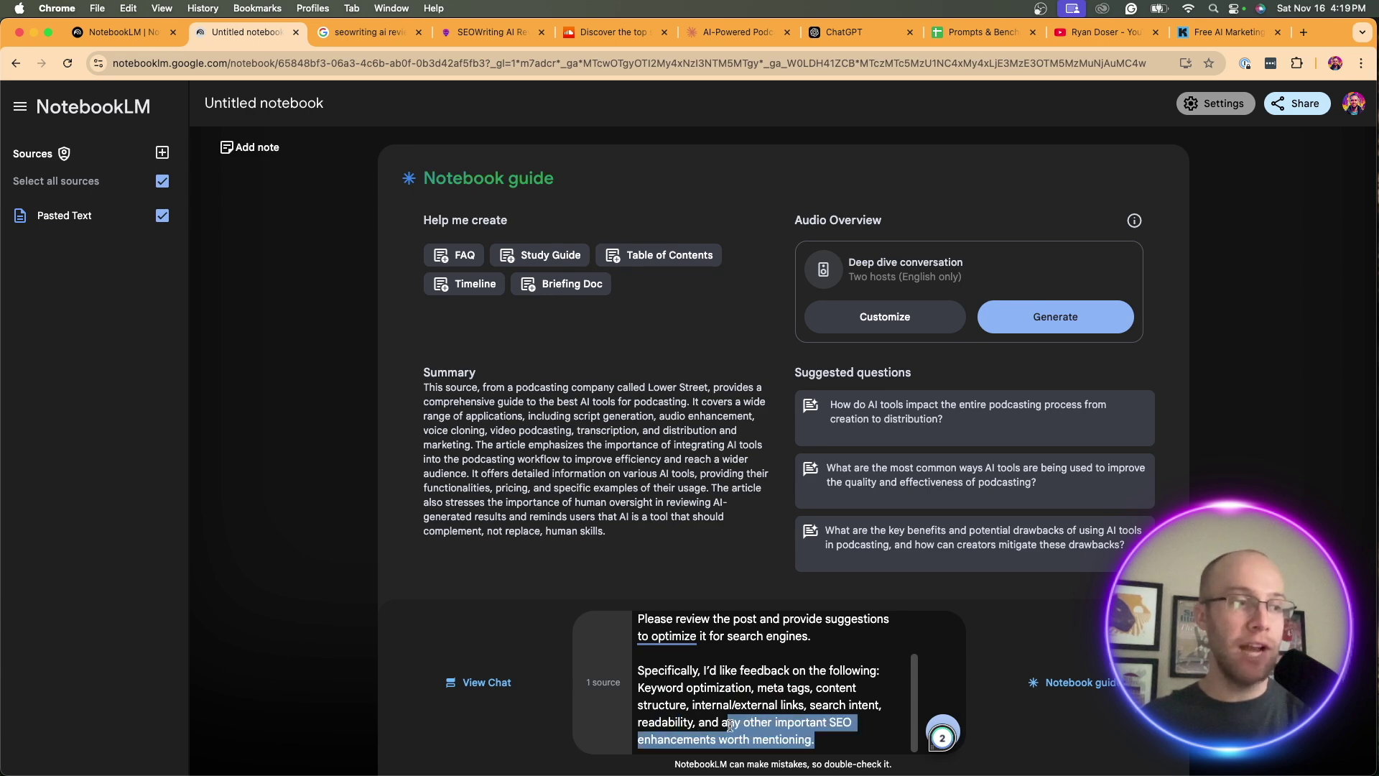
pyautogui.click(730, 724)
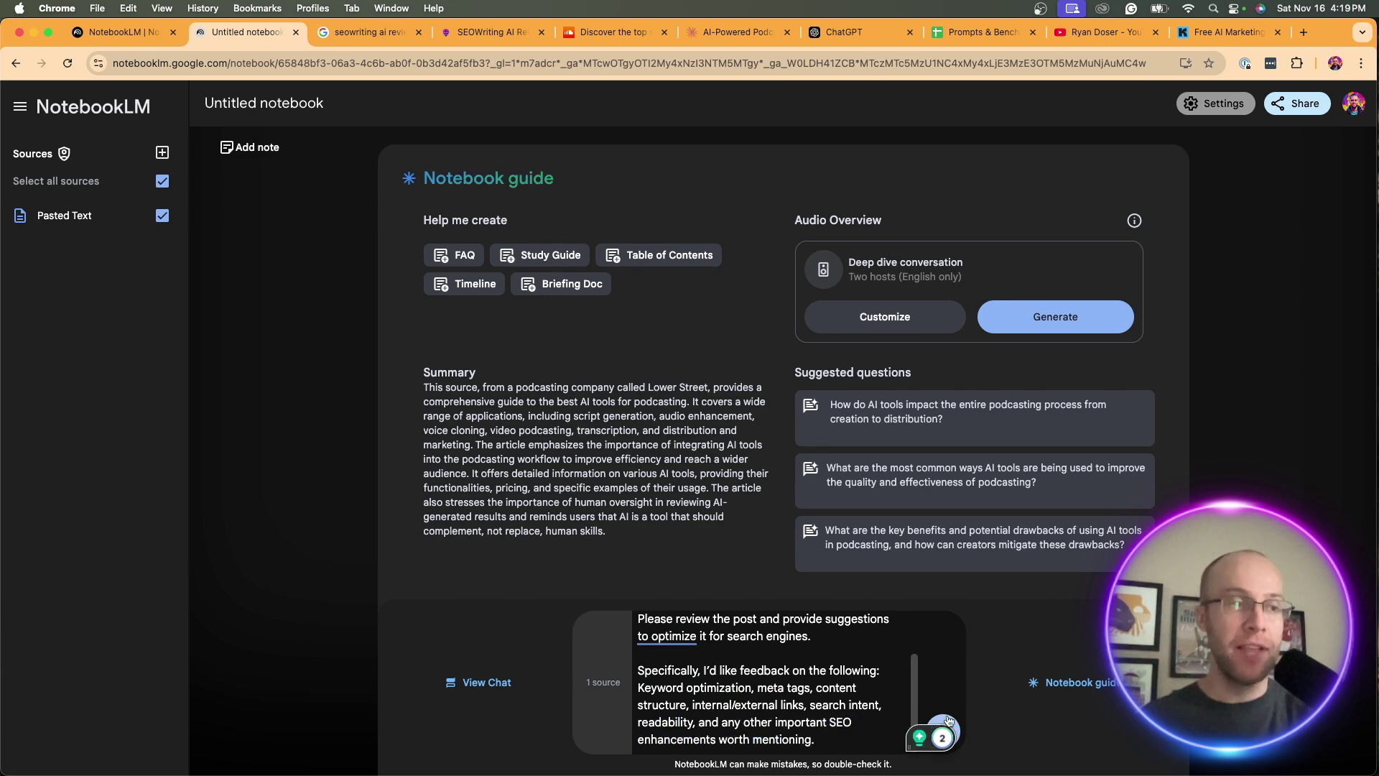
# - Submit the SEO feedback prompt and read the answer's introduction about the post
pyautogui.click(943, 732)
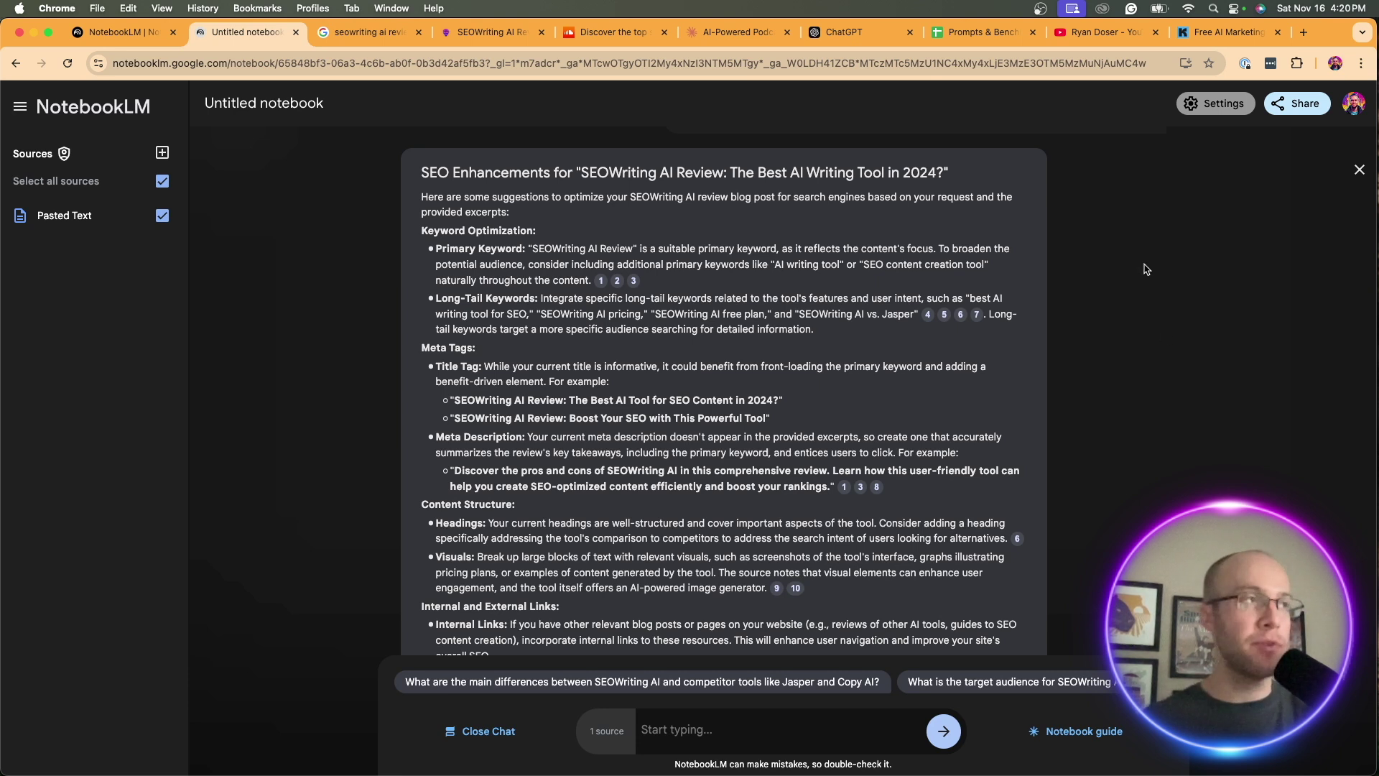
pyautogui.scroll(1, 702, 295)
pyautogui.moveTo(477, 269); pyautogui.dragTo(796, 267)
pyautogui.click(796, 268)
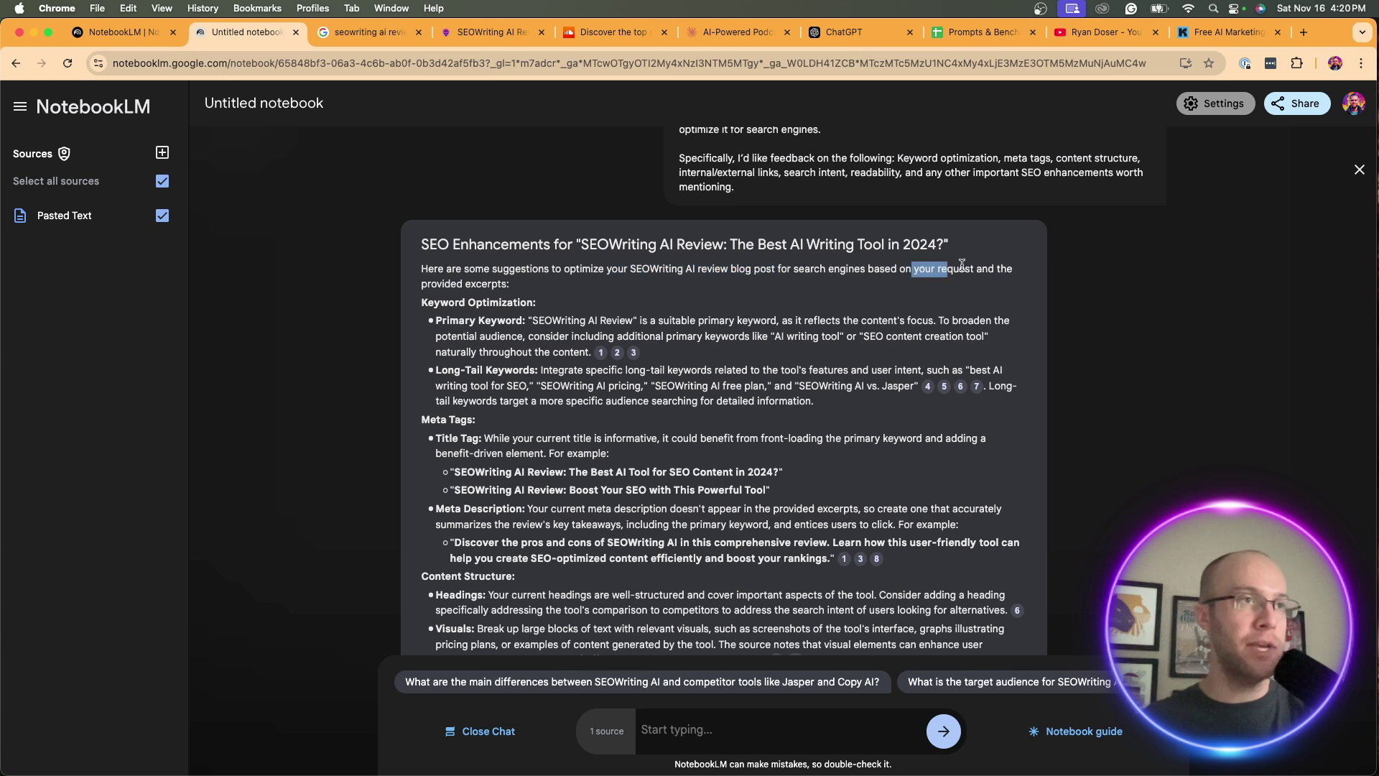
pyautogui.scroll(-1, 569, 302)
# - Go through the keyword advice: more primary keywords, long-tail terms like SEOWriting AI pricing
pyautogui.moveTo(428, 288); pyautogui.dragTo(780, 306)
pyautogui.click(595, 350)
pyautogui.click(823, 317)
pyautogui.moveTo(565, 323); pyautogui.dragTo(794, 324)
pyautogui.click(865, 318)
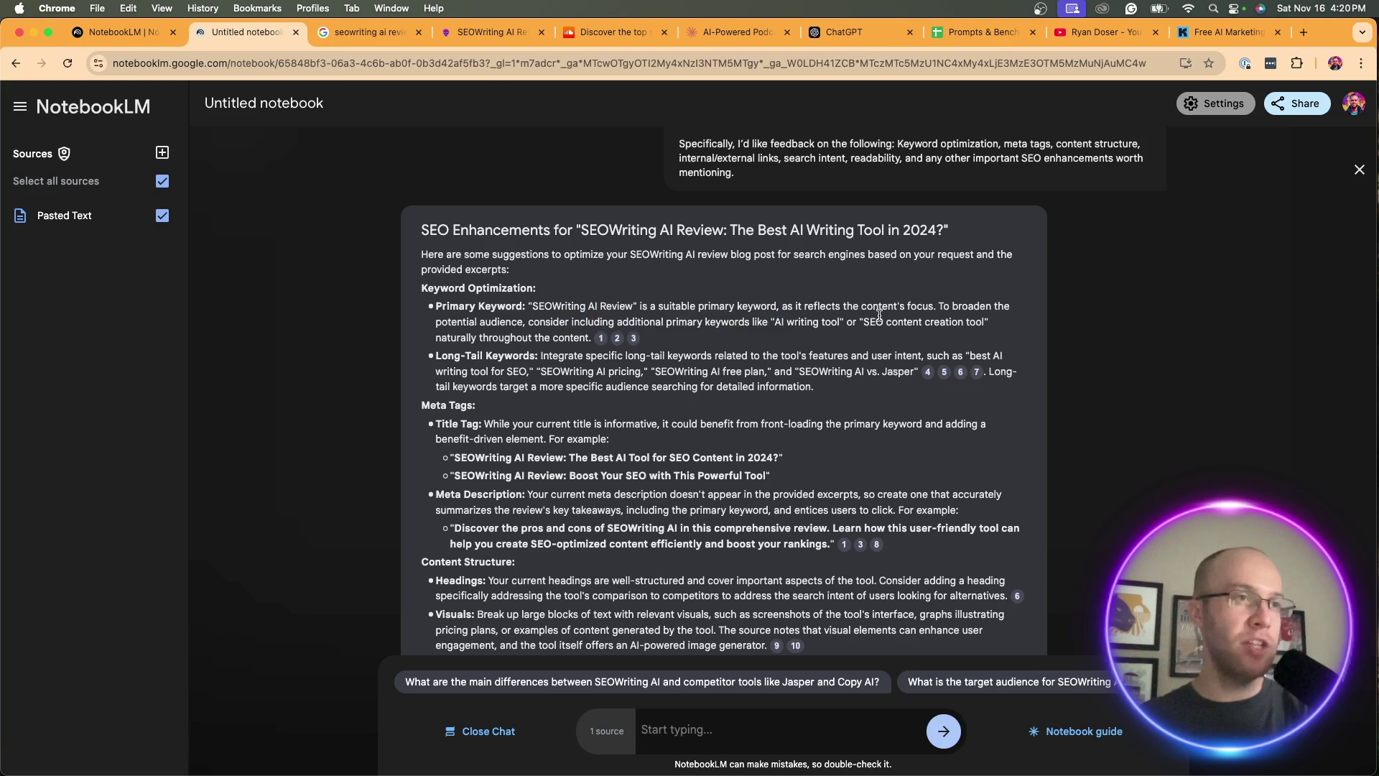
pyautogui.moveTo(575, 359); pyautogui.dragTo(671, 357)
pyautogui.click(834, 365)
pyautogui.moveTo(564, 373); pyautogui.dragTo(620, 373)
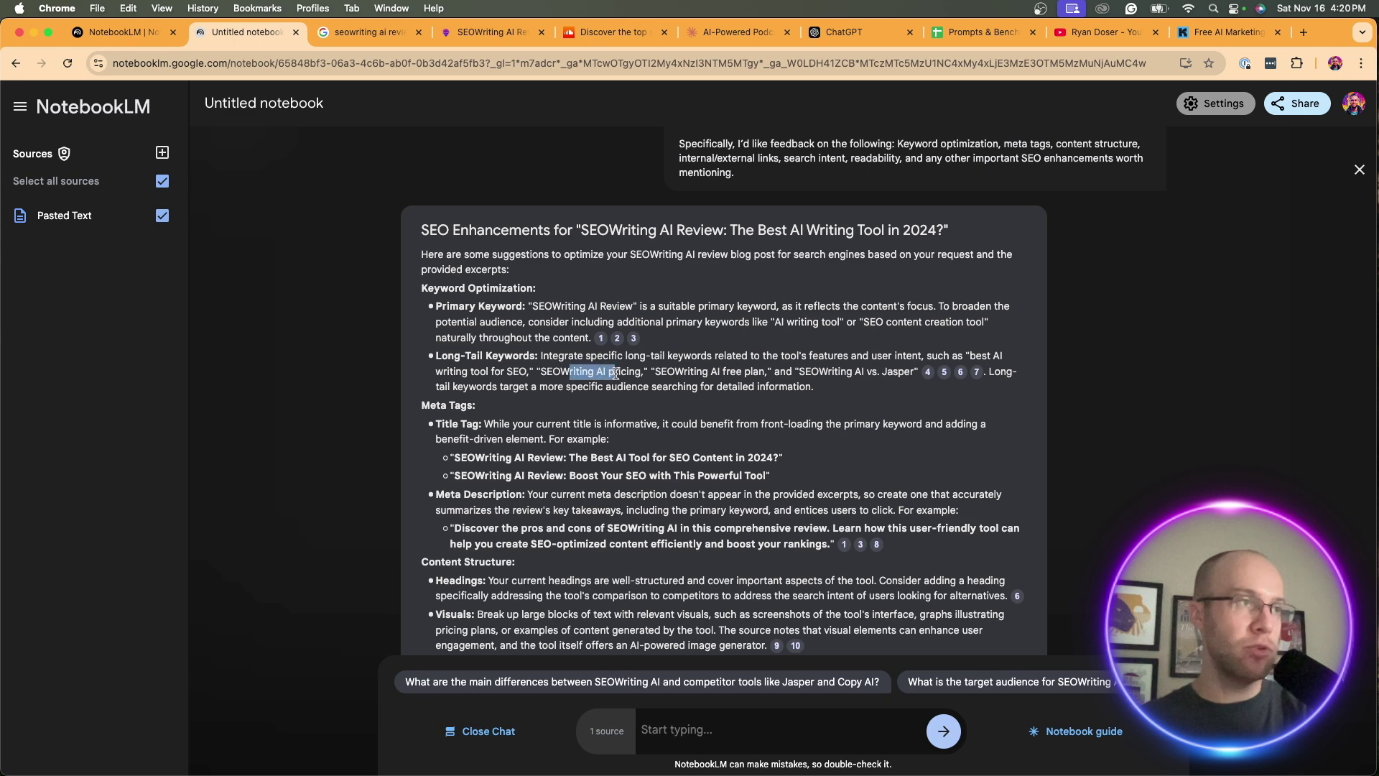
pyautogui.click(647, 374)
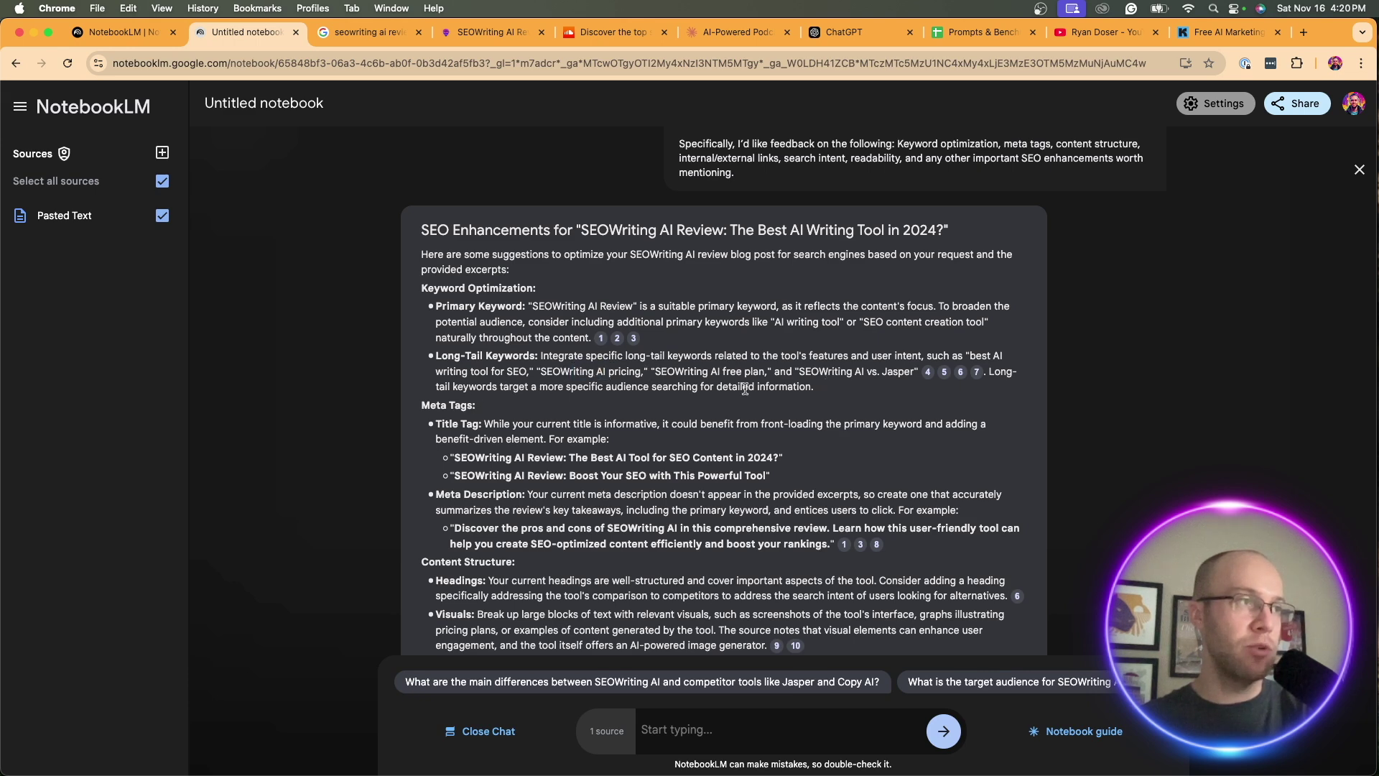
# - Read the title tag and competitor-comparison heading suggestions, continuing to the end of the response
pyautogui.scroll(-1, 720, 398)
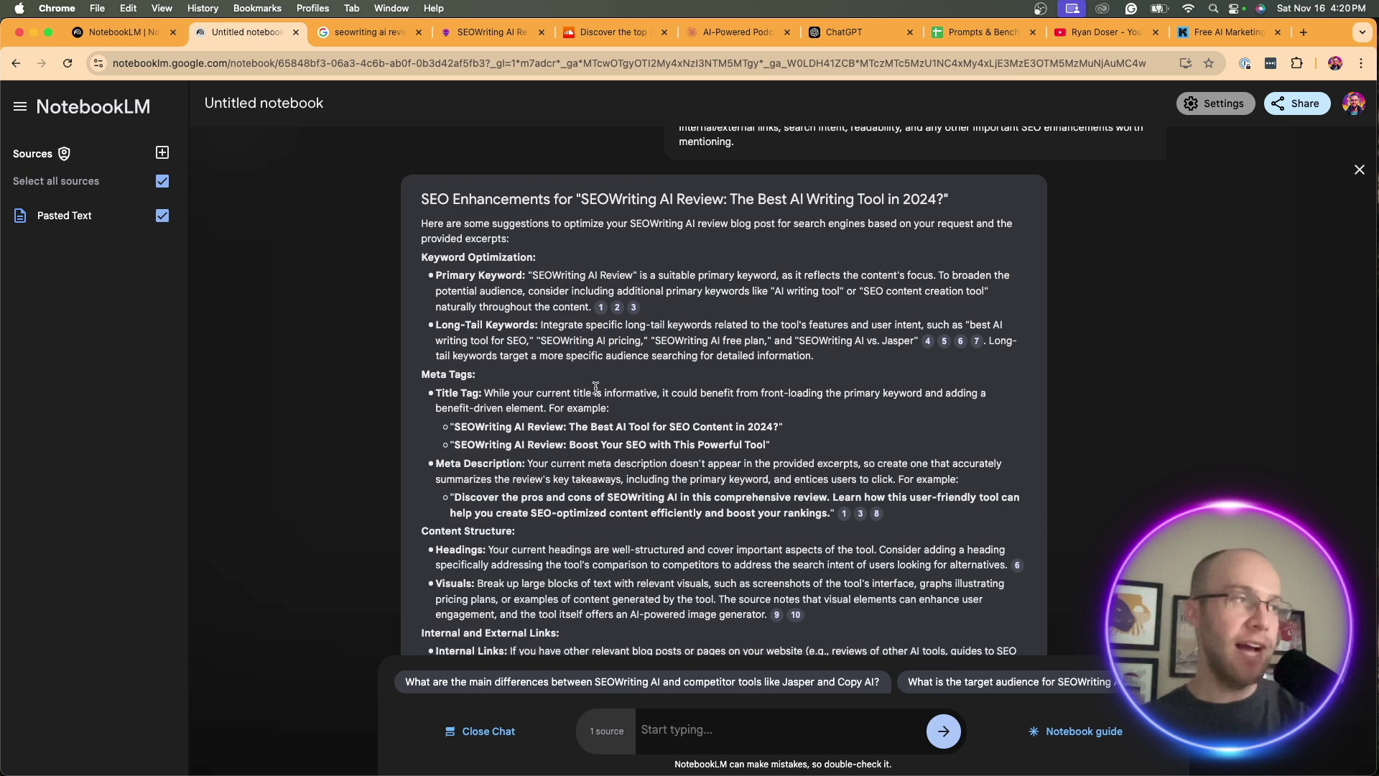
pyautogui.scroll(-1, 610, 392)
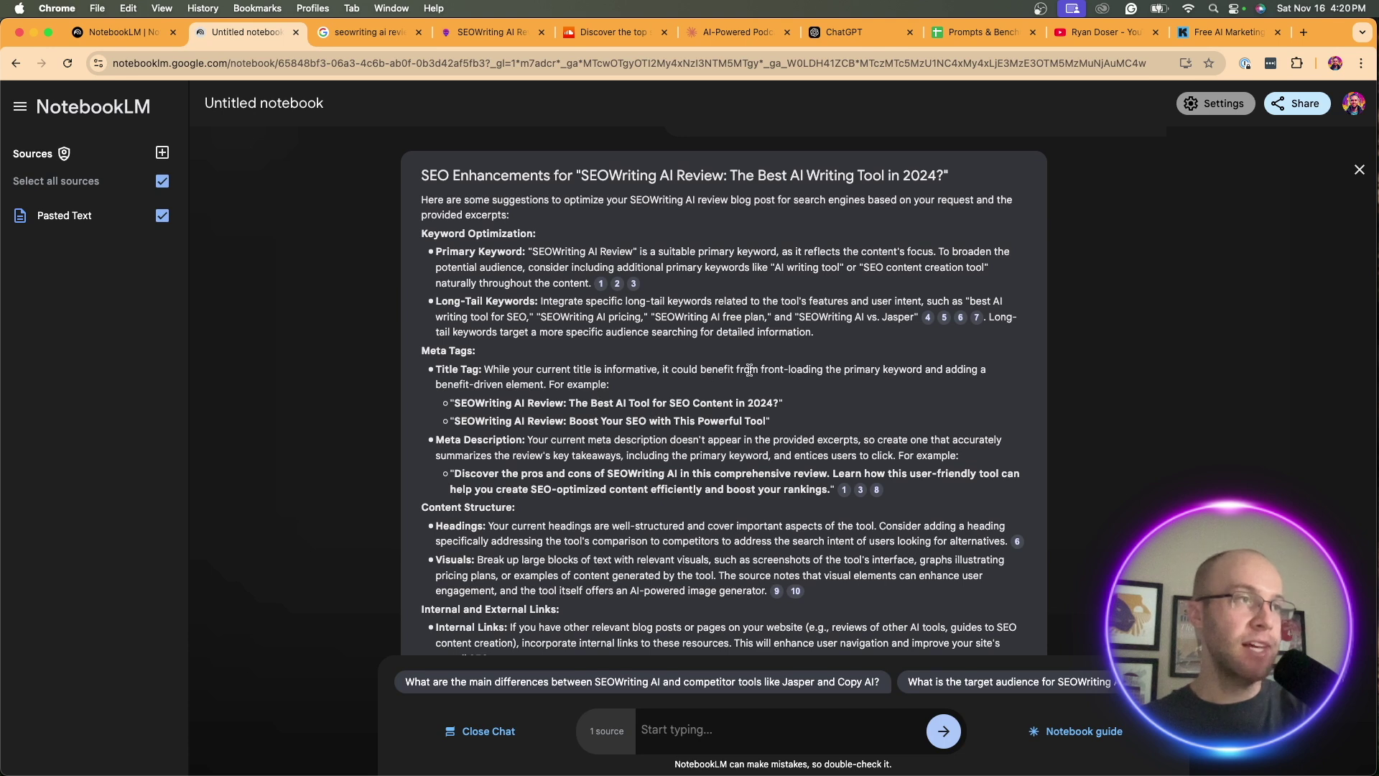
pyautogui.moveTo(683, 369); pyautogui.dragTo(888, 369)
pyautogui.click(606, 393)
pyautogui.scroll(-1, 556, 384)
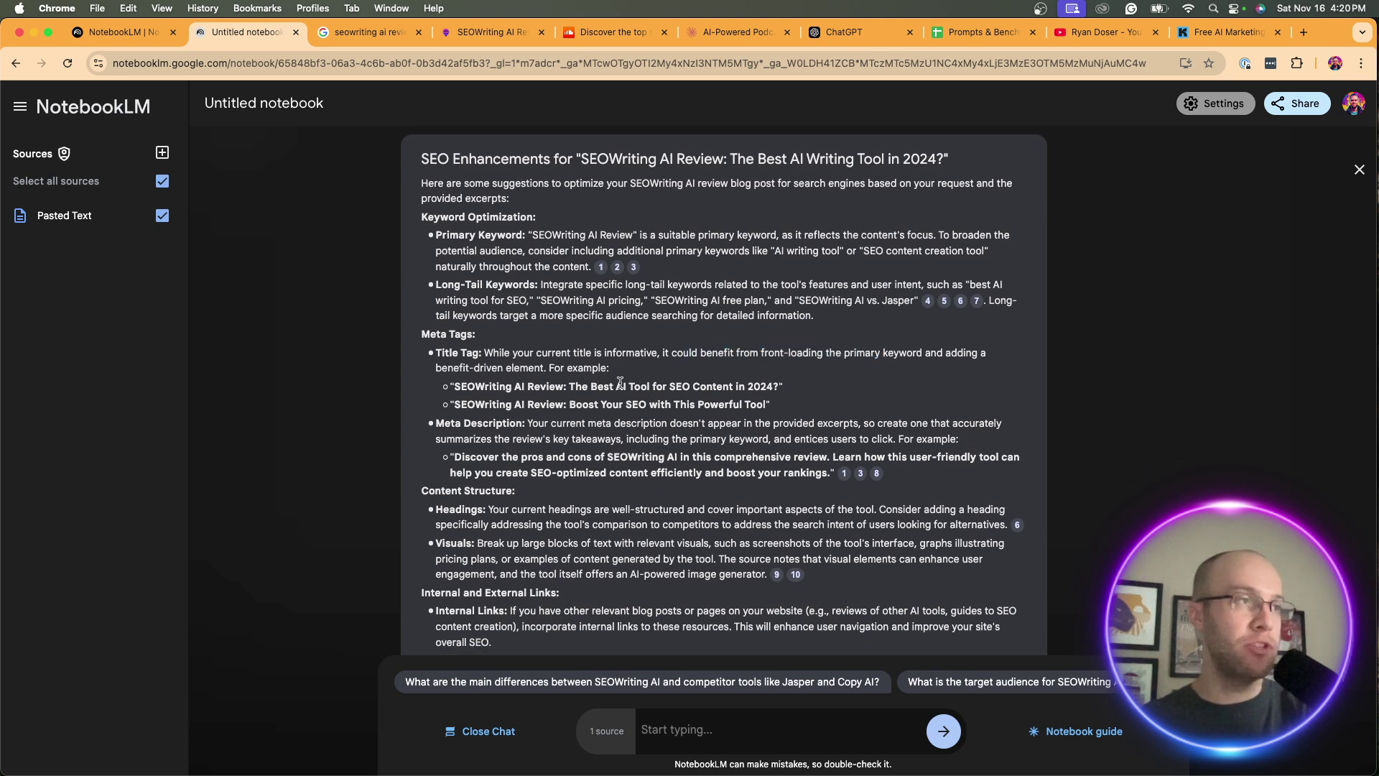
pyautogui.scroll(-5, 745, 431)
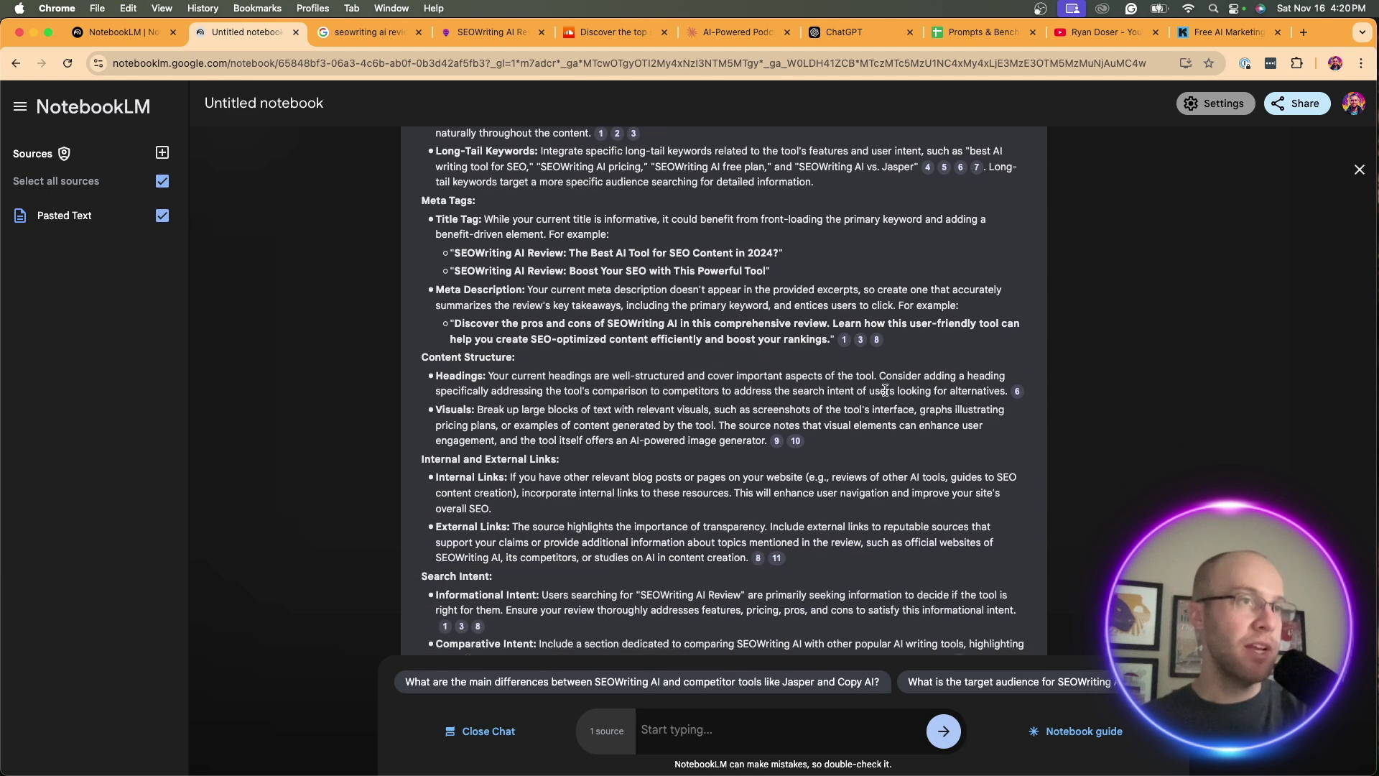
pyautogui.moveTo(492, 391); pyautogui.dragTo(811, 386)
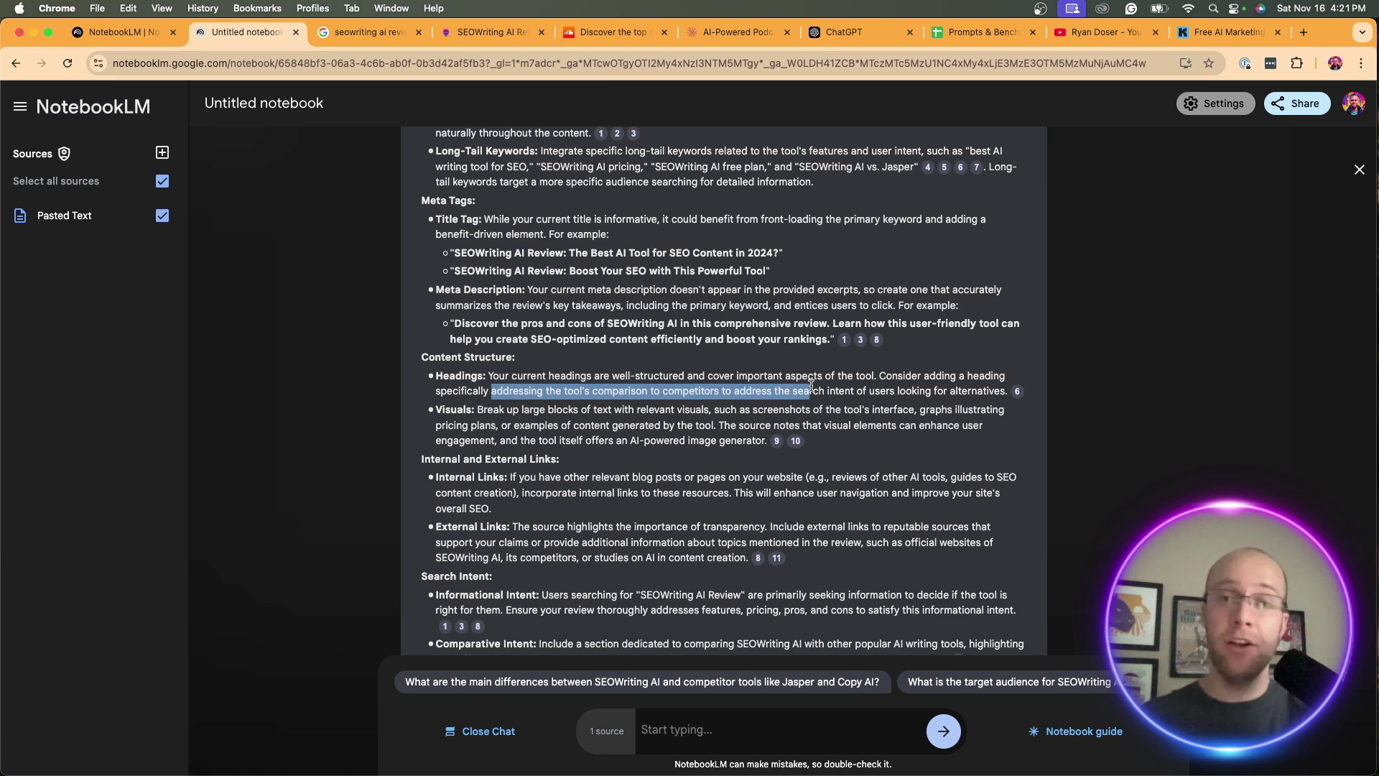
pyautogui.click(810, 387)
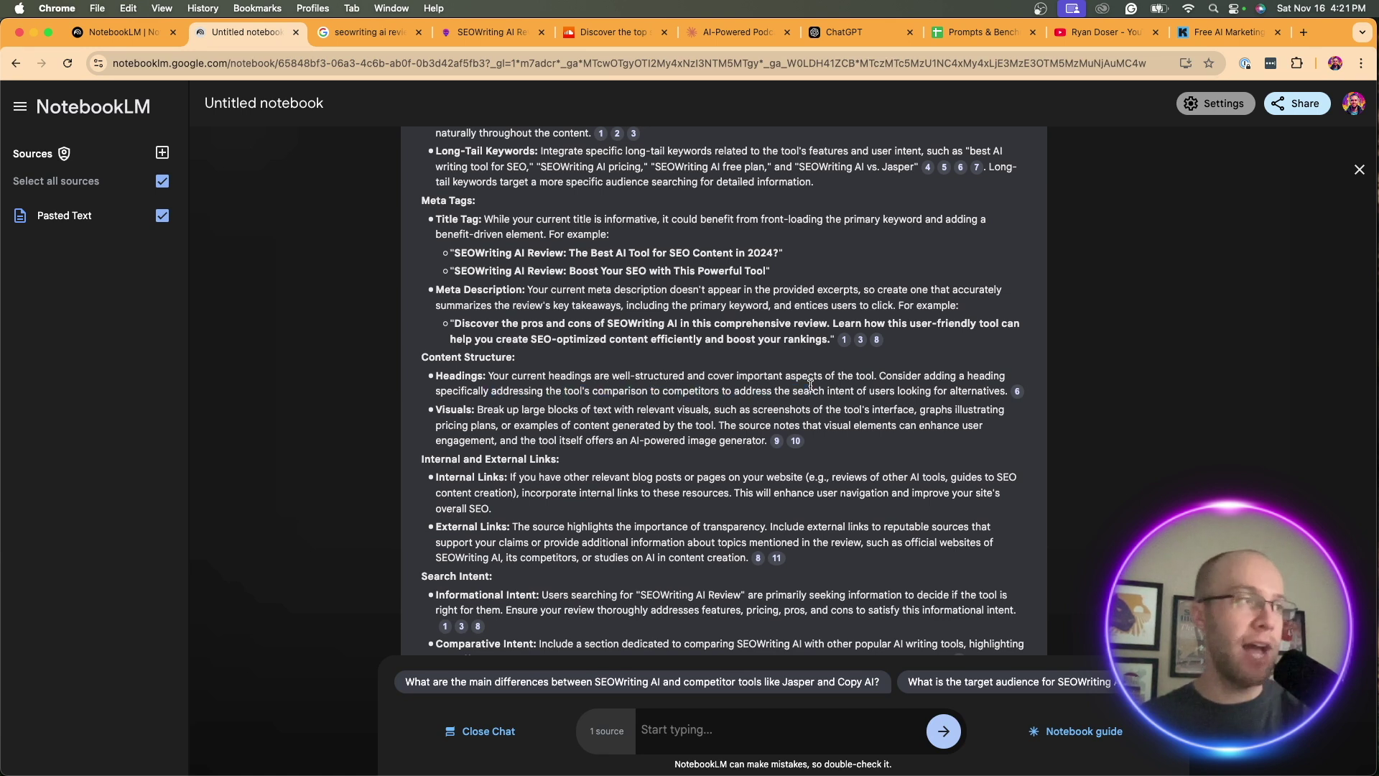
pyautogui.scroll(-1, 574, 388)
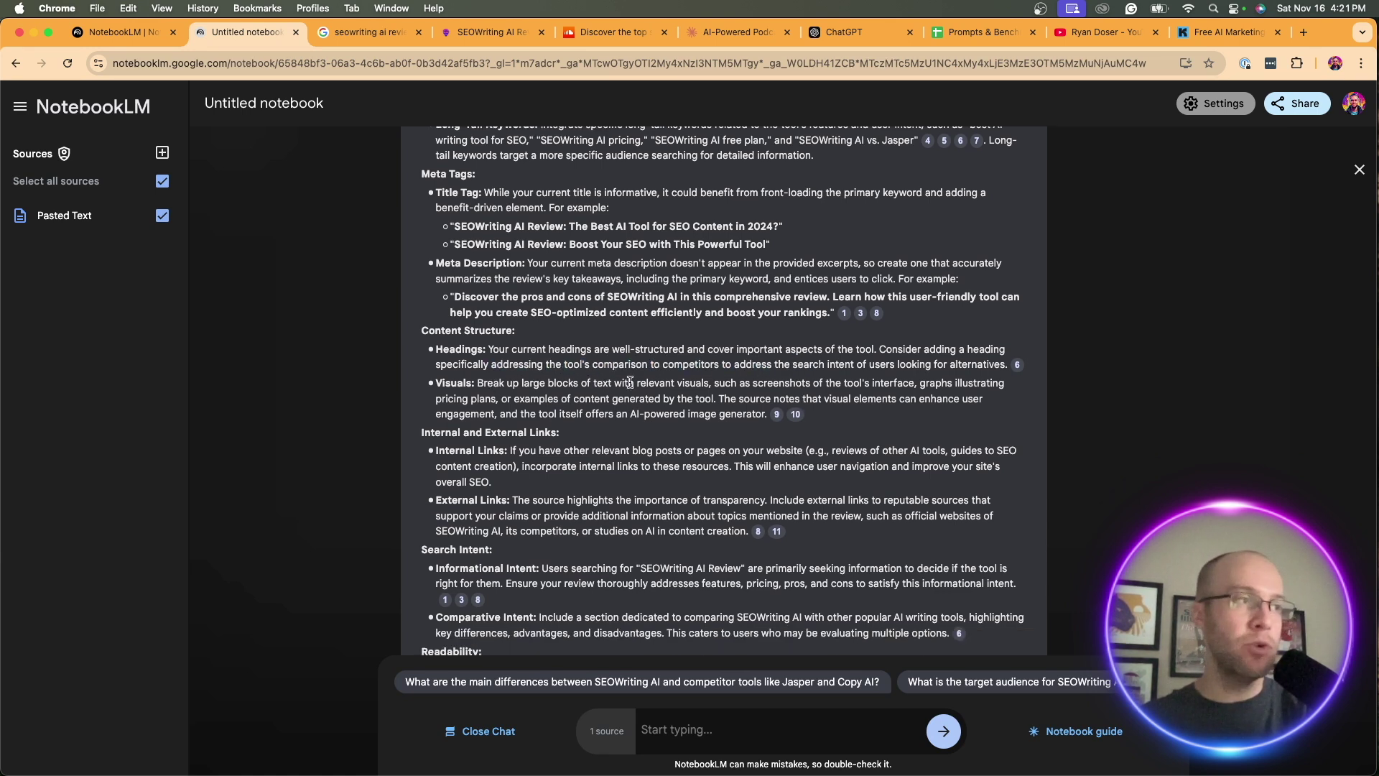
pyautogui.scroll(-5, 607, 411)
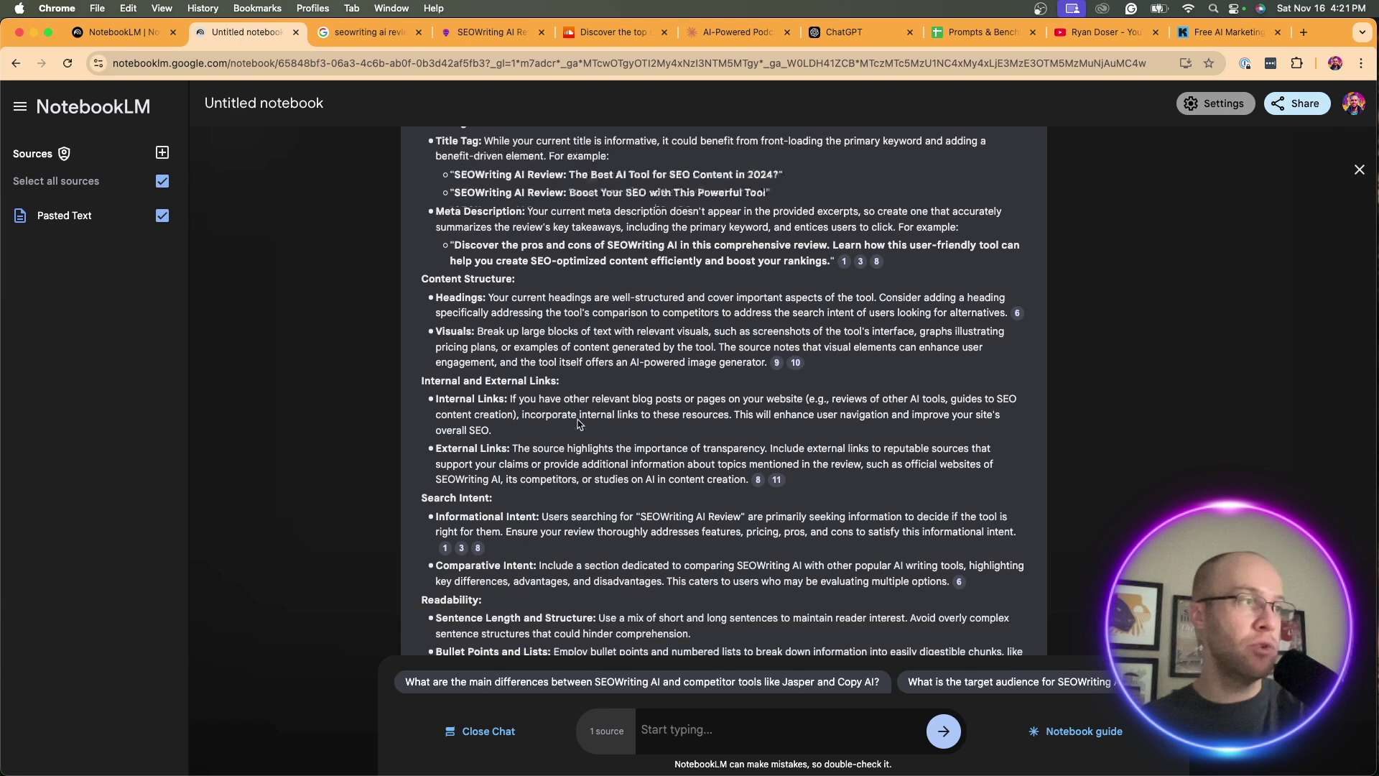
pyautogui.scroll(-6, 568, 379)
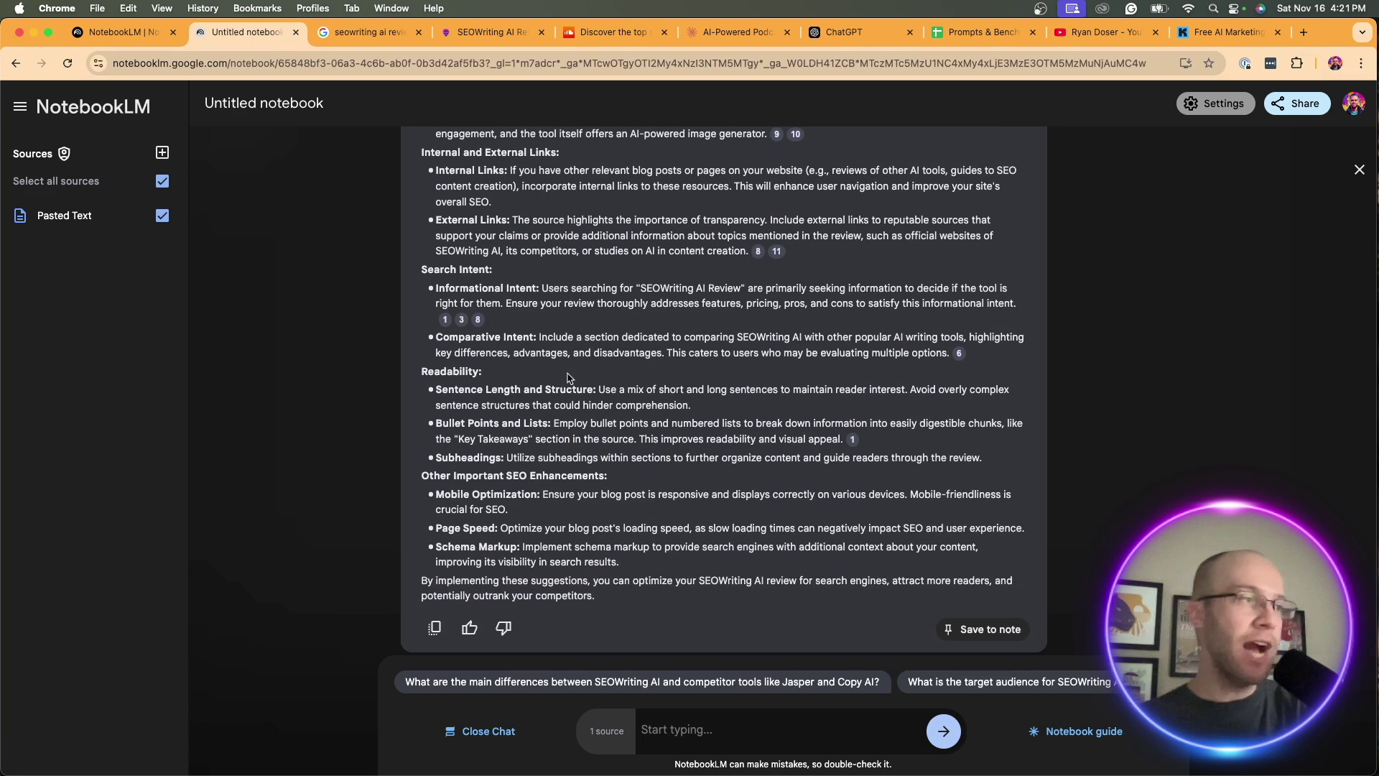
# - Scroll through the SEO Enhancements answer's schema markup and page speed tips, then back up to its heading
pyautogui.scroll(-2, 568, 378)
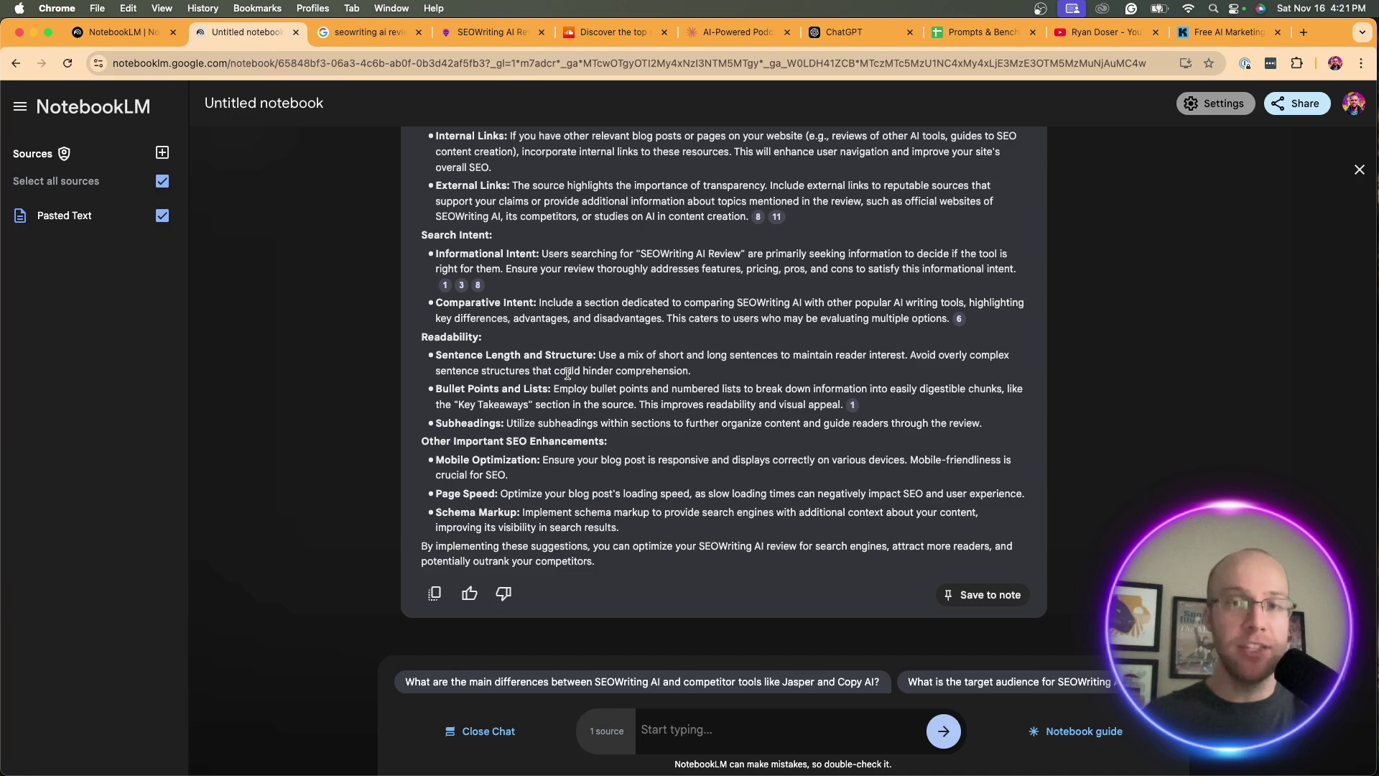
pyautogui.scroll(15, 567, 372)
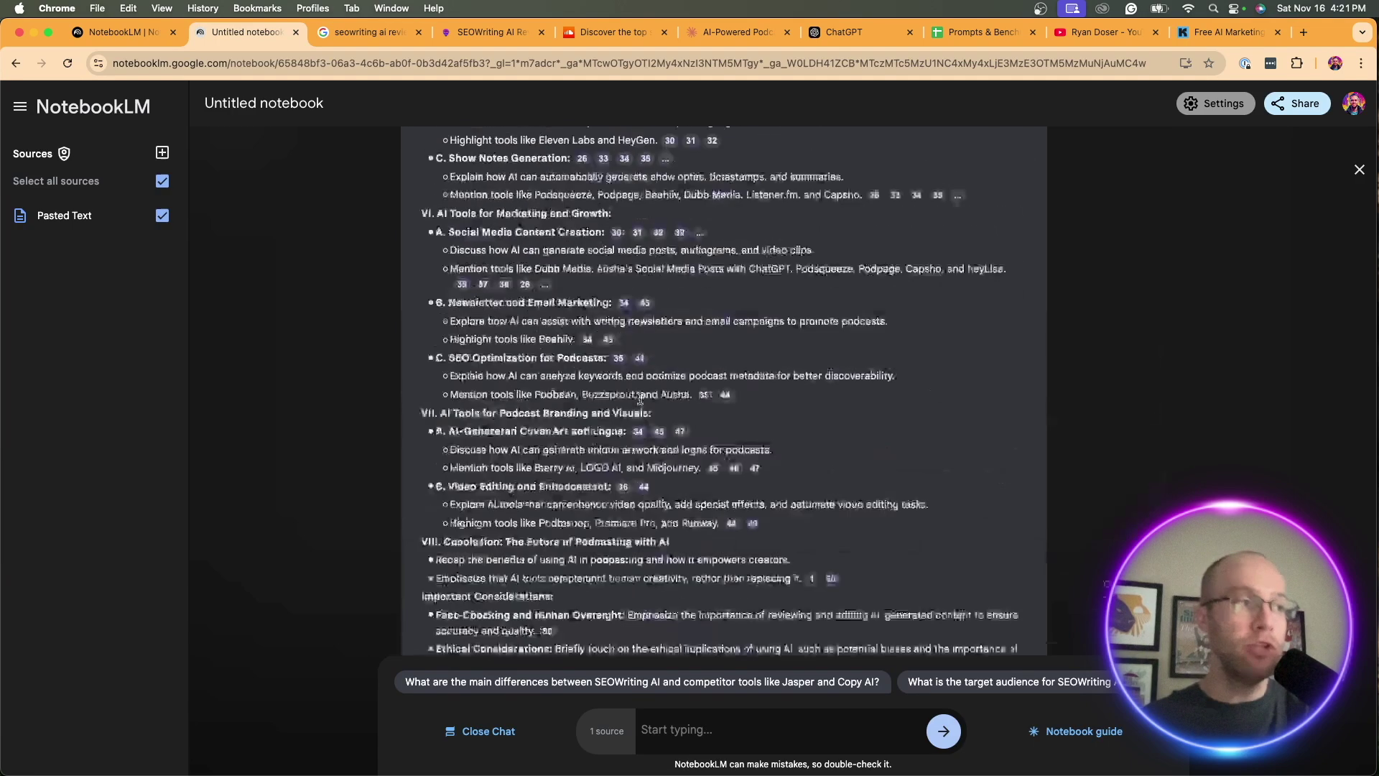
pyautogui.scroll(-10, 673, 408)
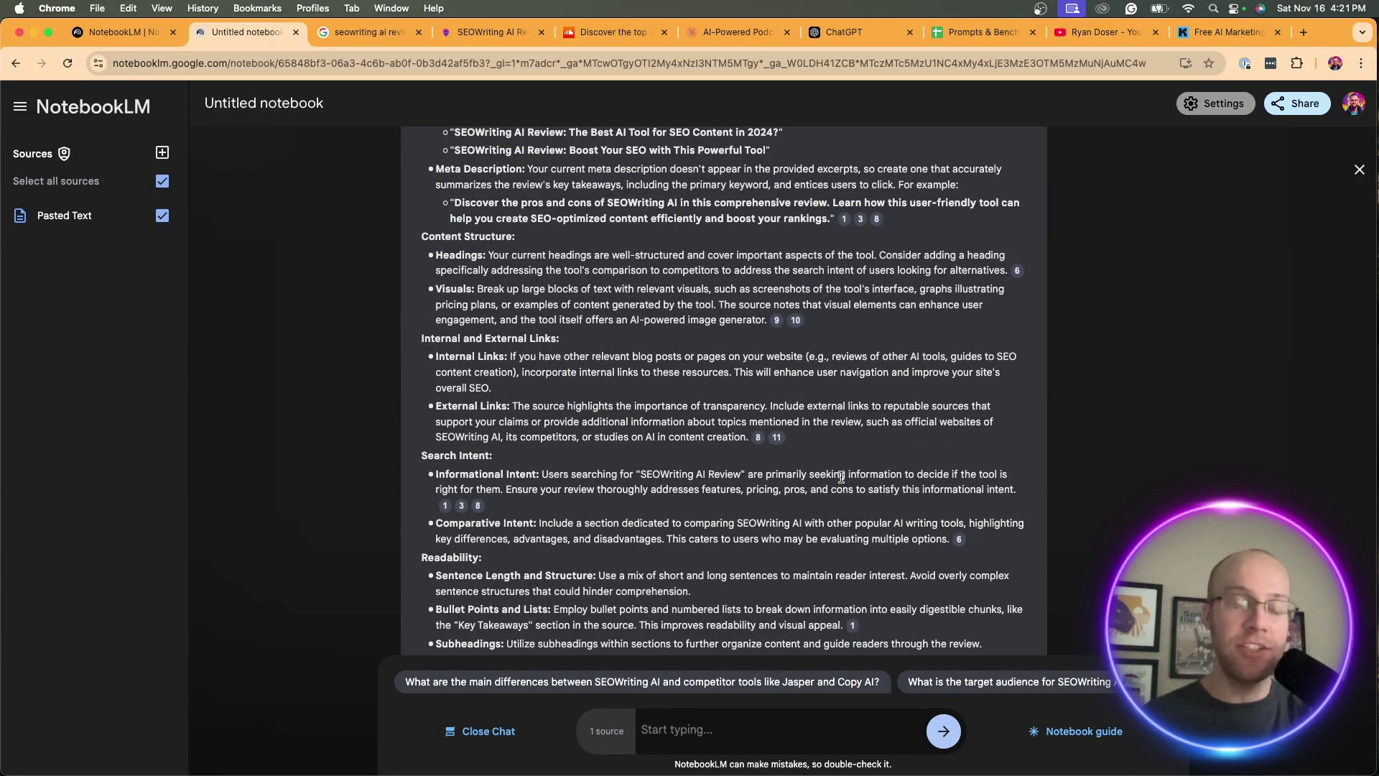
pyautogui.scroll(-3, 841, 476)
pyautogui.scroll(5, 666, 474)
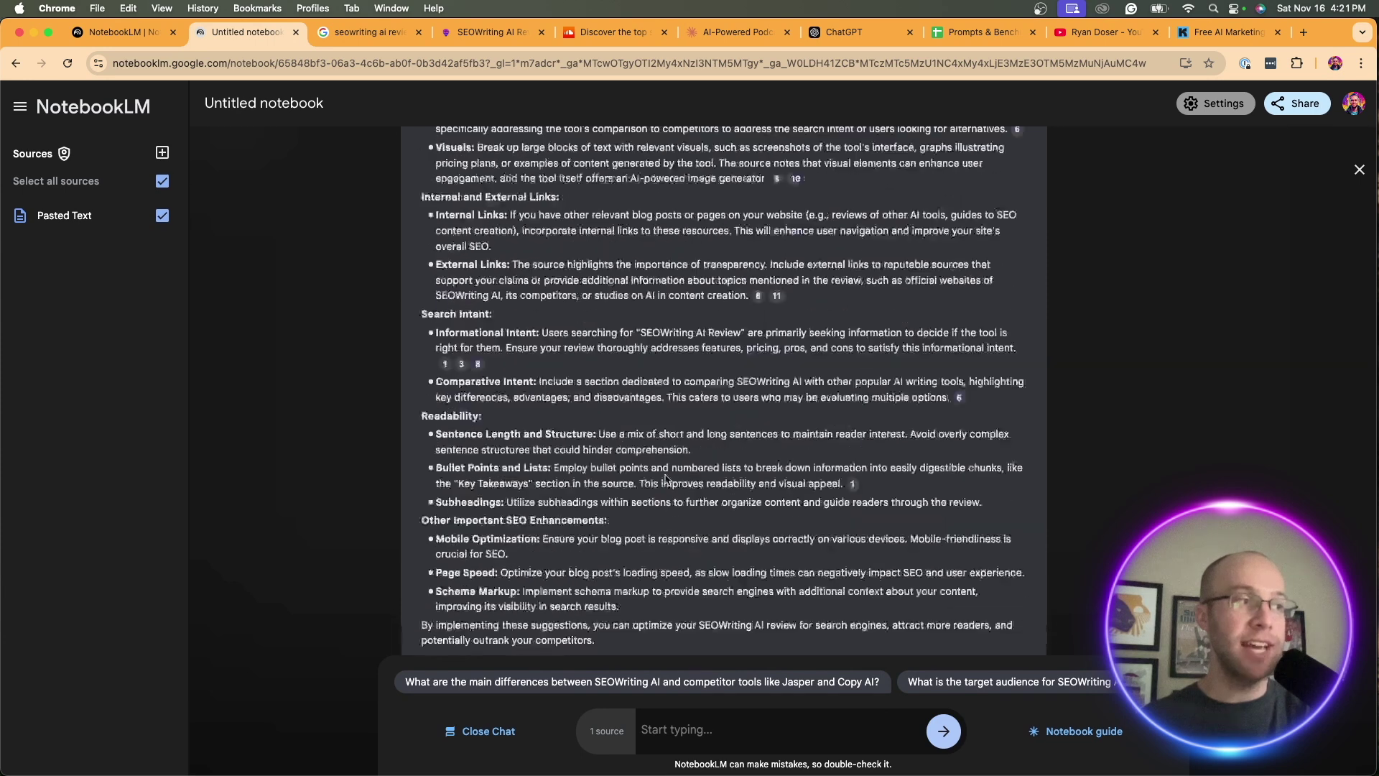
pyautogui.scroll(4, 665, 475)
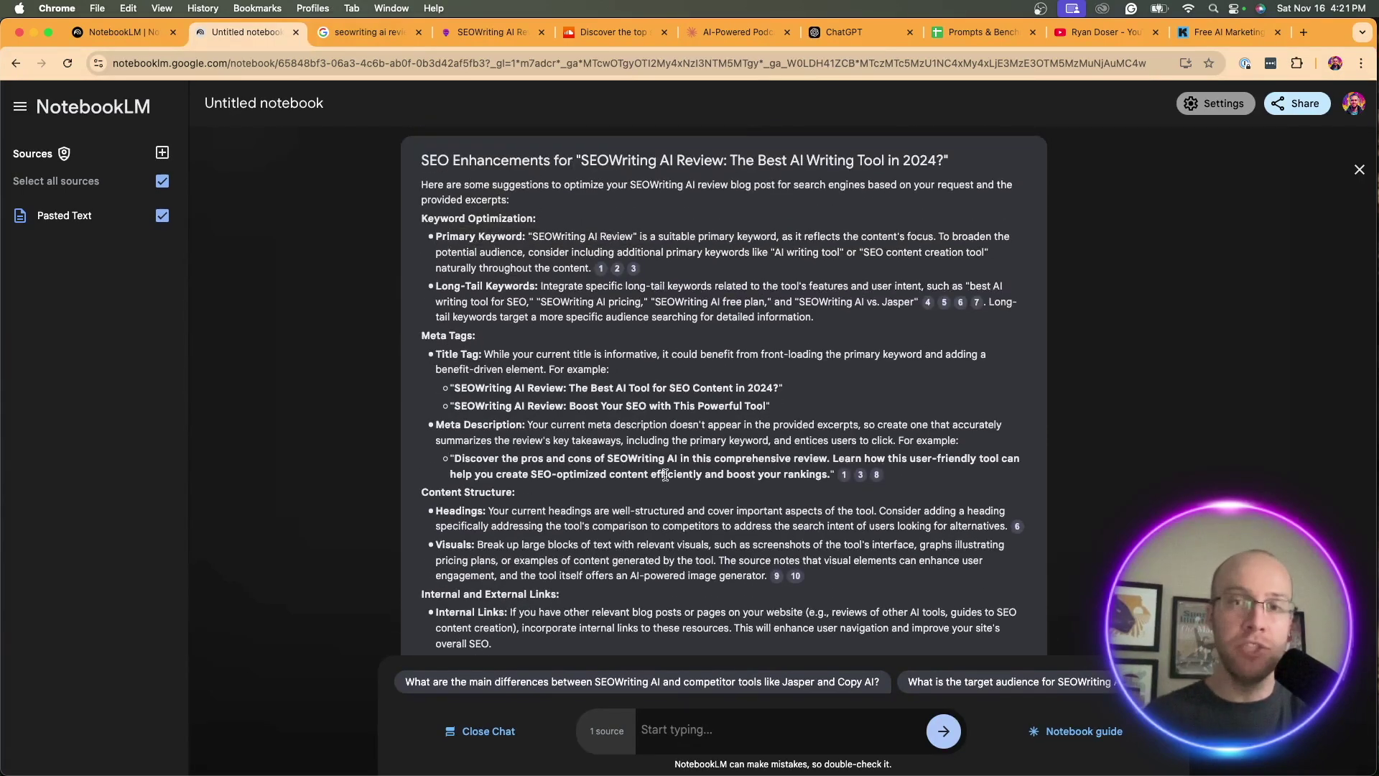